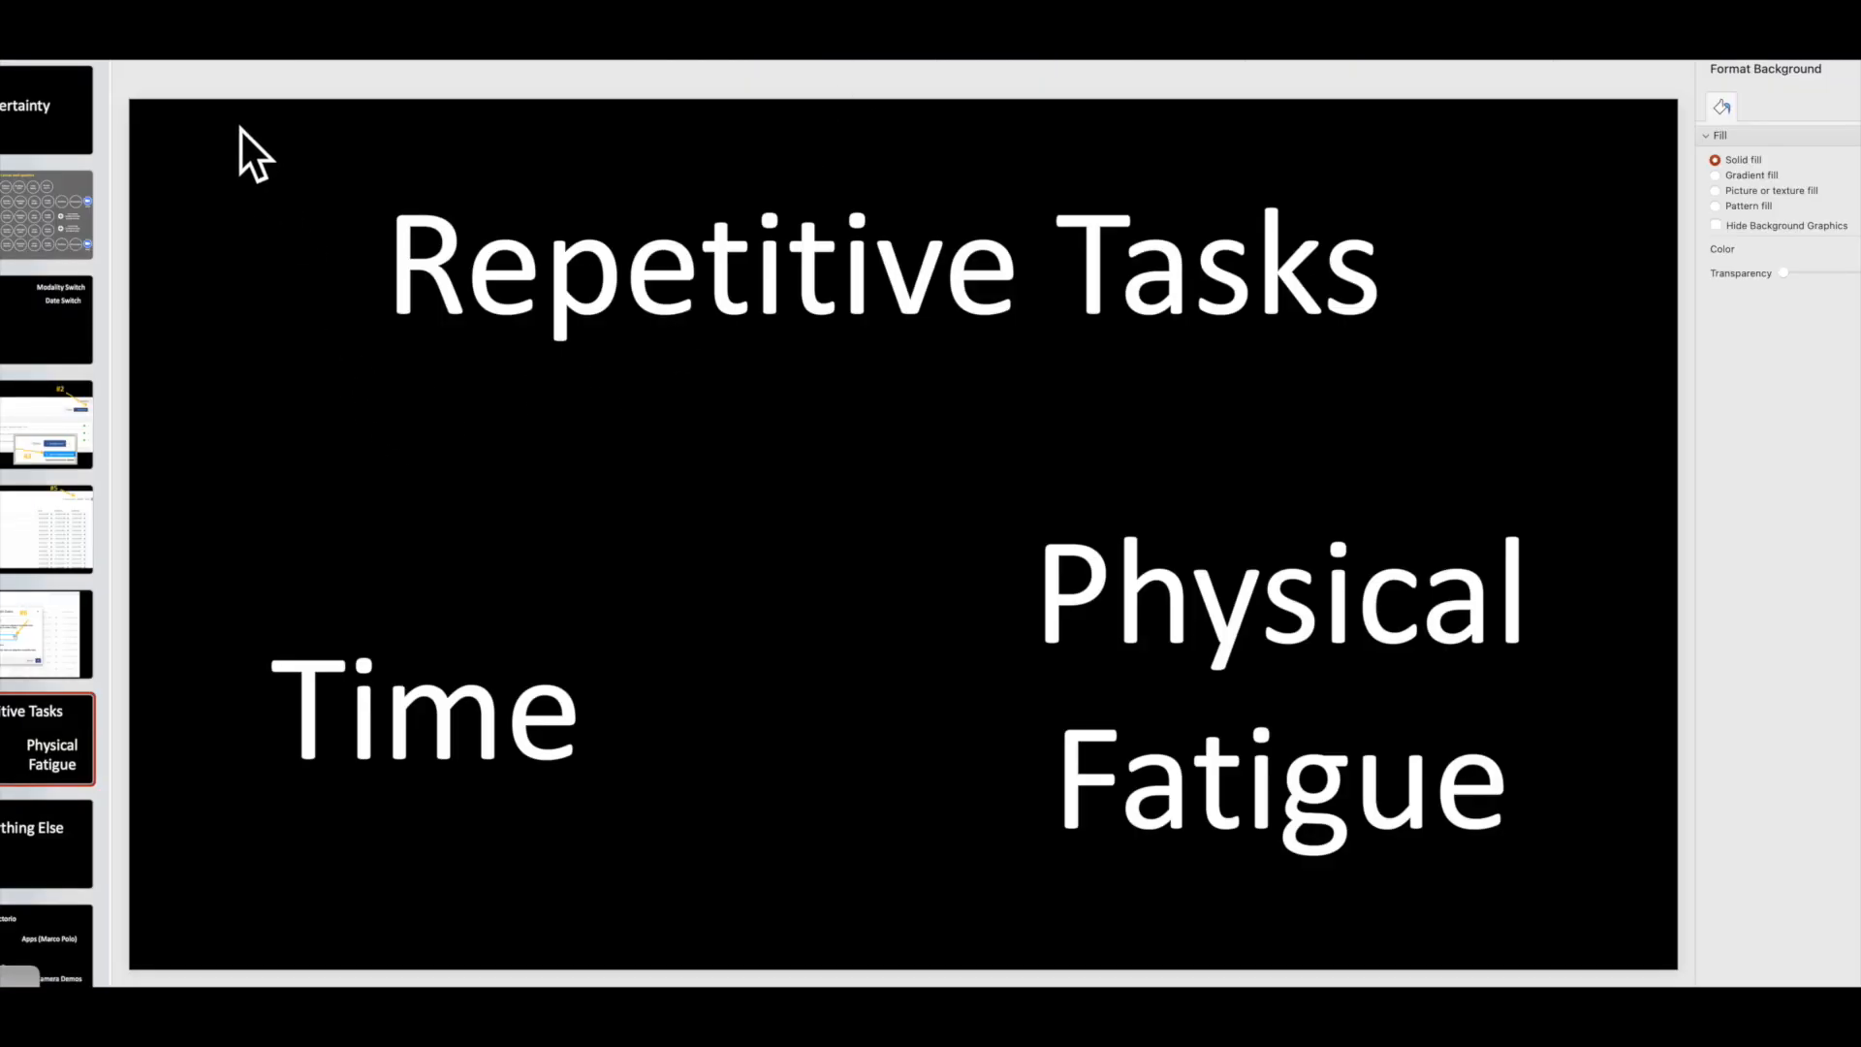
- Review the presentation slides on editing assignment dates in Canvas, from the Assignments page through the Batch Edit Dates dialog
click(128, 448)
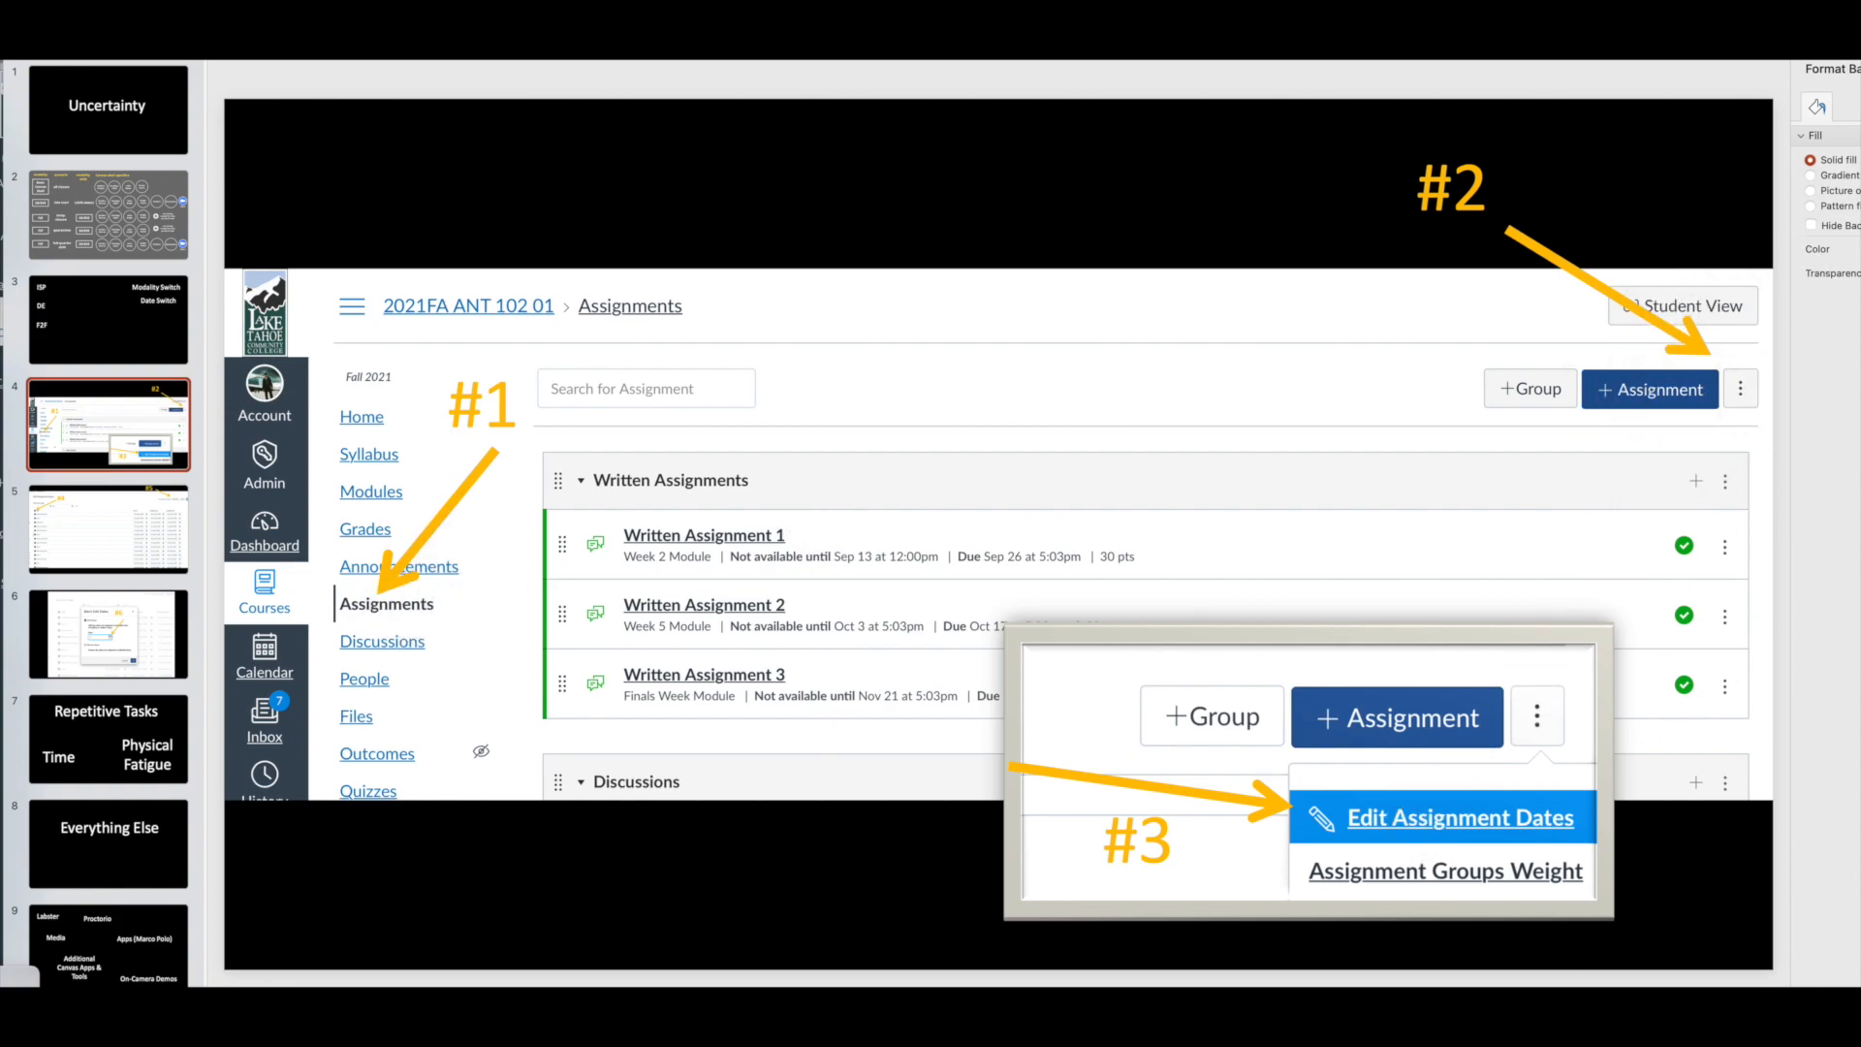
click(90, 506)
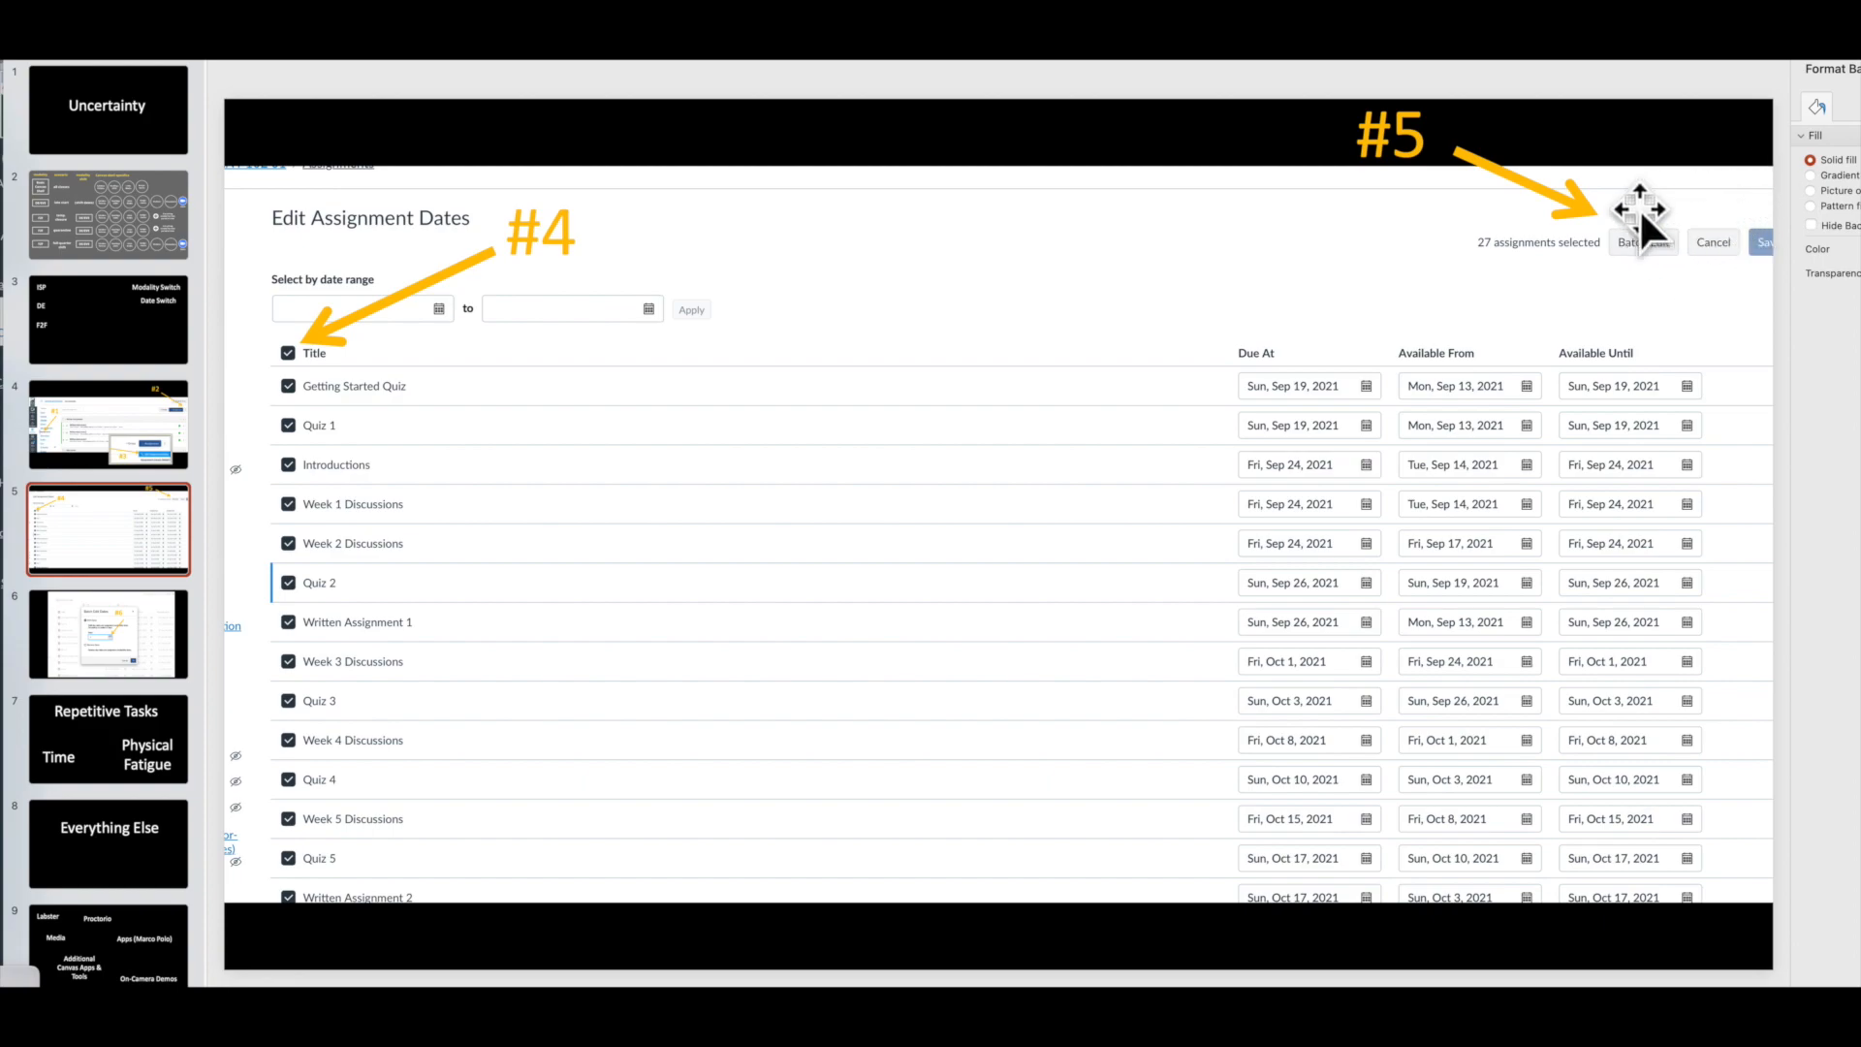
click(95, 639)
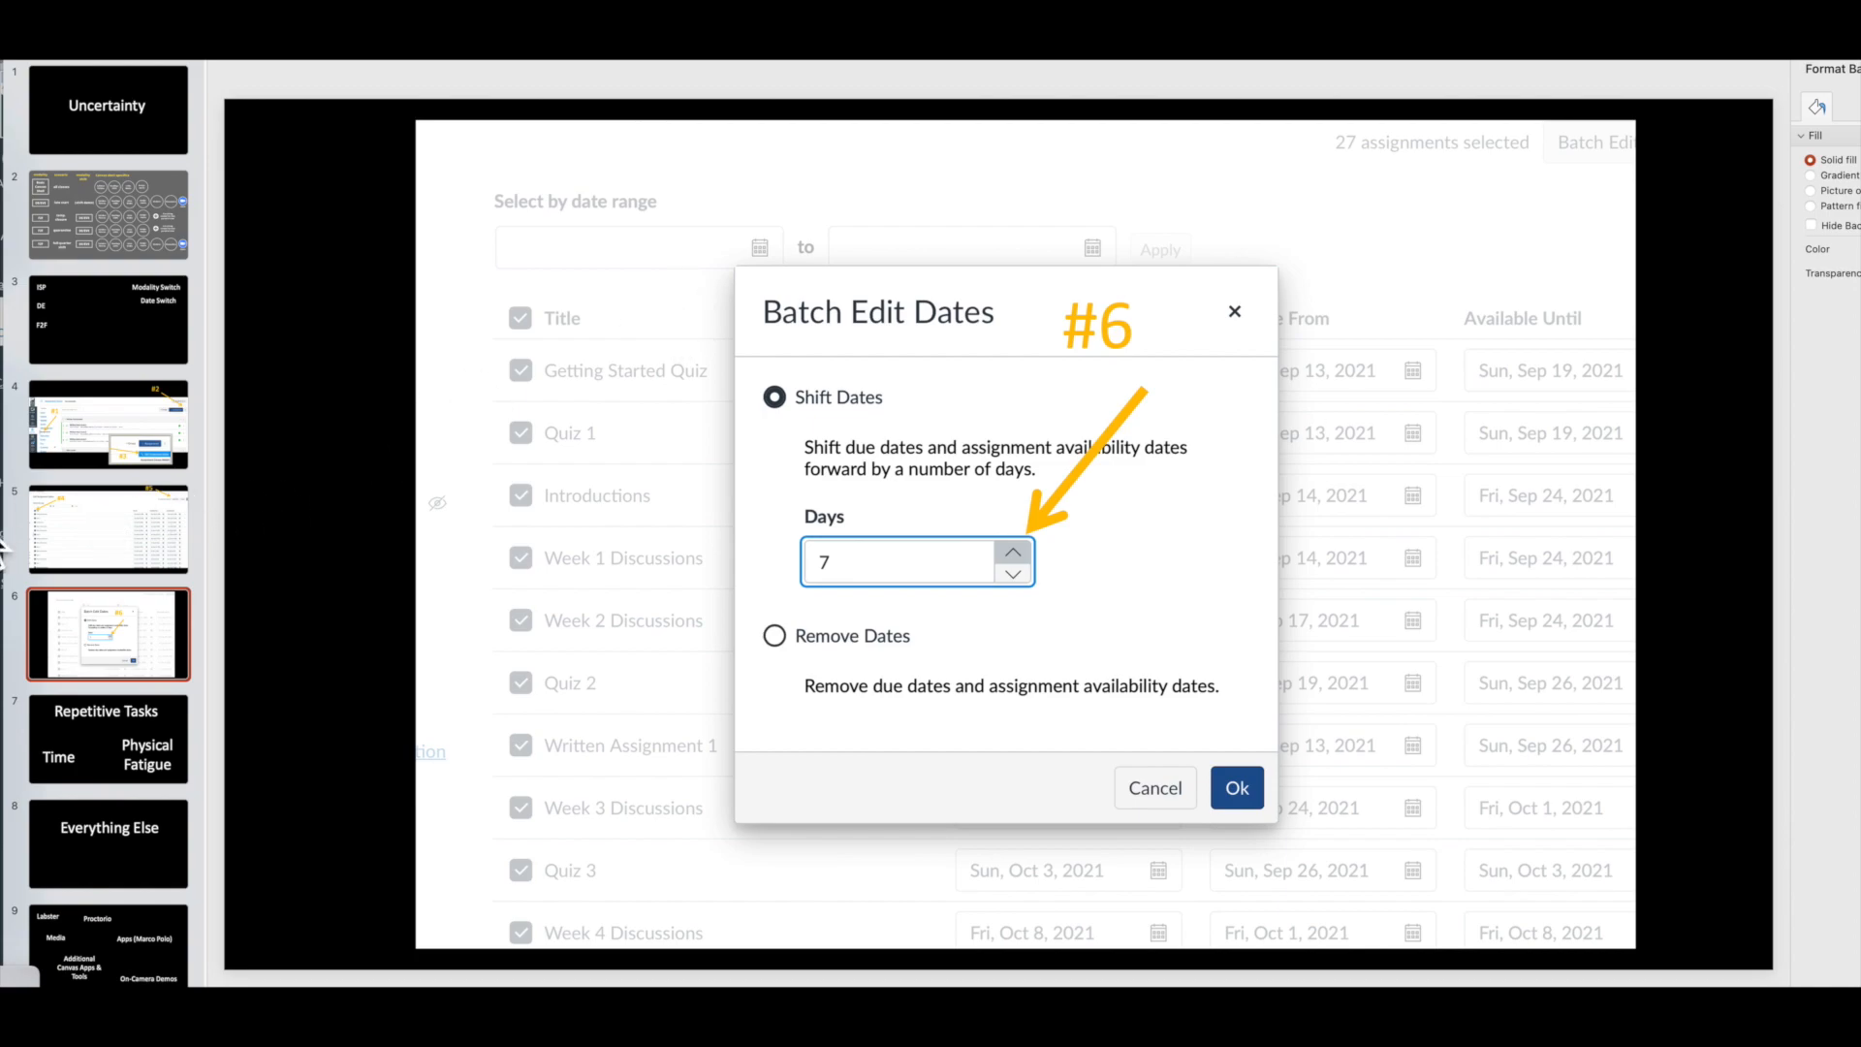
- Switch from the presentation to Canvas Commons in the browser and search for LTCC
click(1, 522)
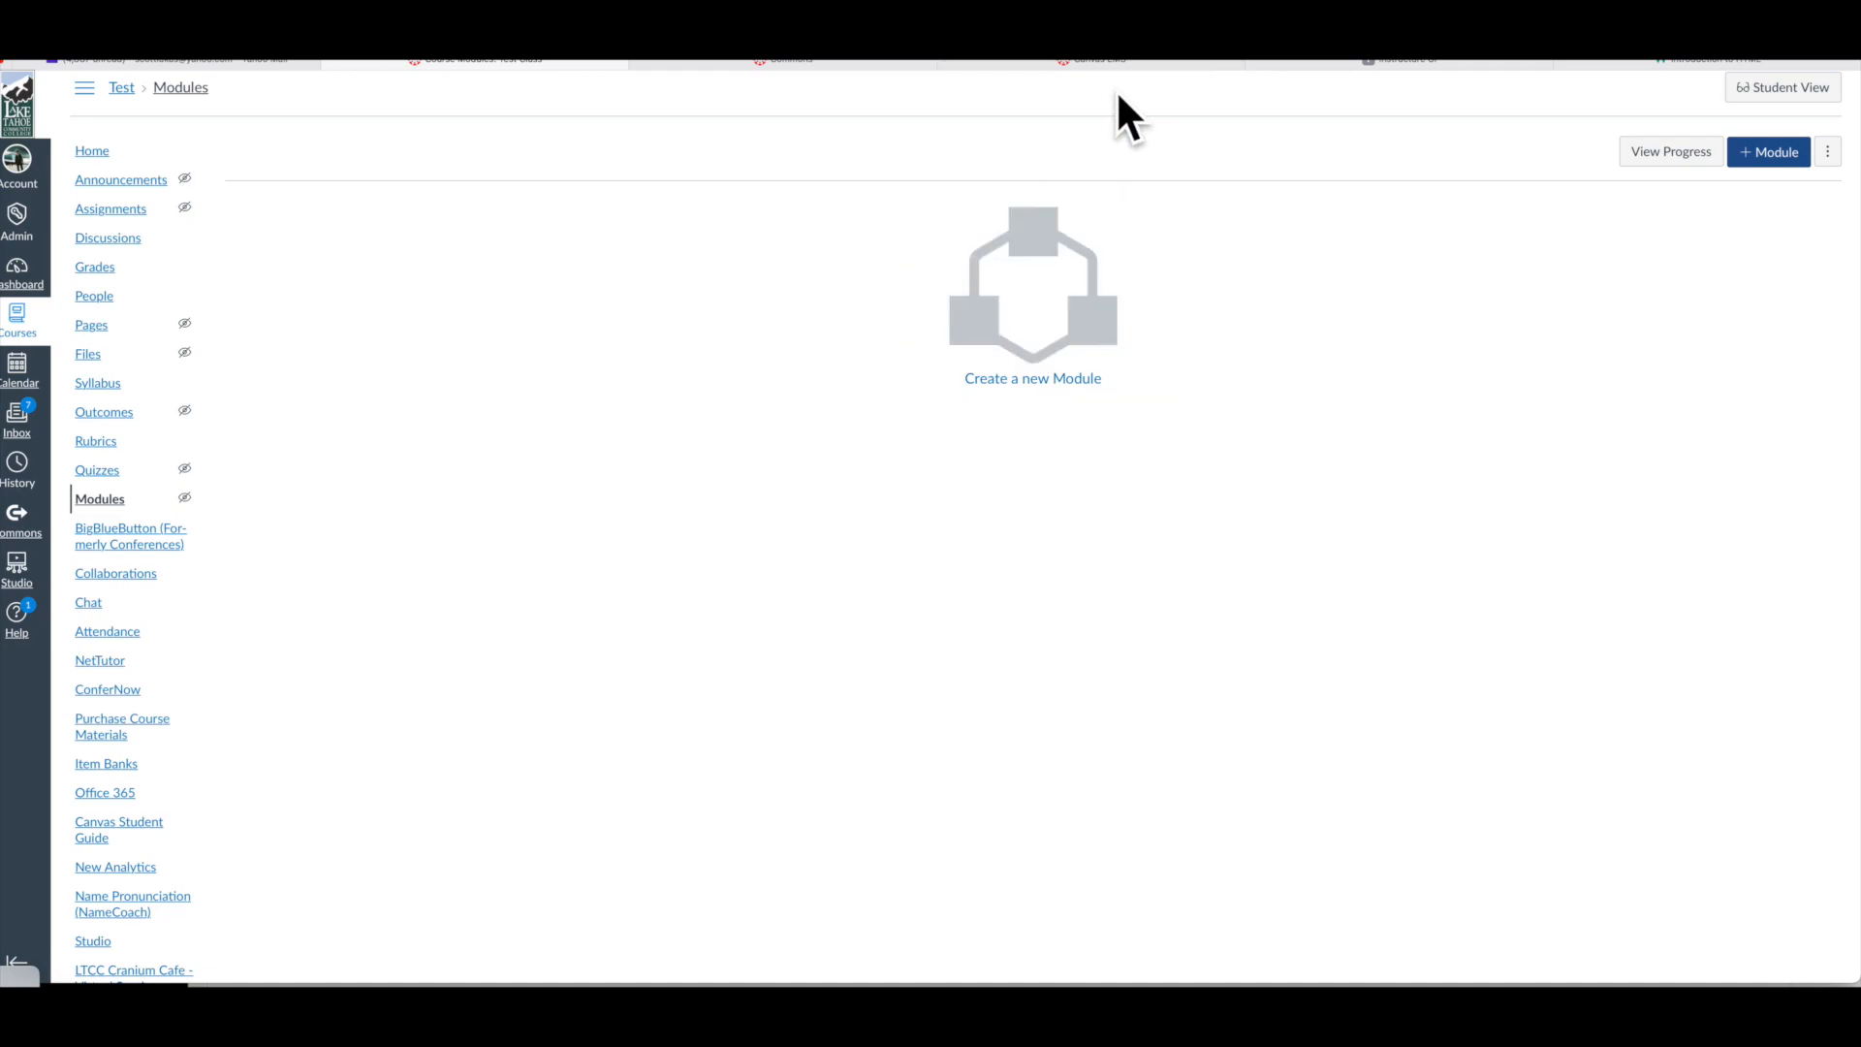
click(817, 60)
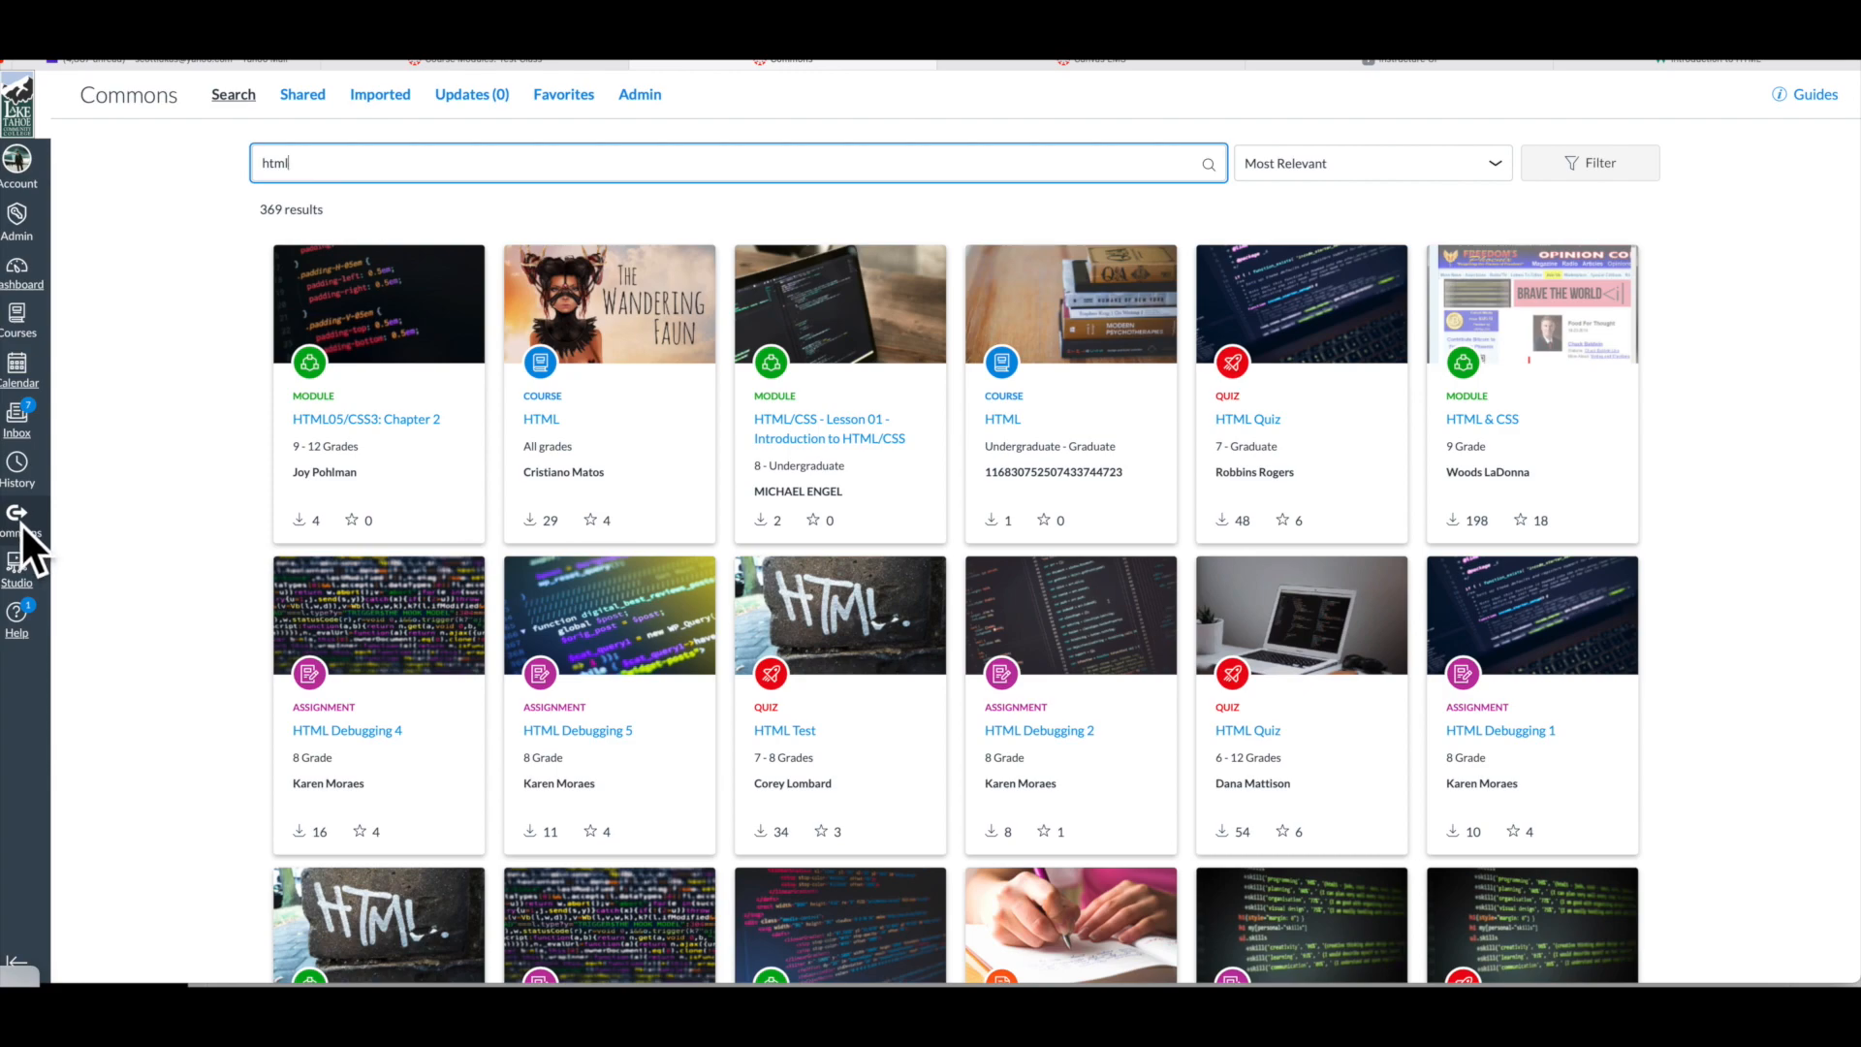
drag(382, 161, 255, 162)
text(LTCC)
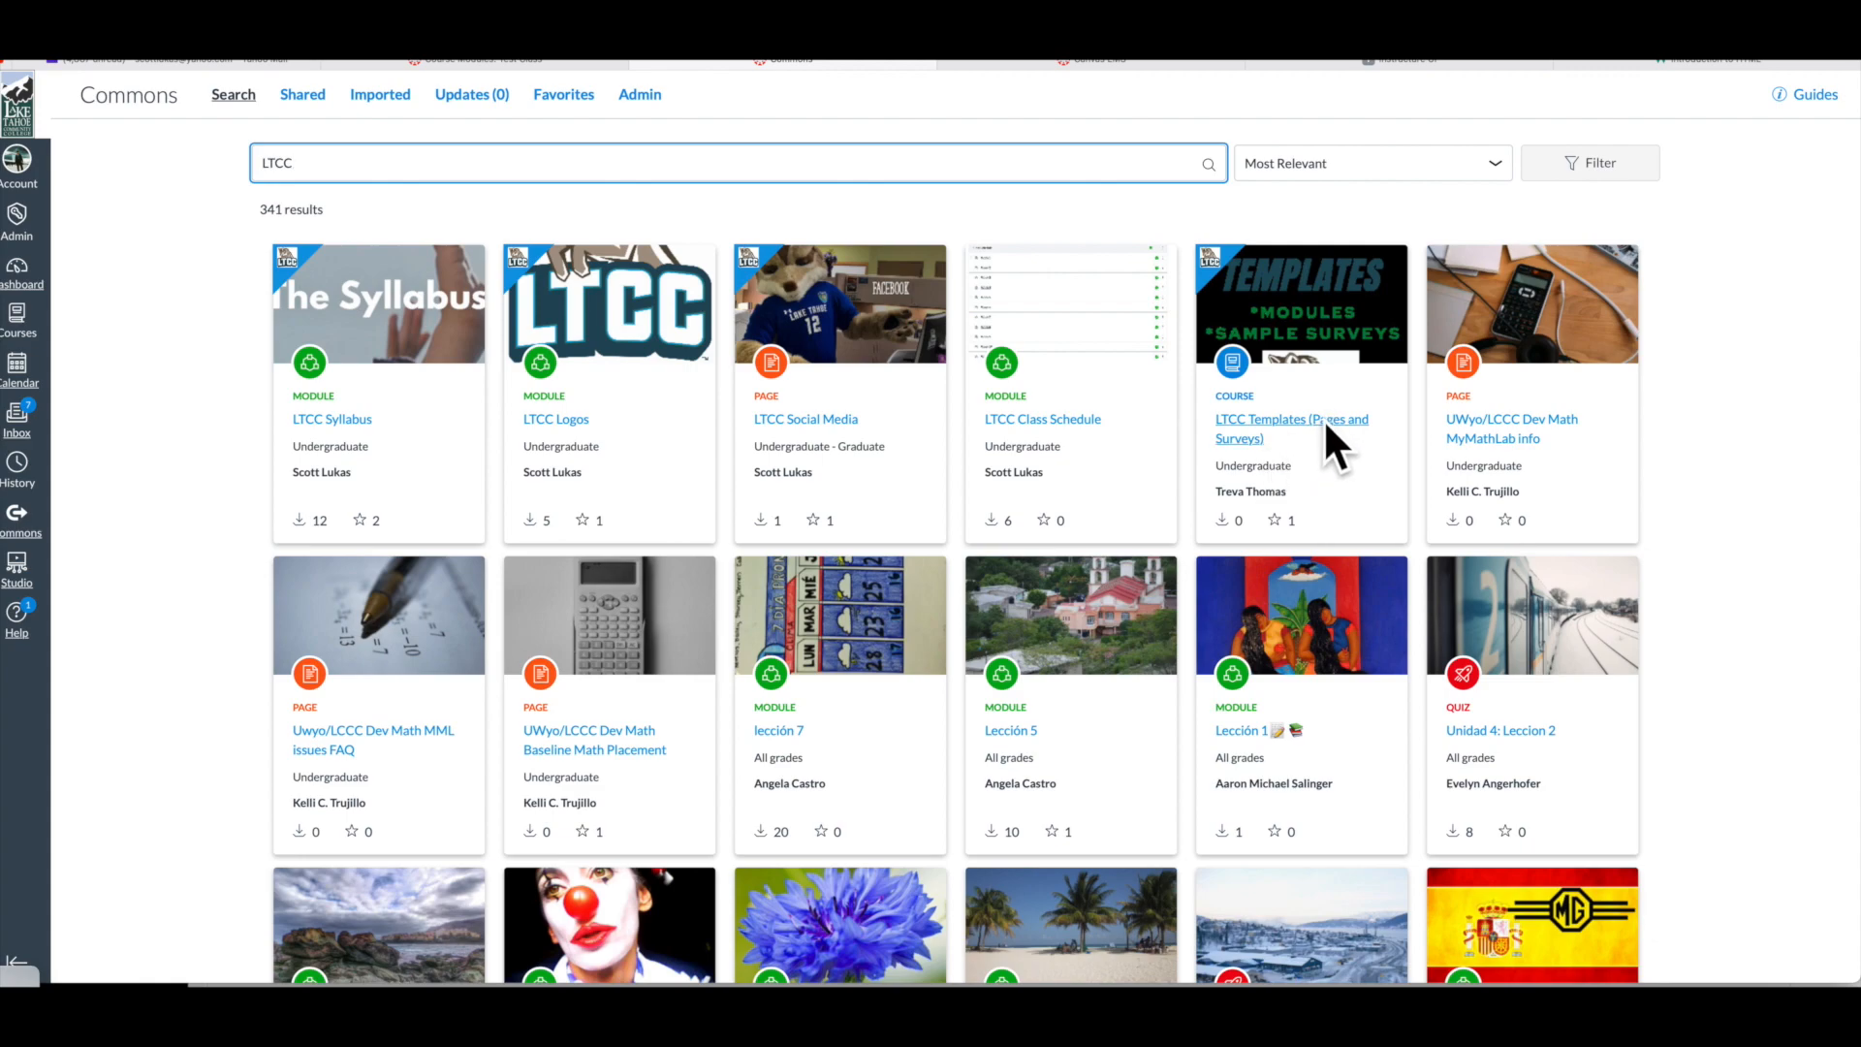
- Import the LTCC Class Schedule module from Commons into the Test Class course
click(1060, 422)
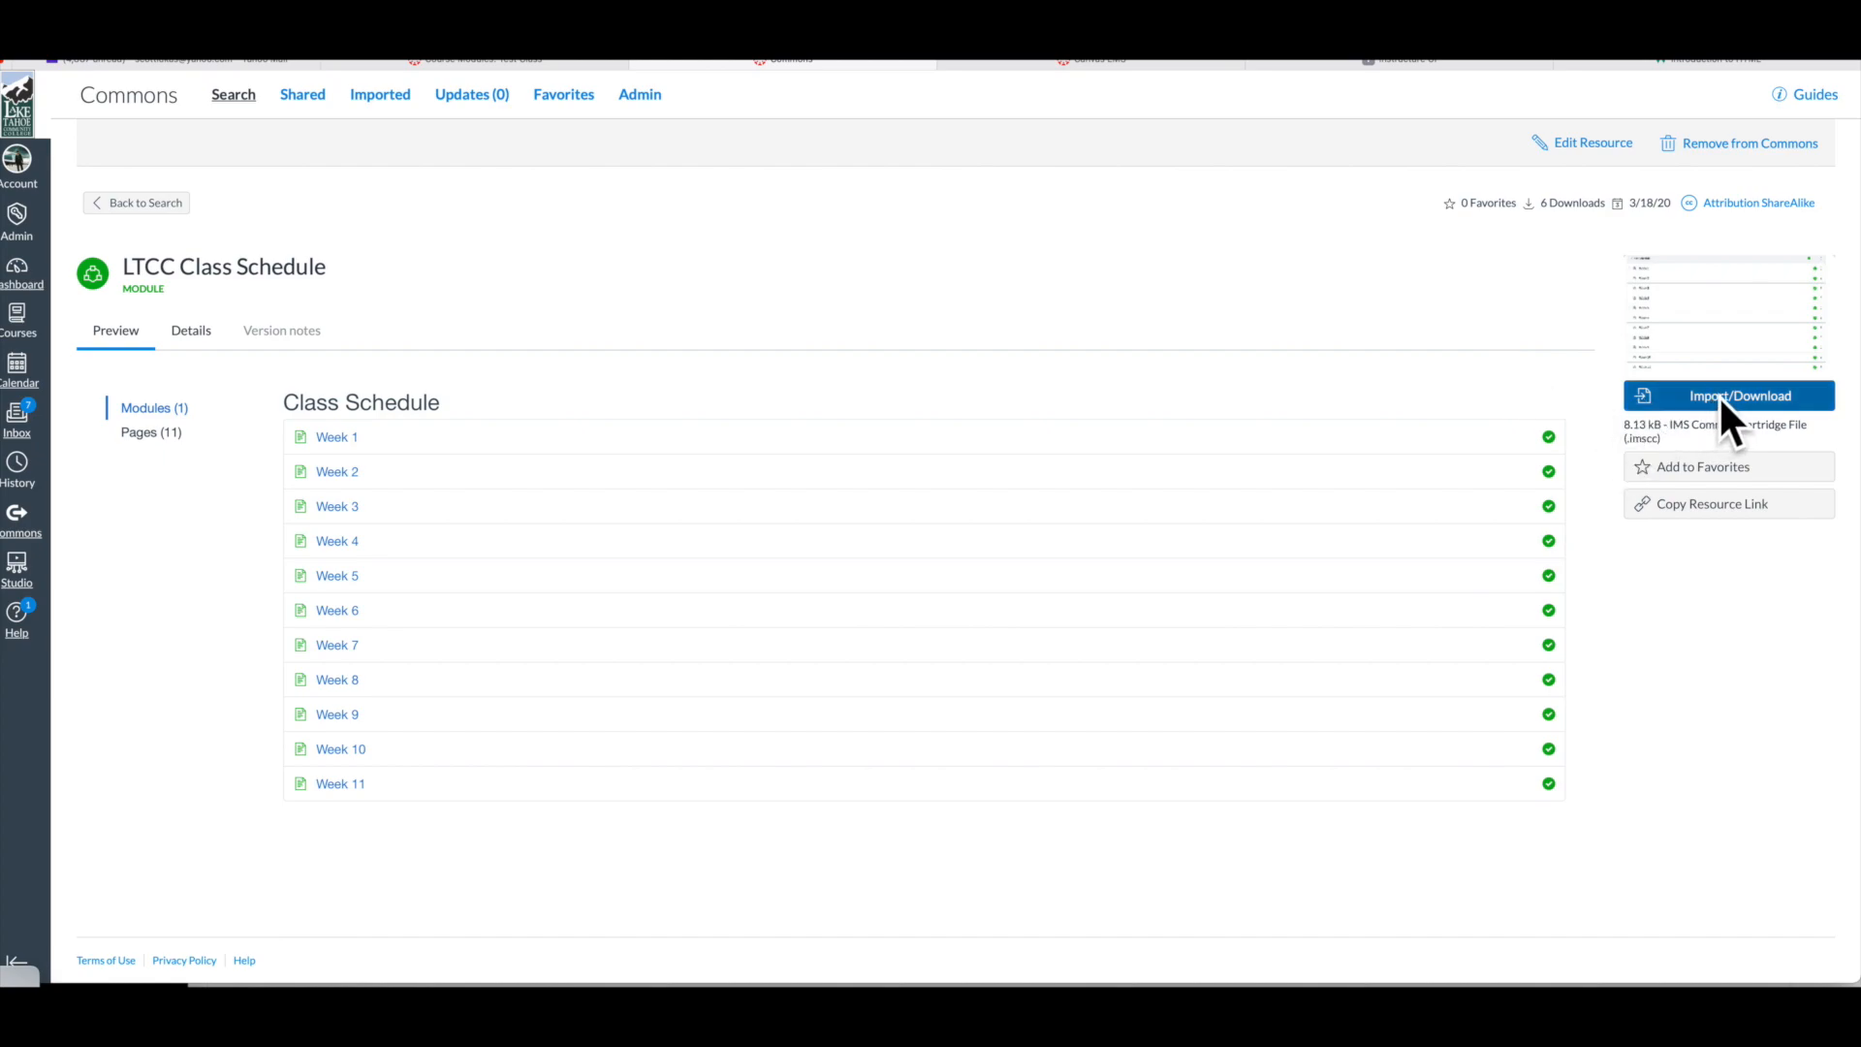
click(1747, 396)
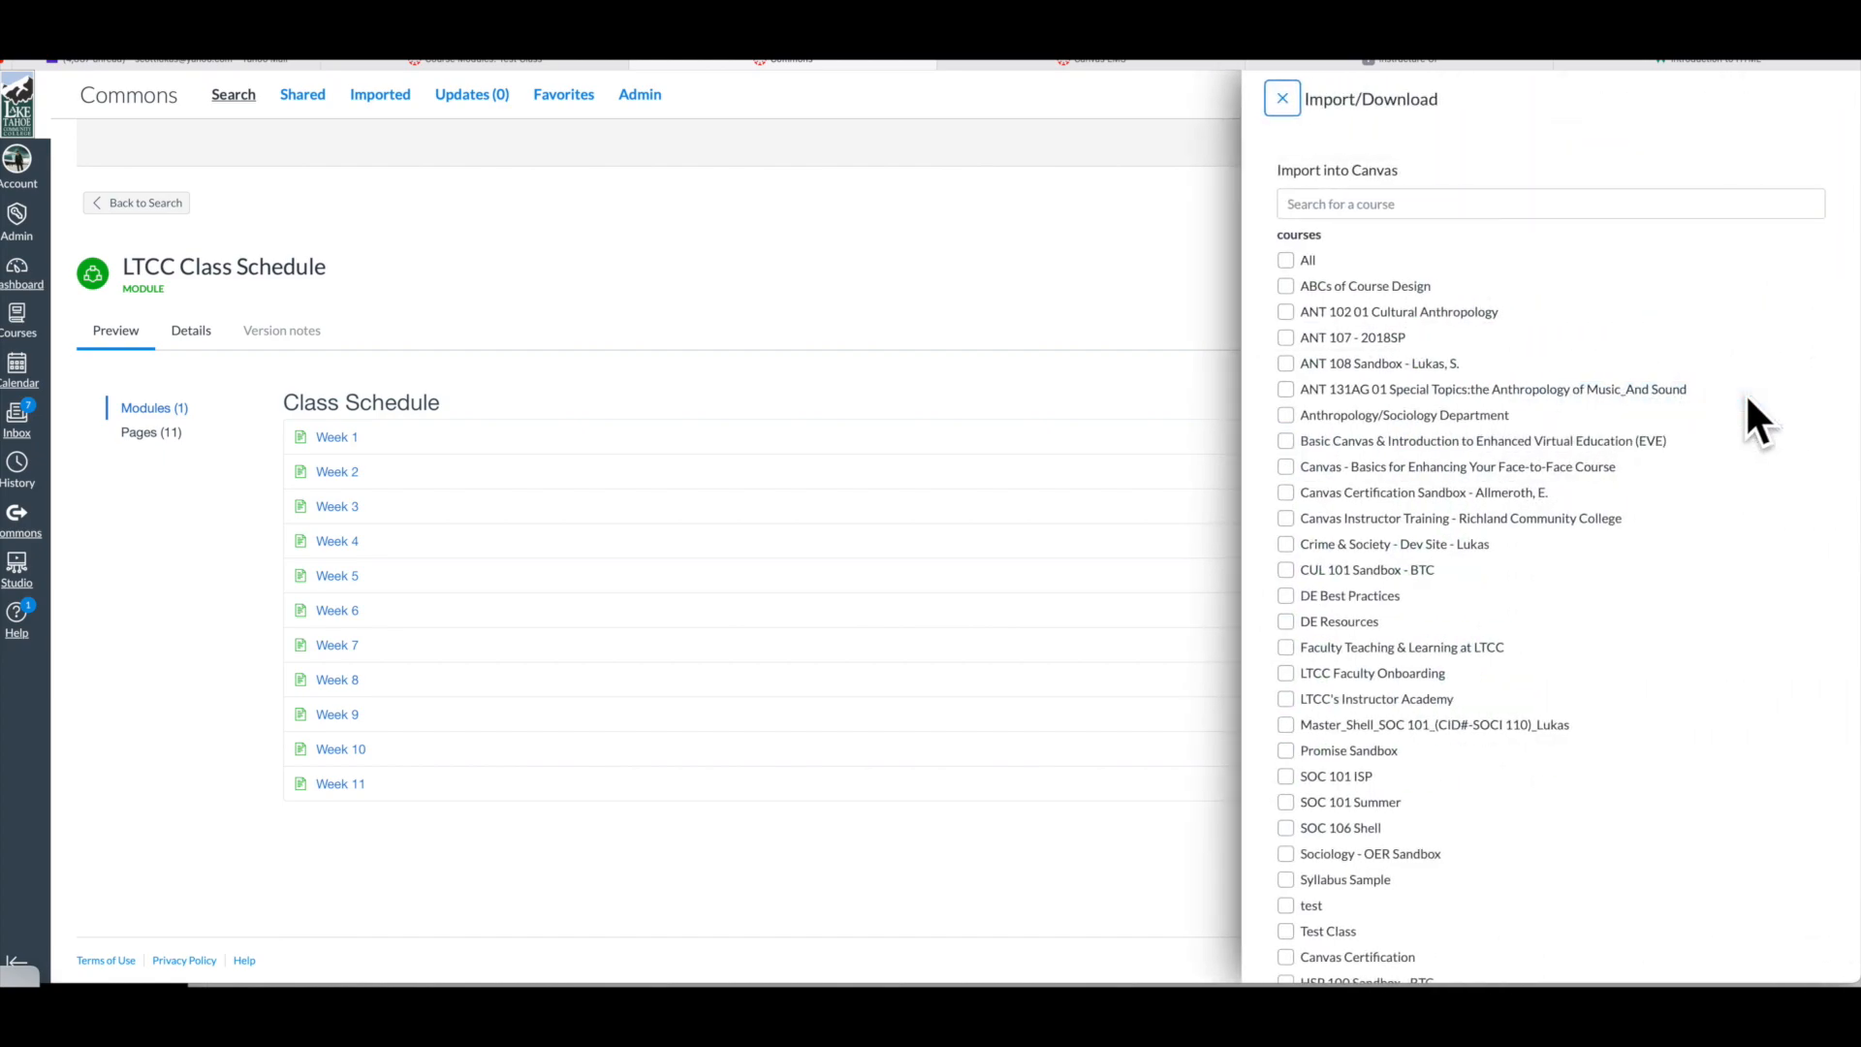
click(1383, 203)
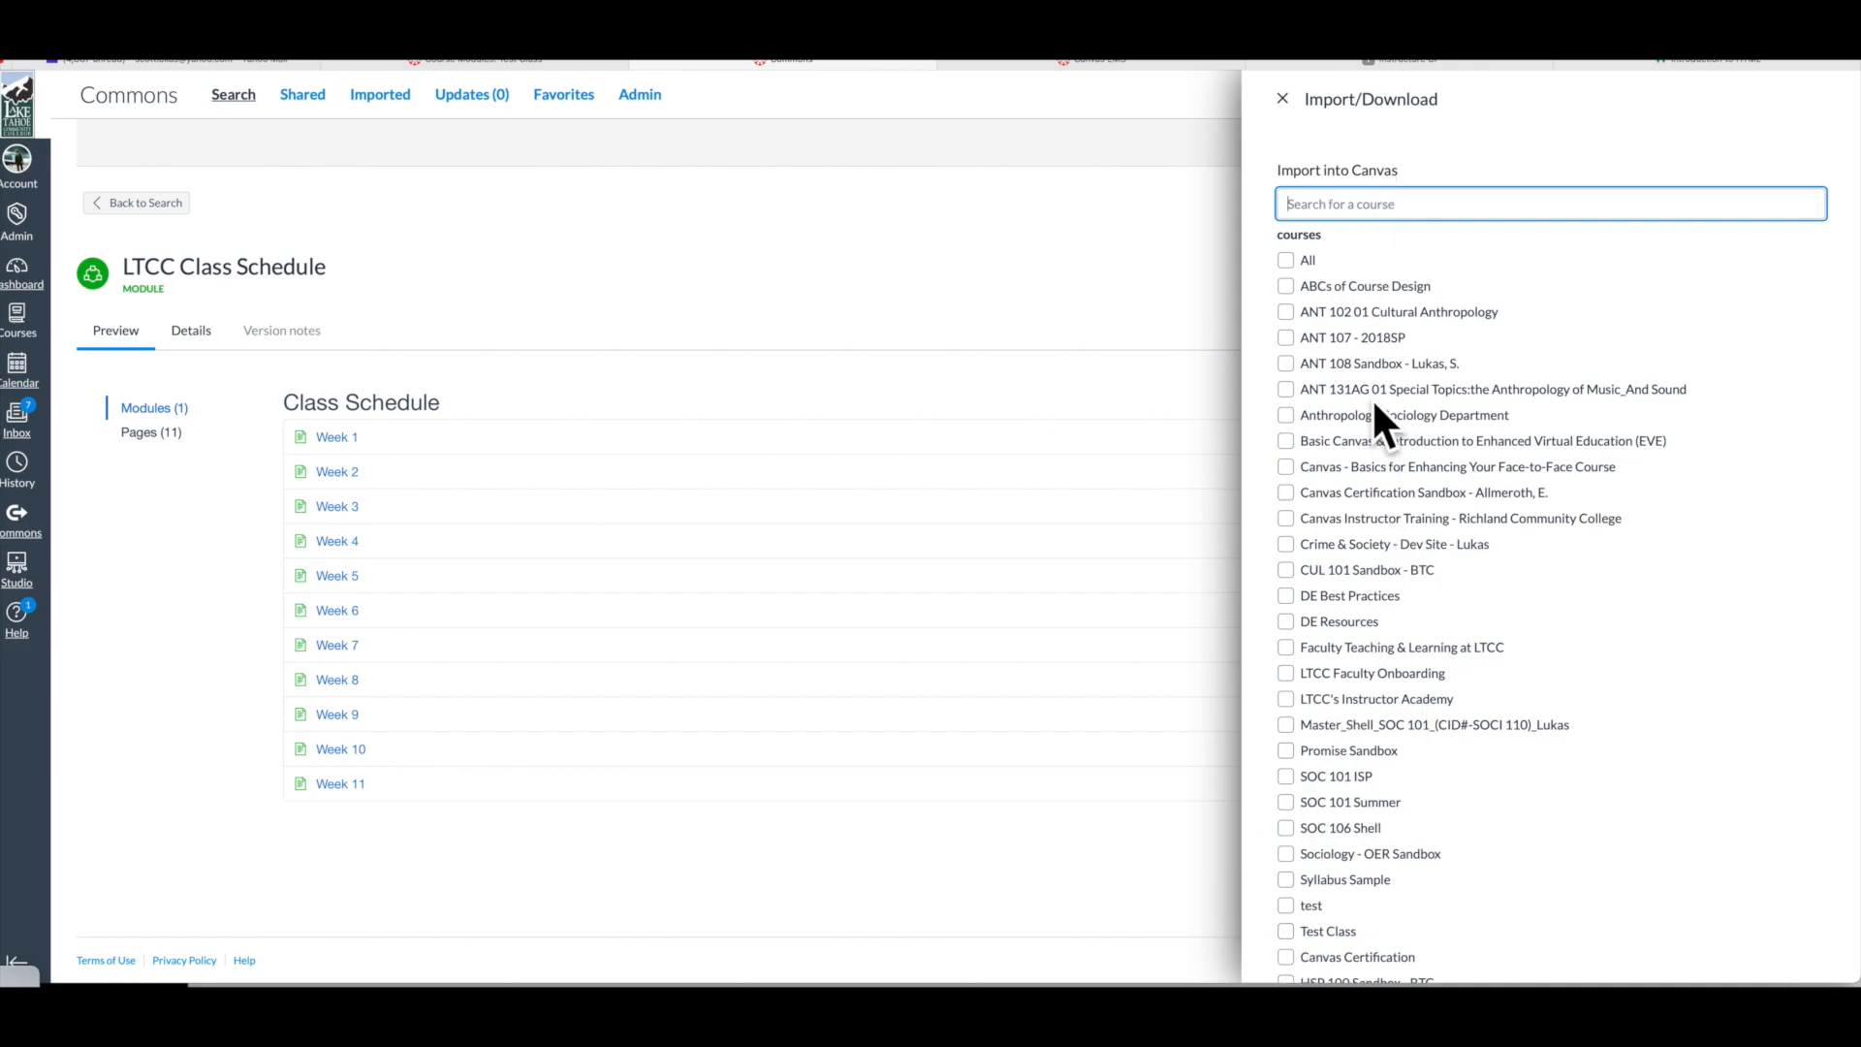
click(1285, 930)
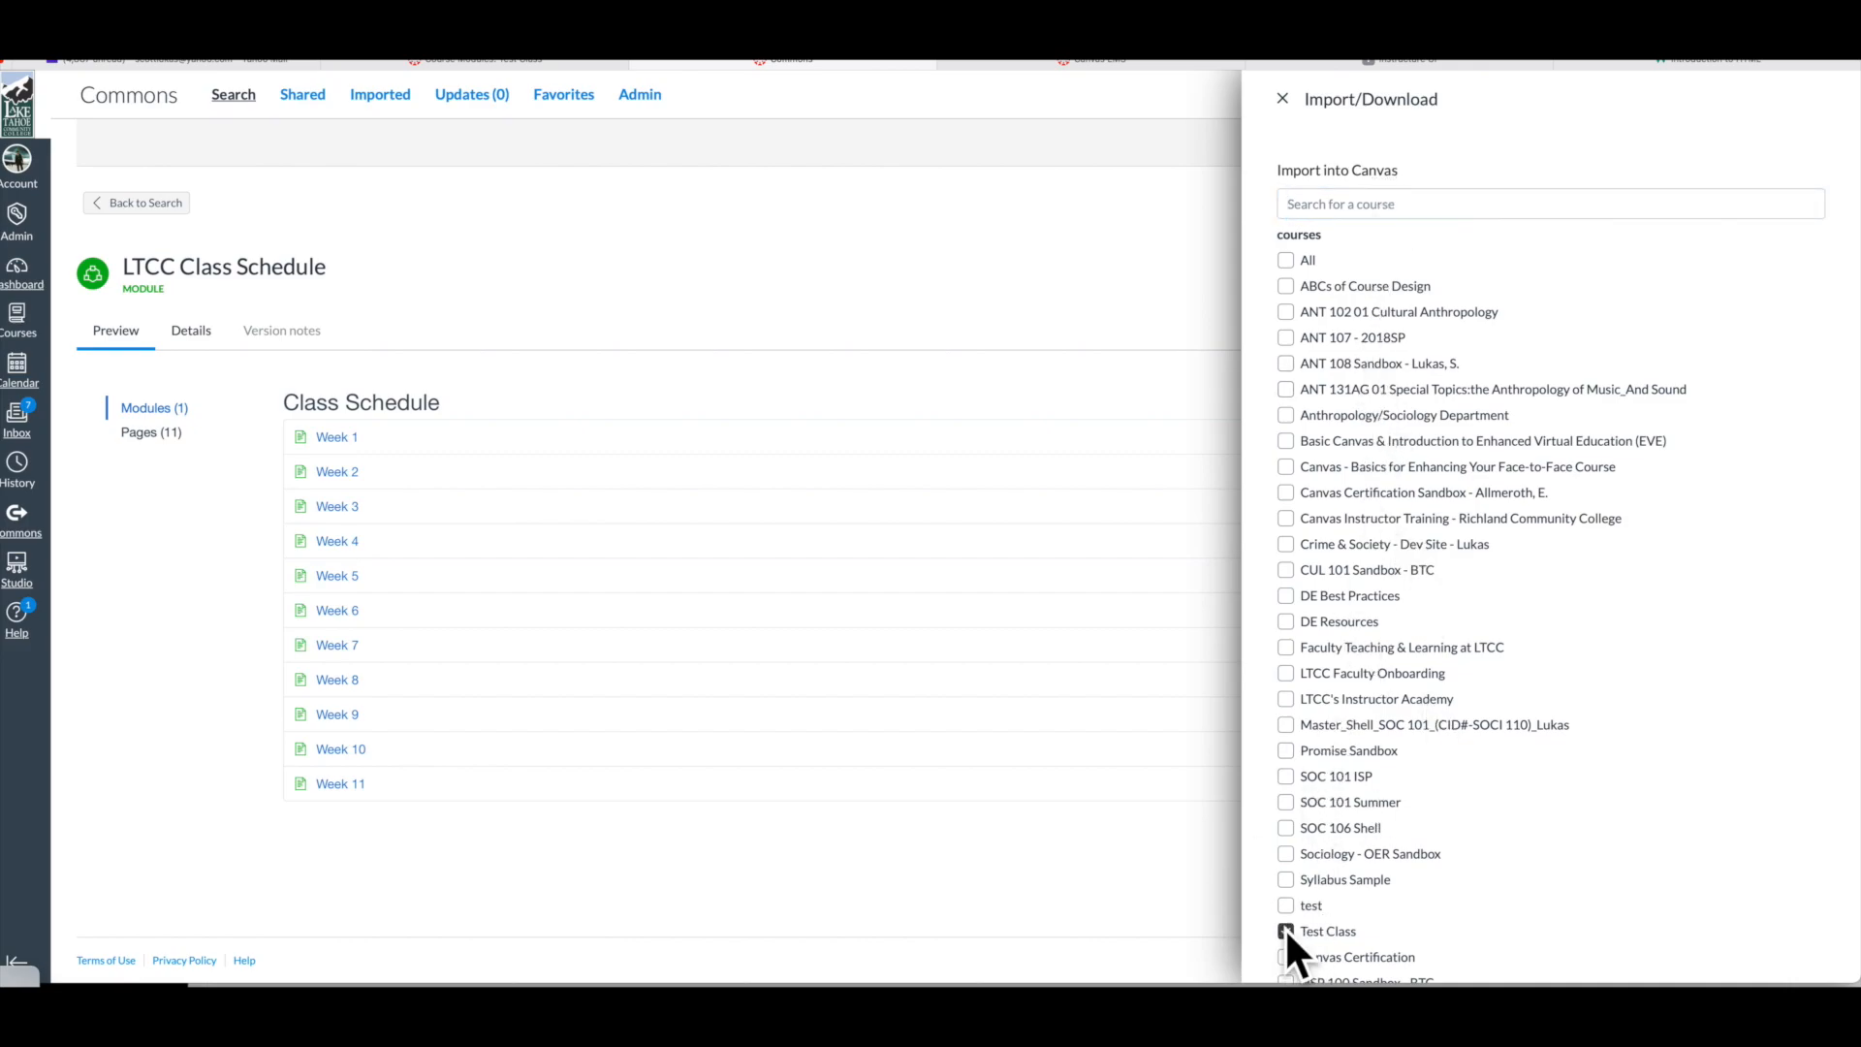
scroll(1625, 727, down, 5)
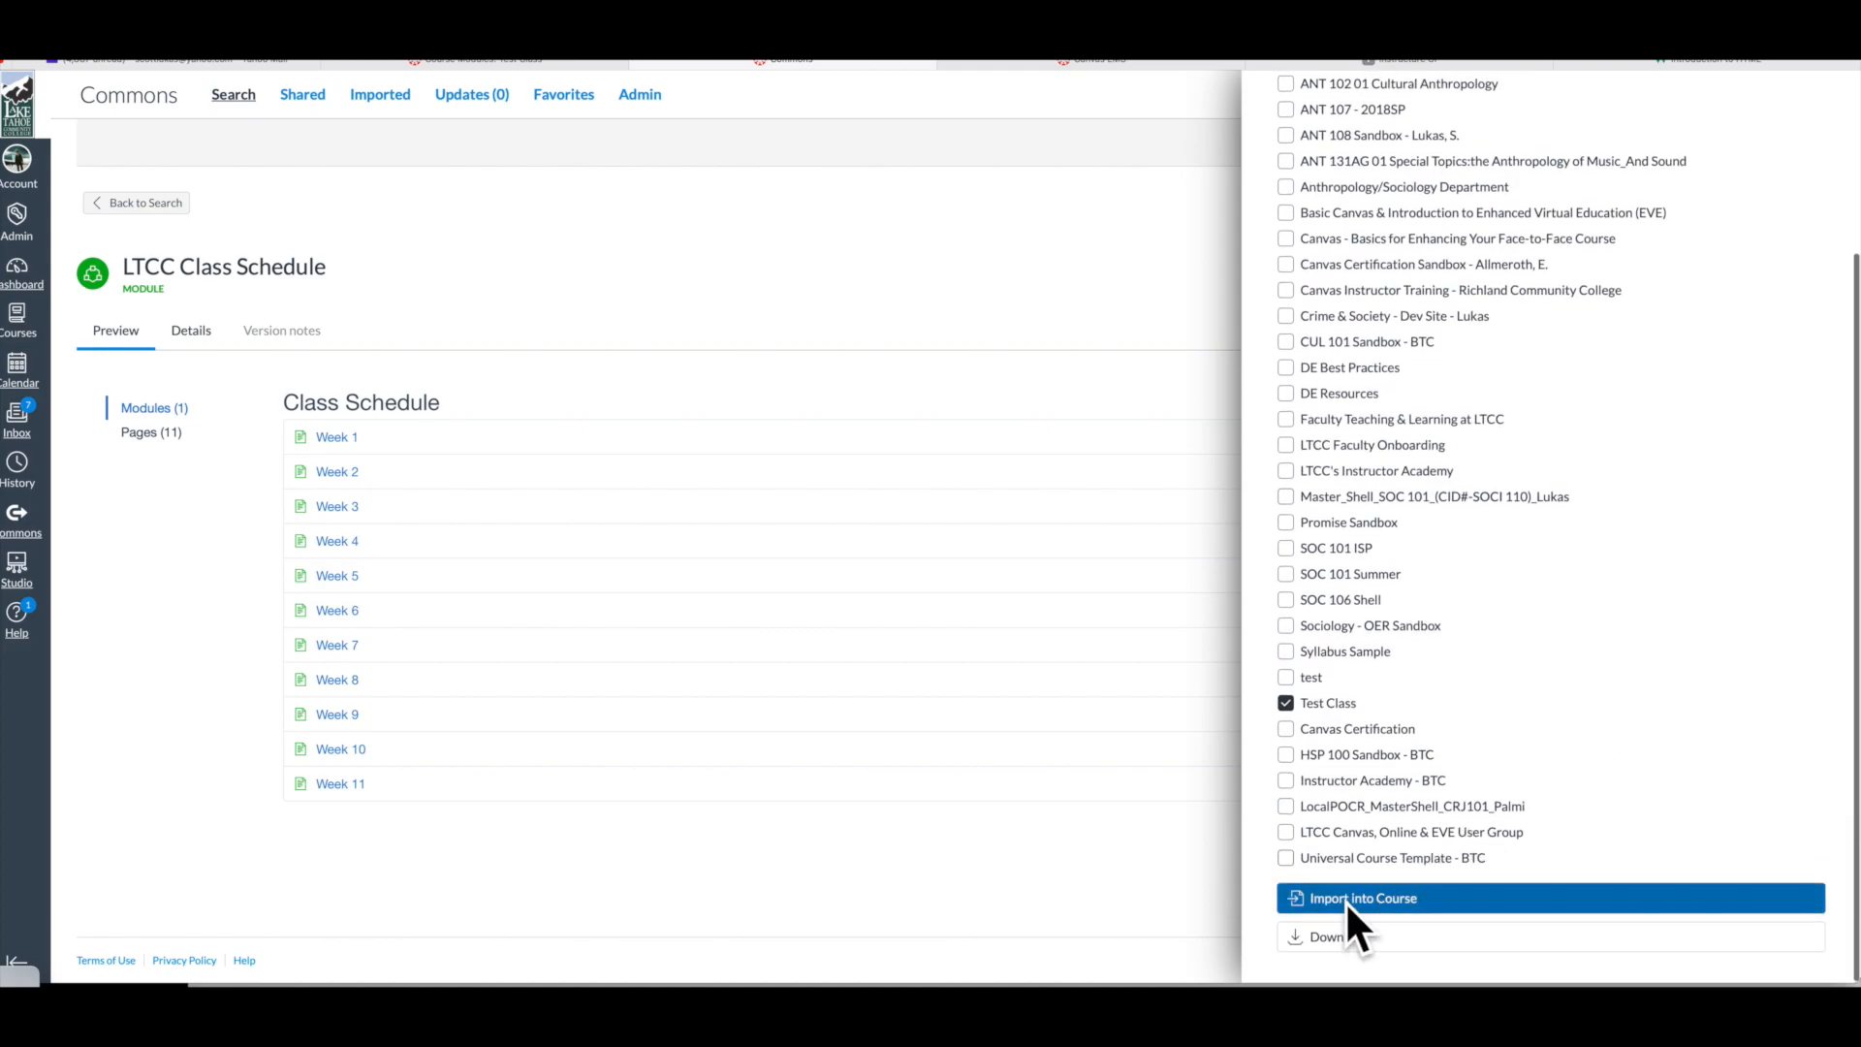
click(1400, 898)
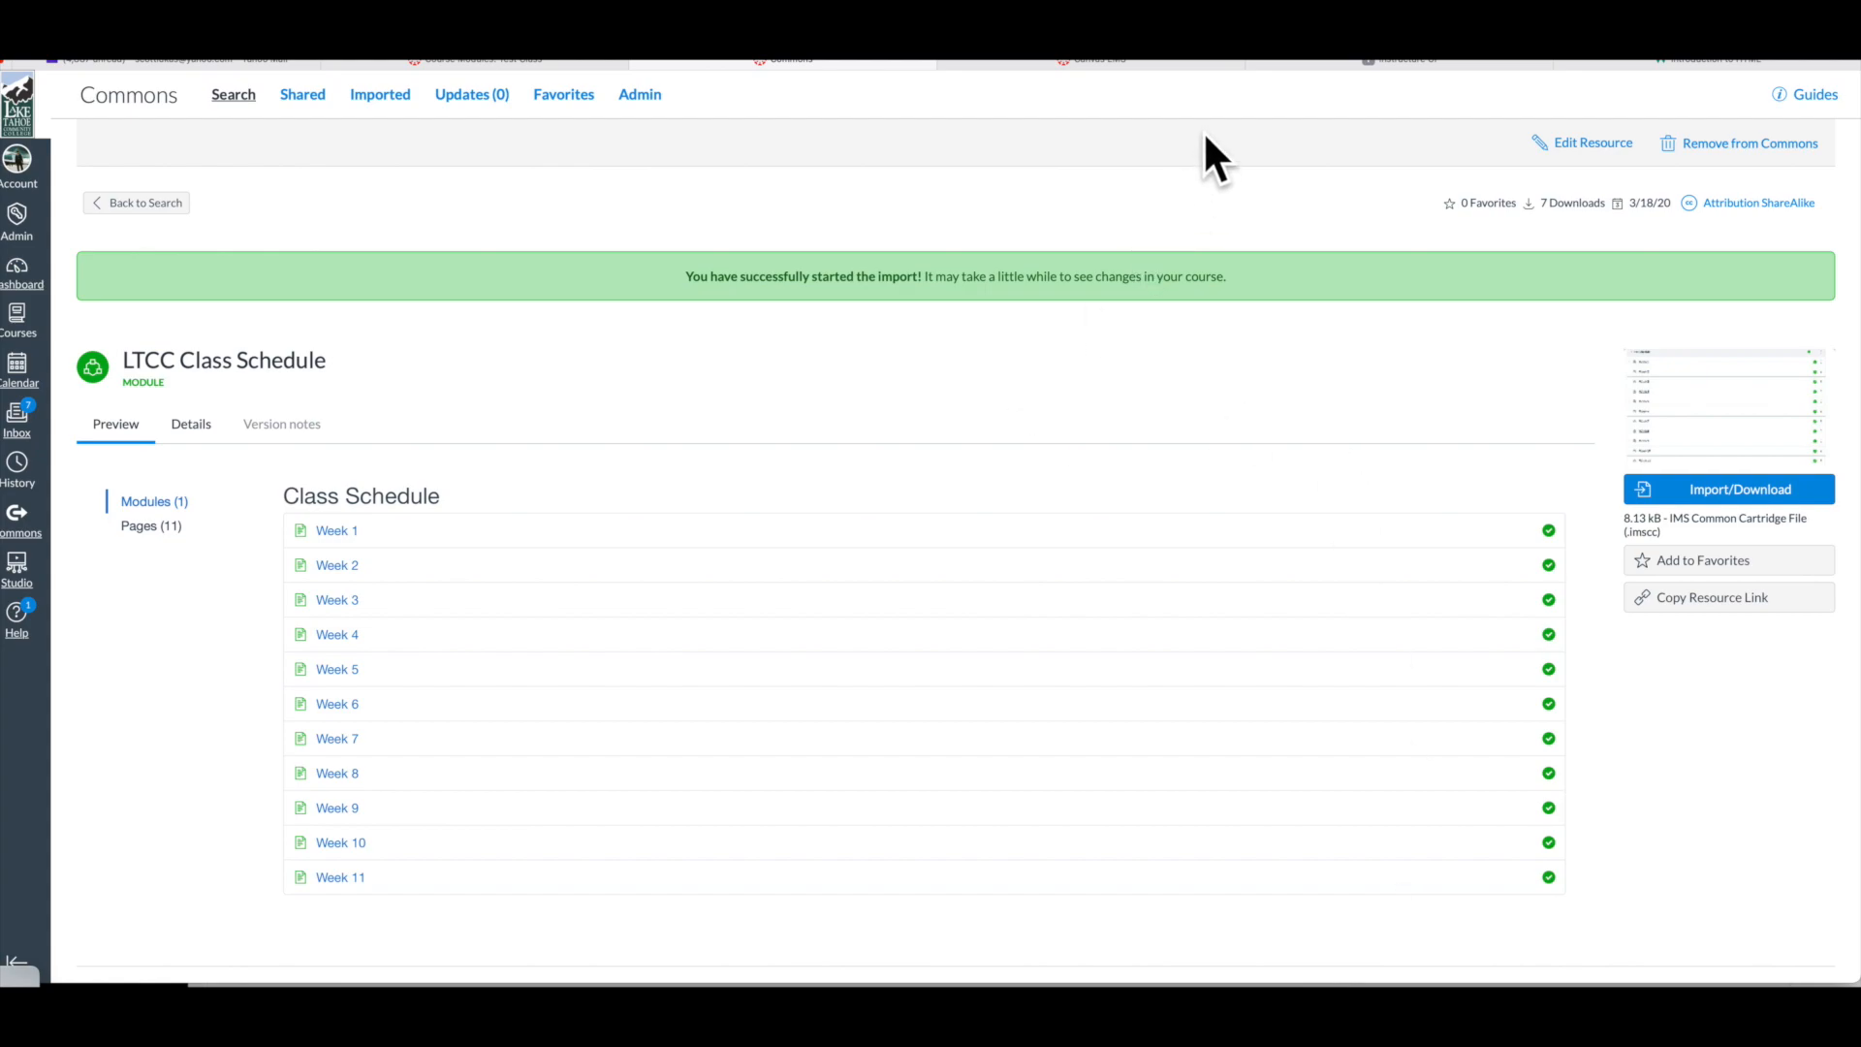
- In the Test course, add a new page named "Week 1 Discussion" to the Class Schedule module and place it directly below Week 1
click(520, 58)
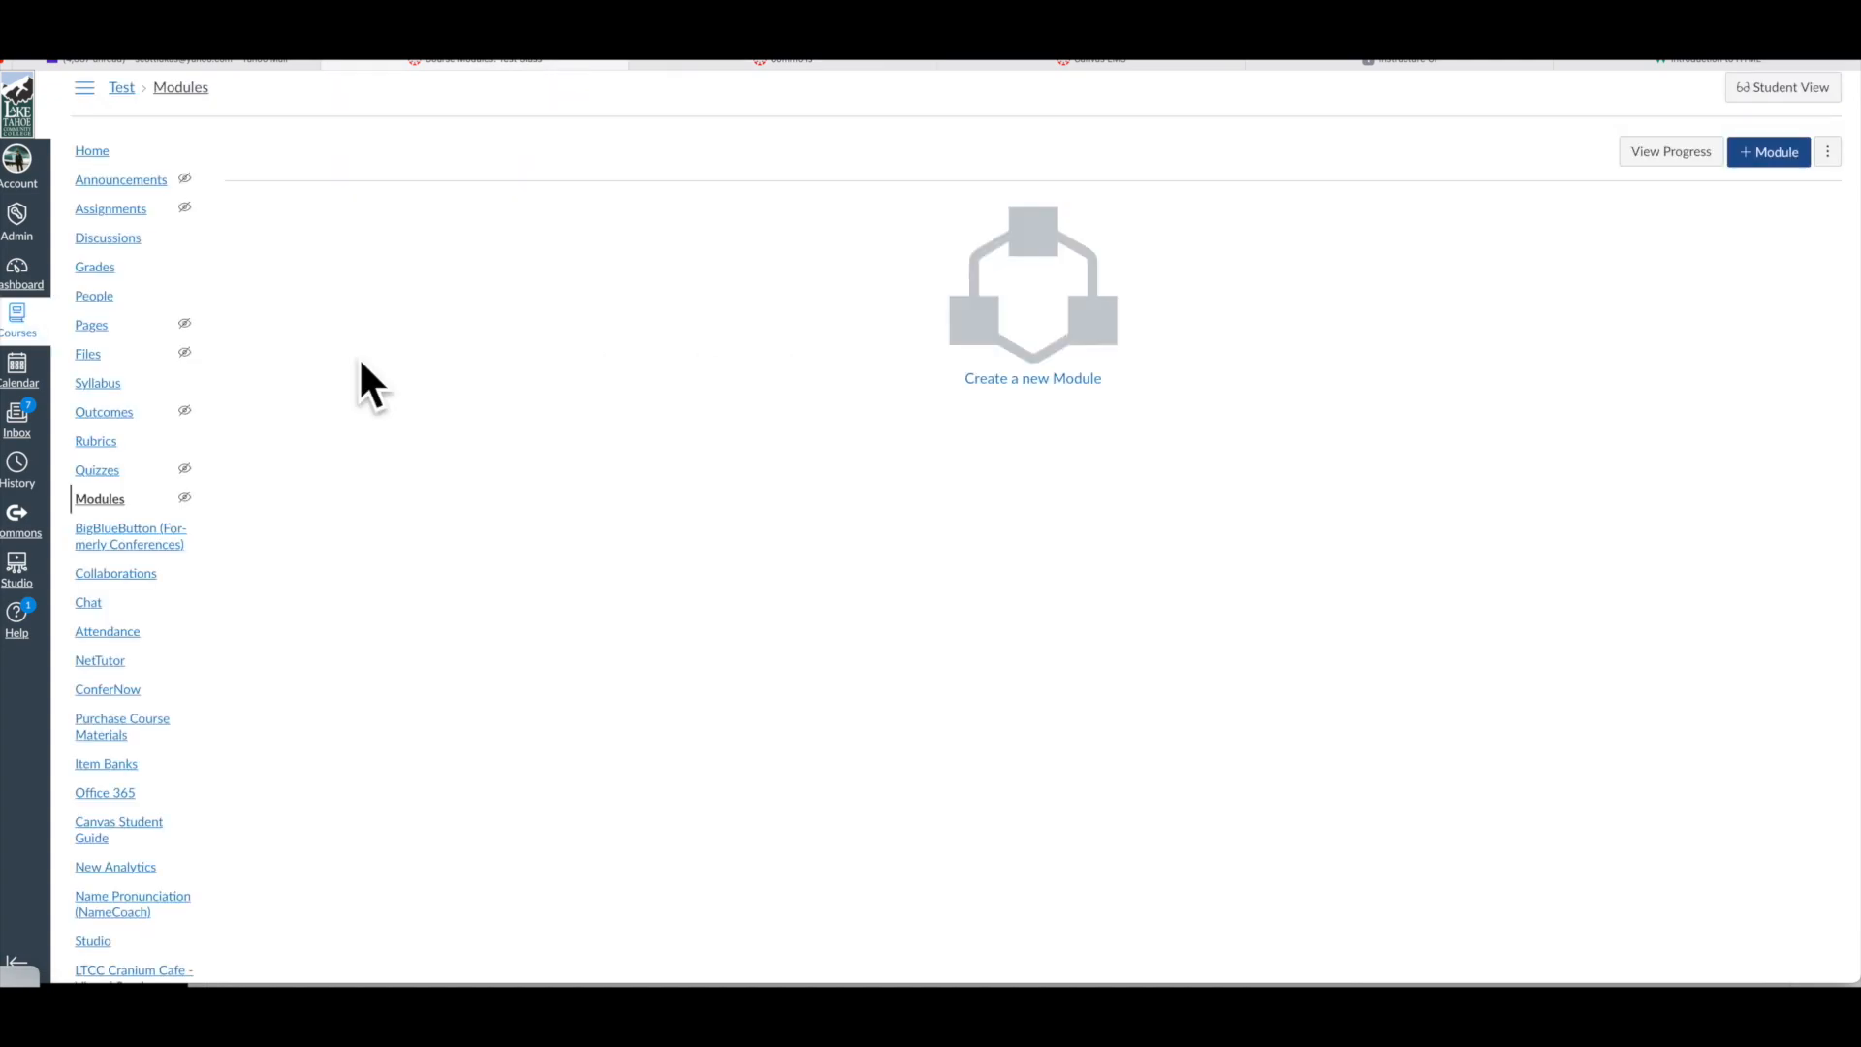
click(92, 153)
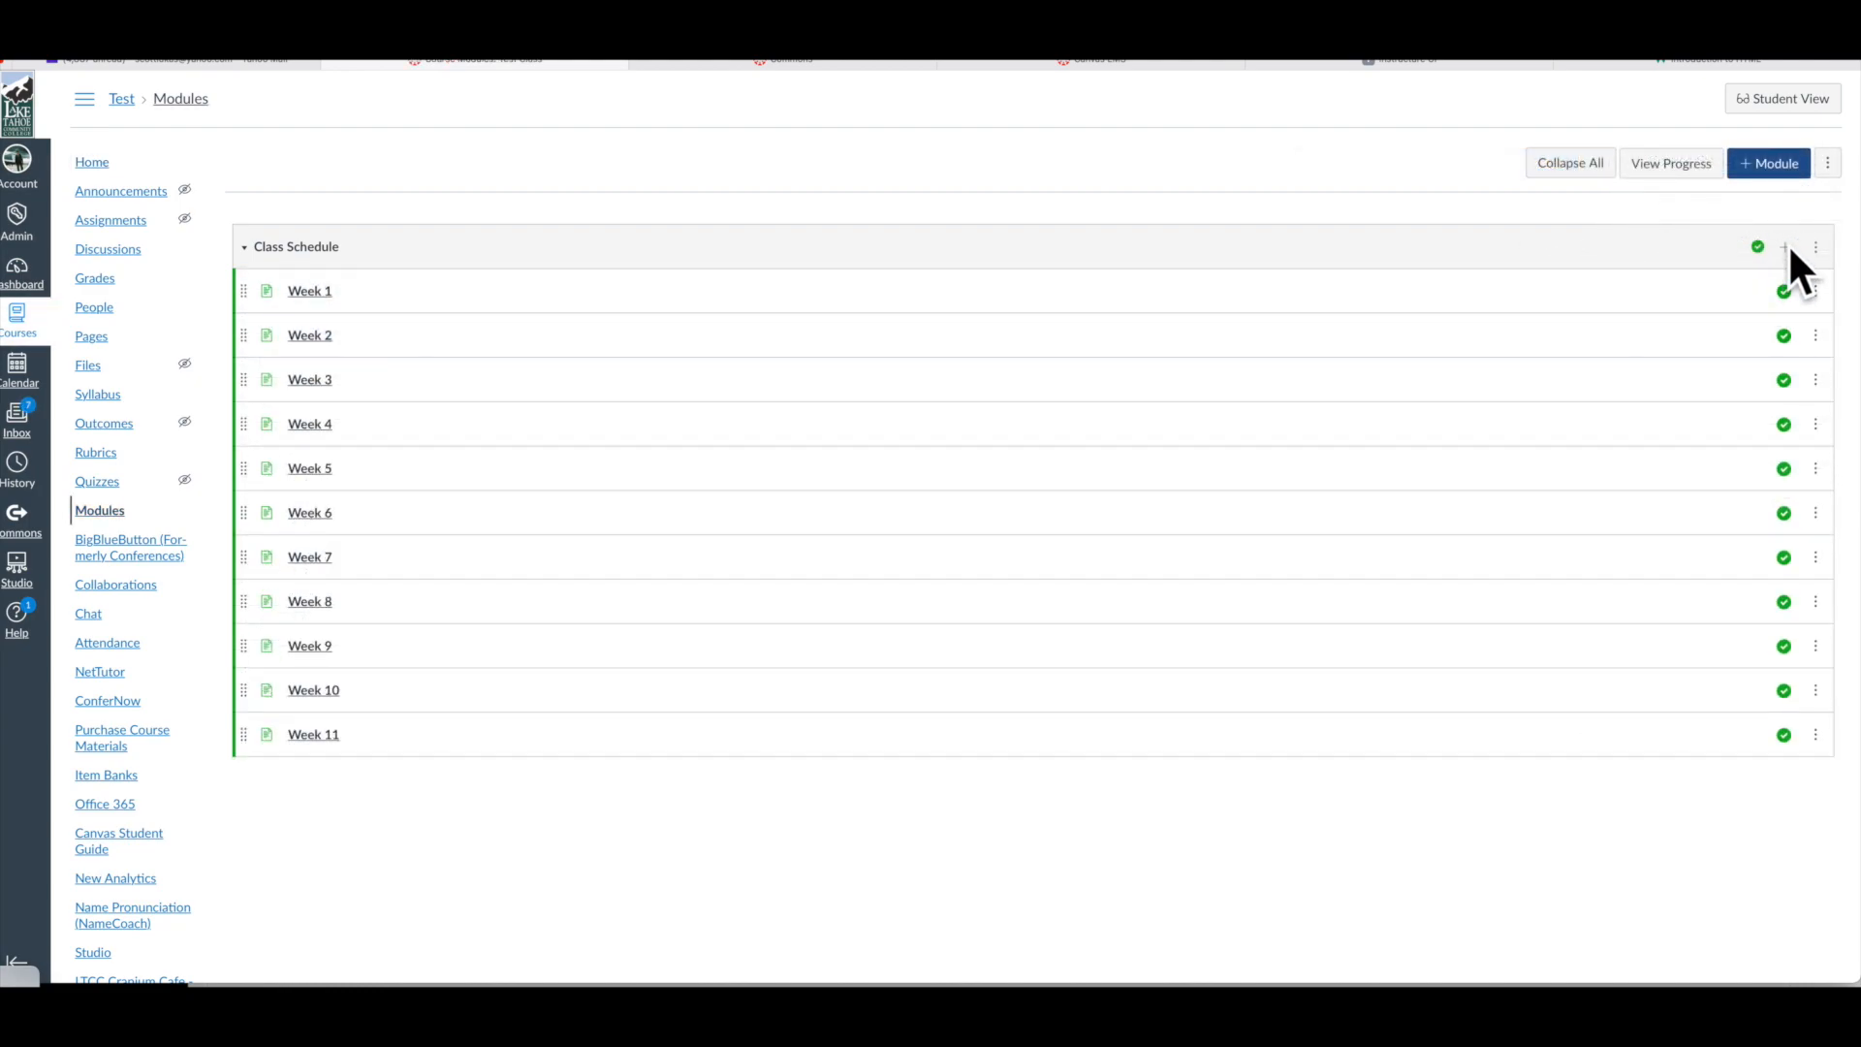
click(1785, 246)
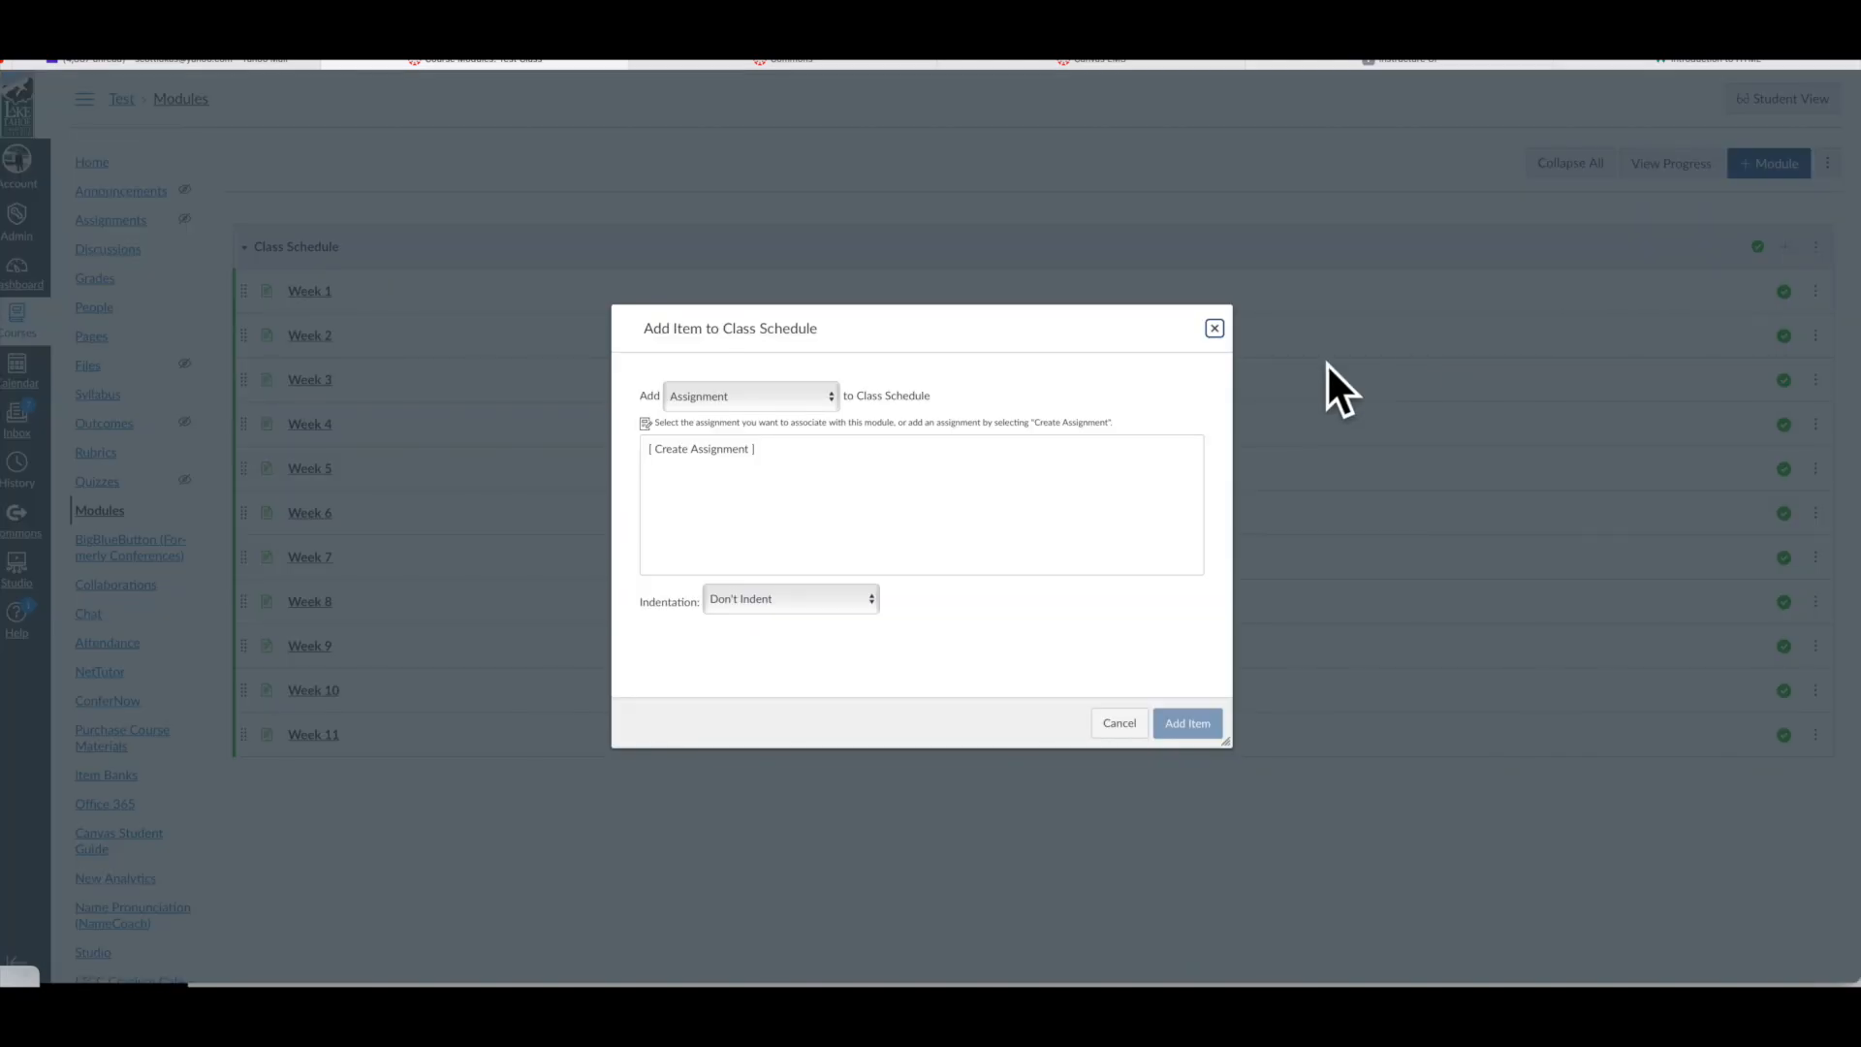
click(749, 397)
click(752, 461)
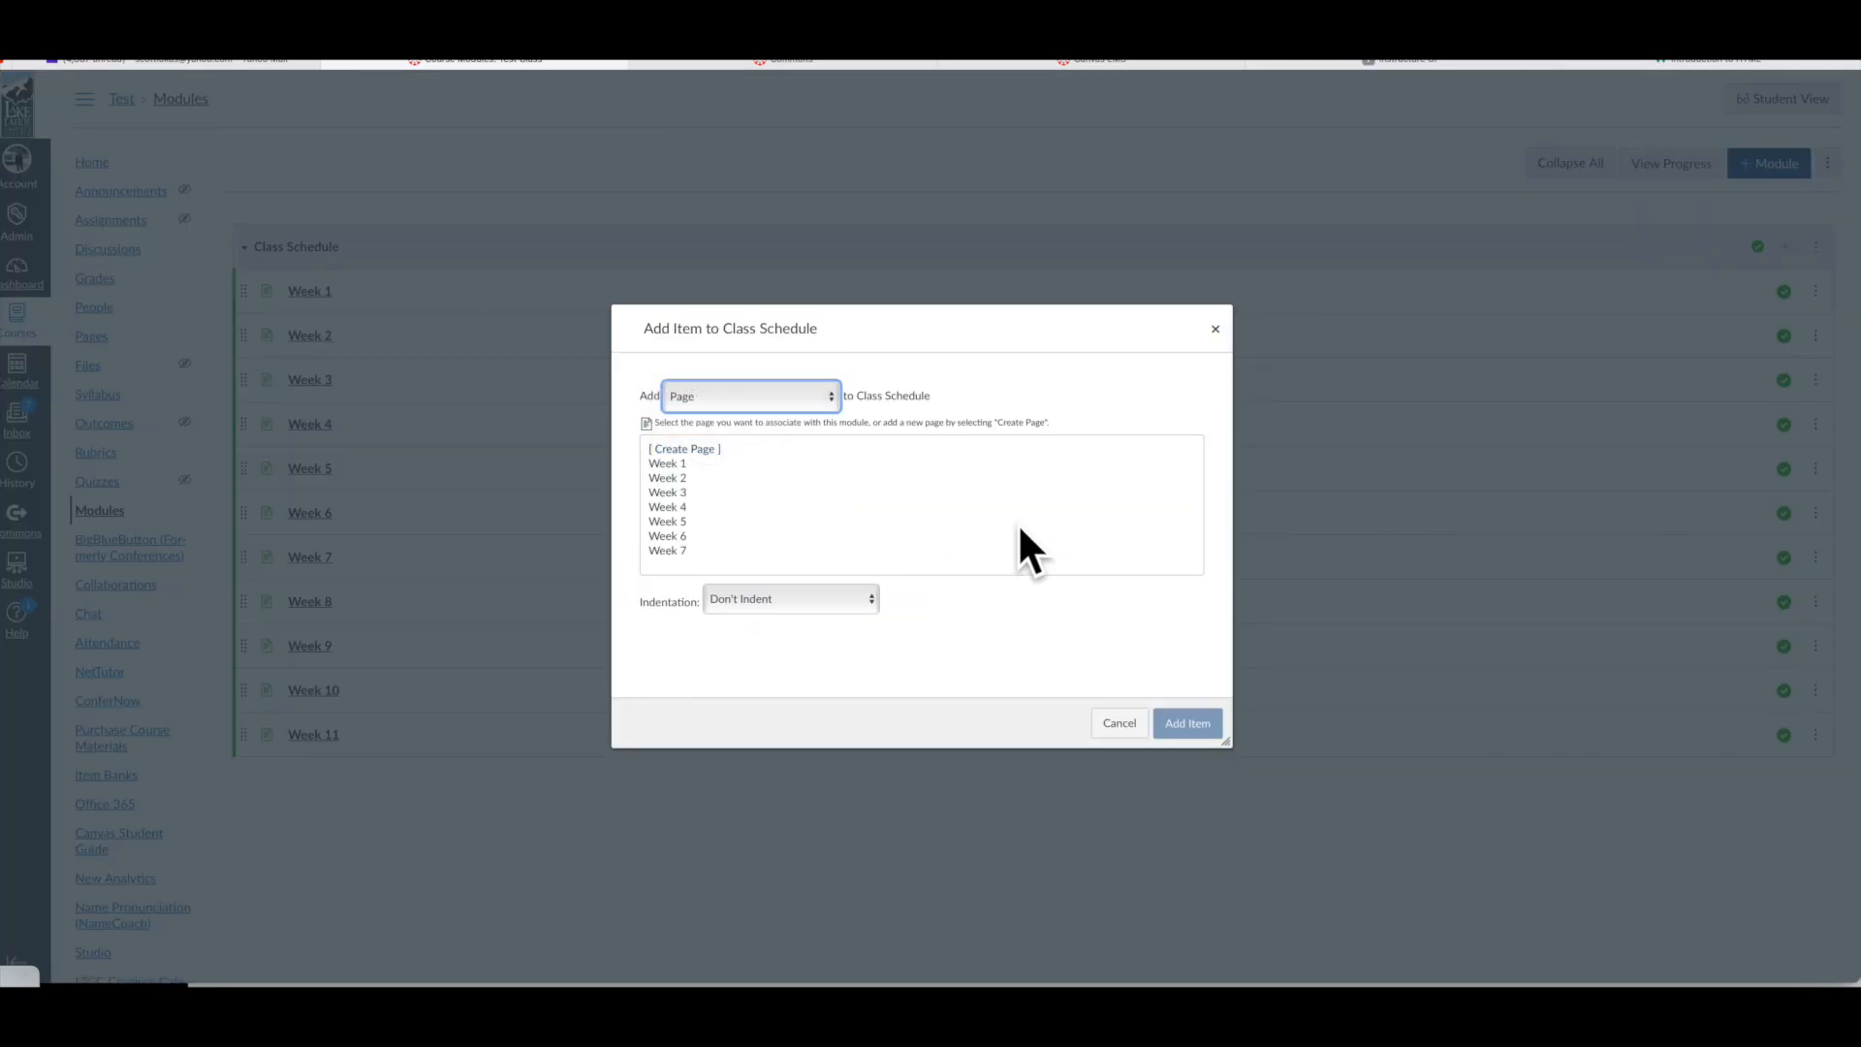
click(720, 446)
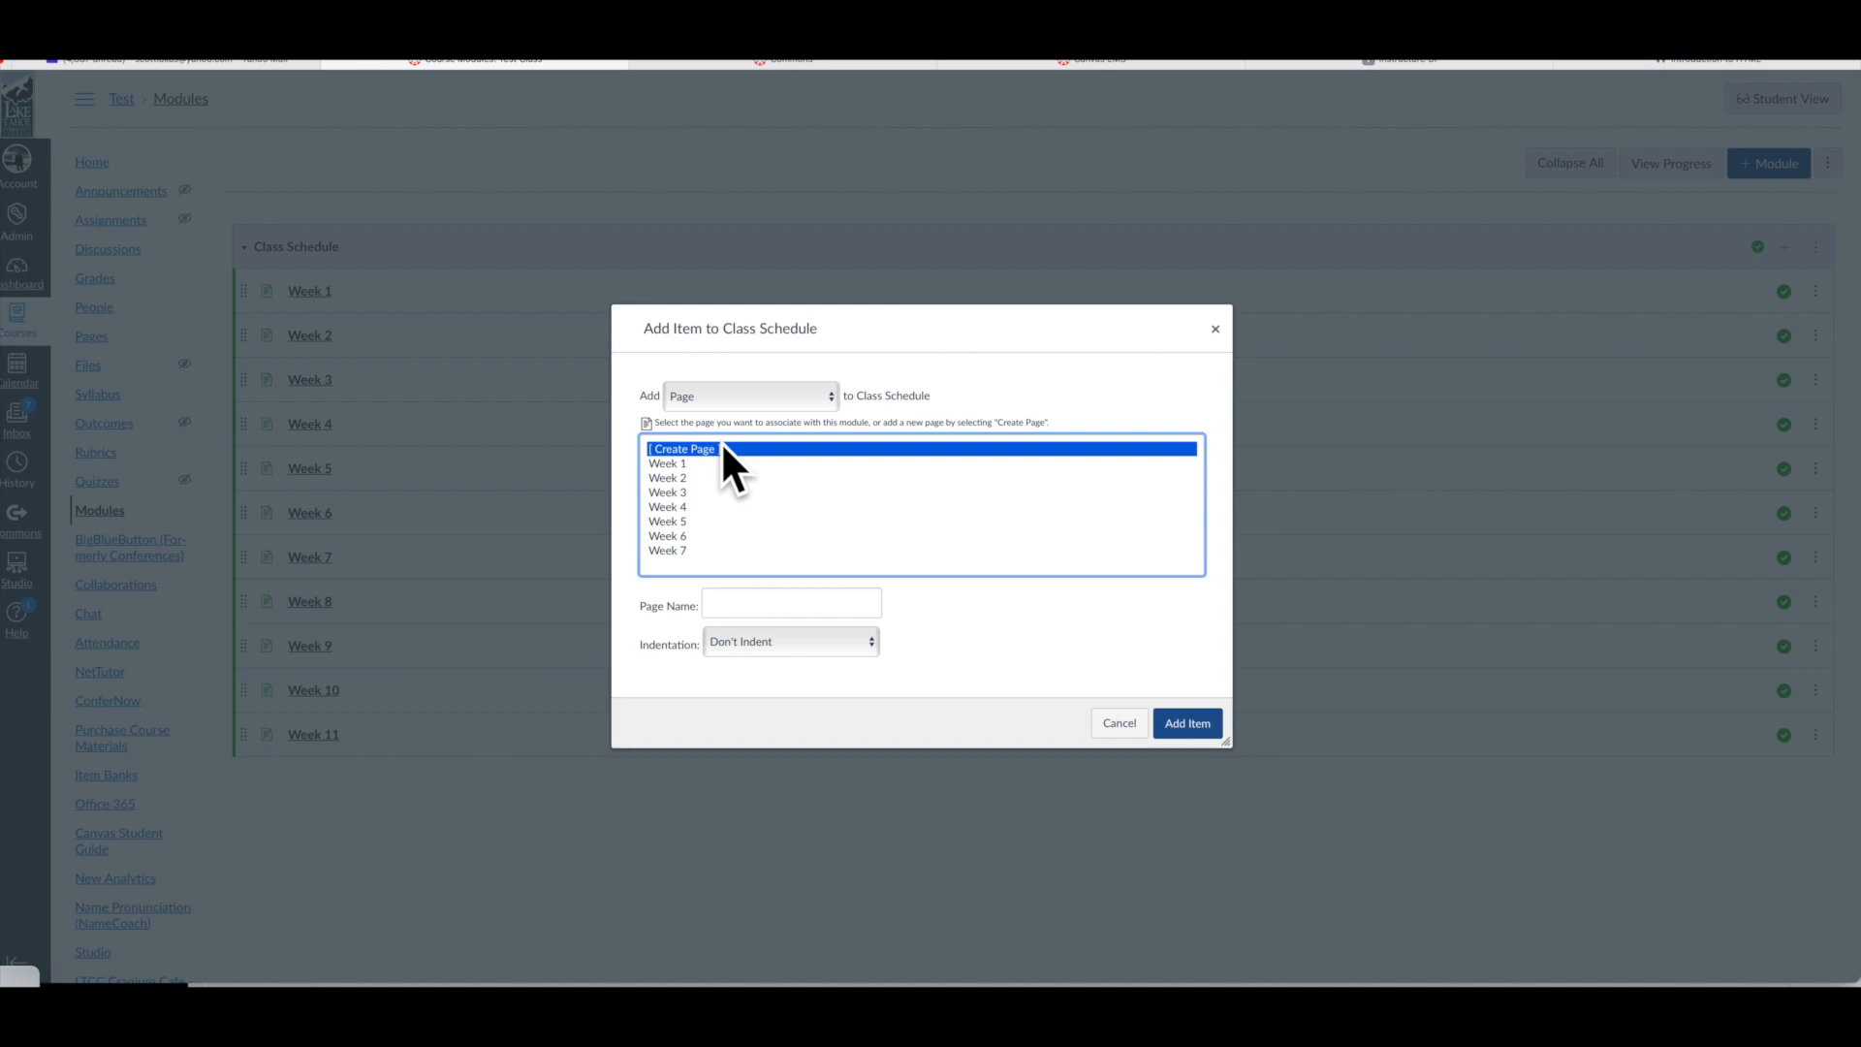
click(800, 605)
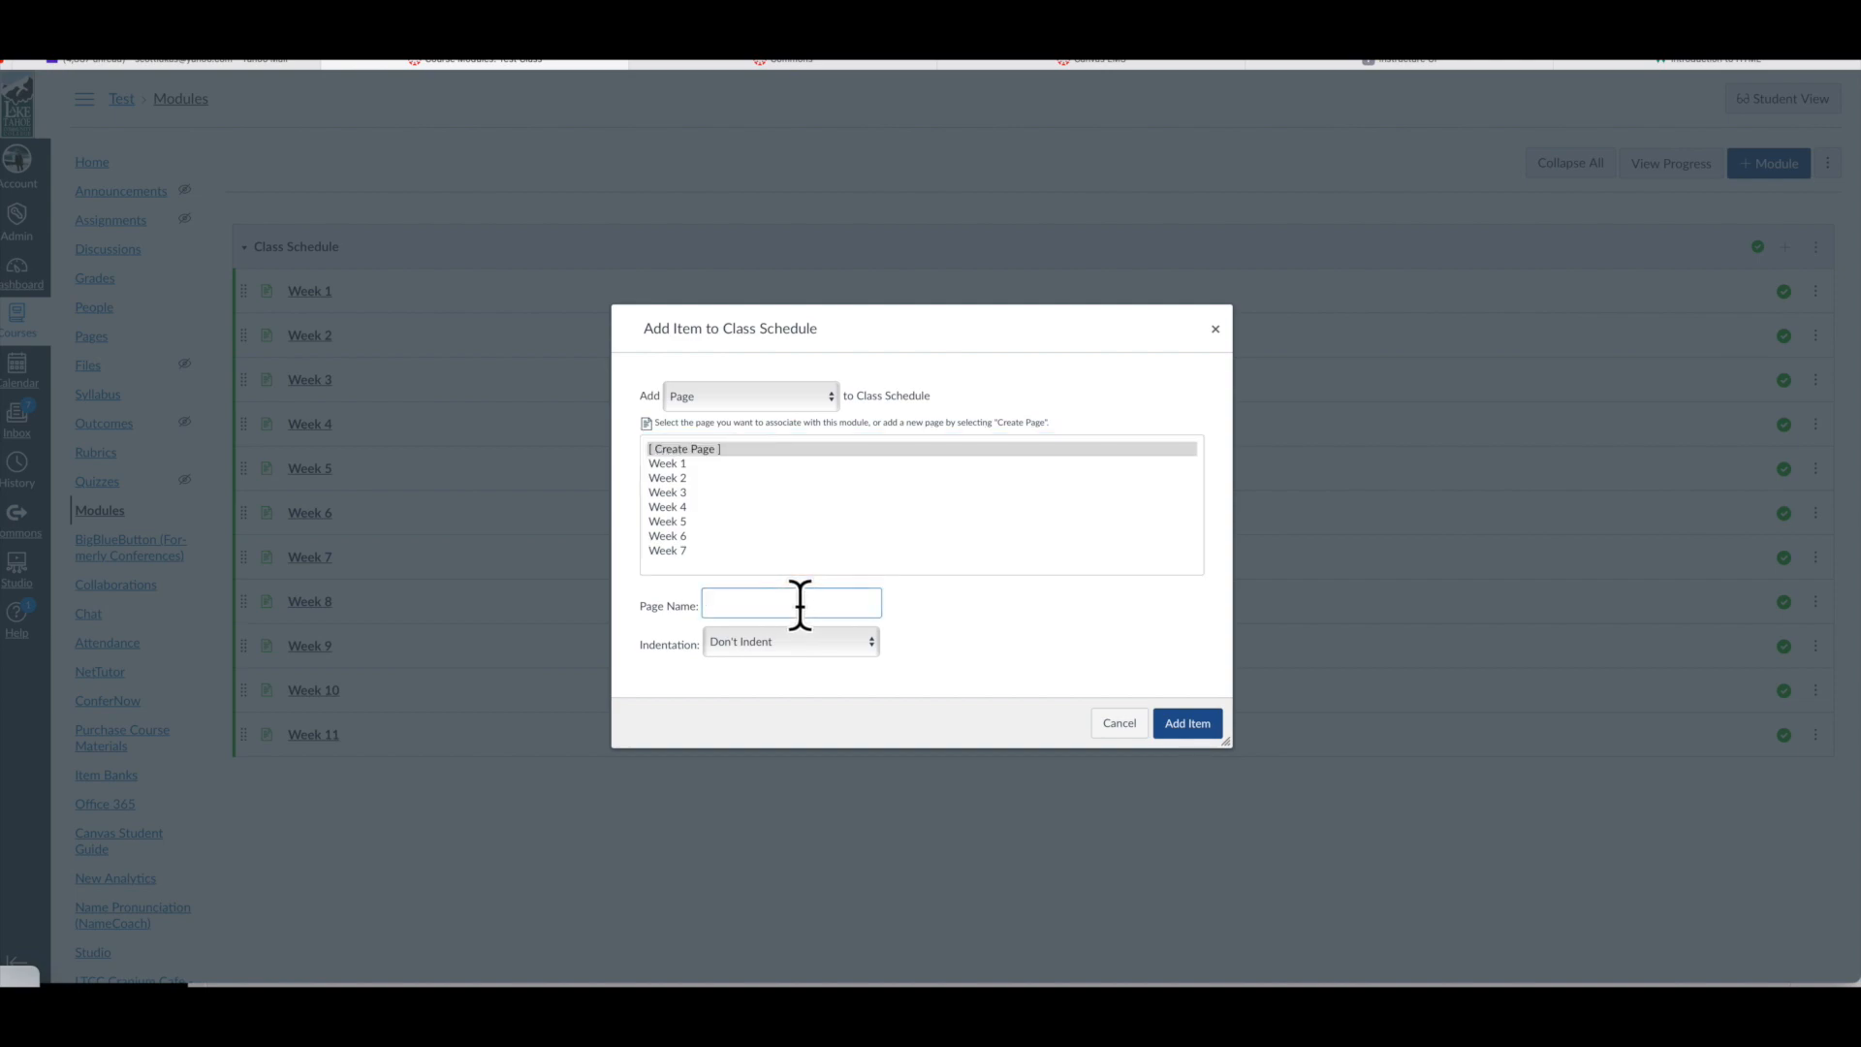
text(Week 1 Discussion)
key(Return)
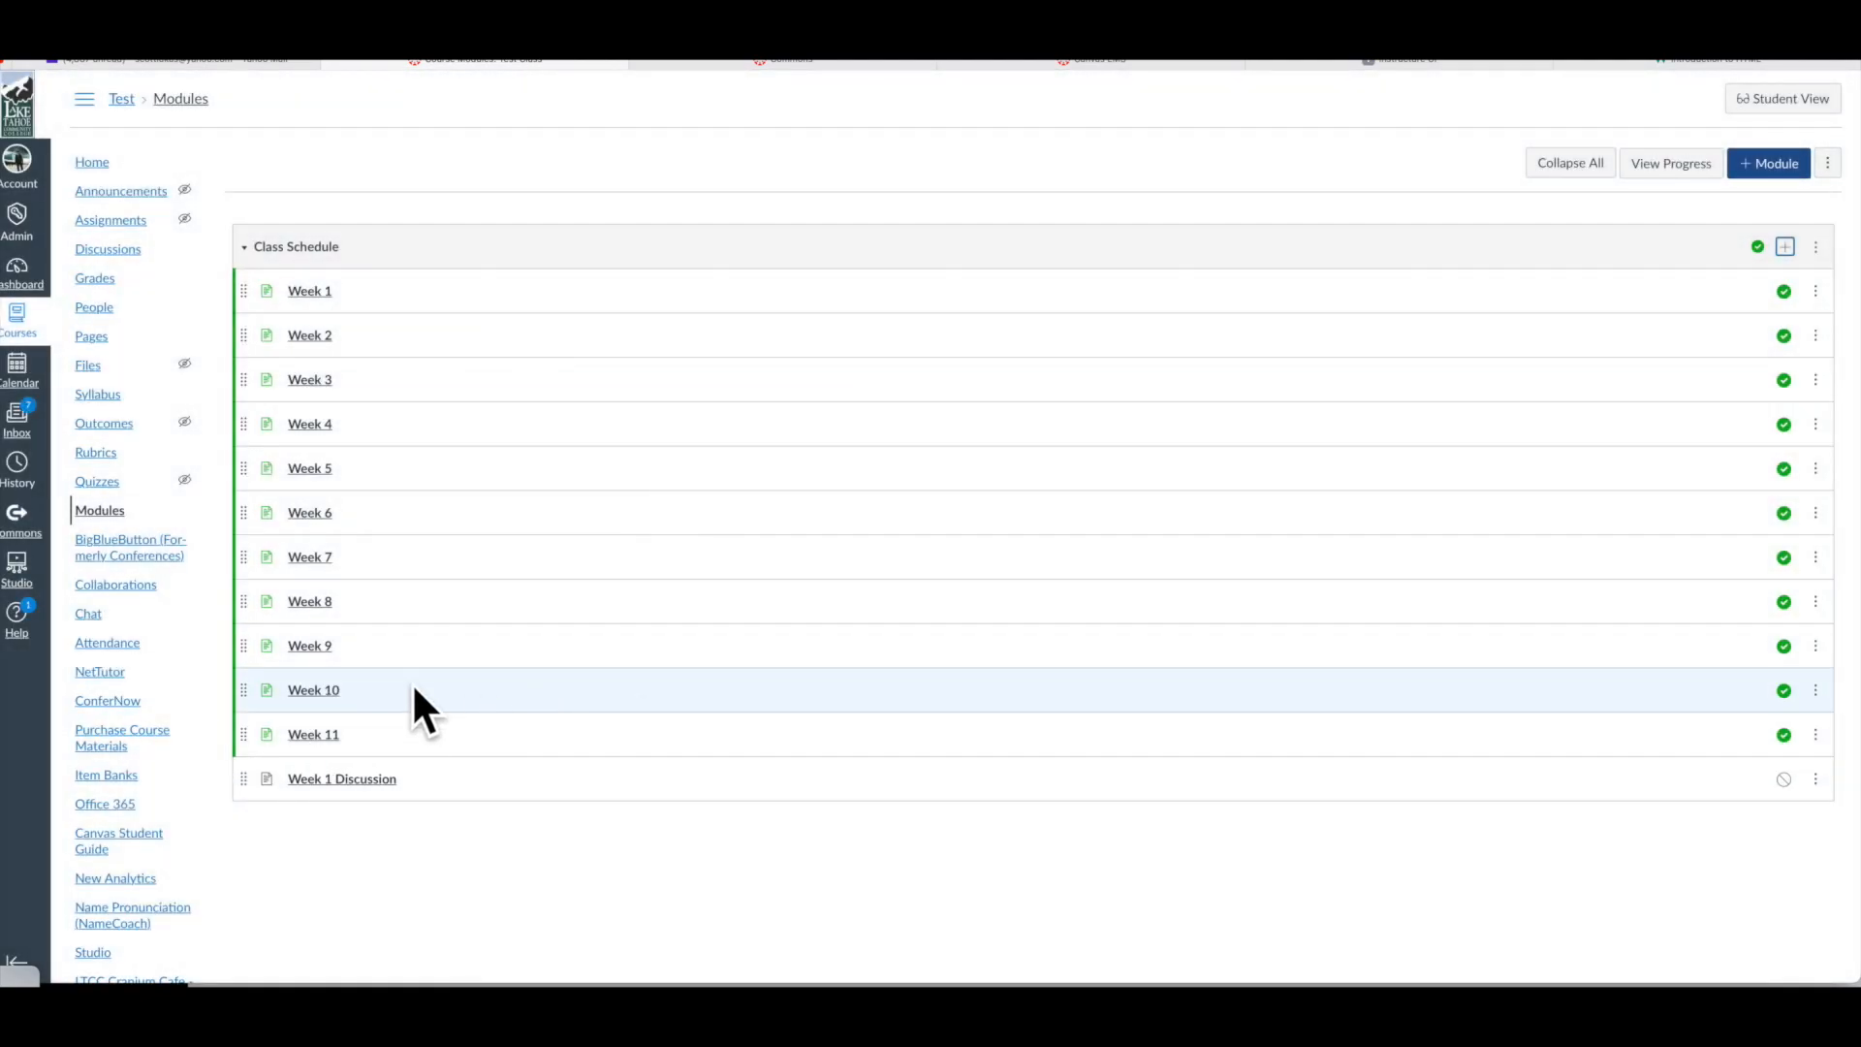
drag(241, 770, 295, 324)
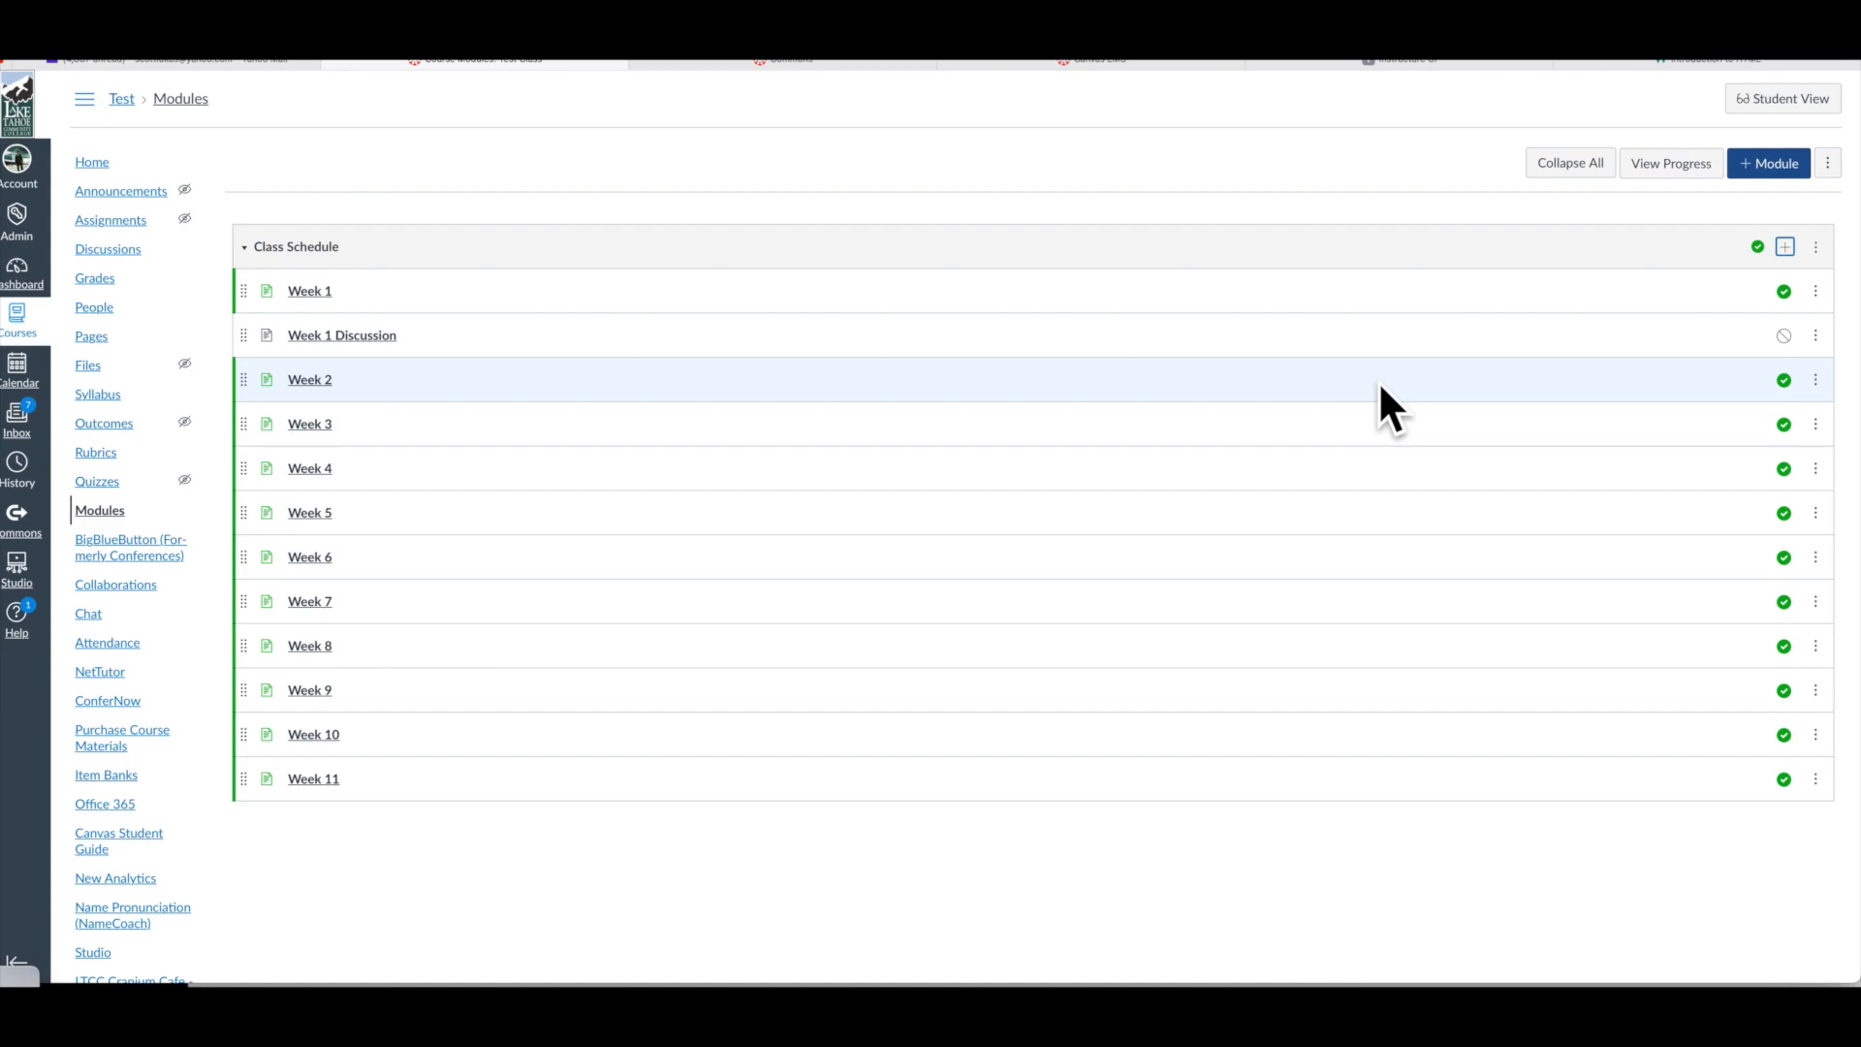
- Open the ANT 102 01 Cultural Anthropology course from the Dashboard and go to its Week 1 module
click(787, 61)
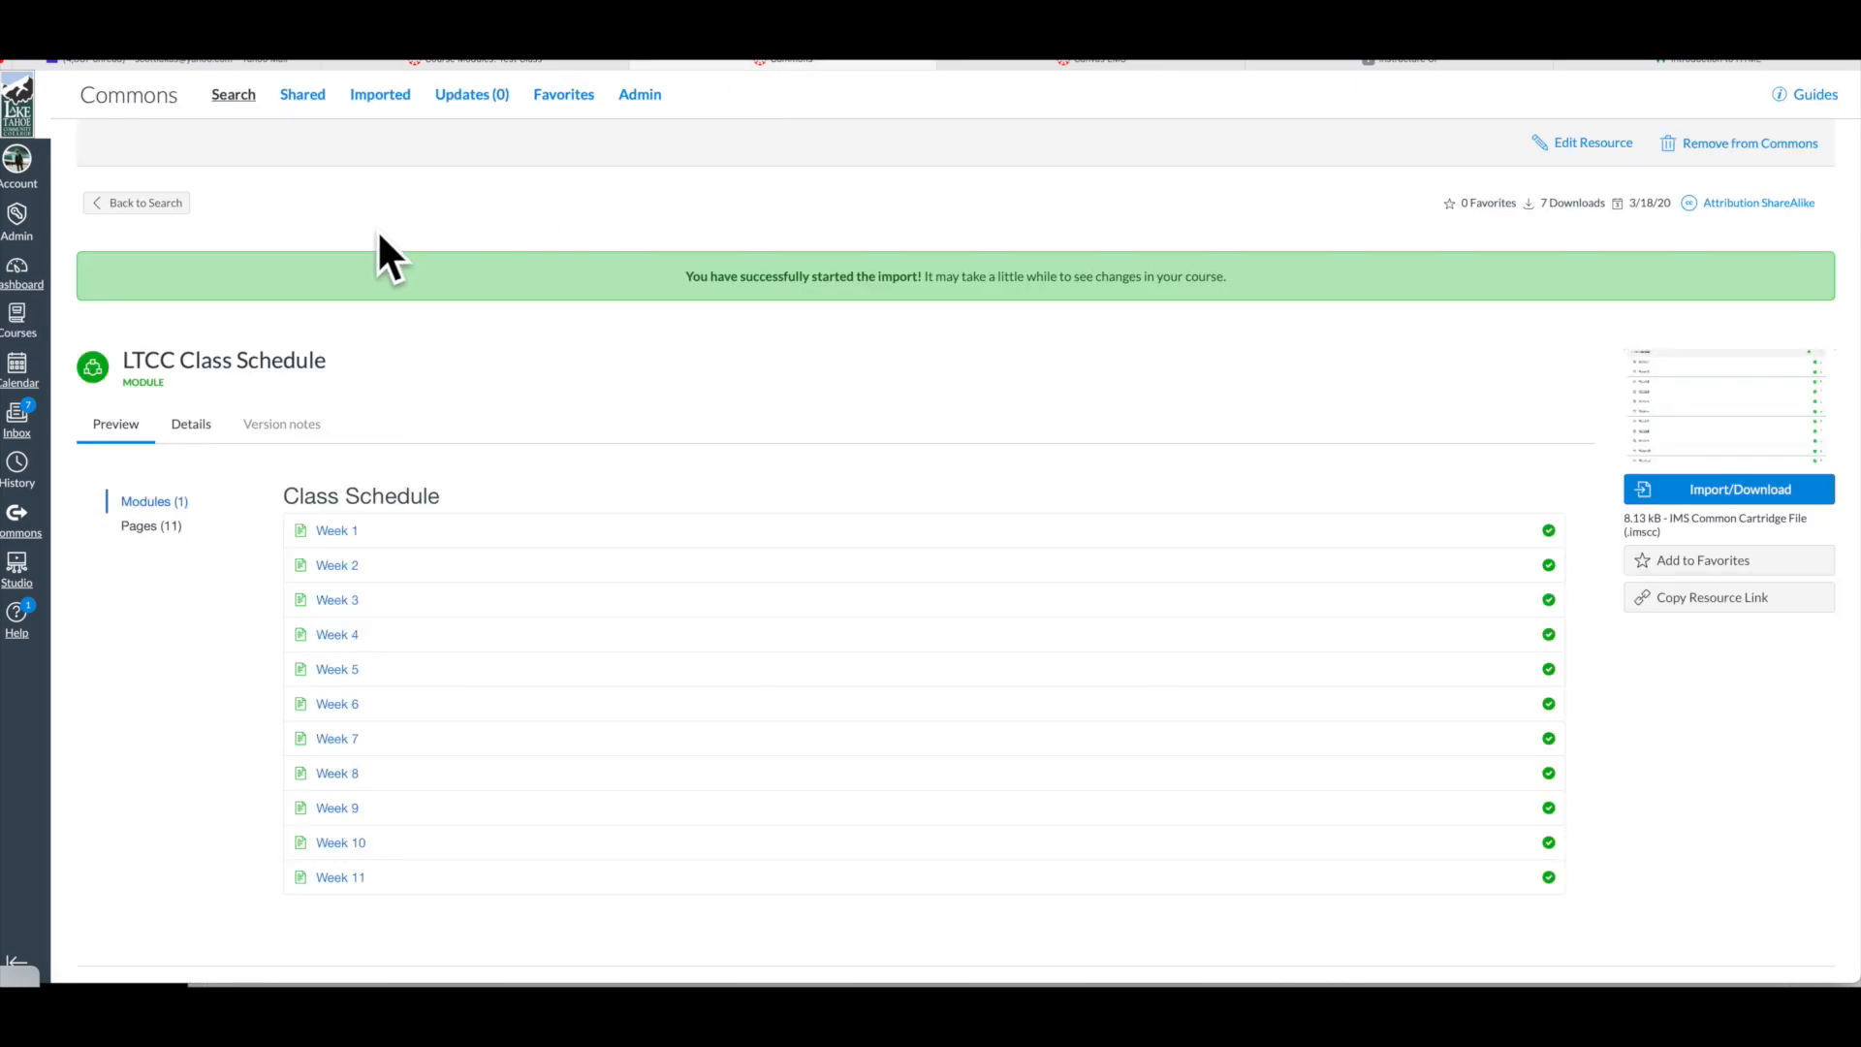
click(23, 322)
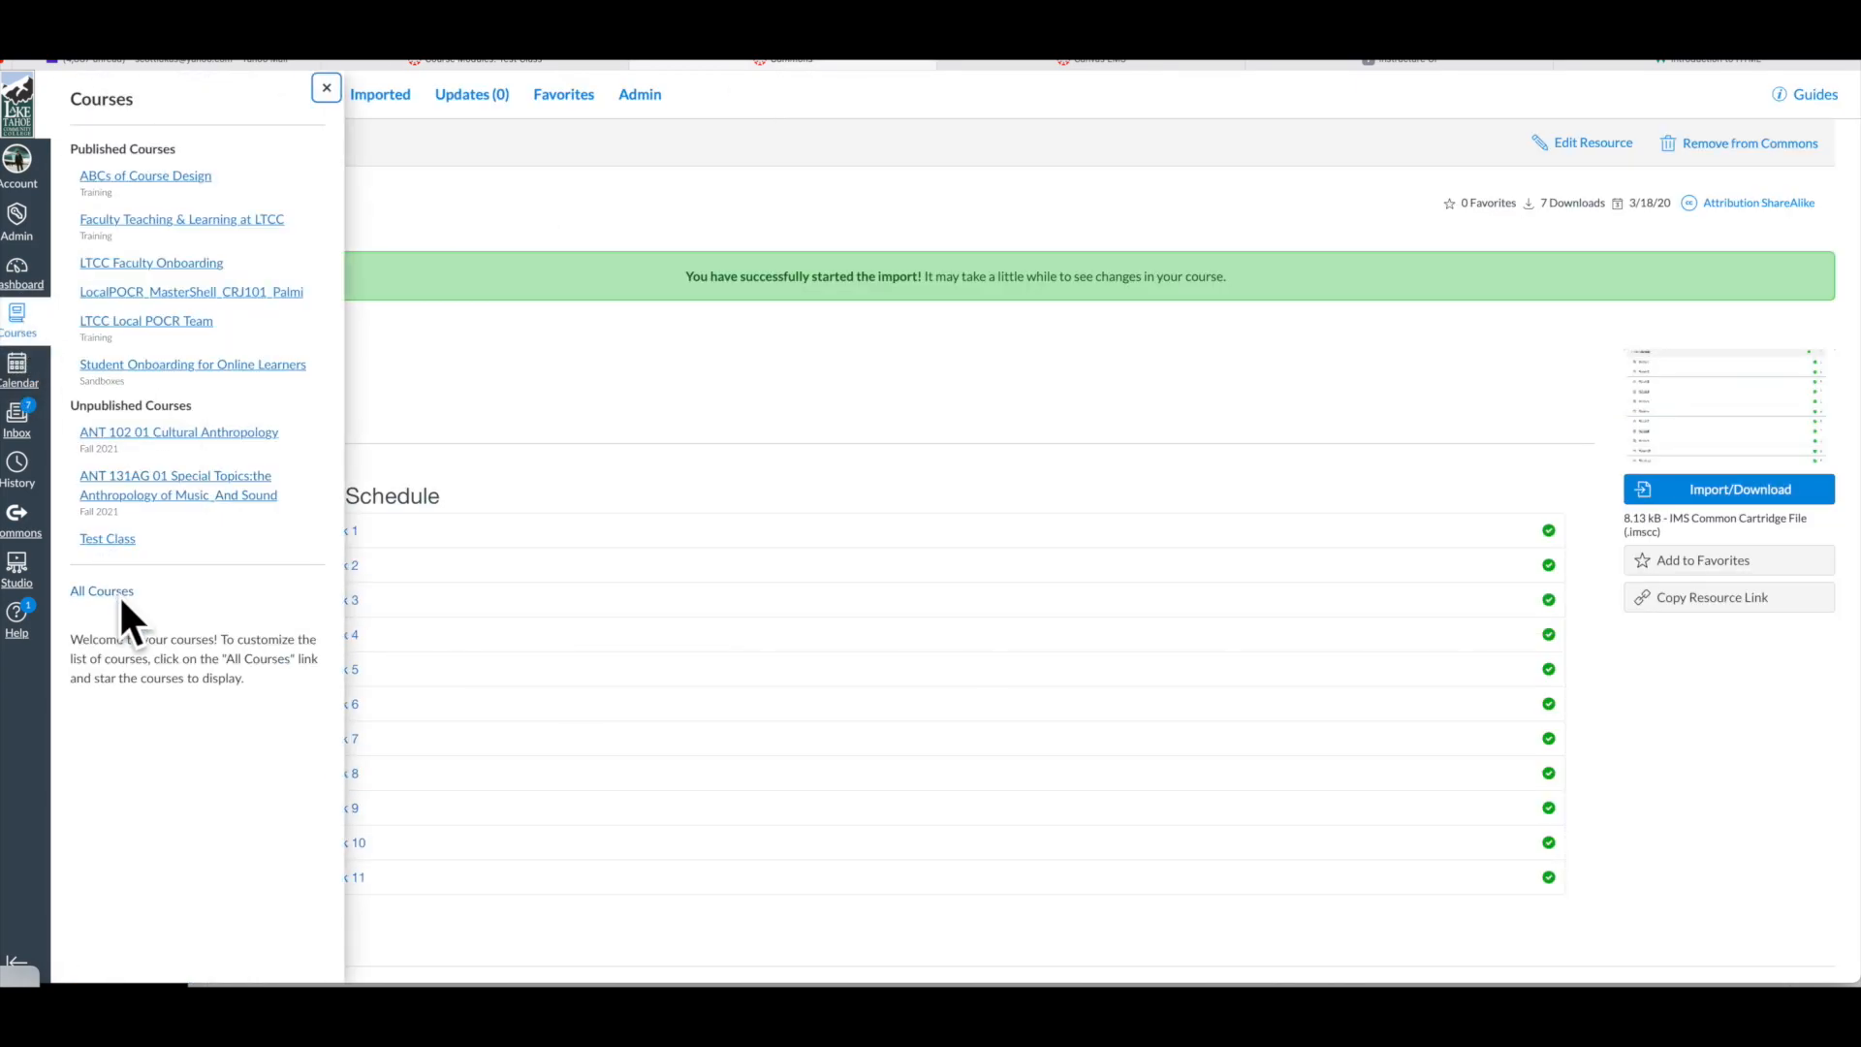
click(20, 264)
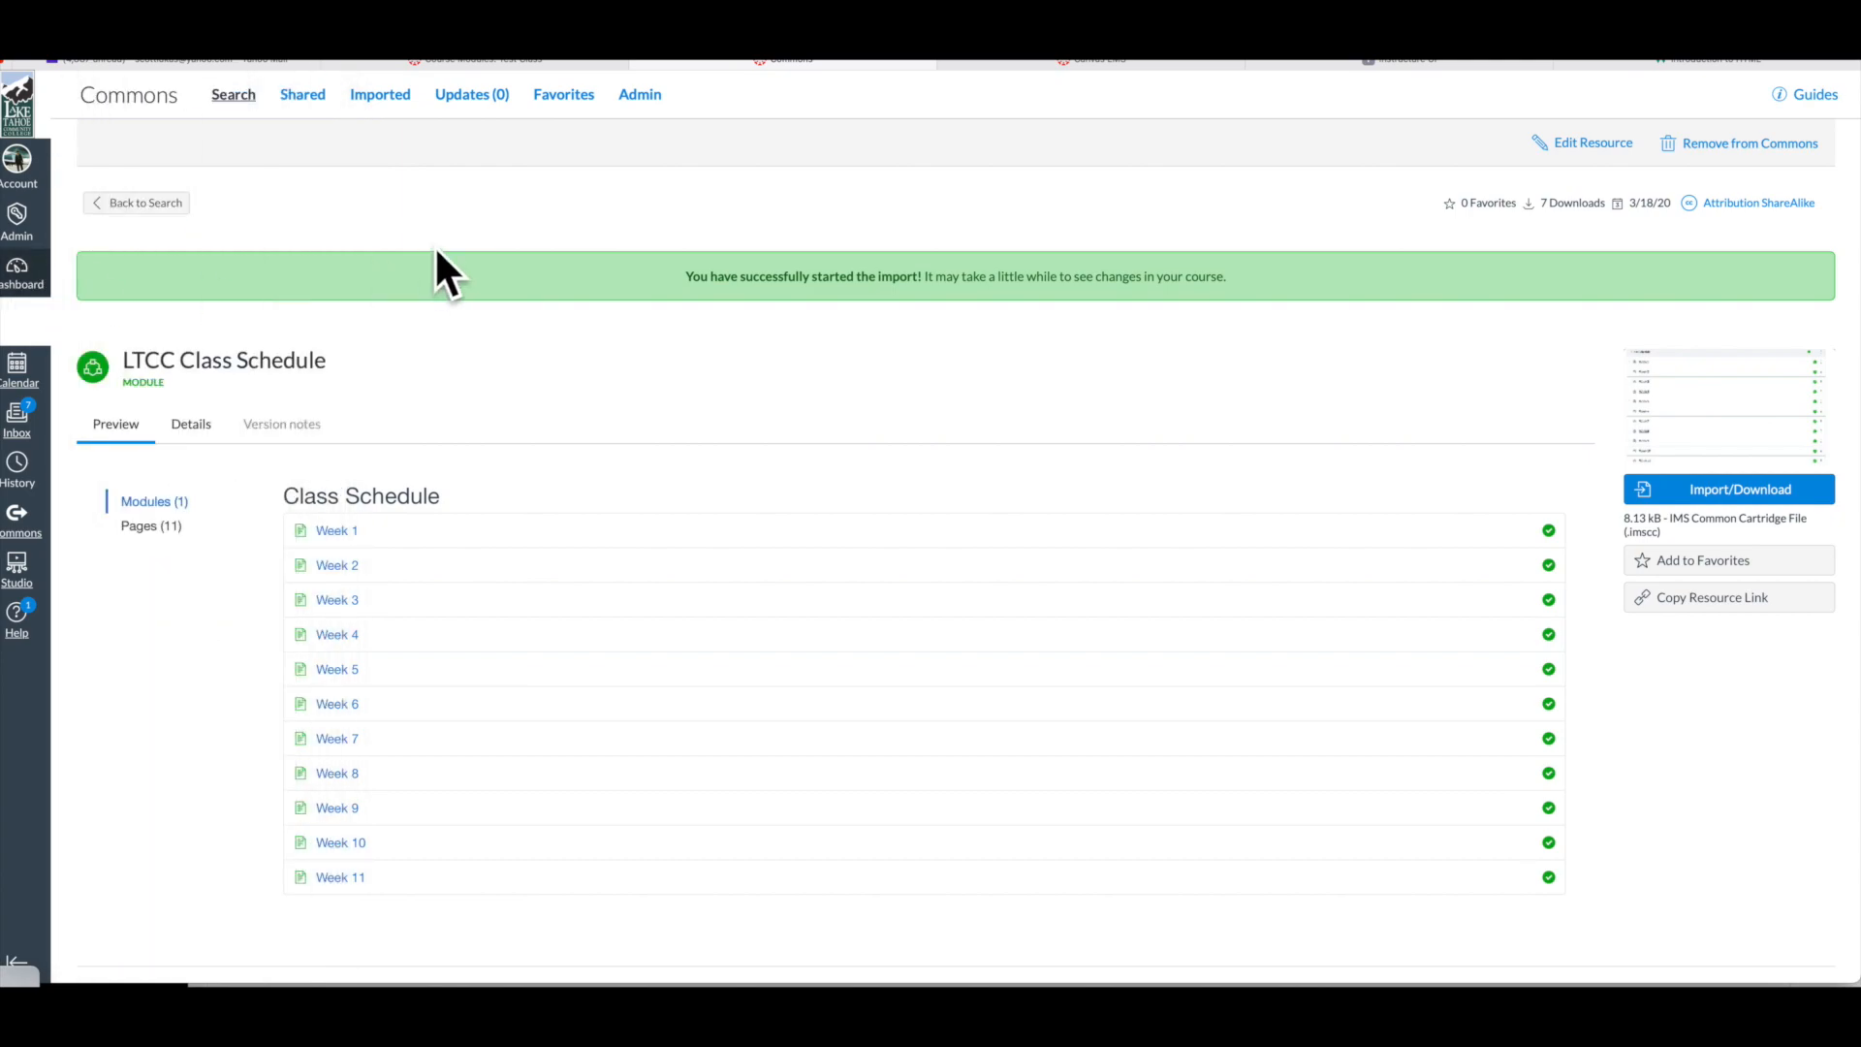
click(29, 275)
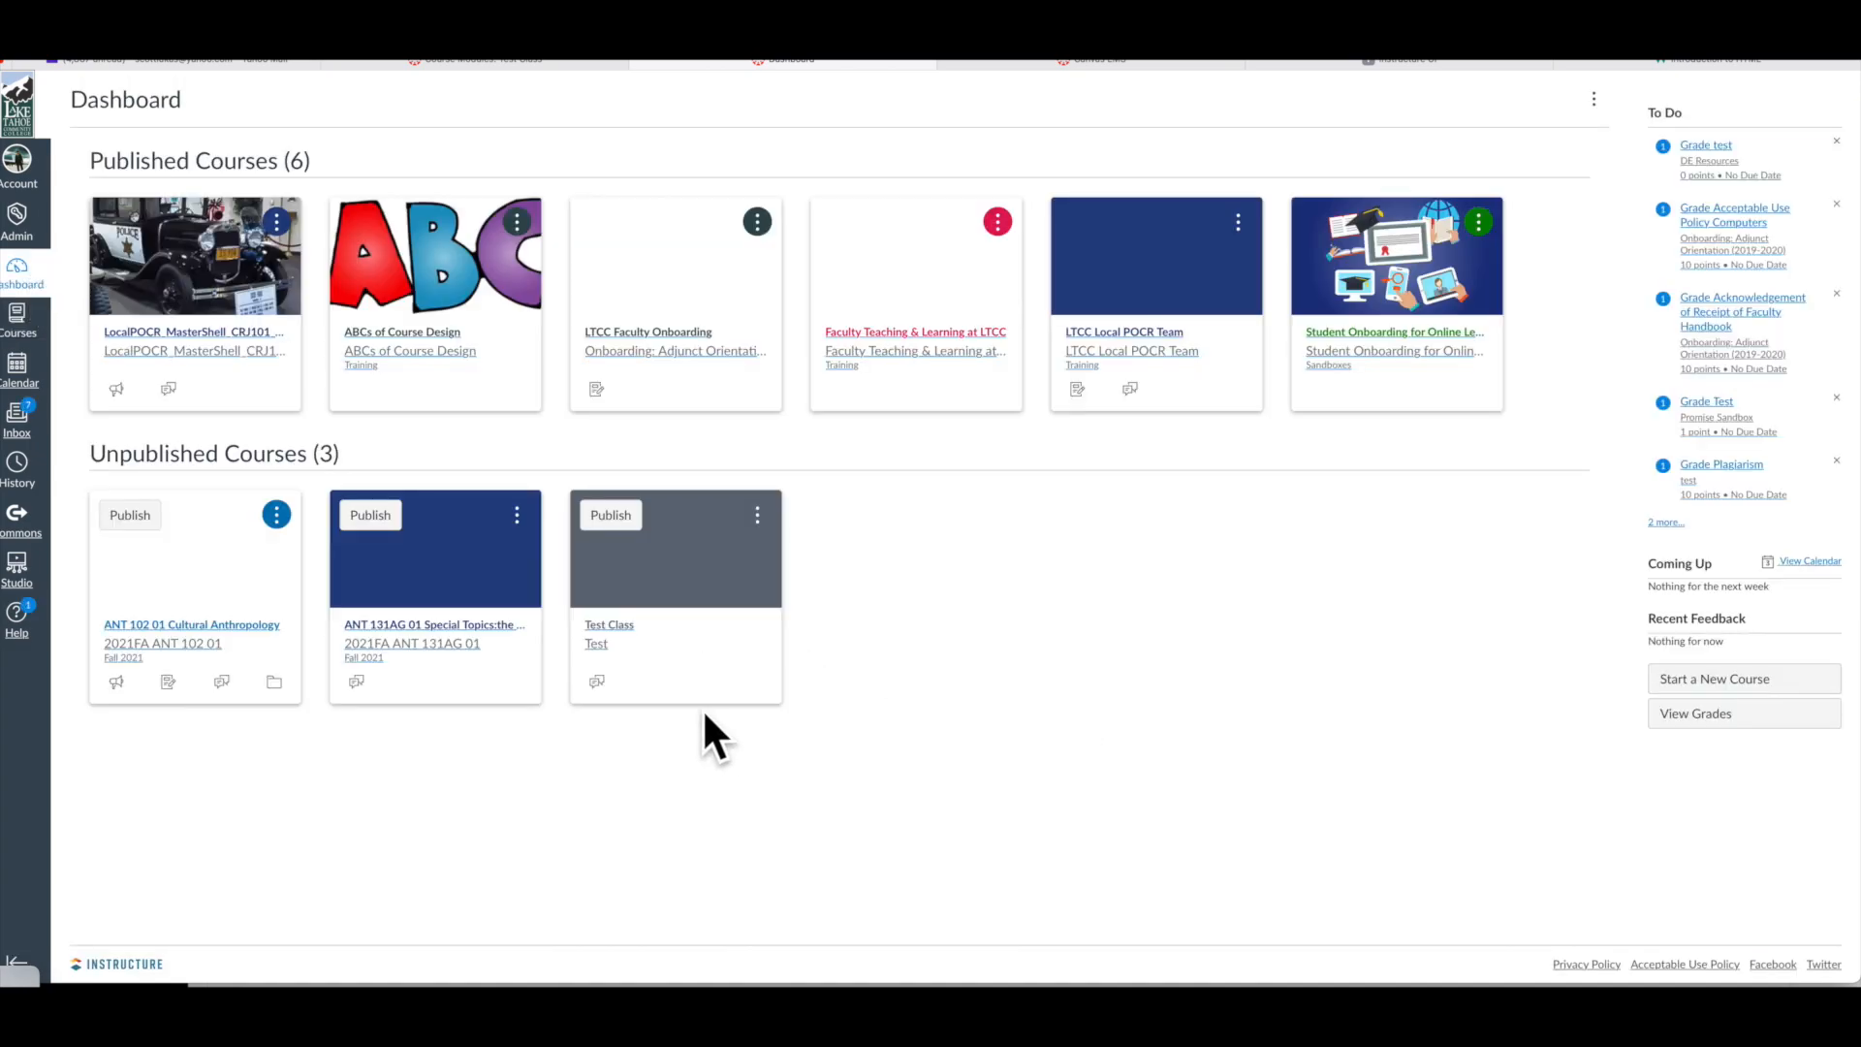
click(190, 574)
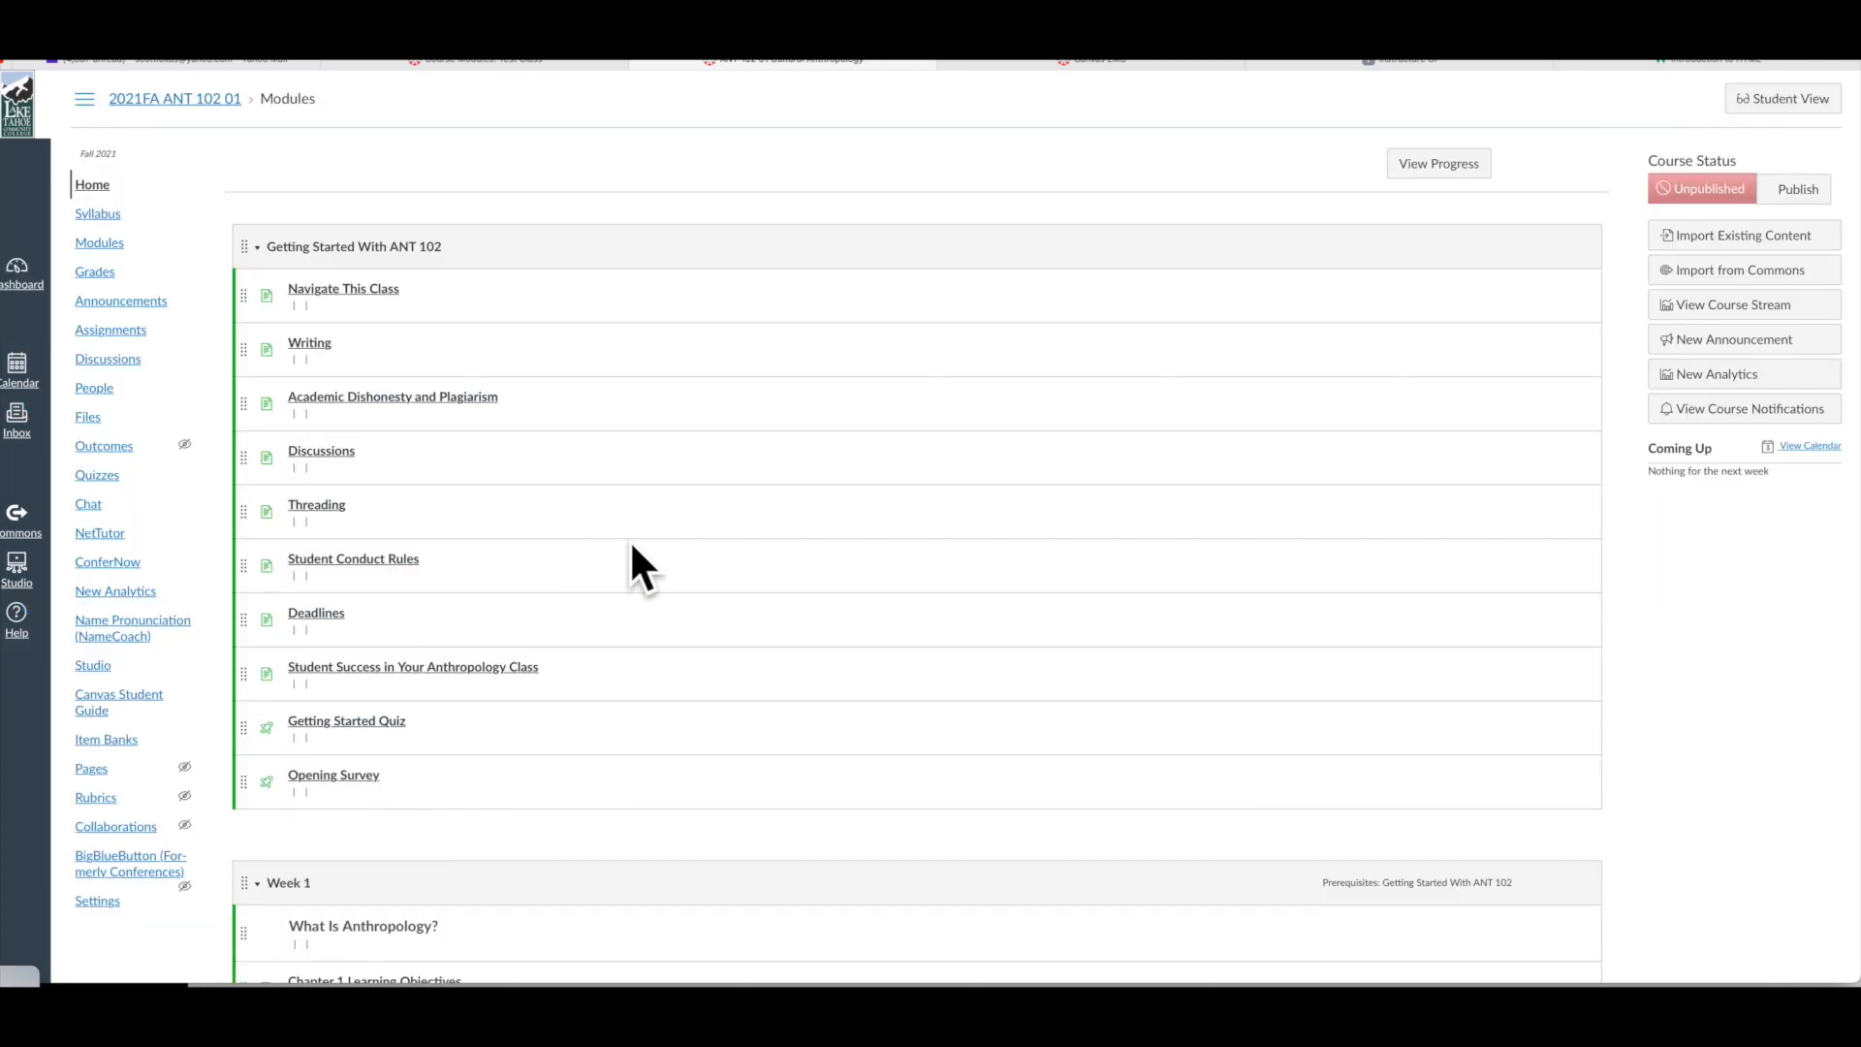
scroll(815, 402, down, 6)
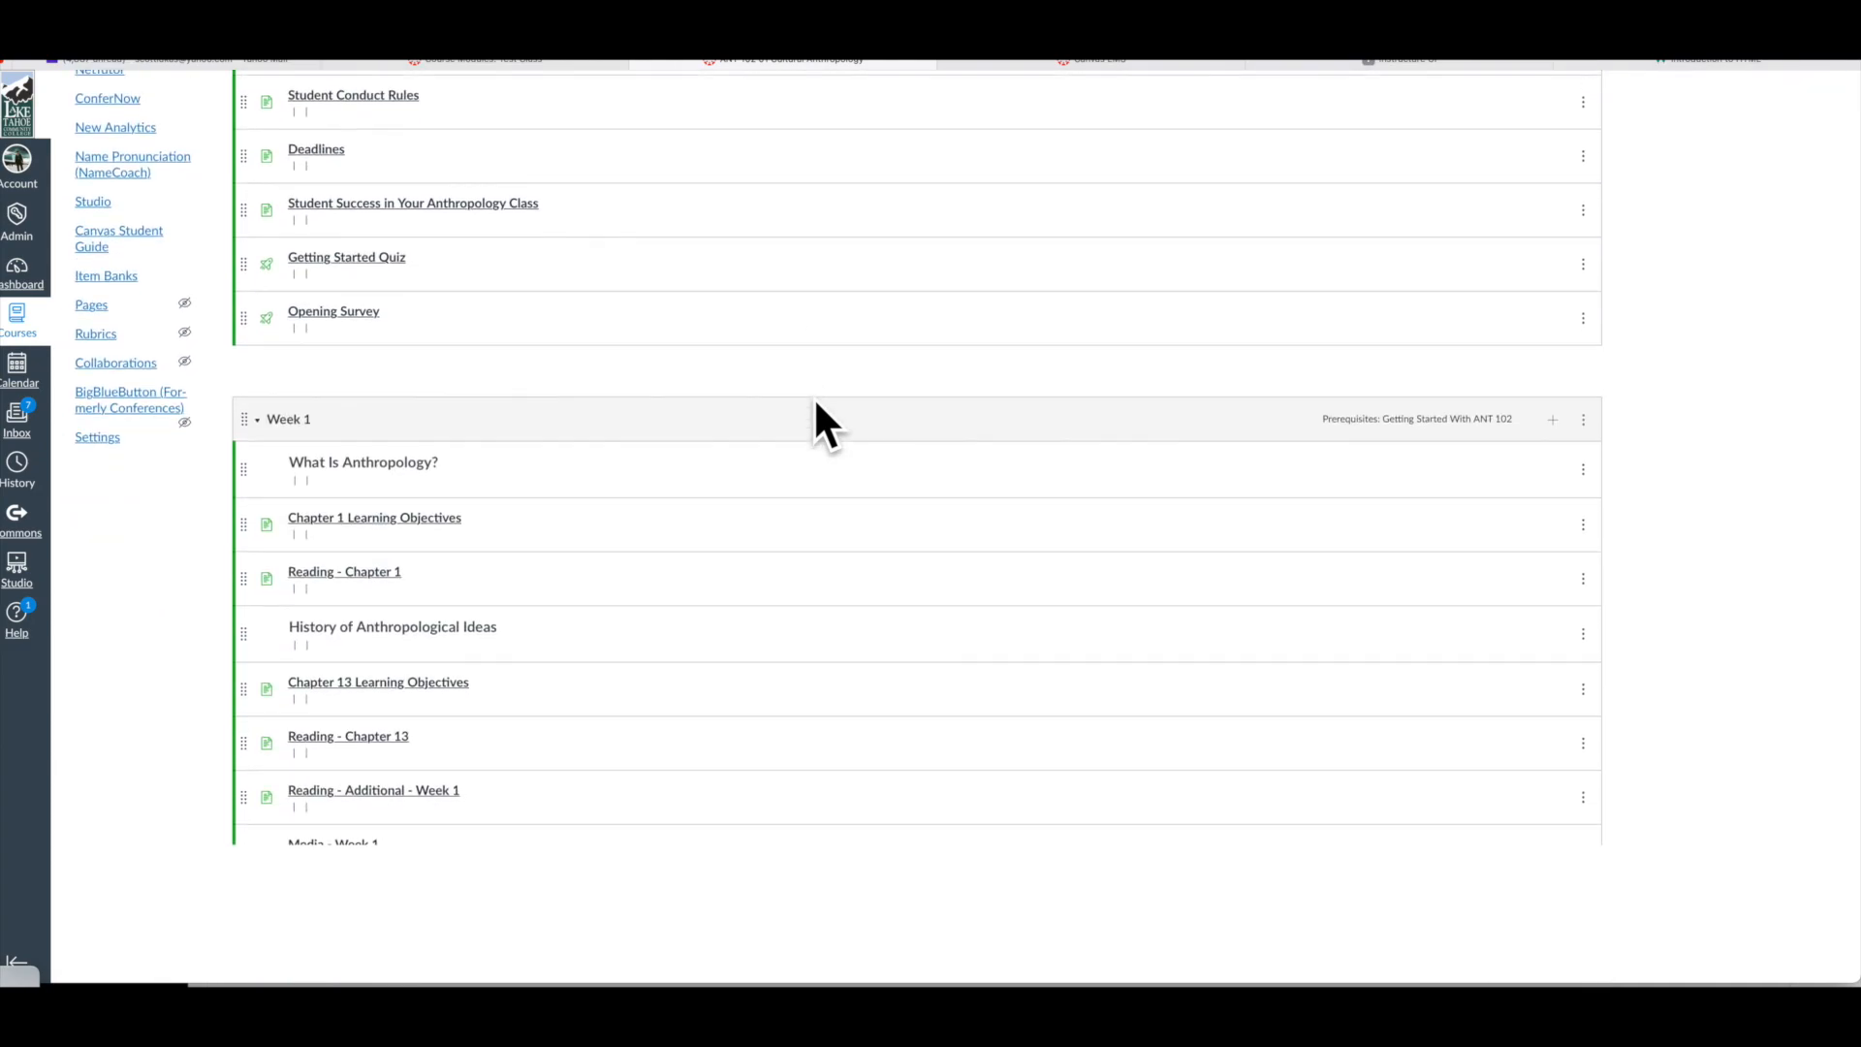
scroll(815, 403, up, 1)
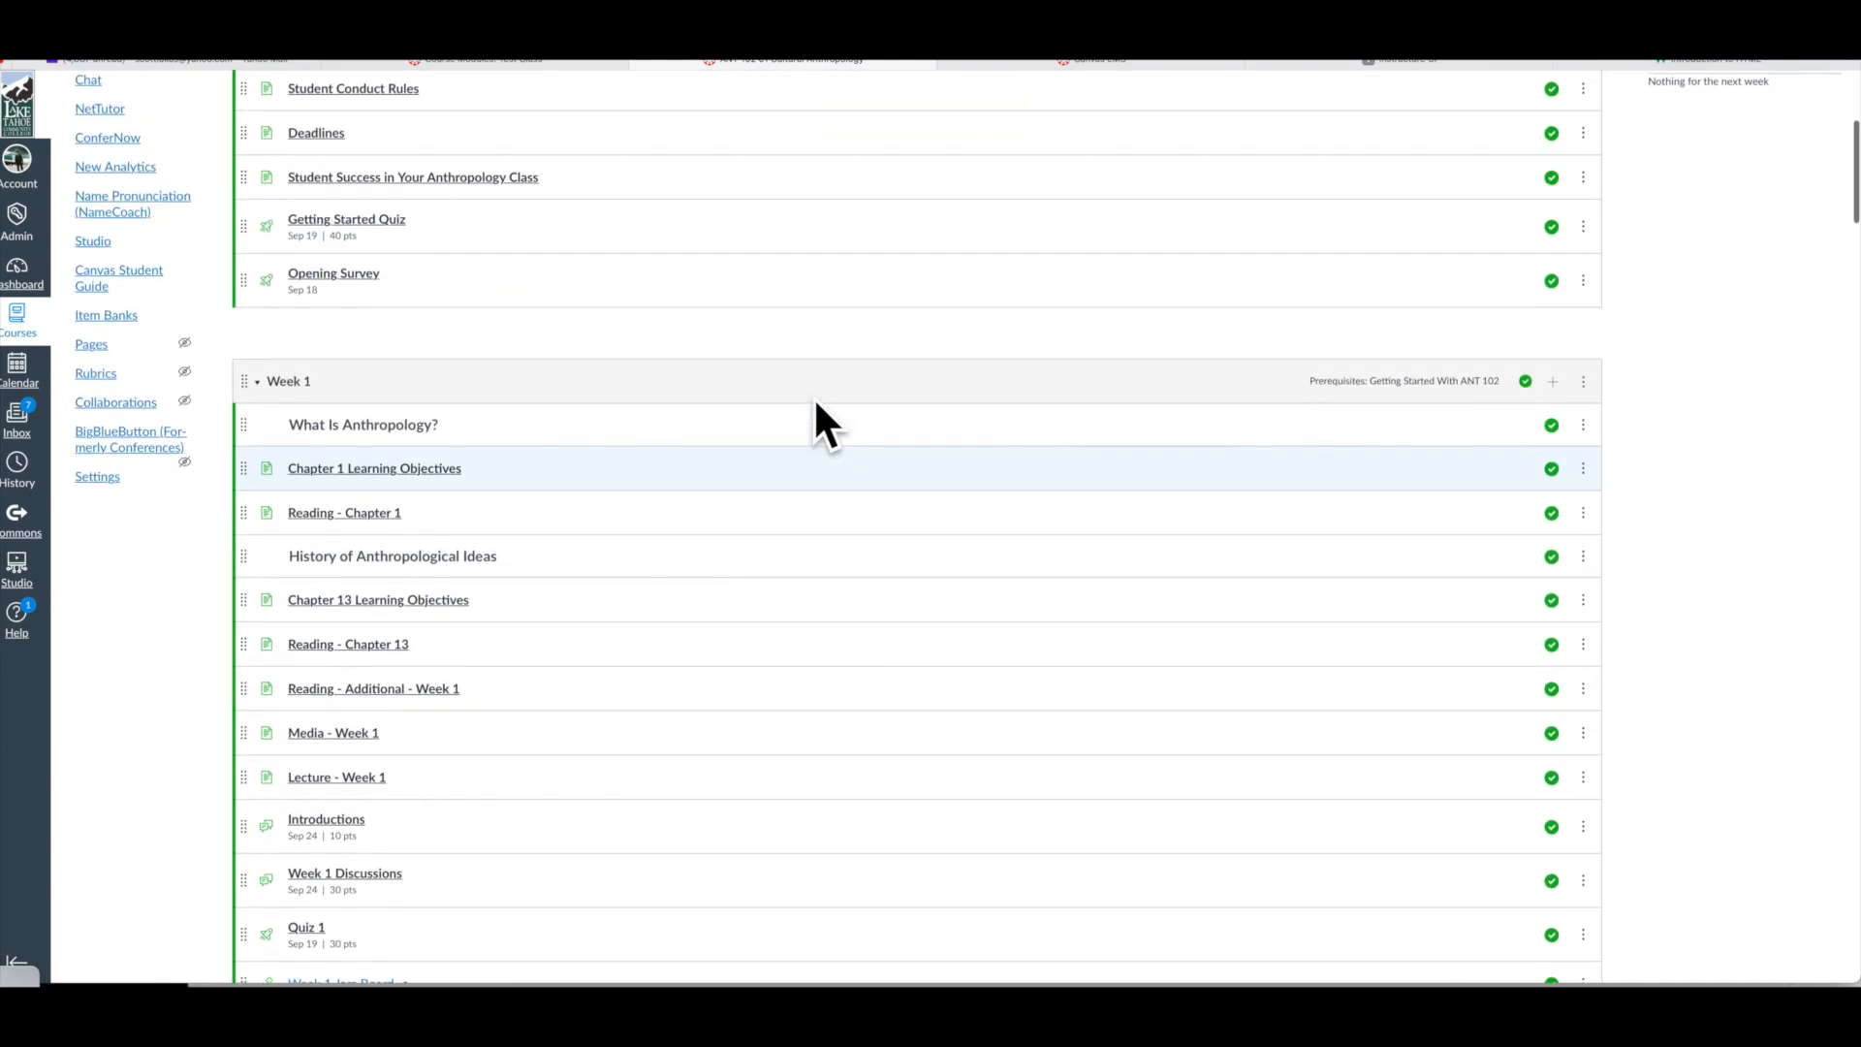
scroll(814, 402, down, 2)
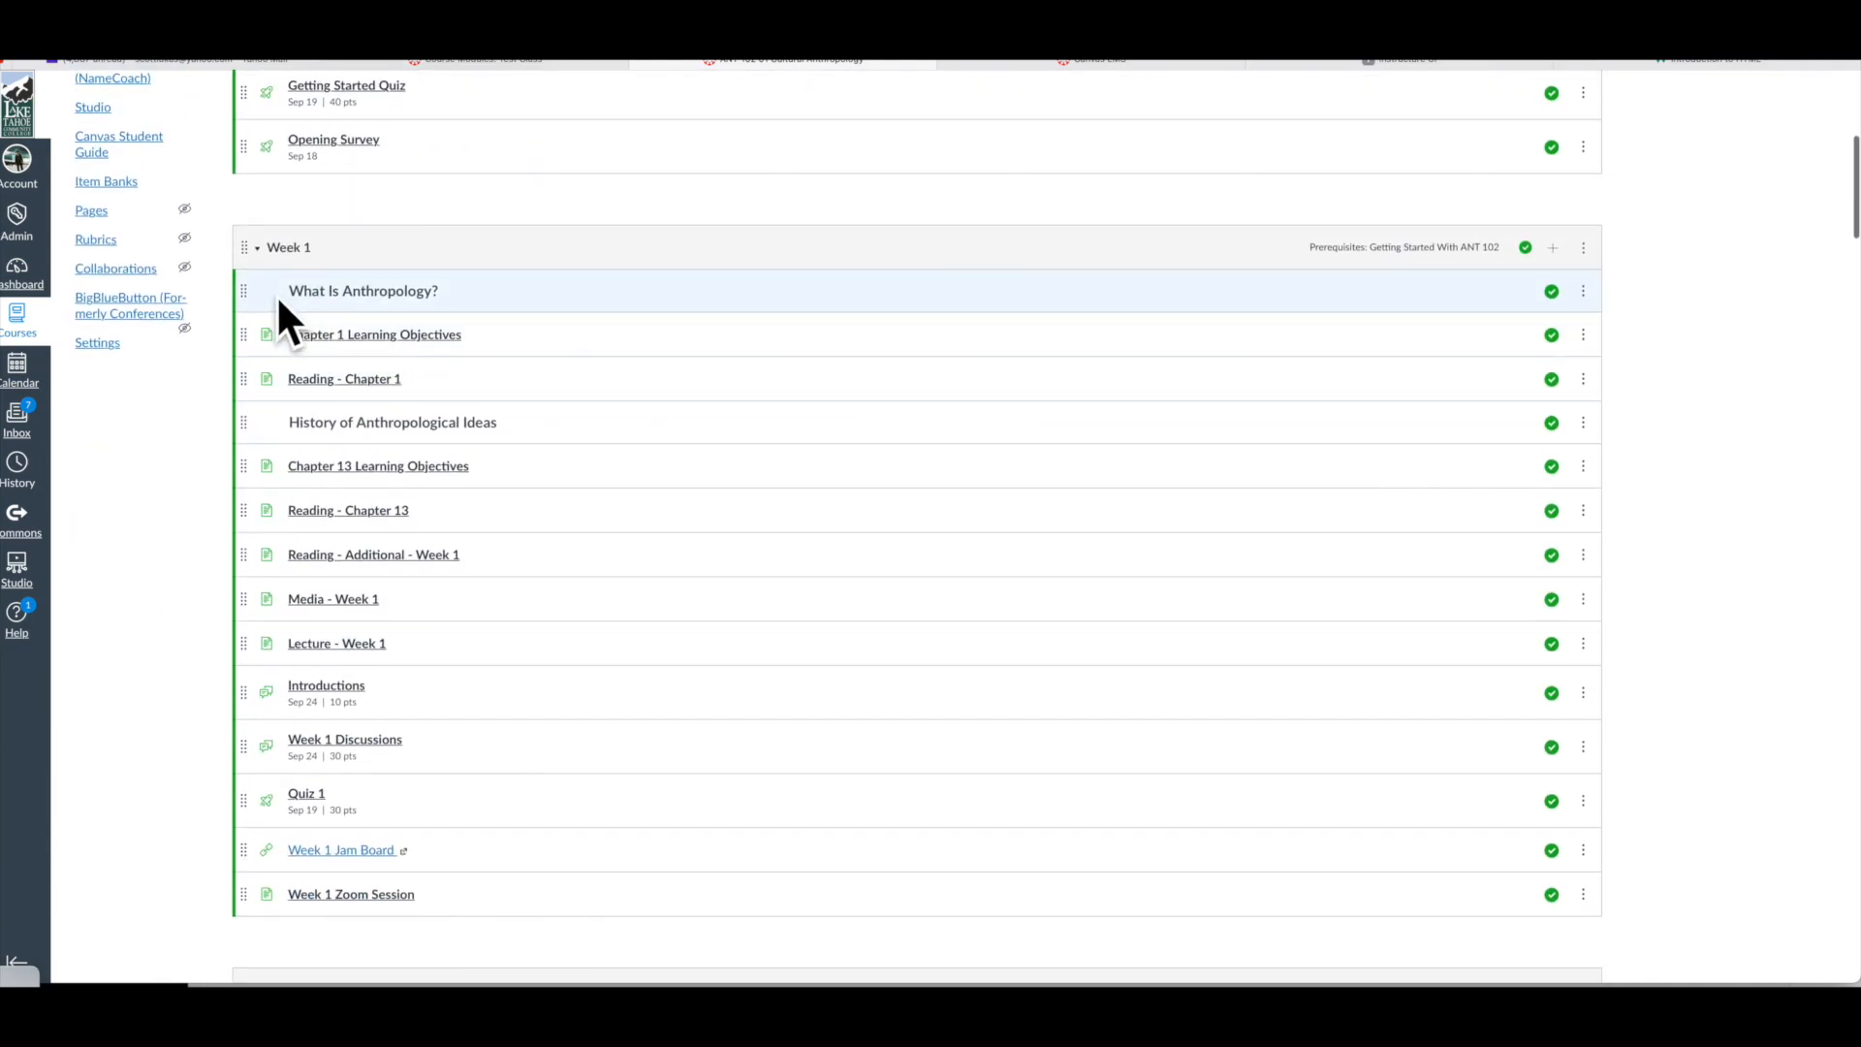
- View the Text Header settings for adding an item to the Week 1 module, without adding one
click(1553, 243)
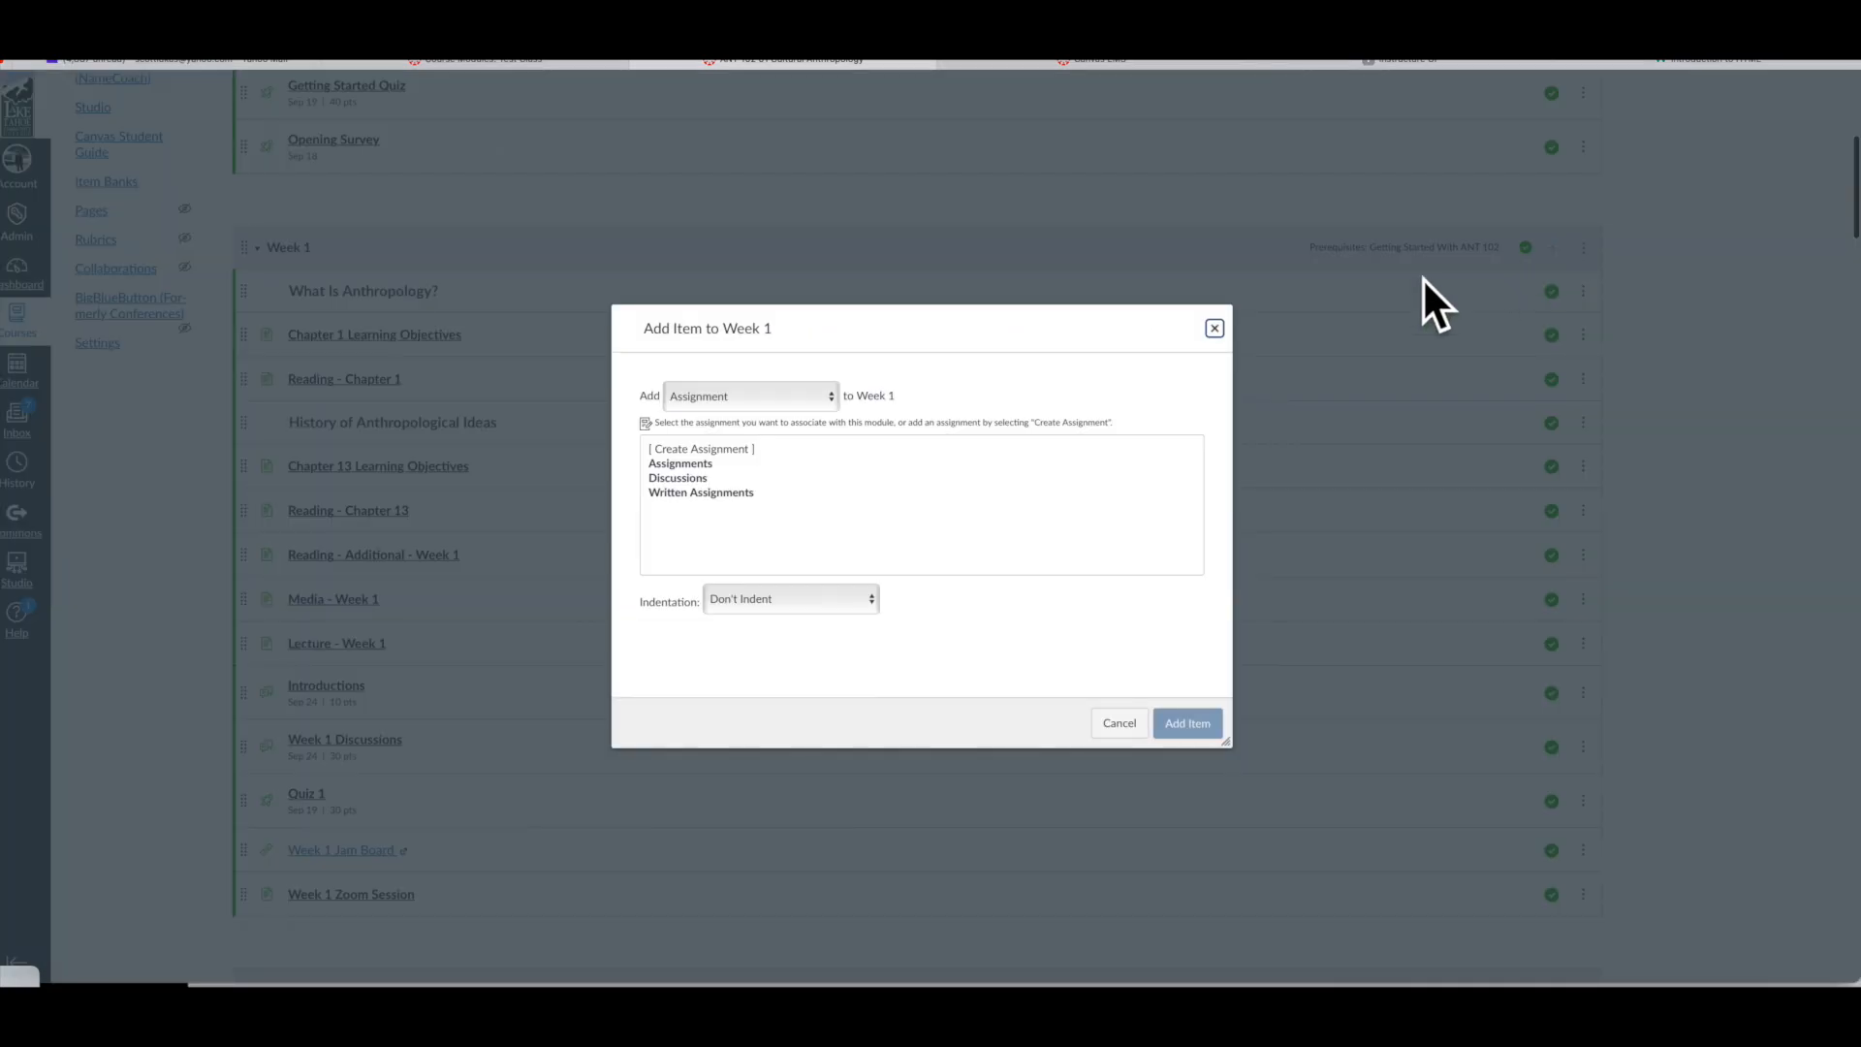
click(725, 400)
click(751, 483)
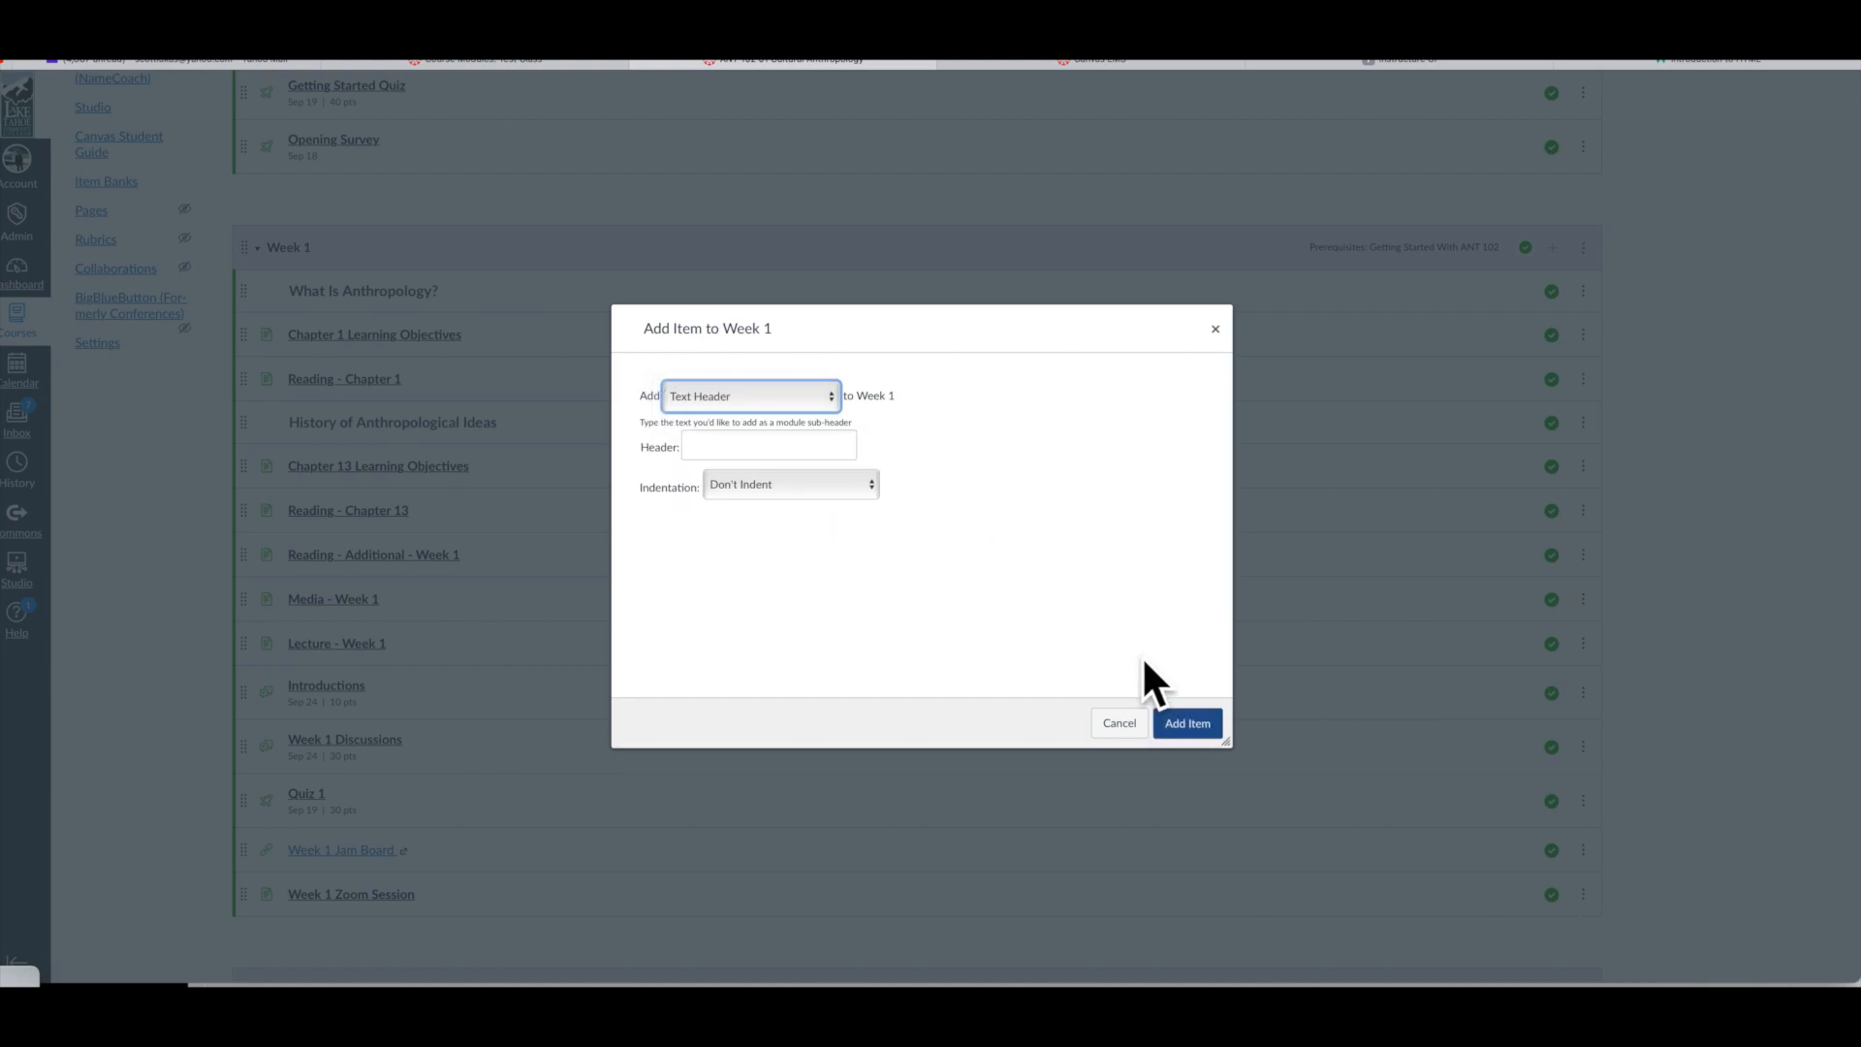
click(1117, 723)
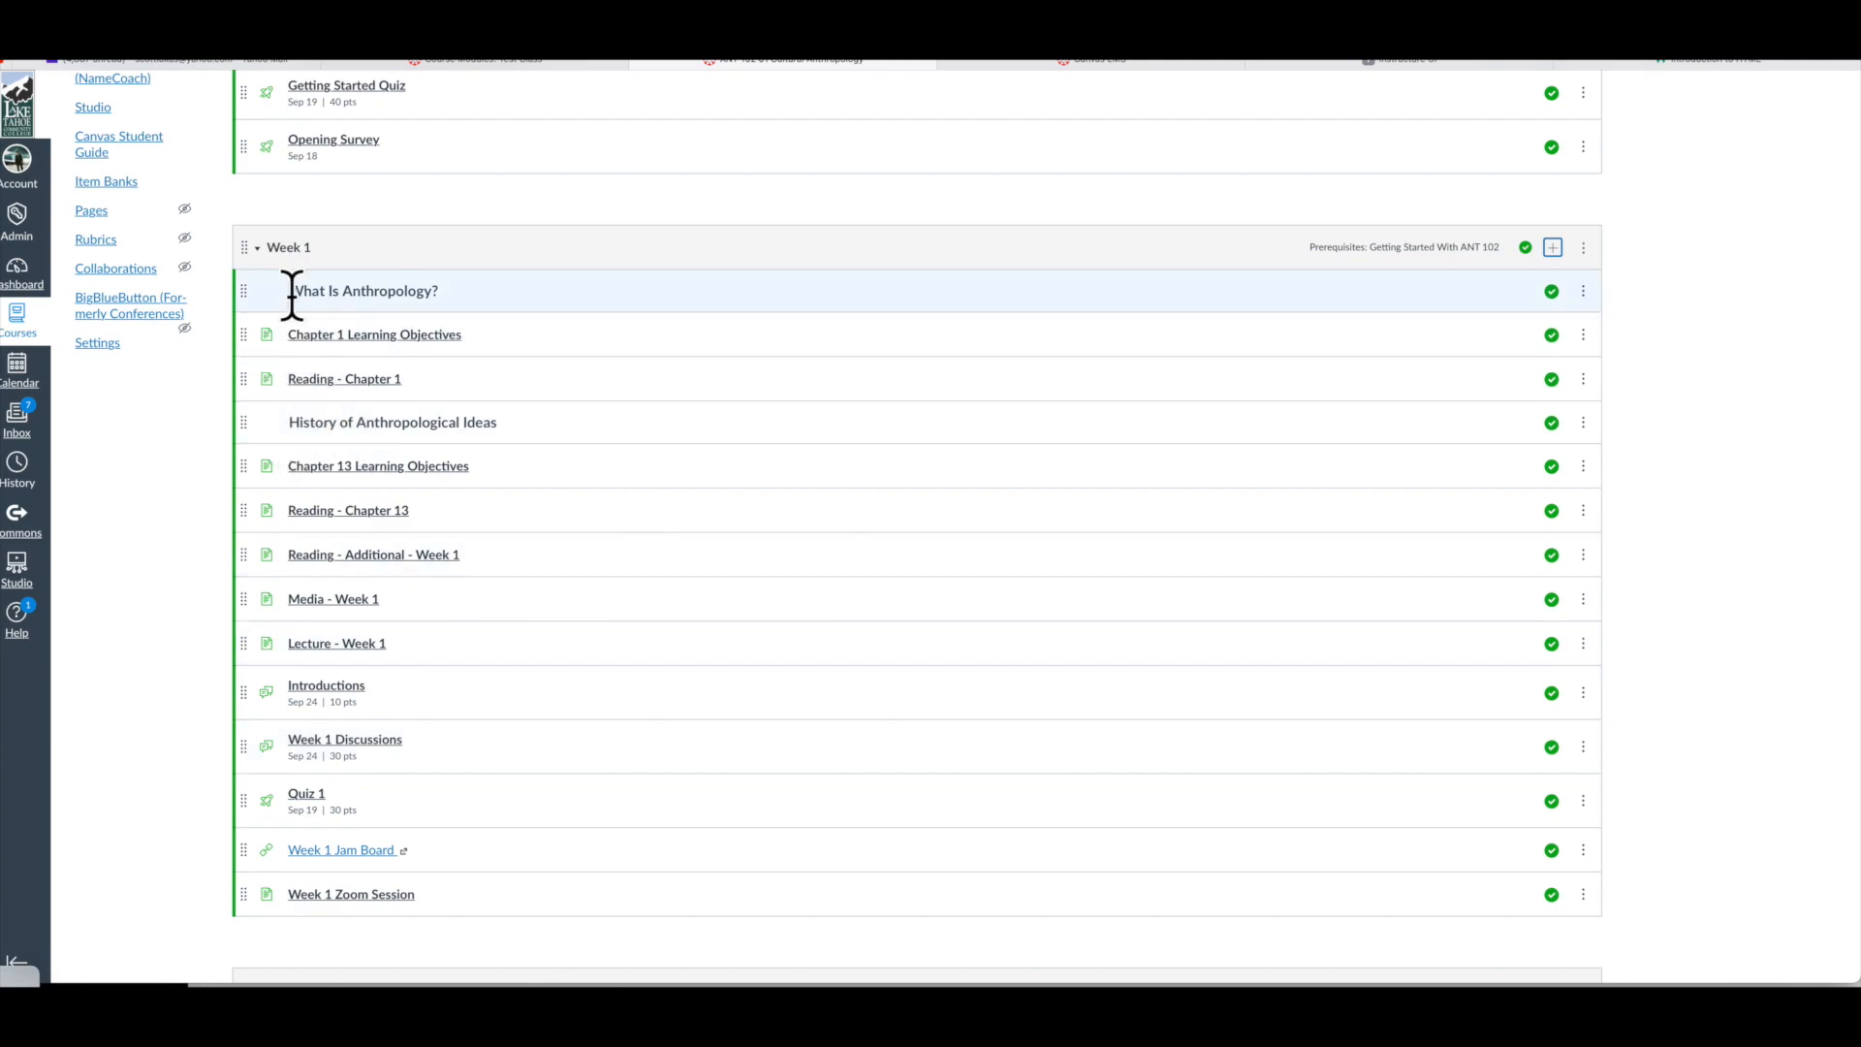
- Check the item options for the "What Is Anthropology?" header and look through the contents of the Week 1 and Week 2 modules
click(1583, 291)
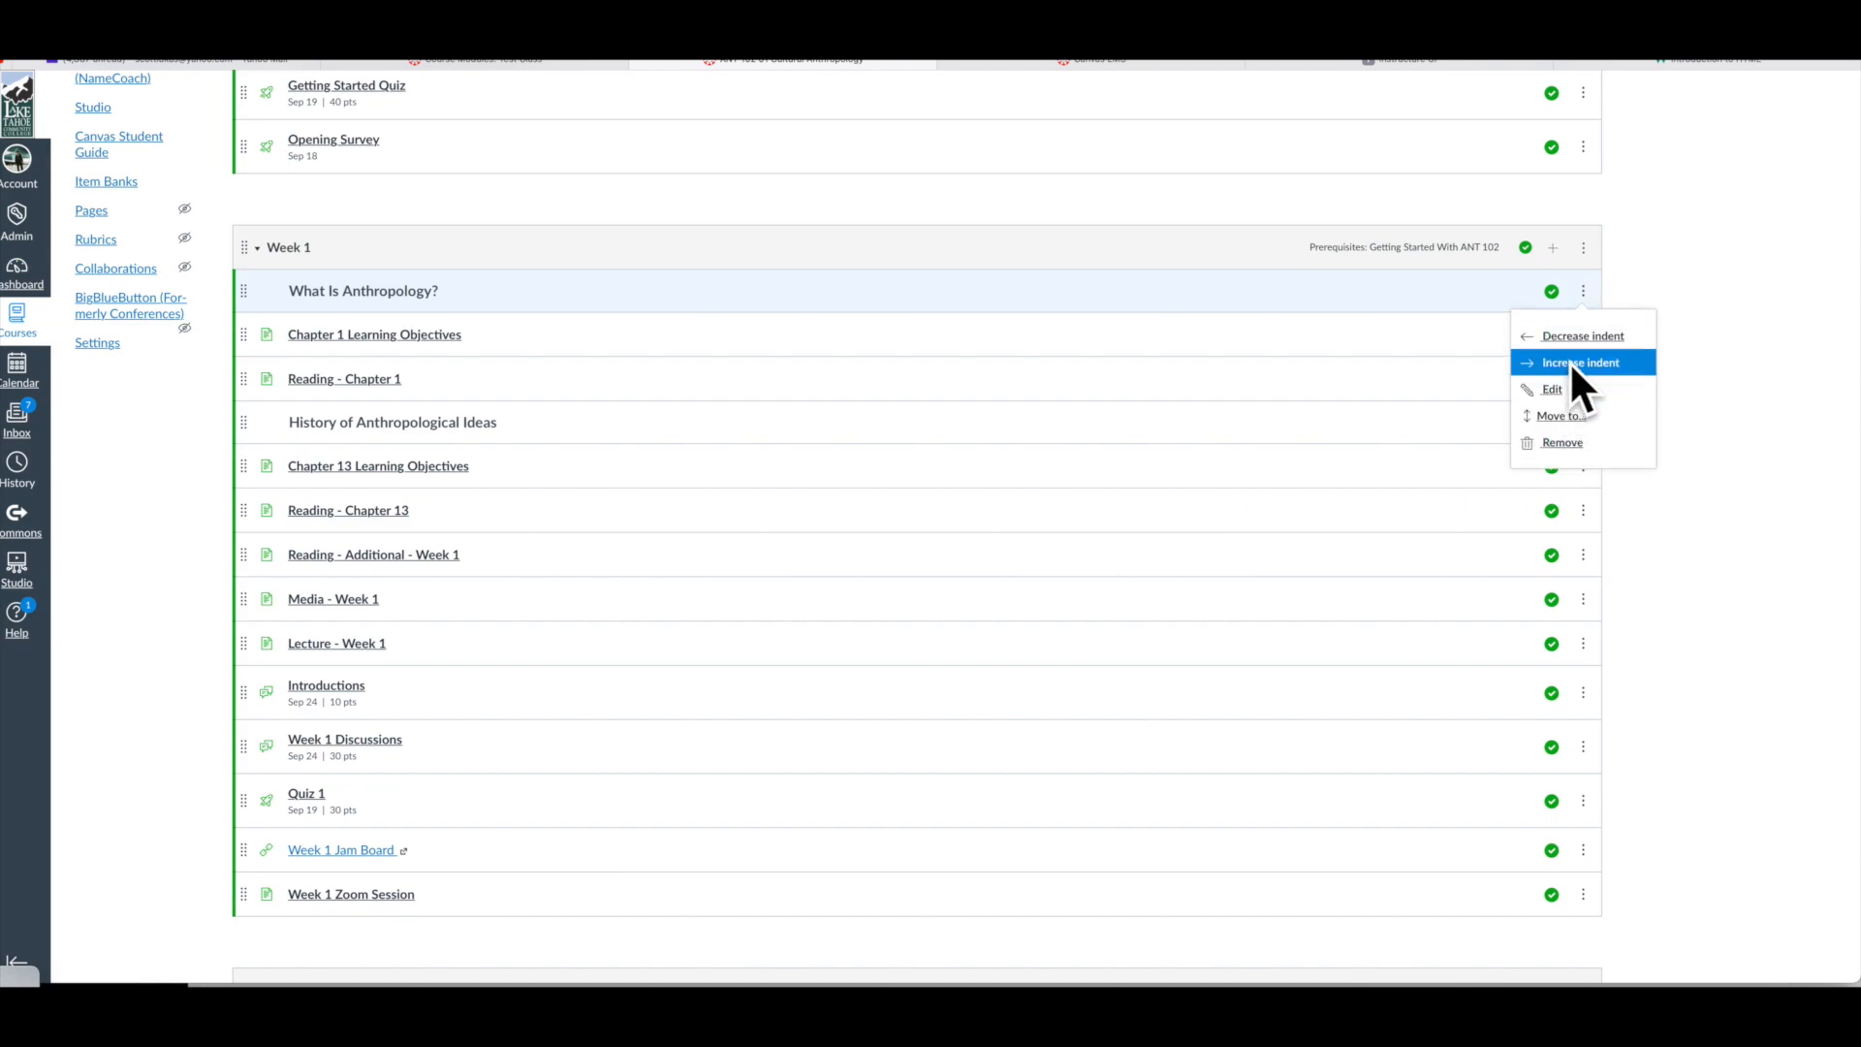
click(1759, 347)
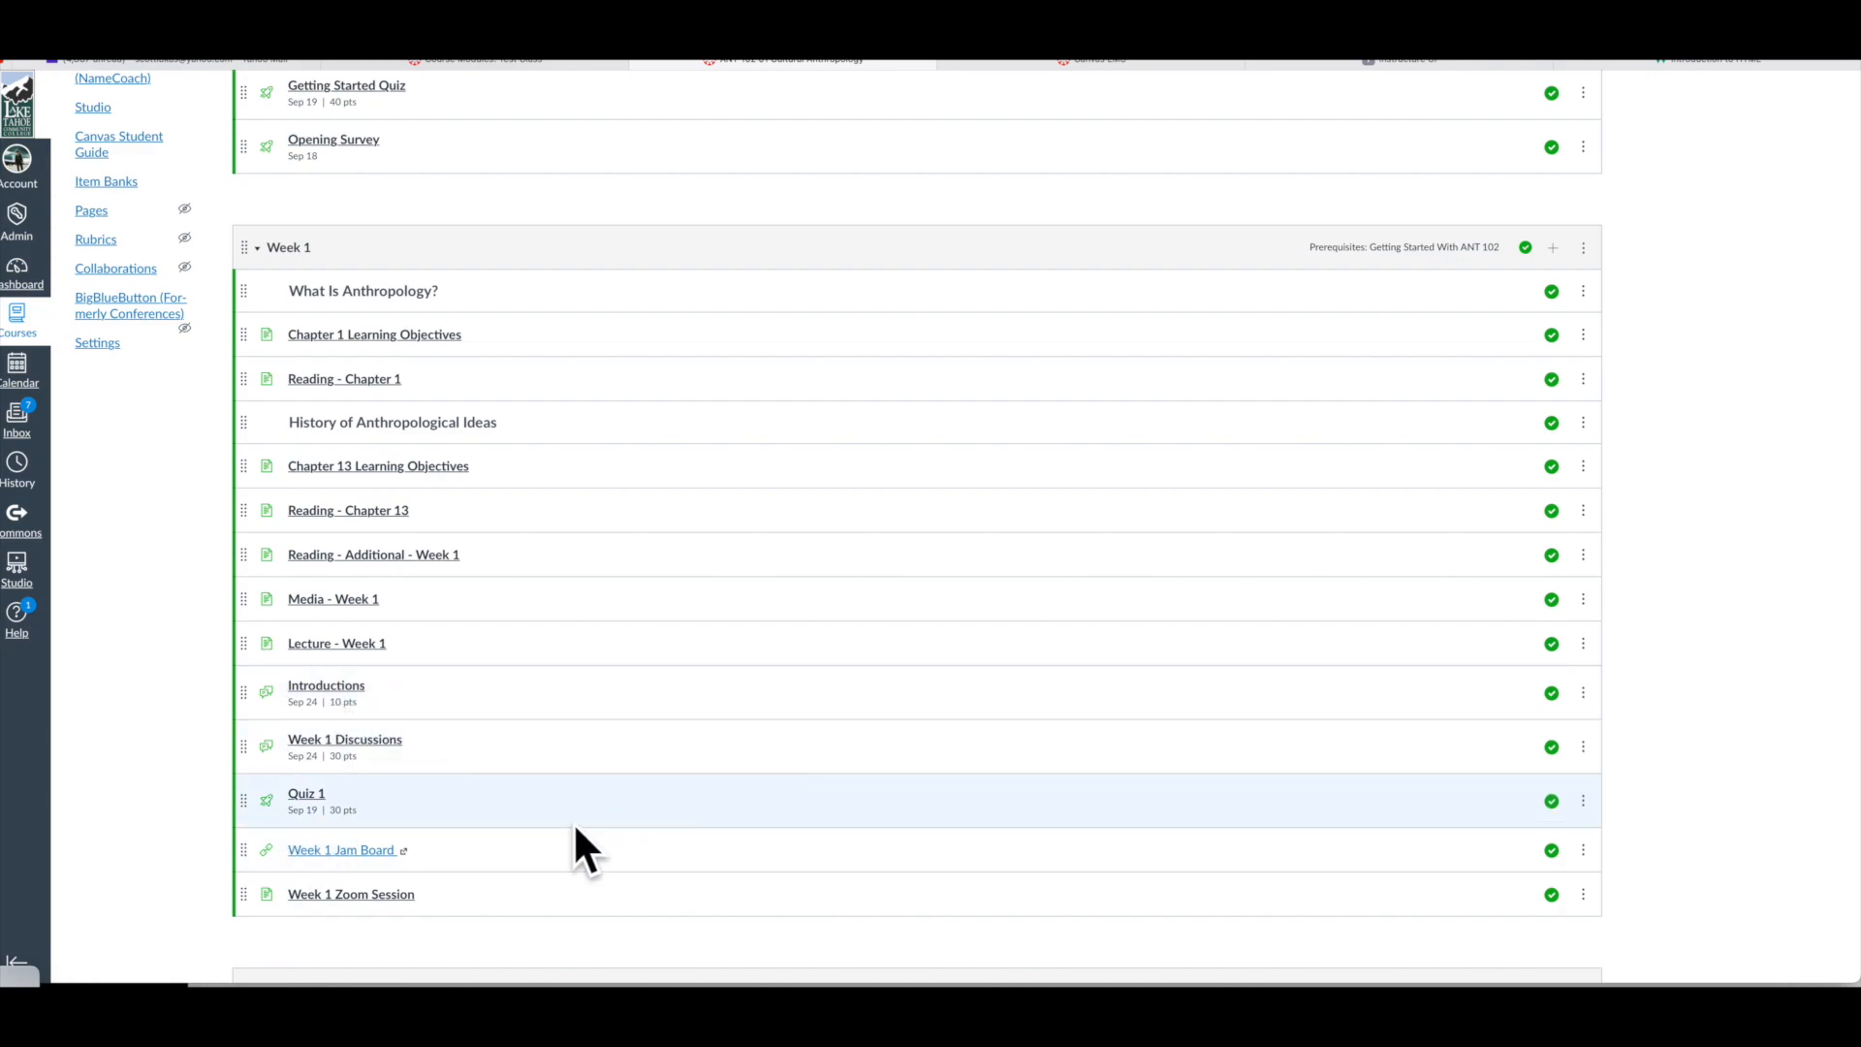
scroll(578, 818, down, 2)
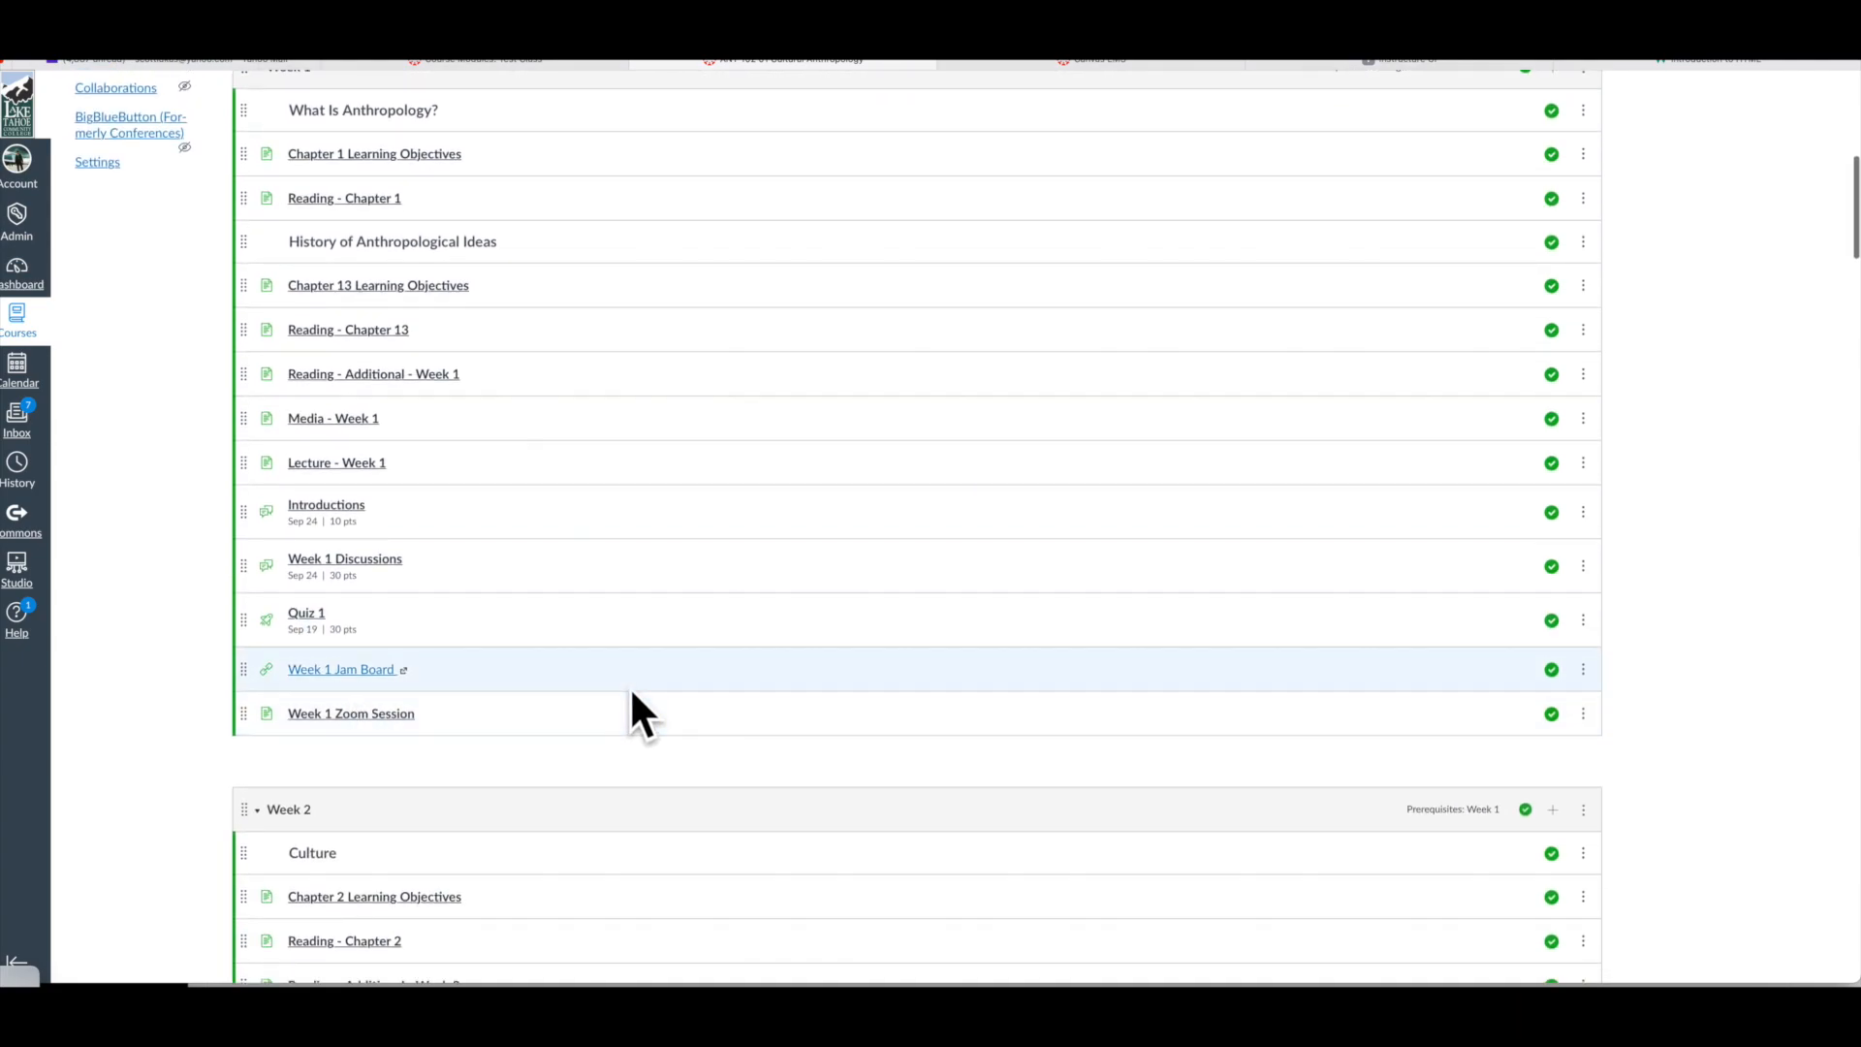
scroll(630, 688, up, 2)
scroll(631, 692, down, 8)
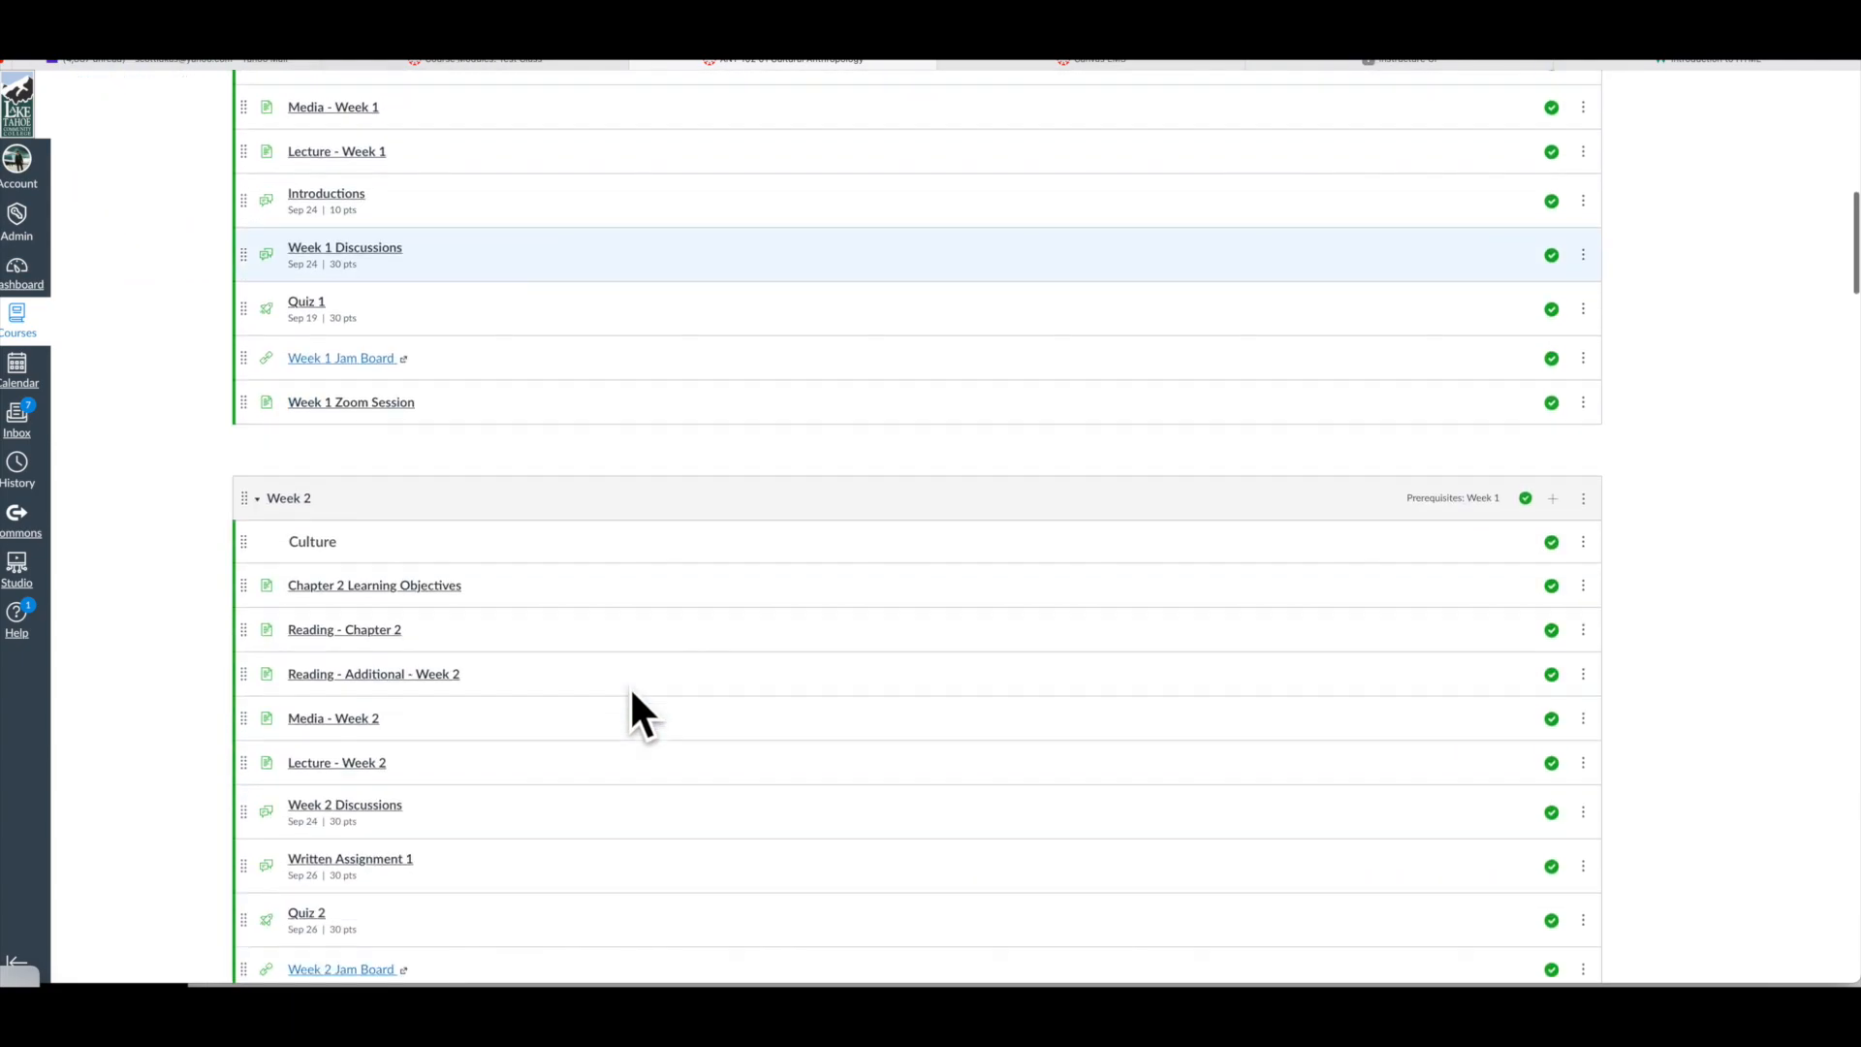
- Look through the weekly modules of the ANT 102 course from Week 1 to the Imported Module and return to the start of the list
scroll(631, 692, up, 1)
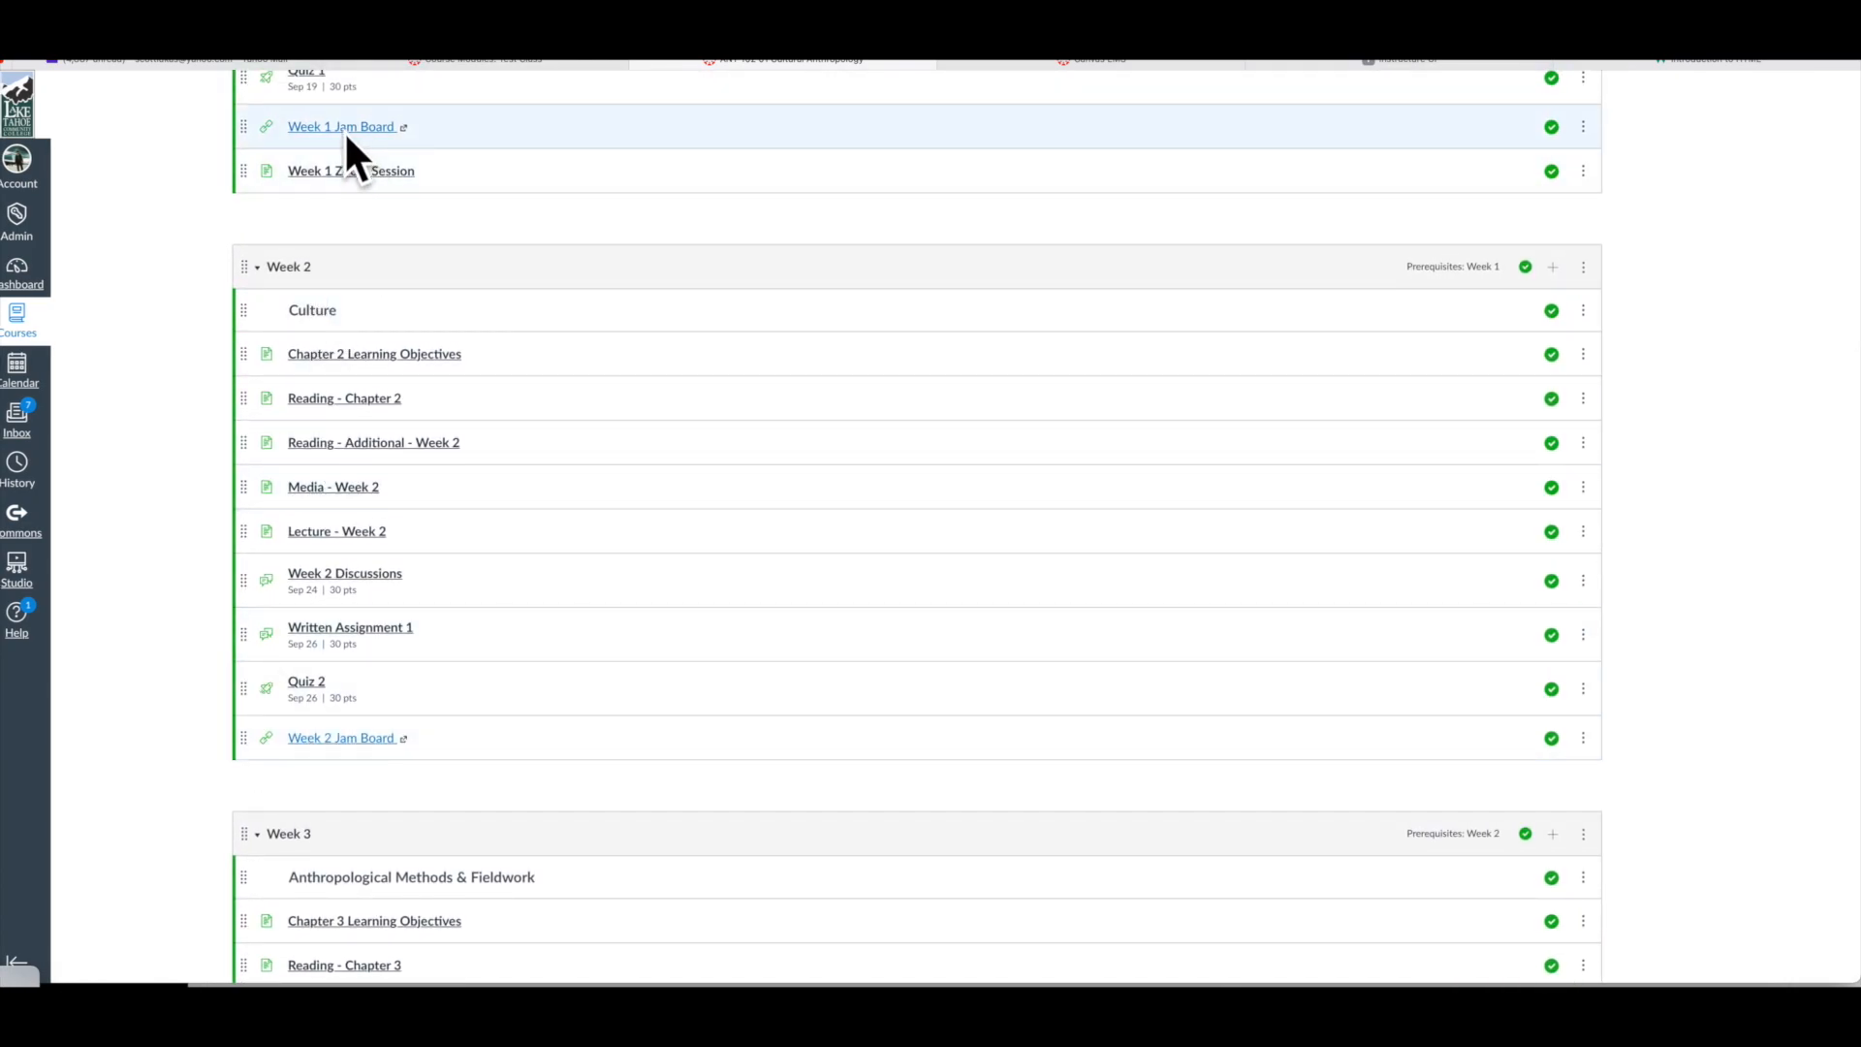
scroll(426, 582, down, 4)
scroll(420, 577, down, 2)
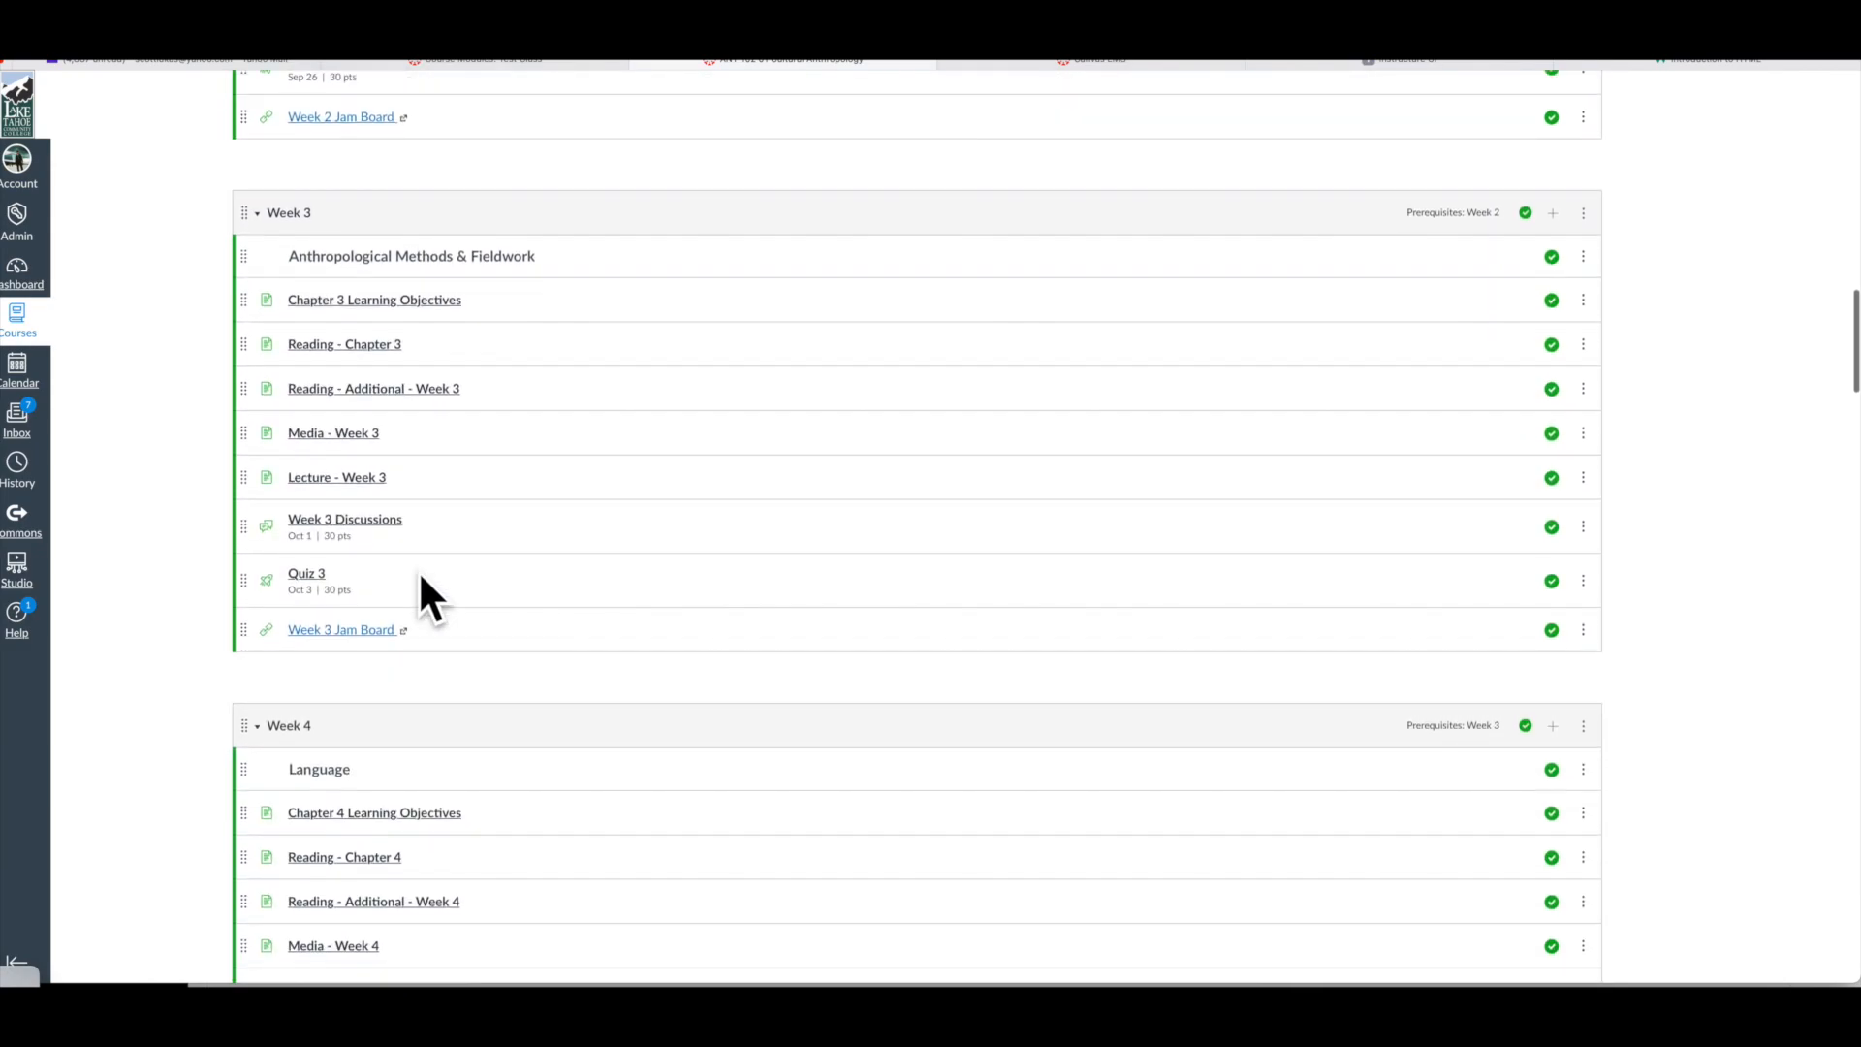
scroll(420, 577, up, 1)
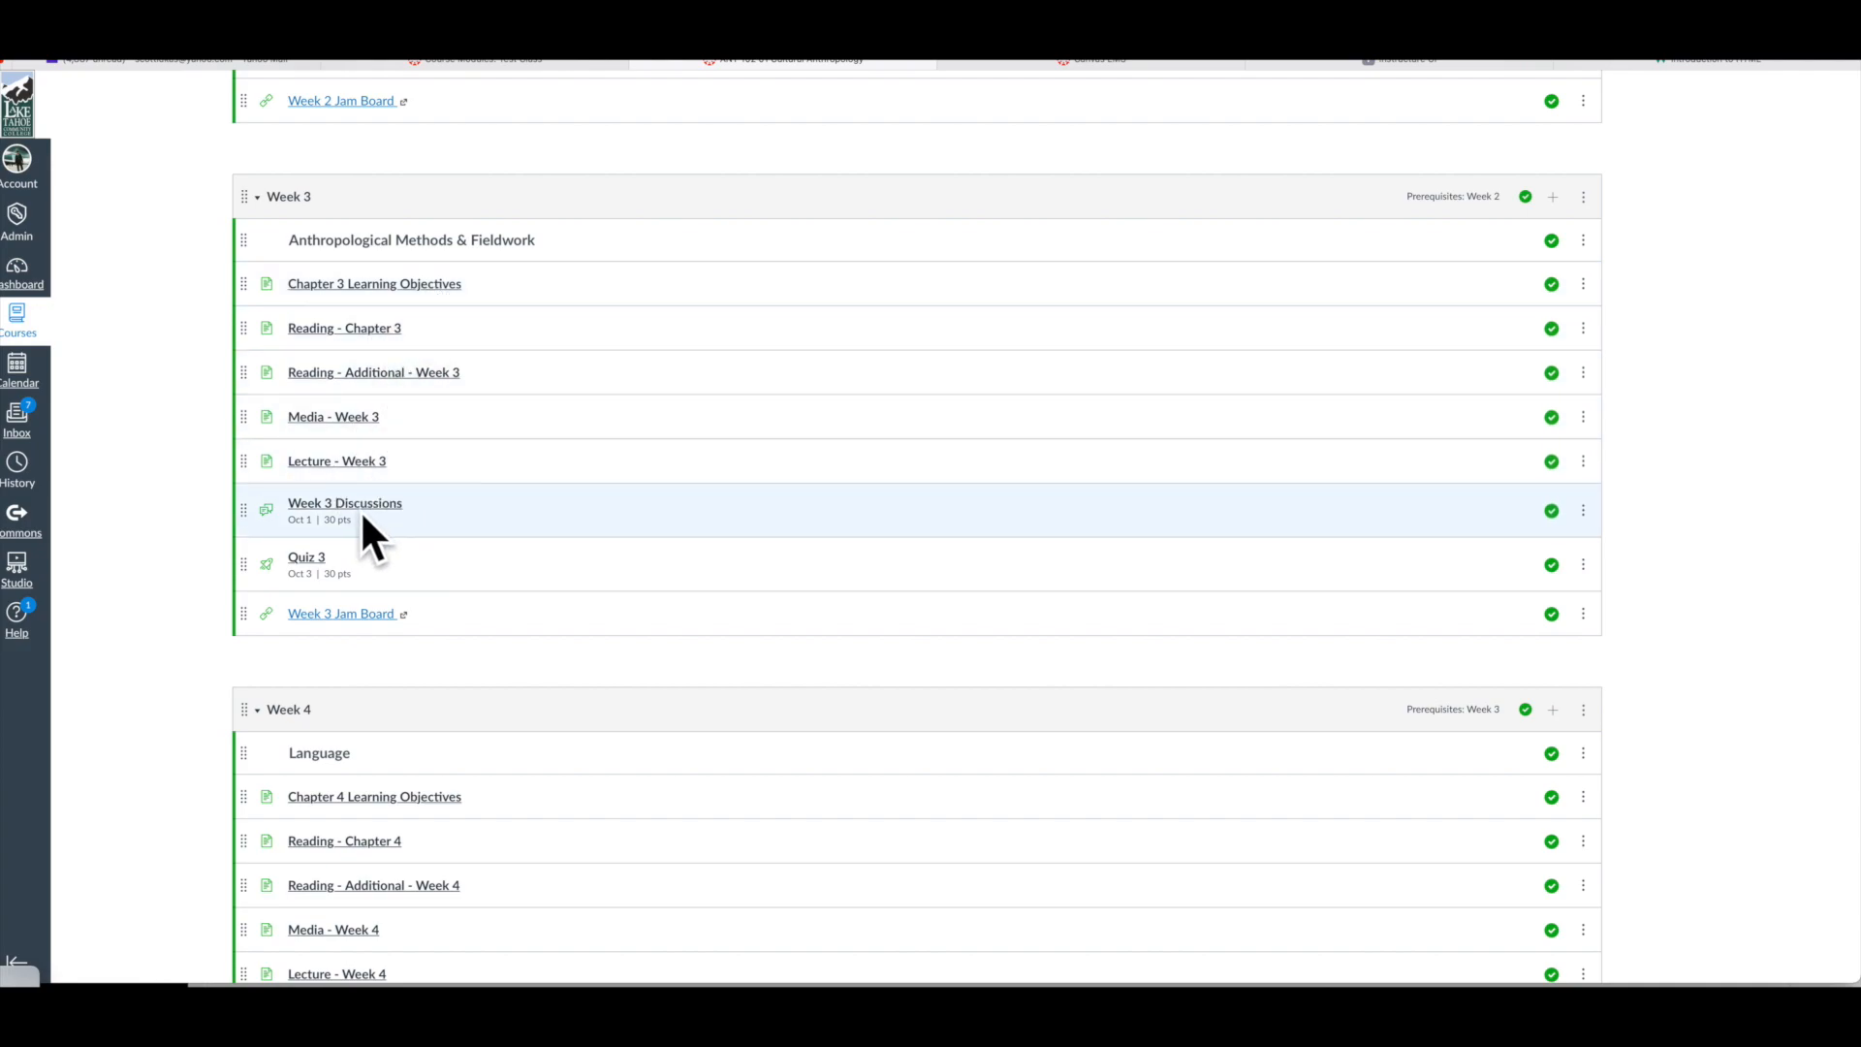
scroll(524, 538, down, 12)
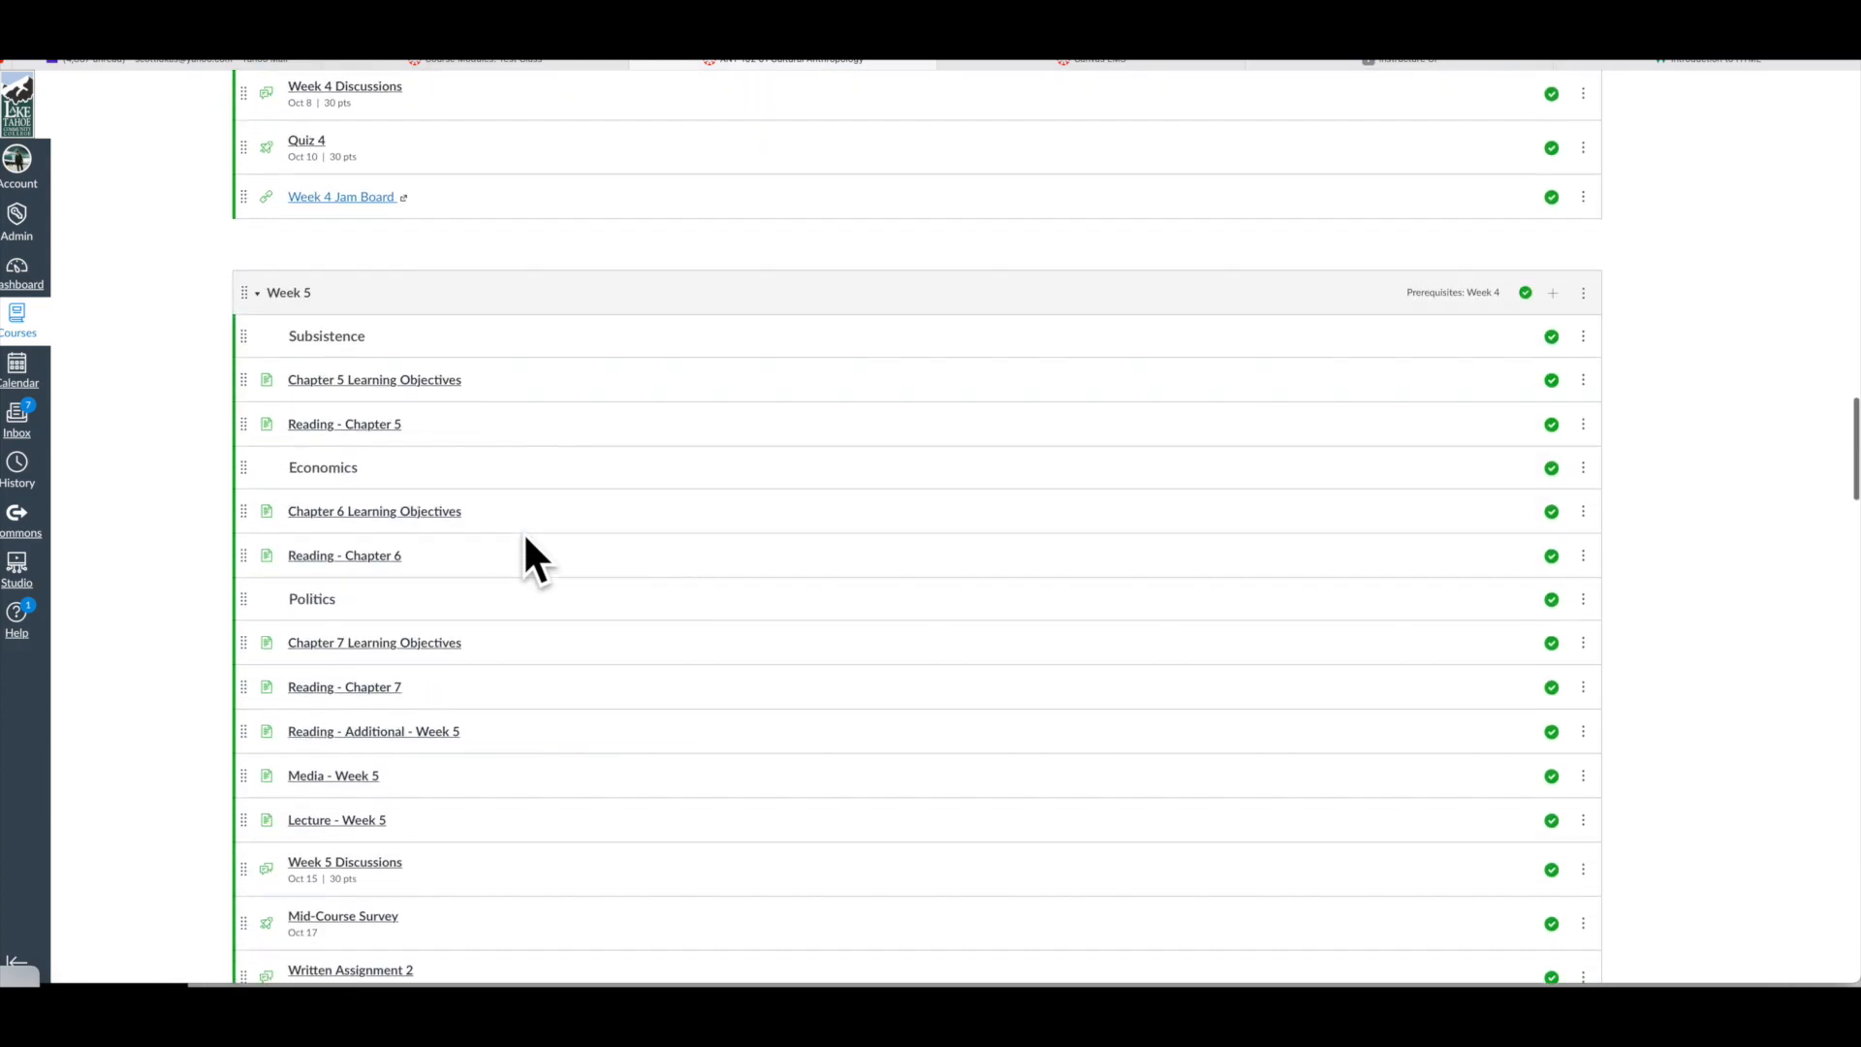
scroll(525, 538, down, 20)
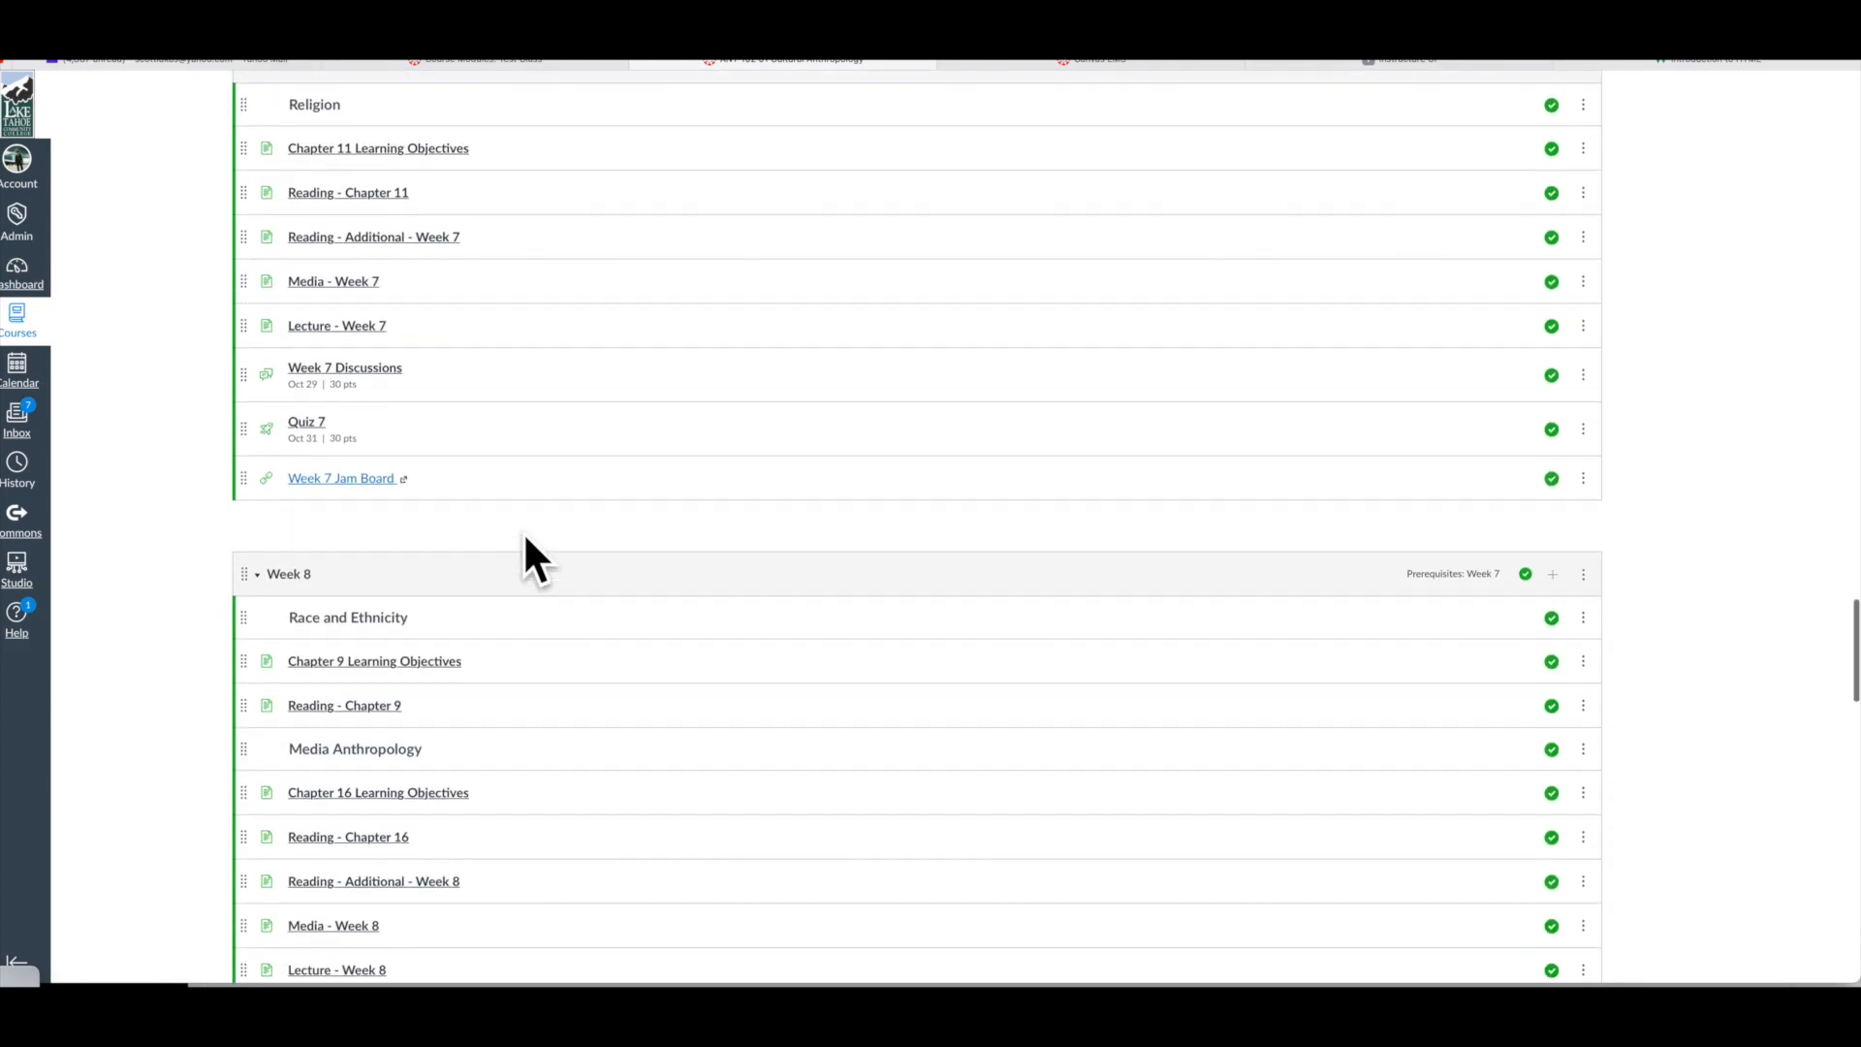
scroll(525, 537, down, 5)
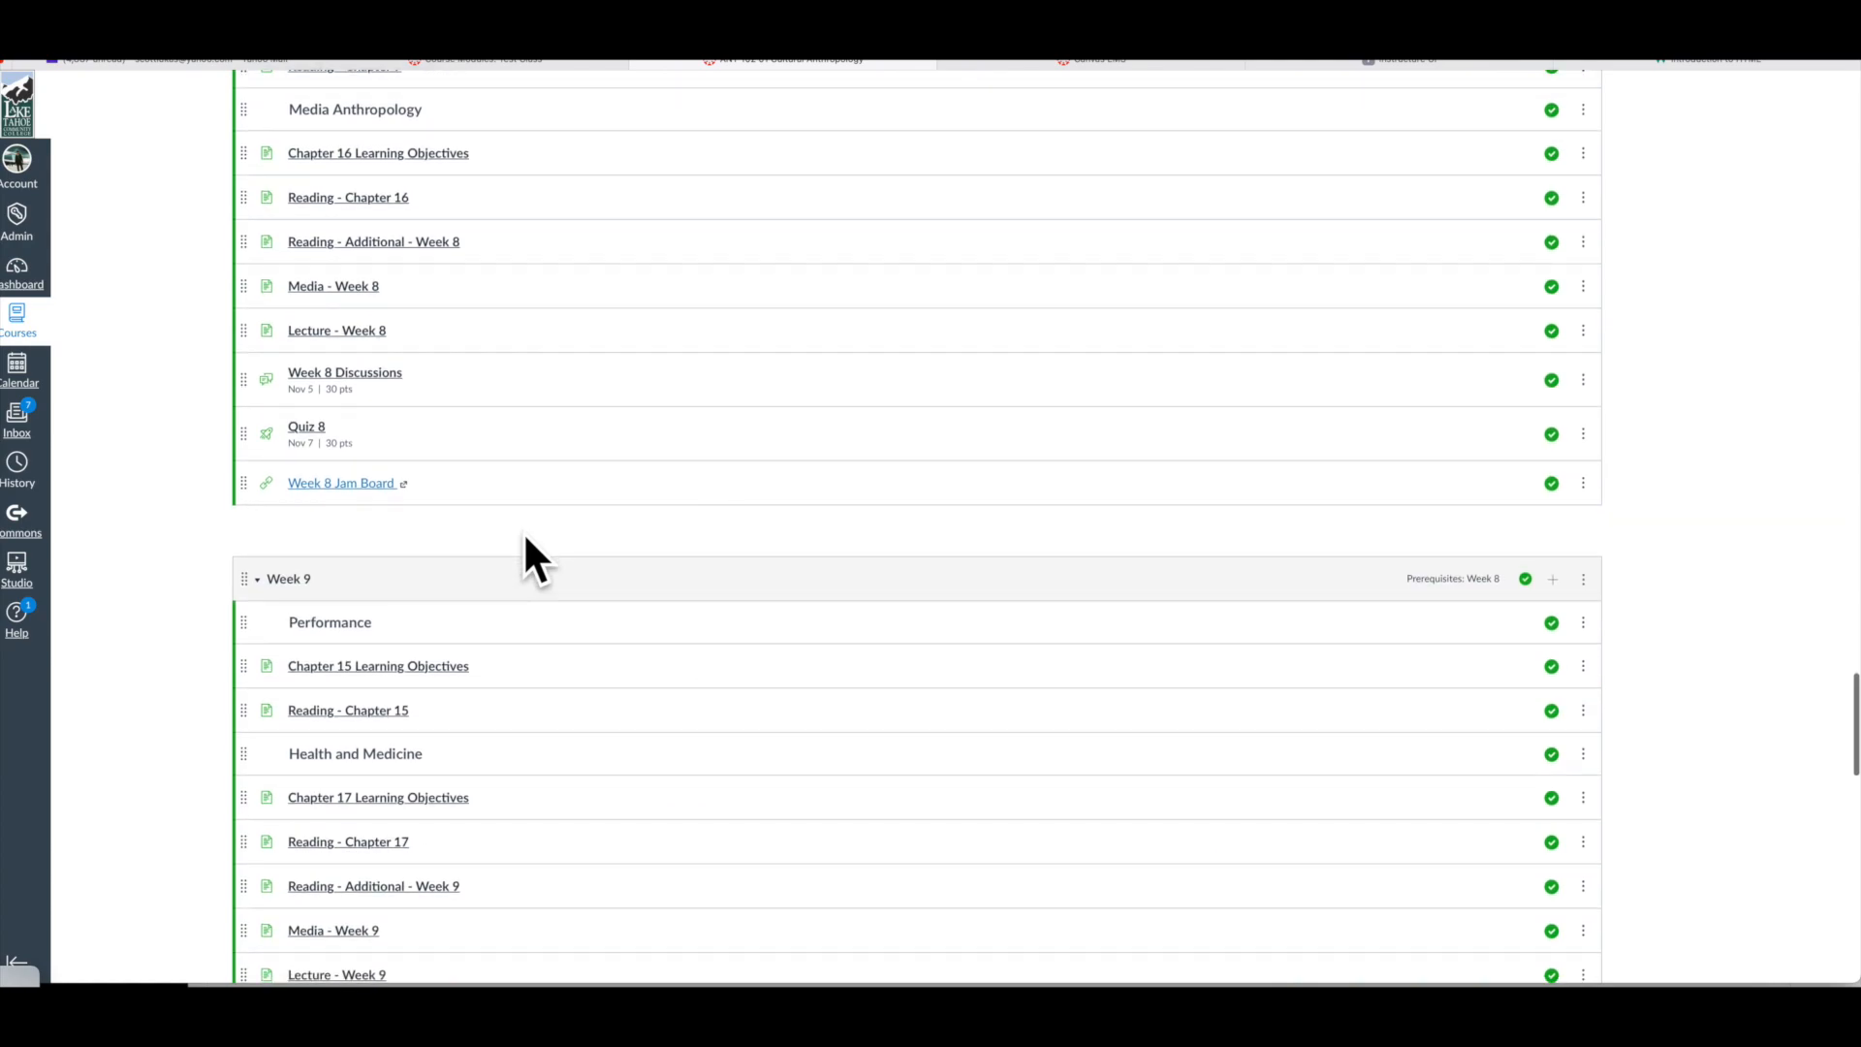
scroll(525, 538, down, 7)
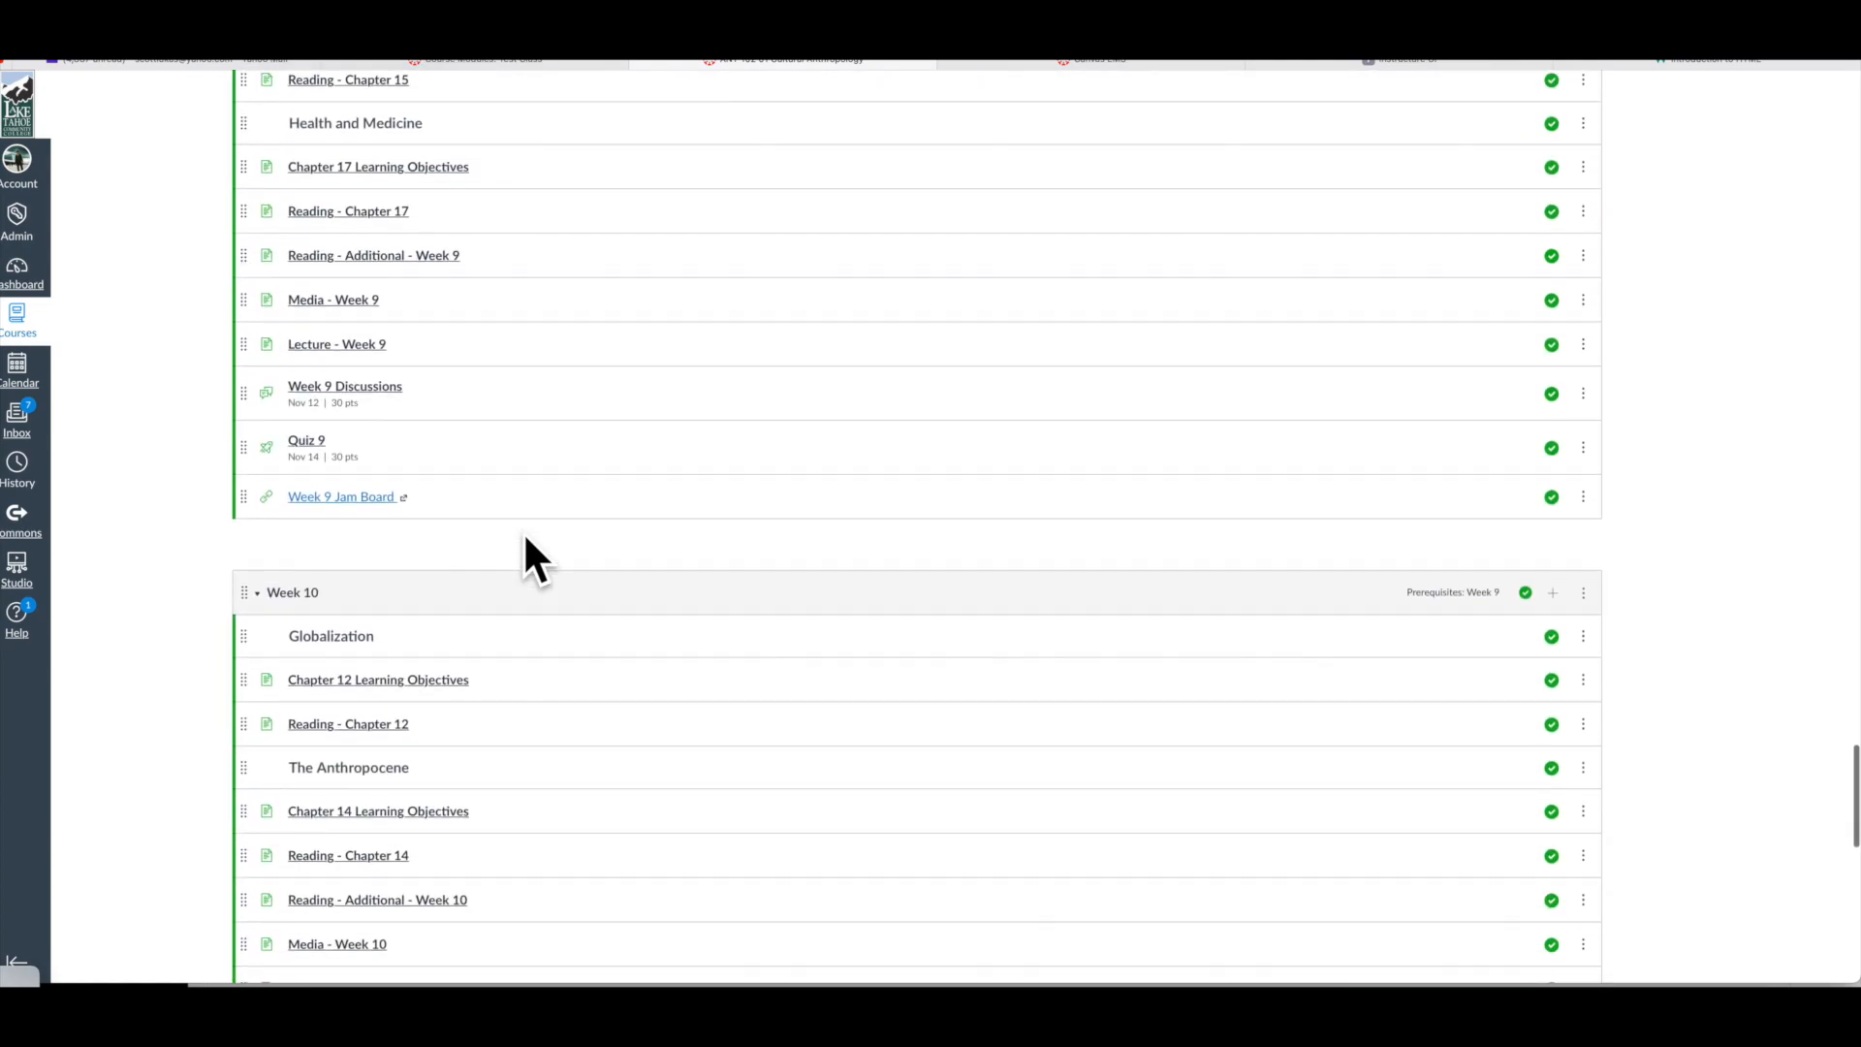
scroll(524, 538, down, 10)
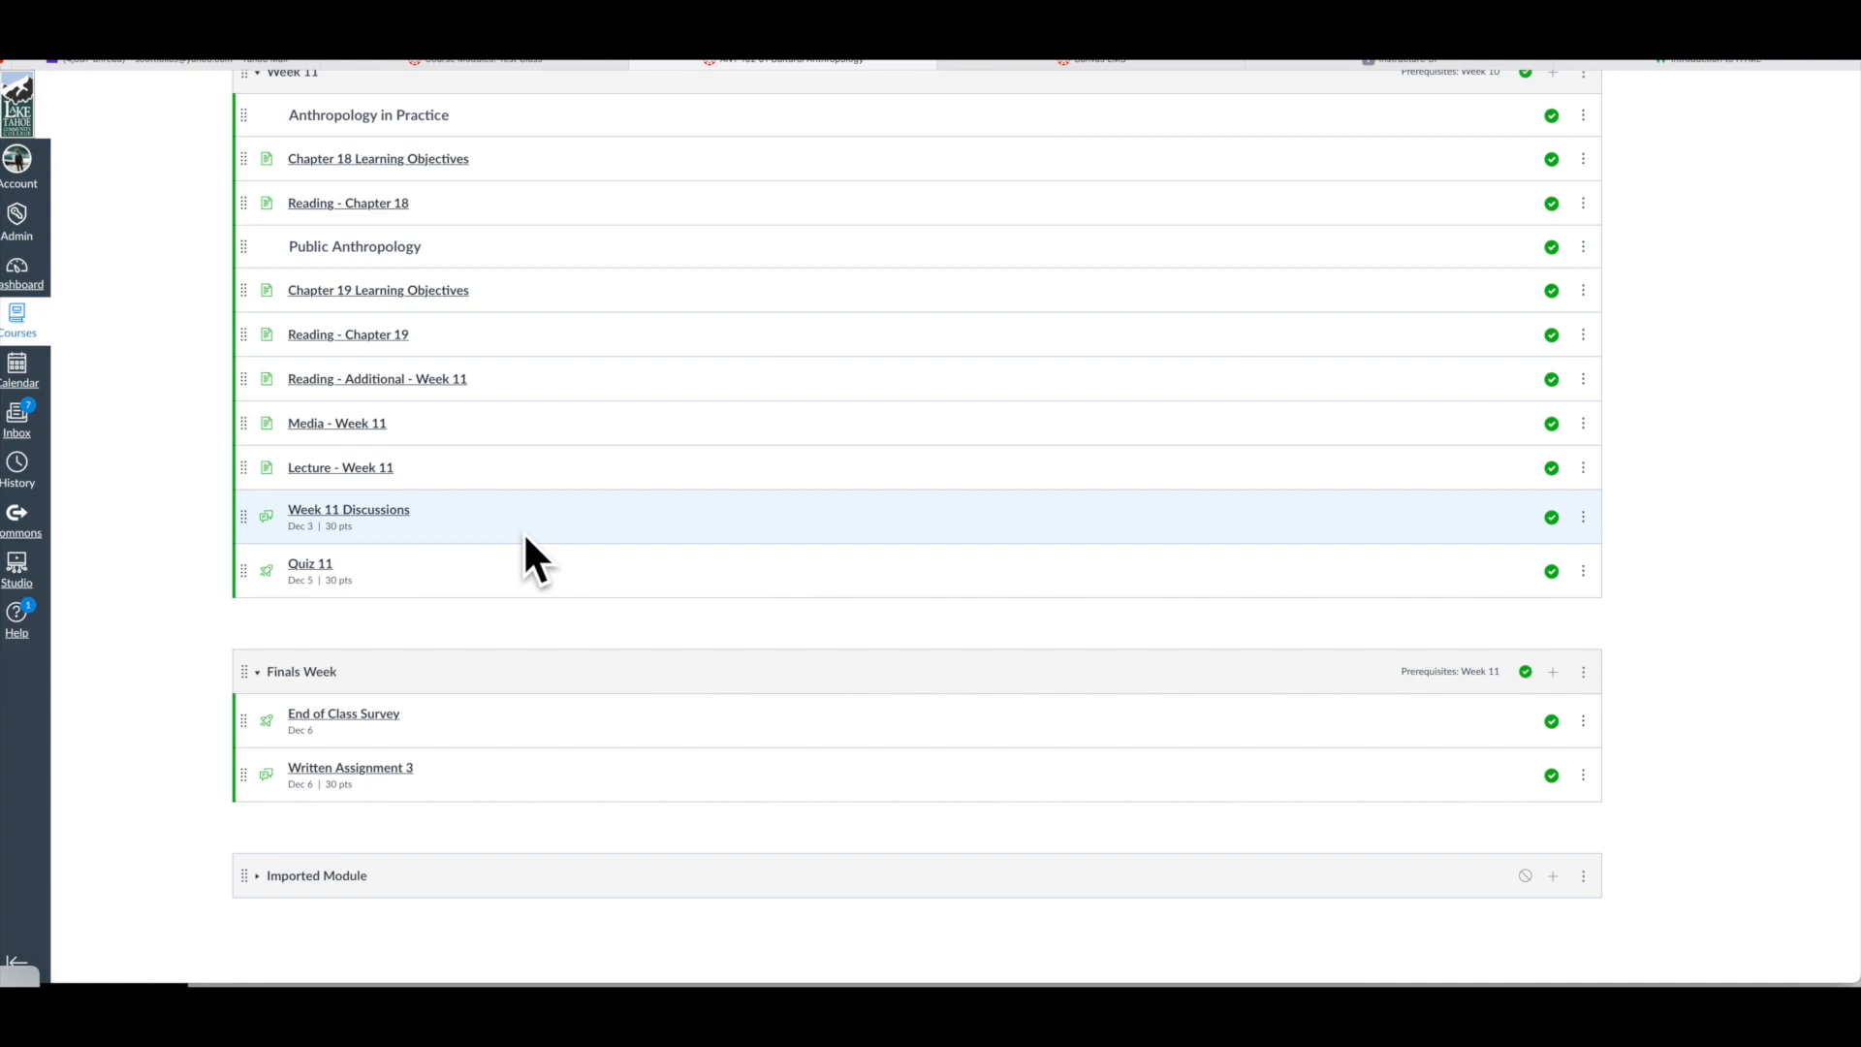
scroll(524, 538, up, 15)
scroll(525, 539, up, 20)
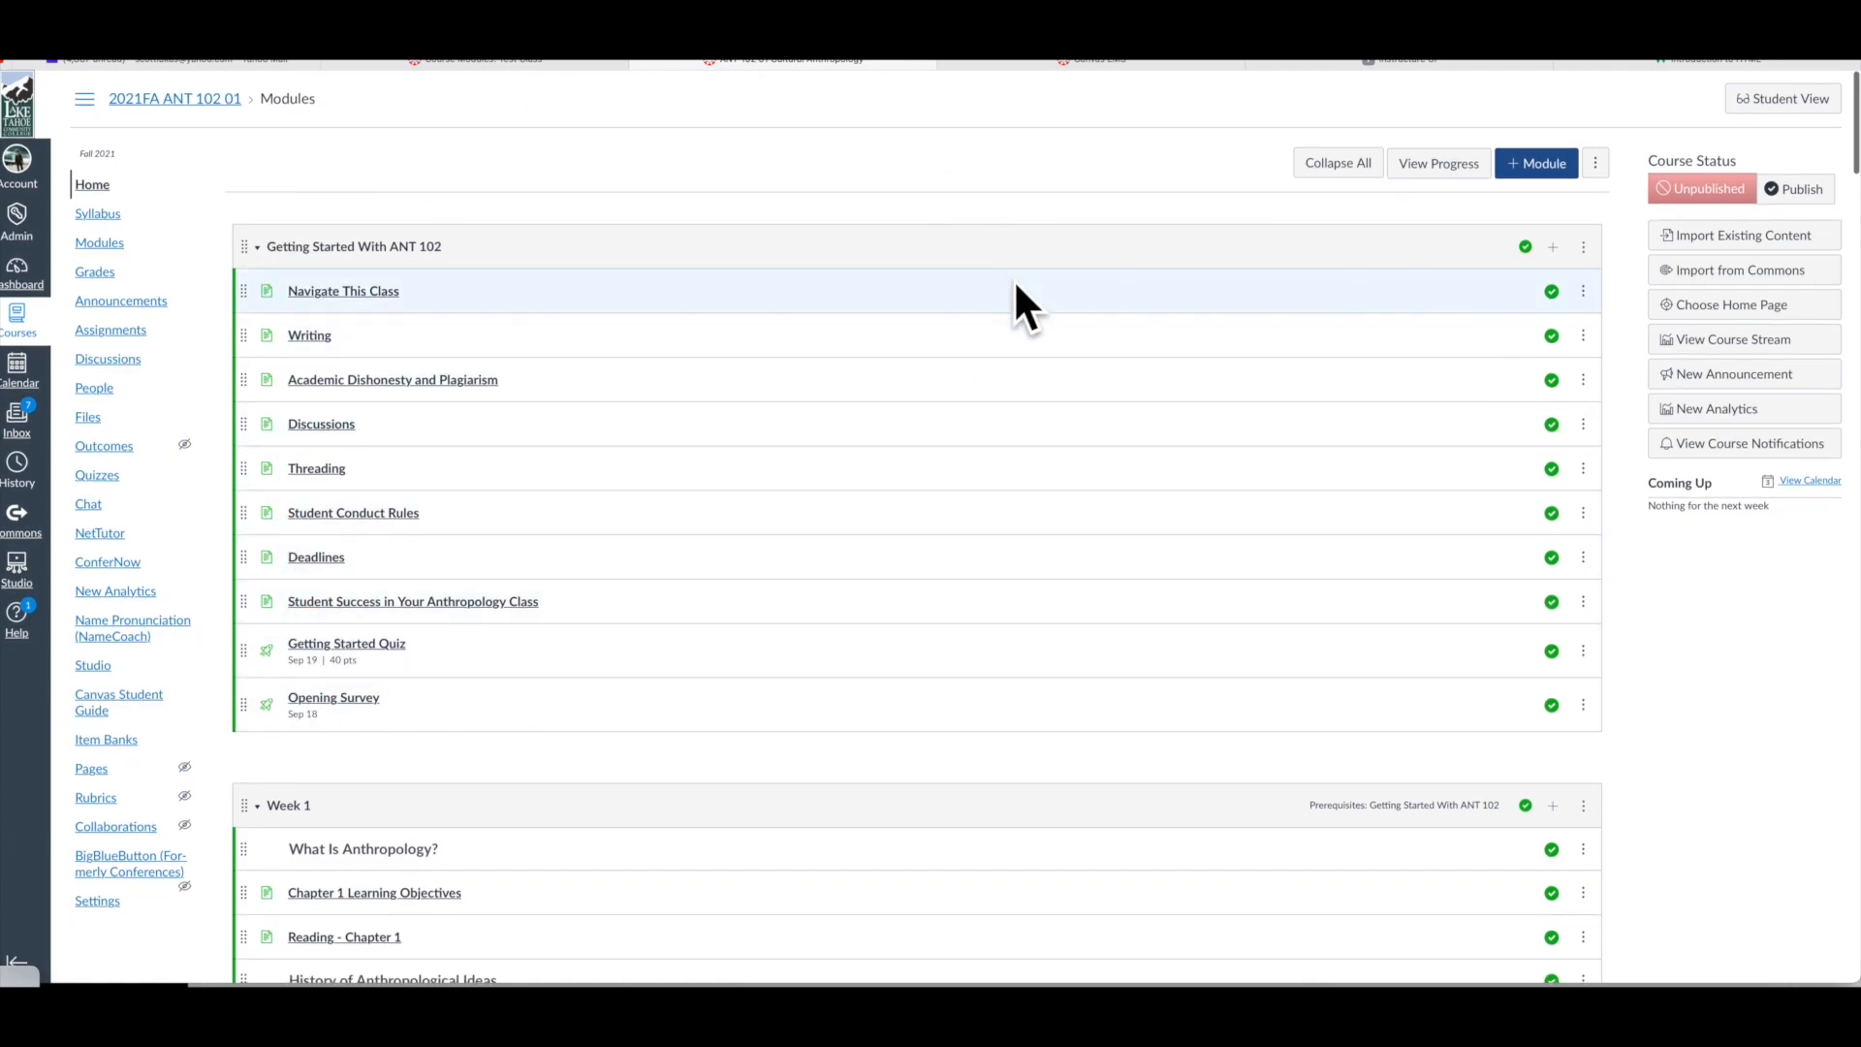
- Switch to the Test course and check which item types can be added to the Class Schedule module, without adding one
click(545, 60)
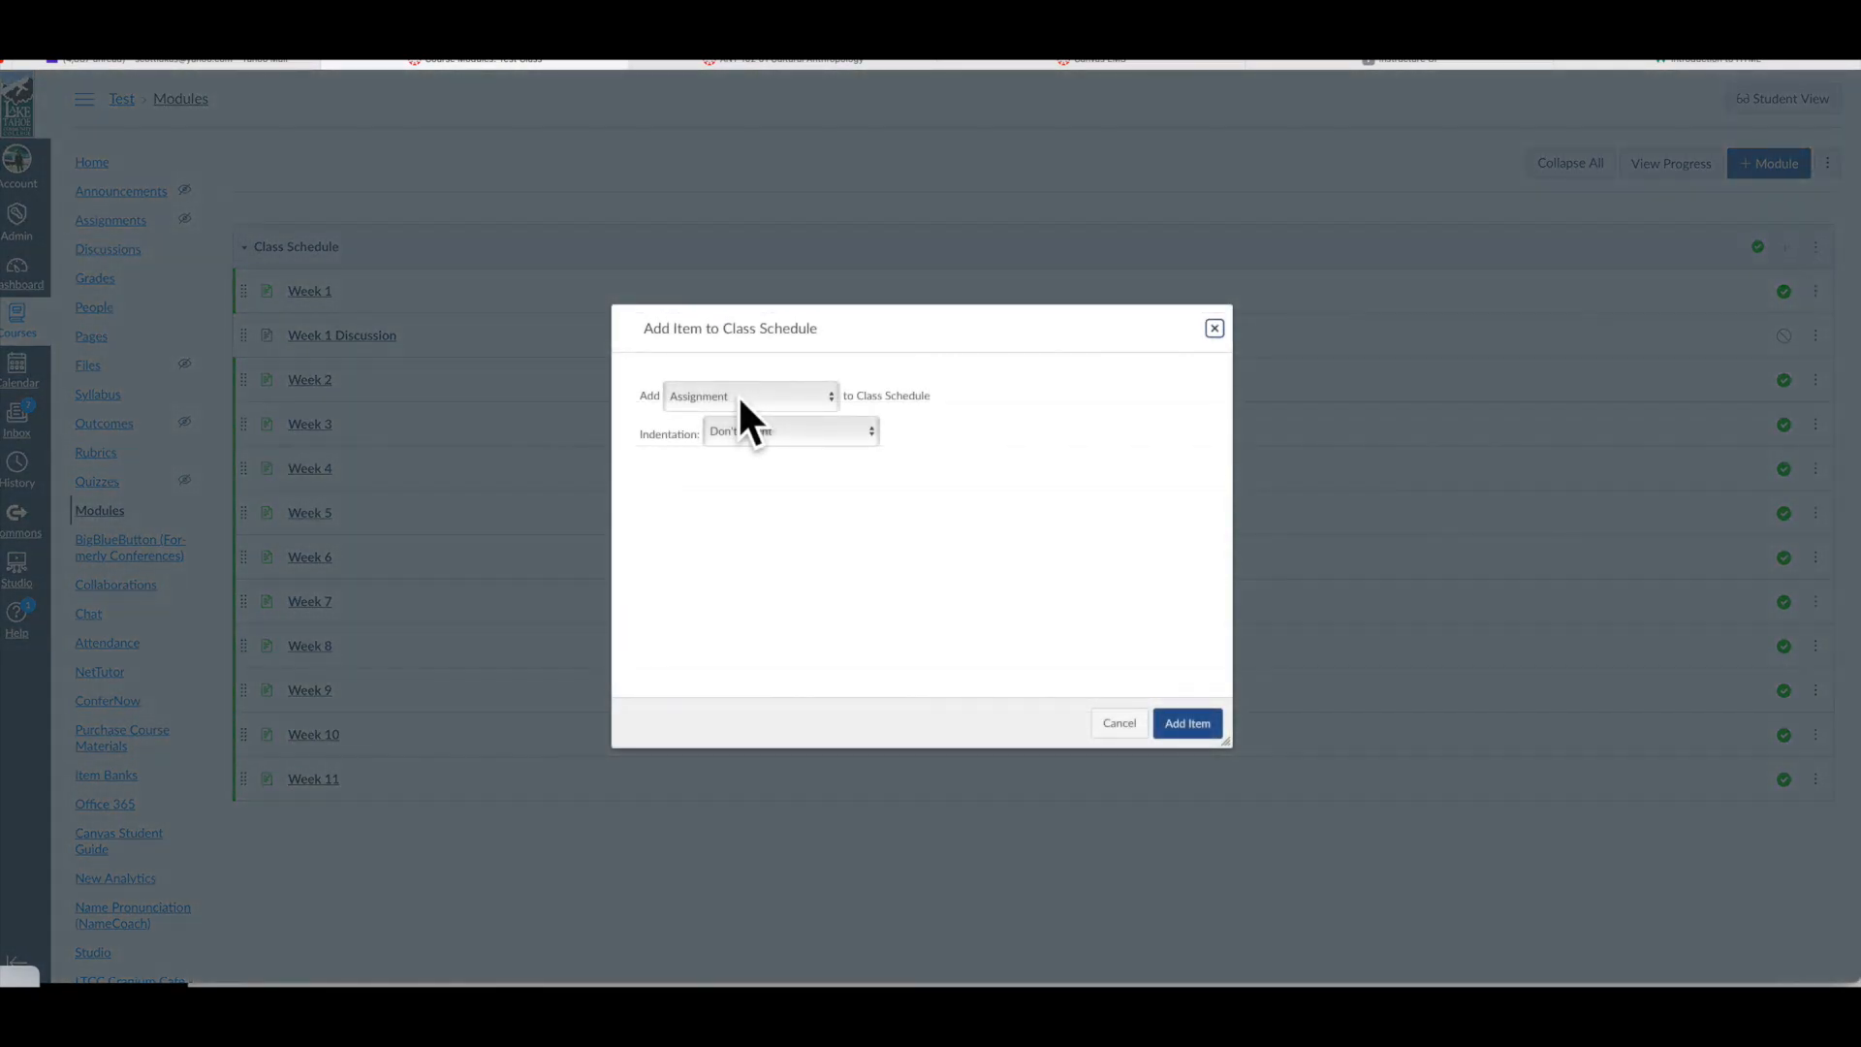
click(739, 395)
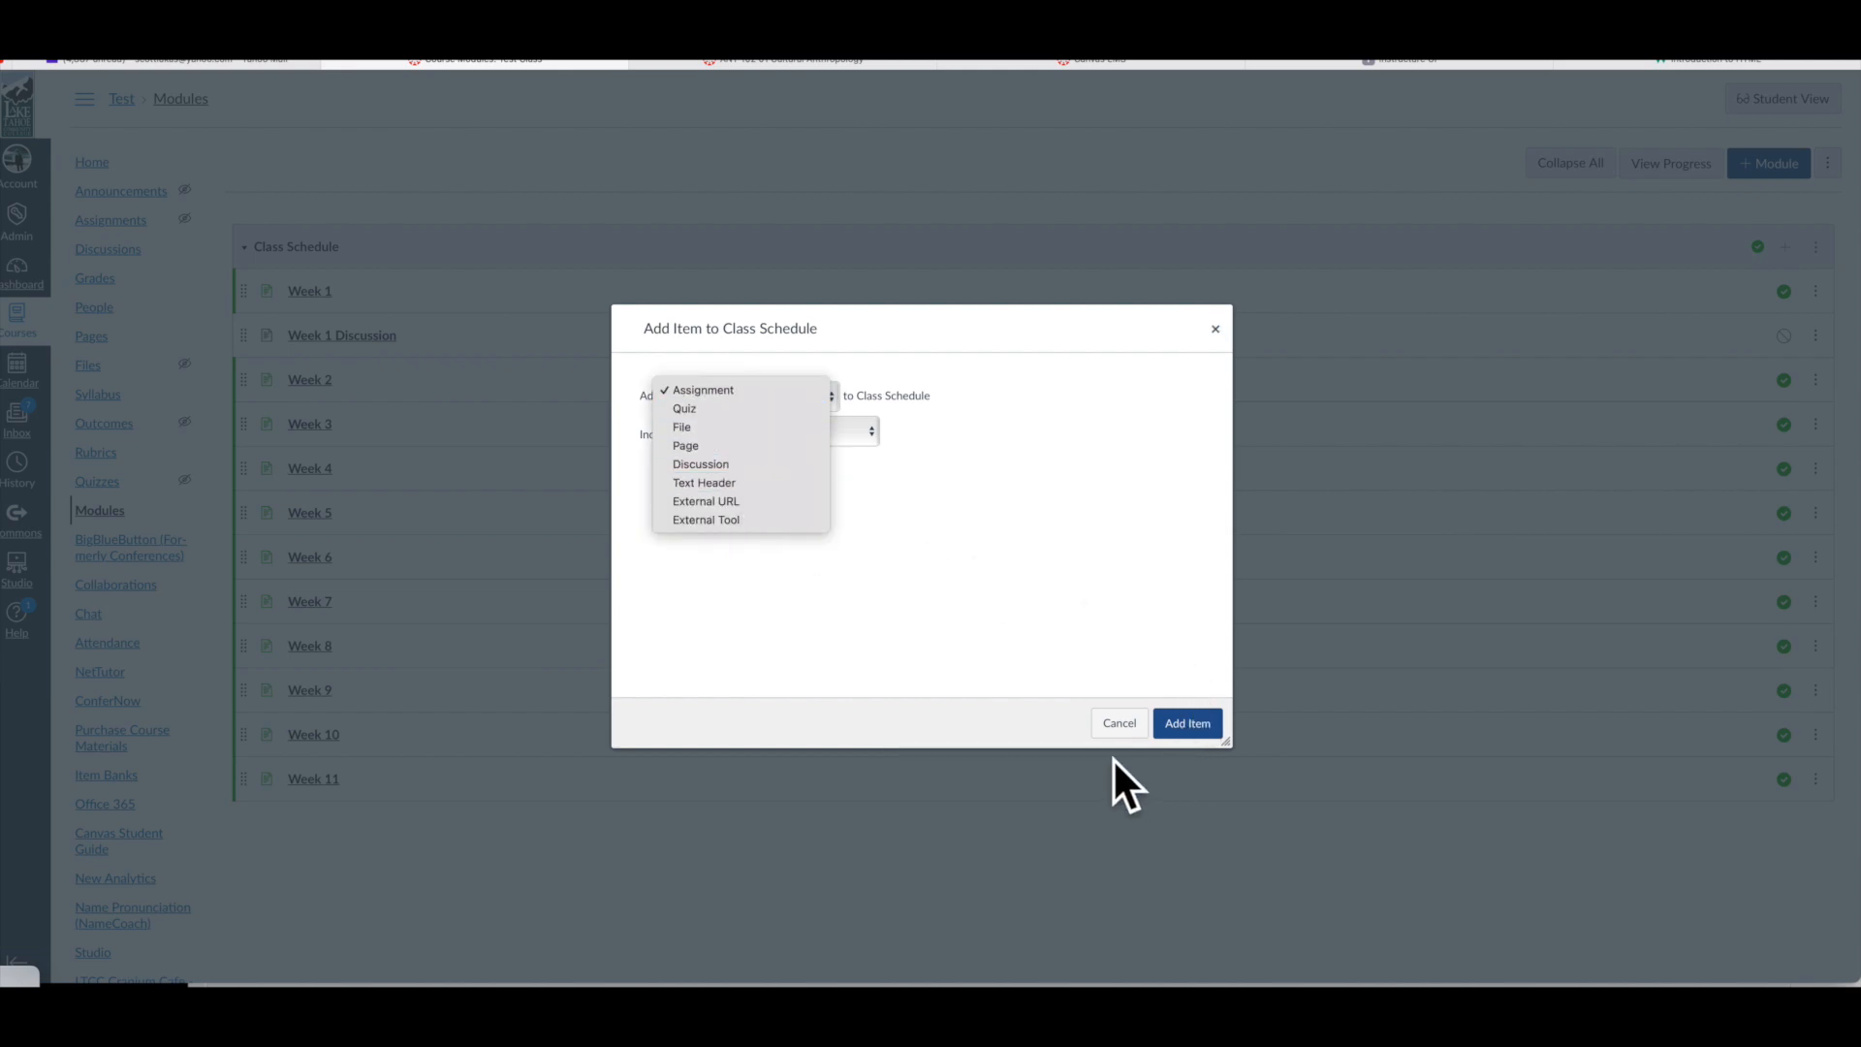
click(1119, 722)
click(1119, 722)
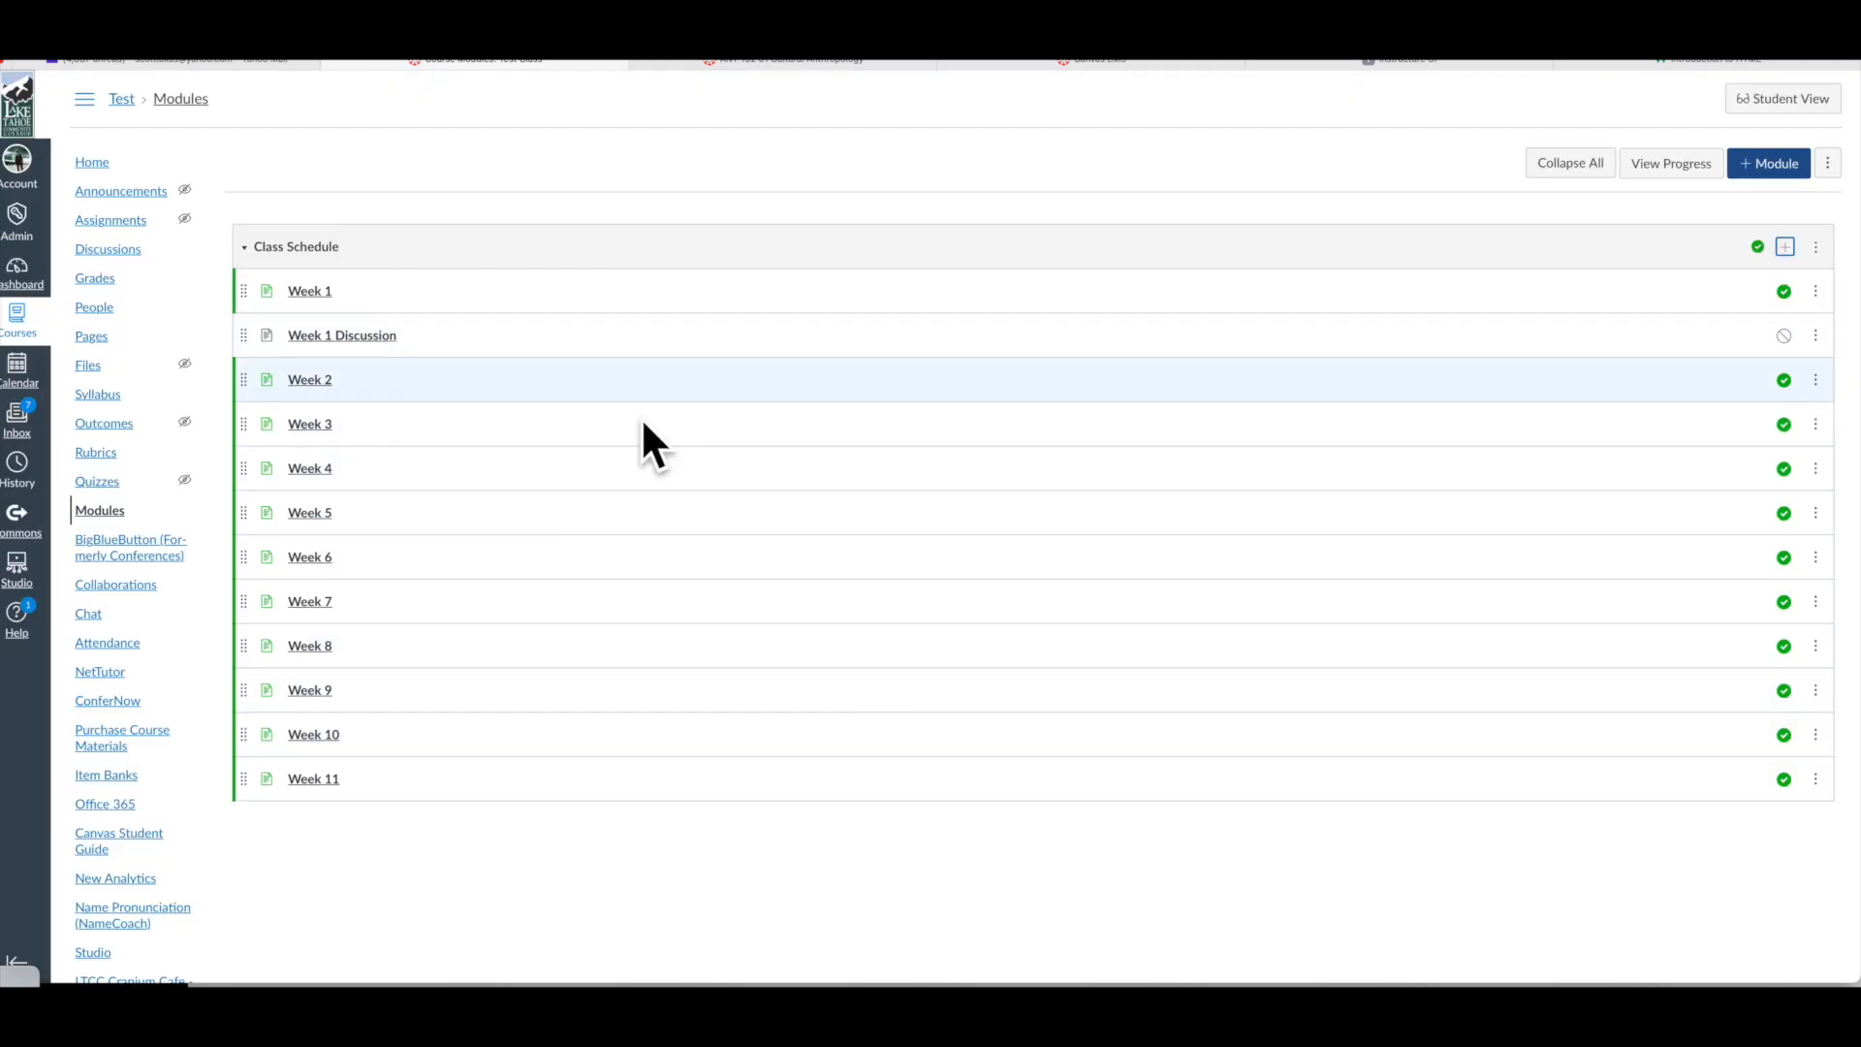
- Add a new page named "Week 2 Discussion" to the Class Schedule module and place it directly below Week 2
click(1787, 249)
click(768, 393)
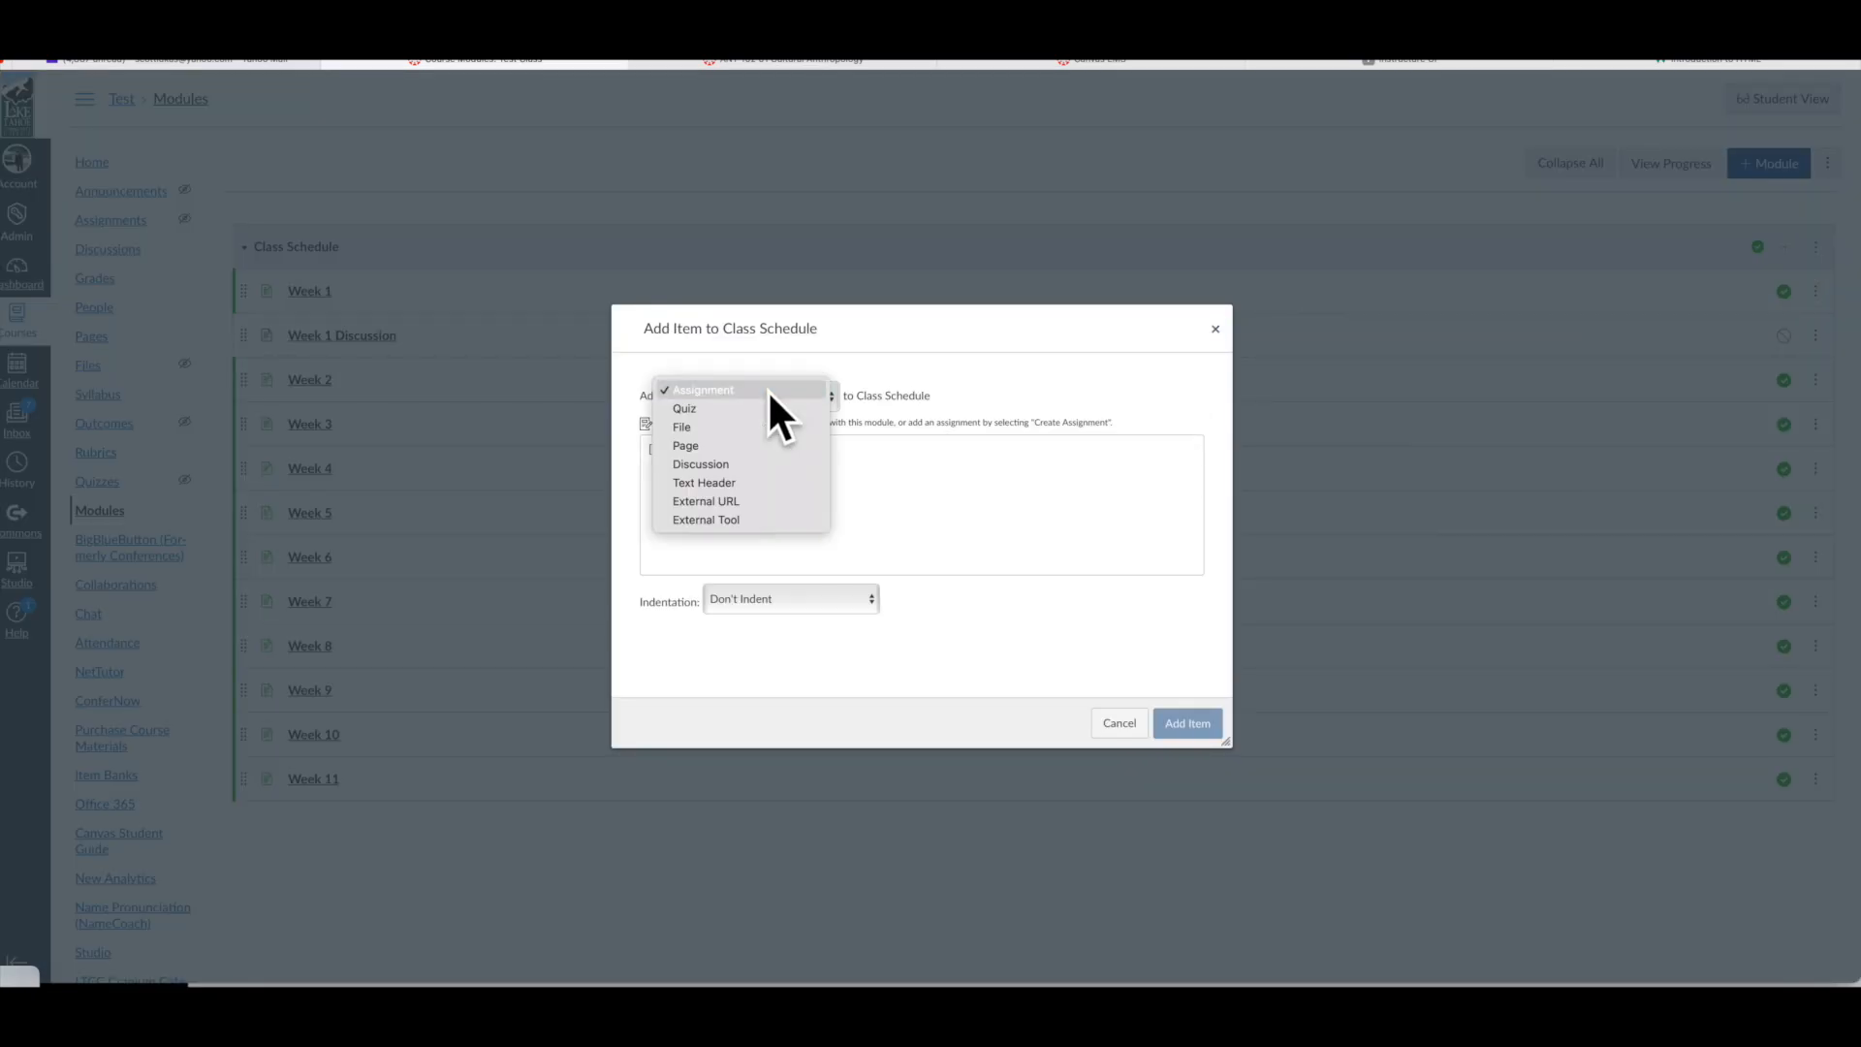
click(757, 443)
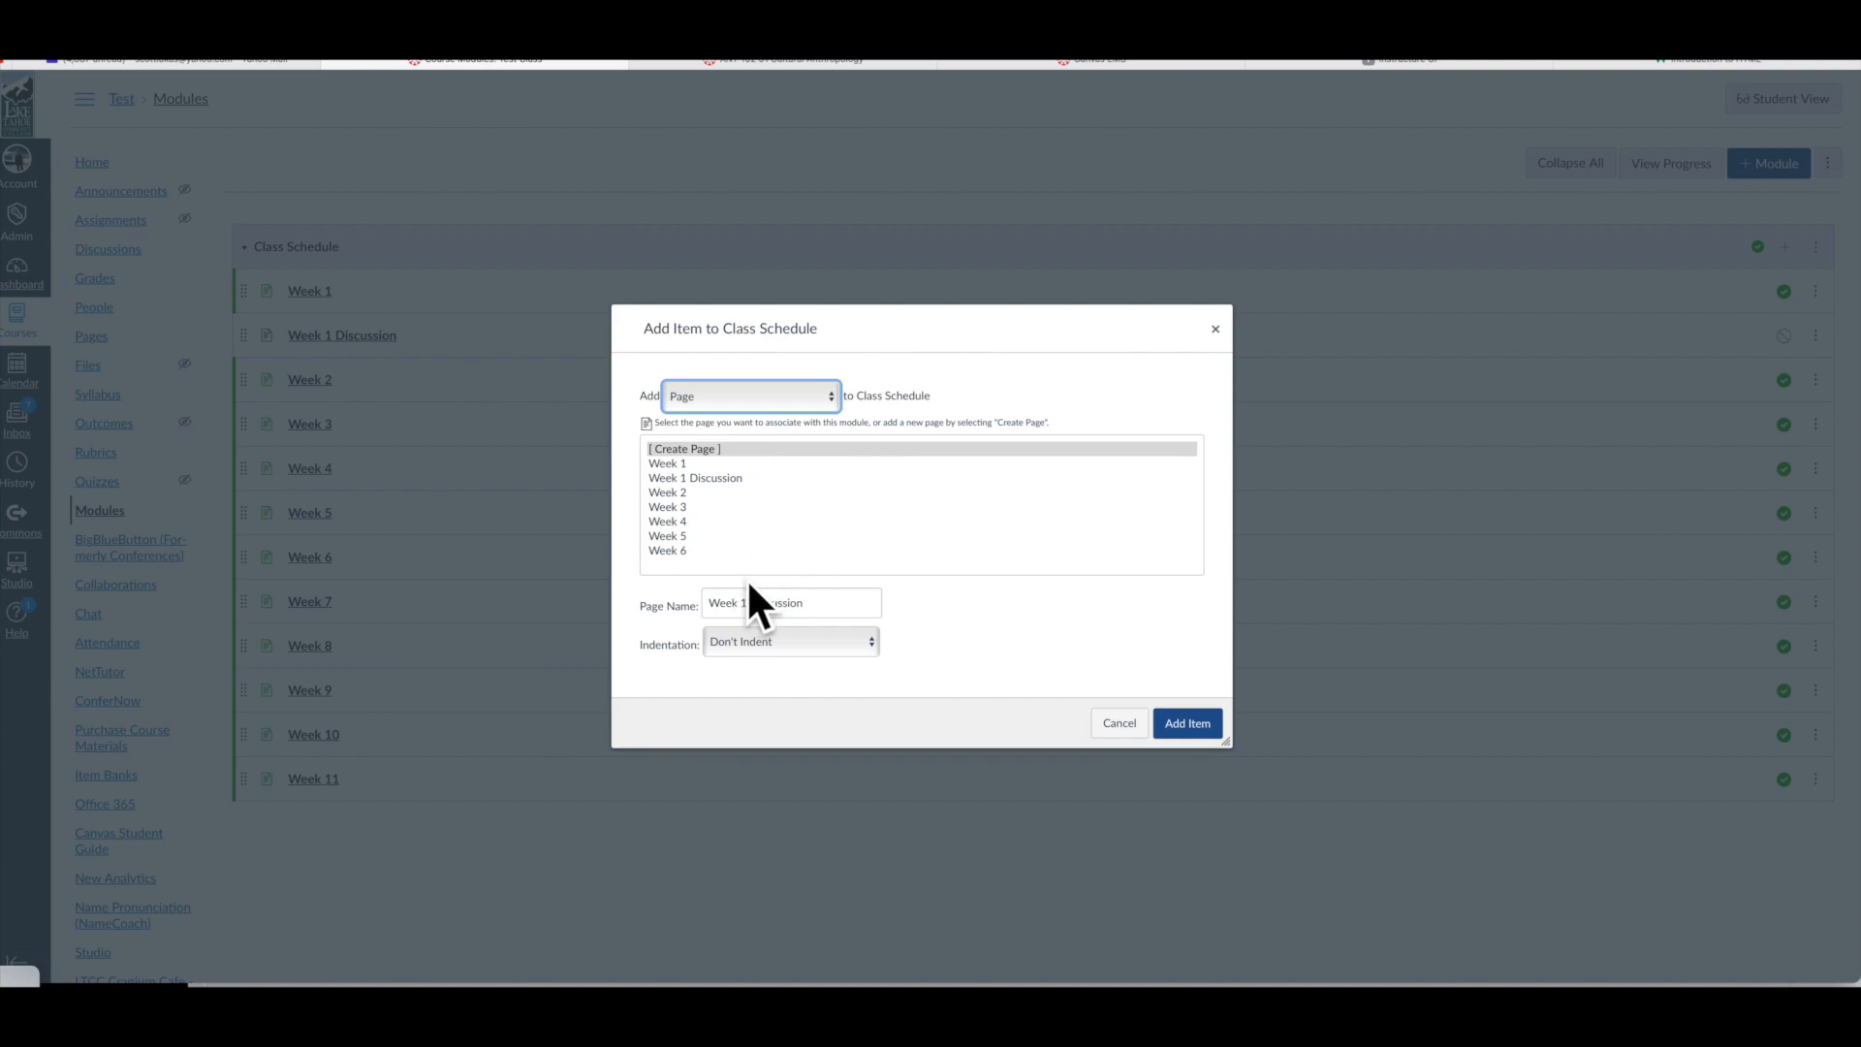
click(805, 603)
drag(834, 603, 696, 603)
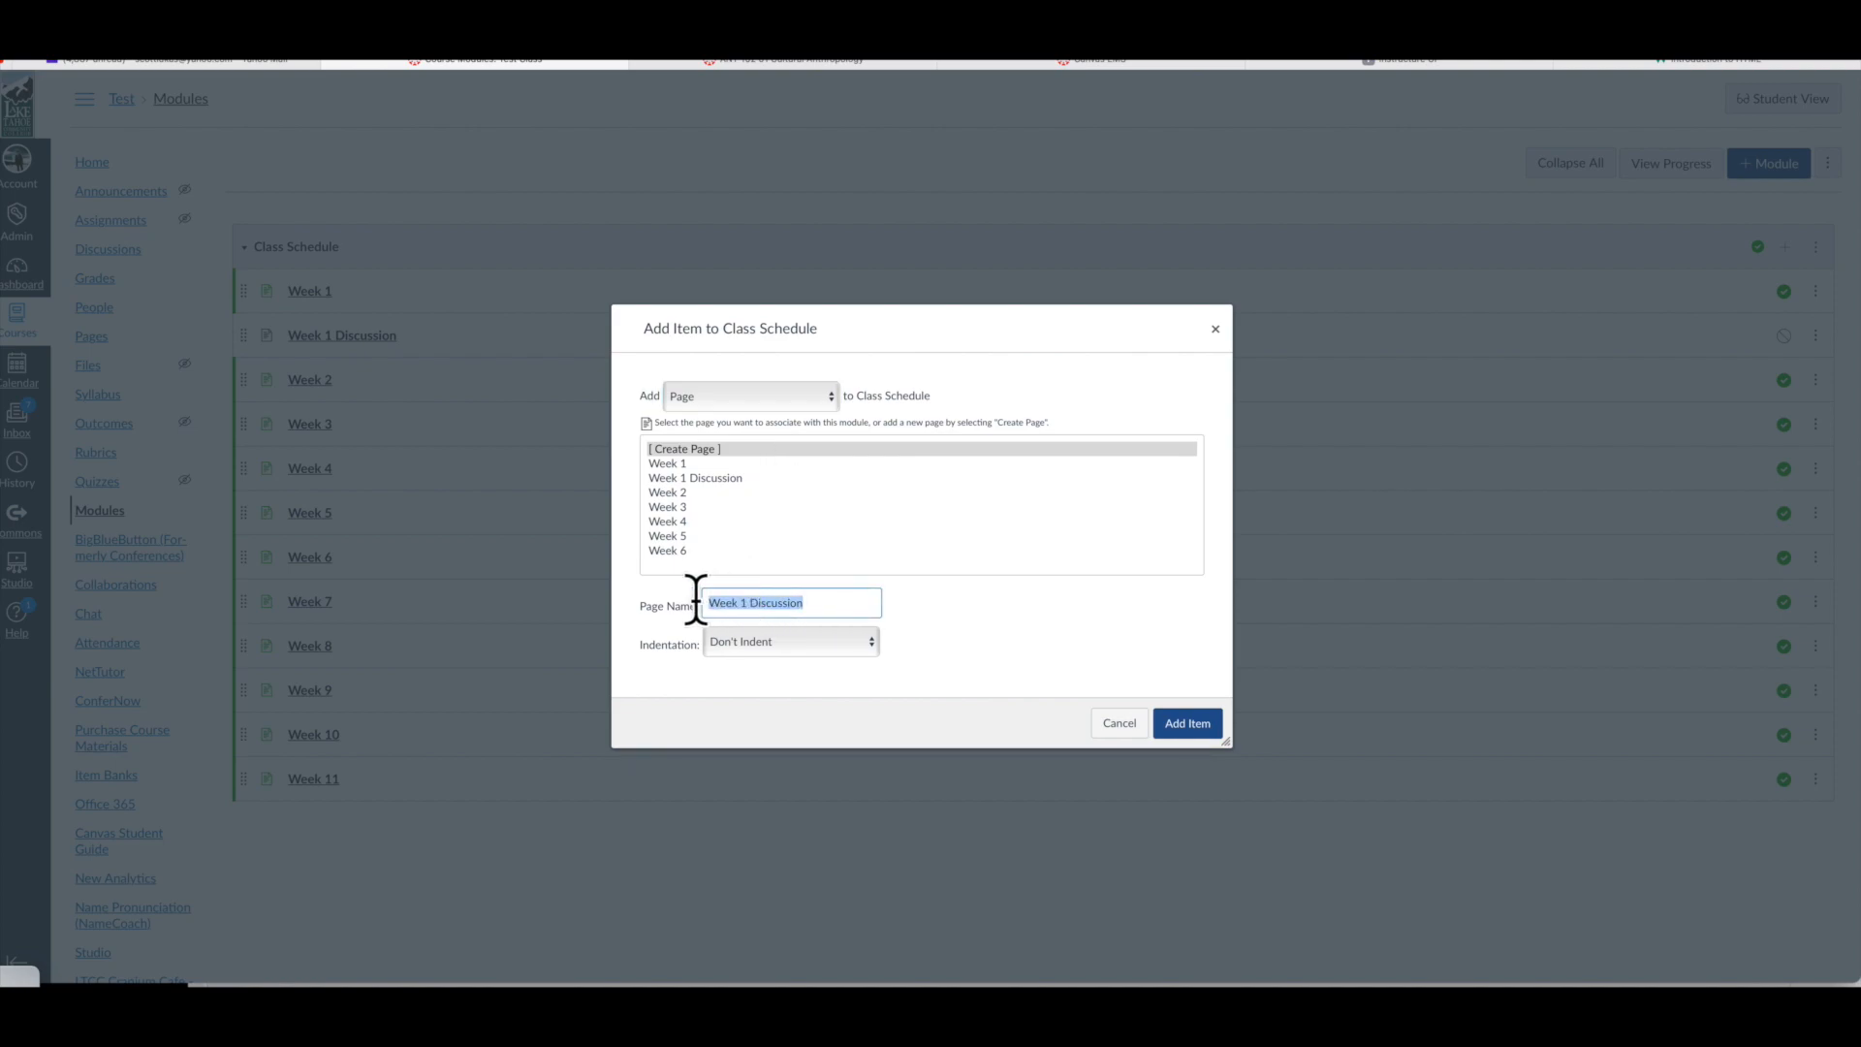
text(Week 2 Discussion)
click(1195, 719)
drag(251, 829, 311, 422)
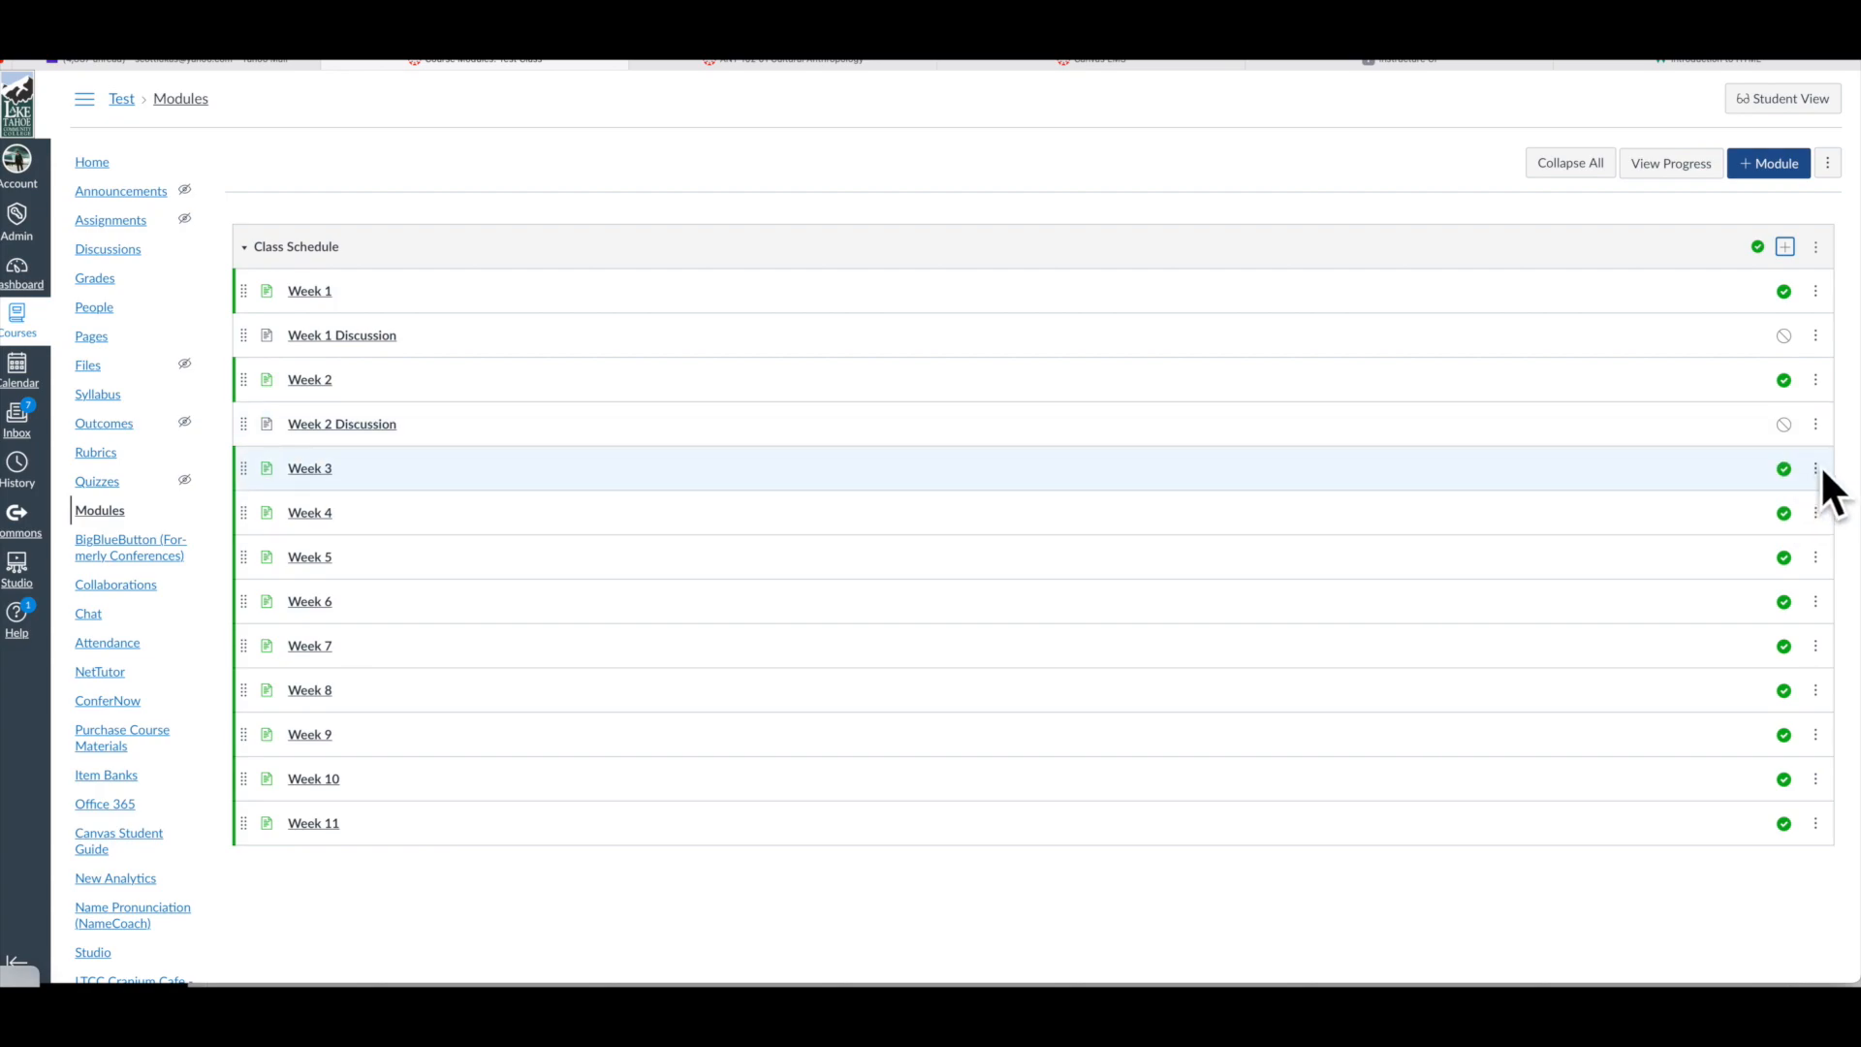
- Add a new page named "Week 3 Discussion" to the Class Schedule module and place it directly below Week 3
click(1786, 247)
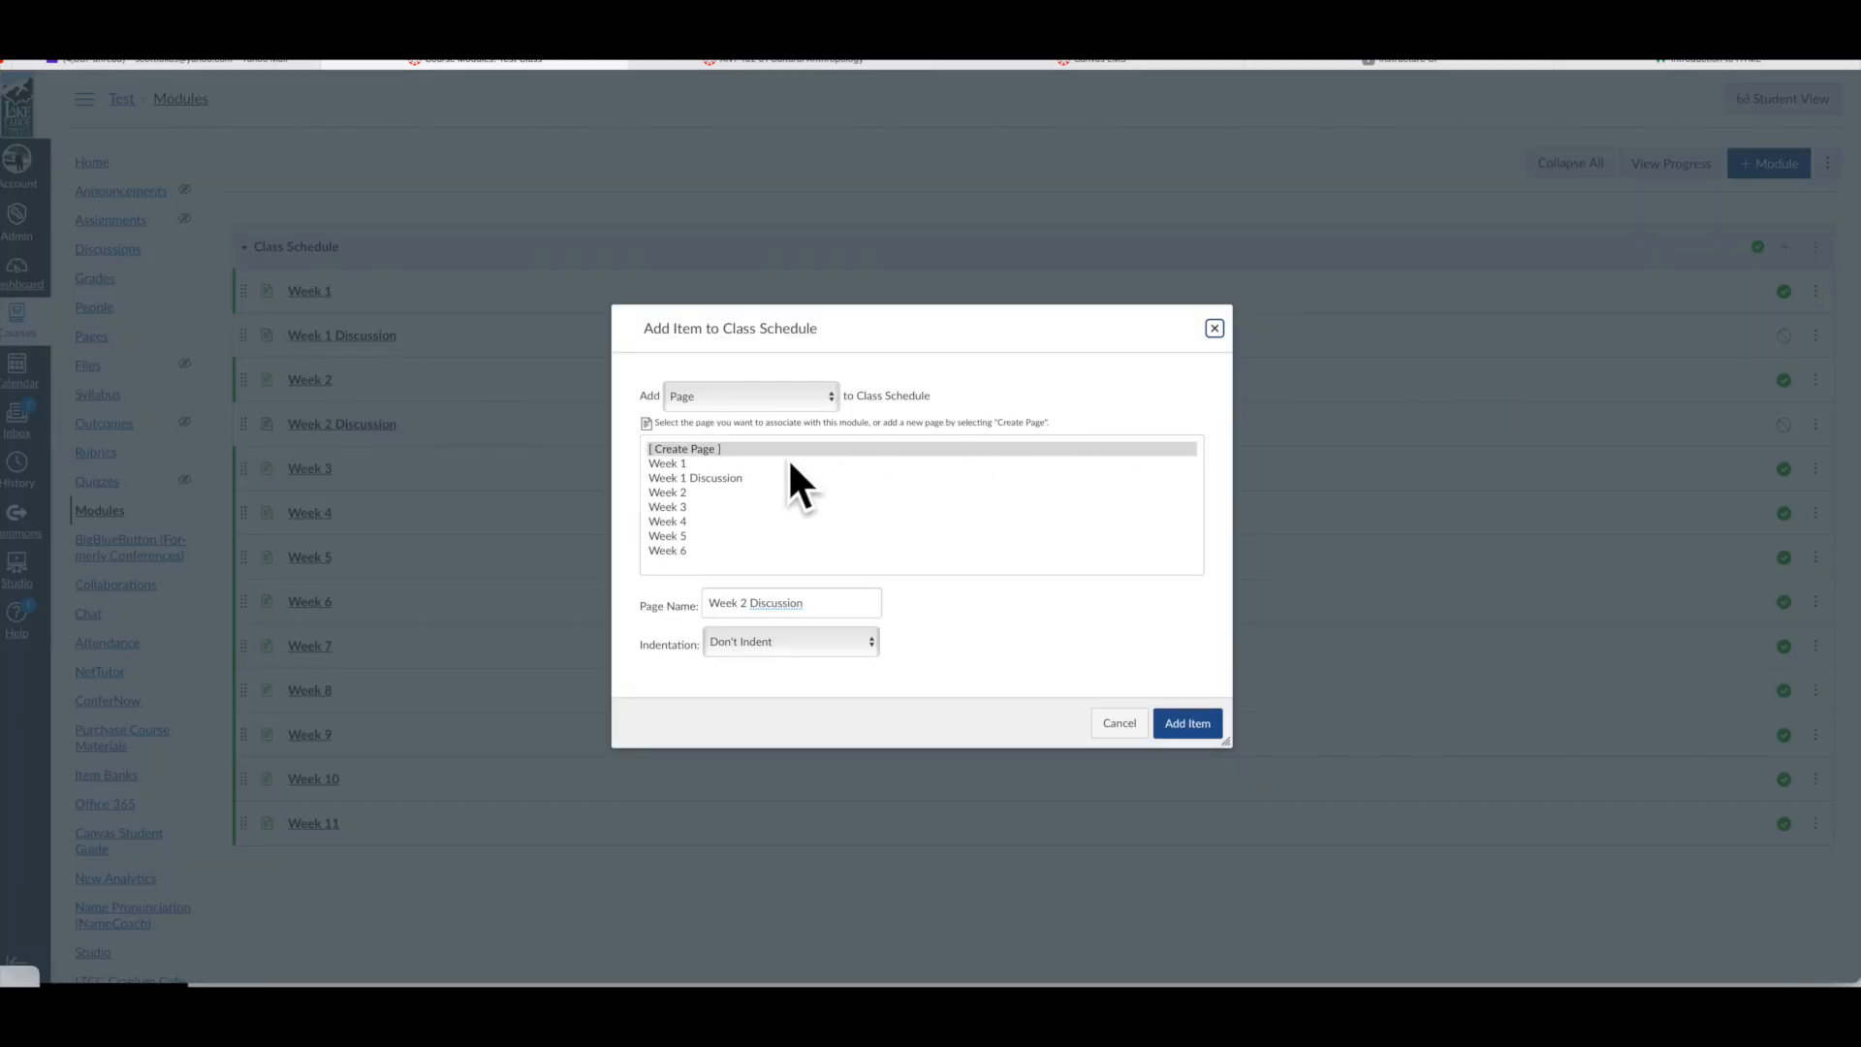
click(712, 451)
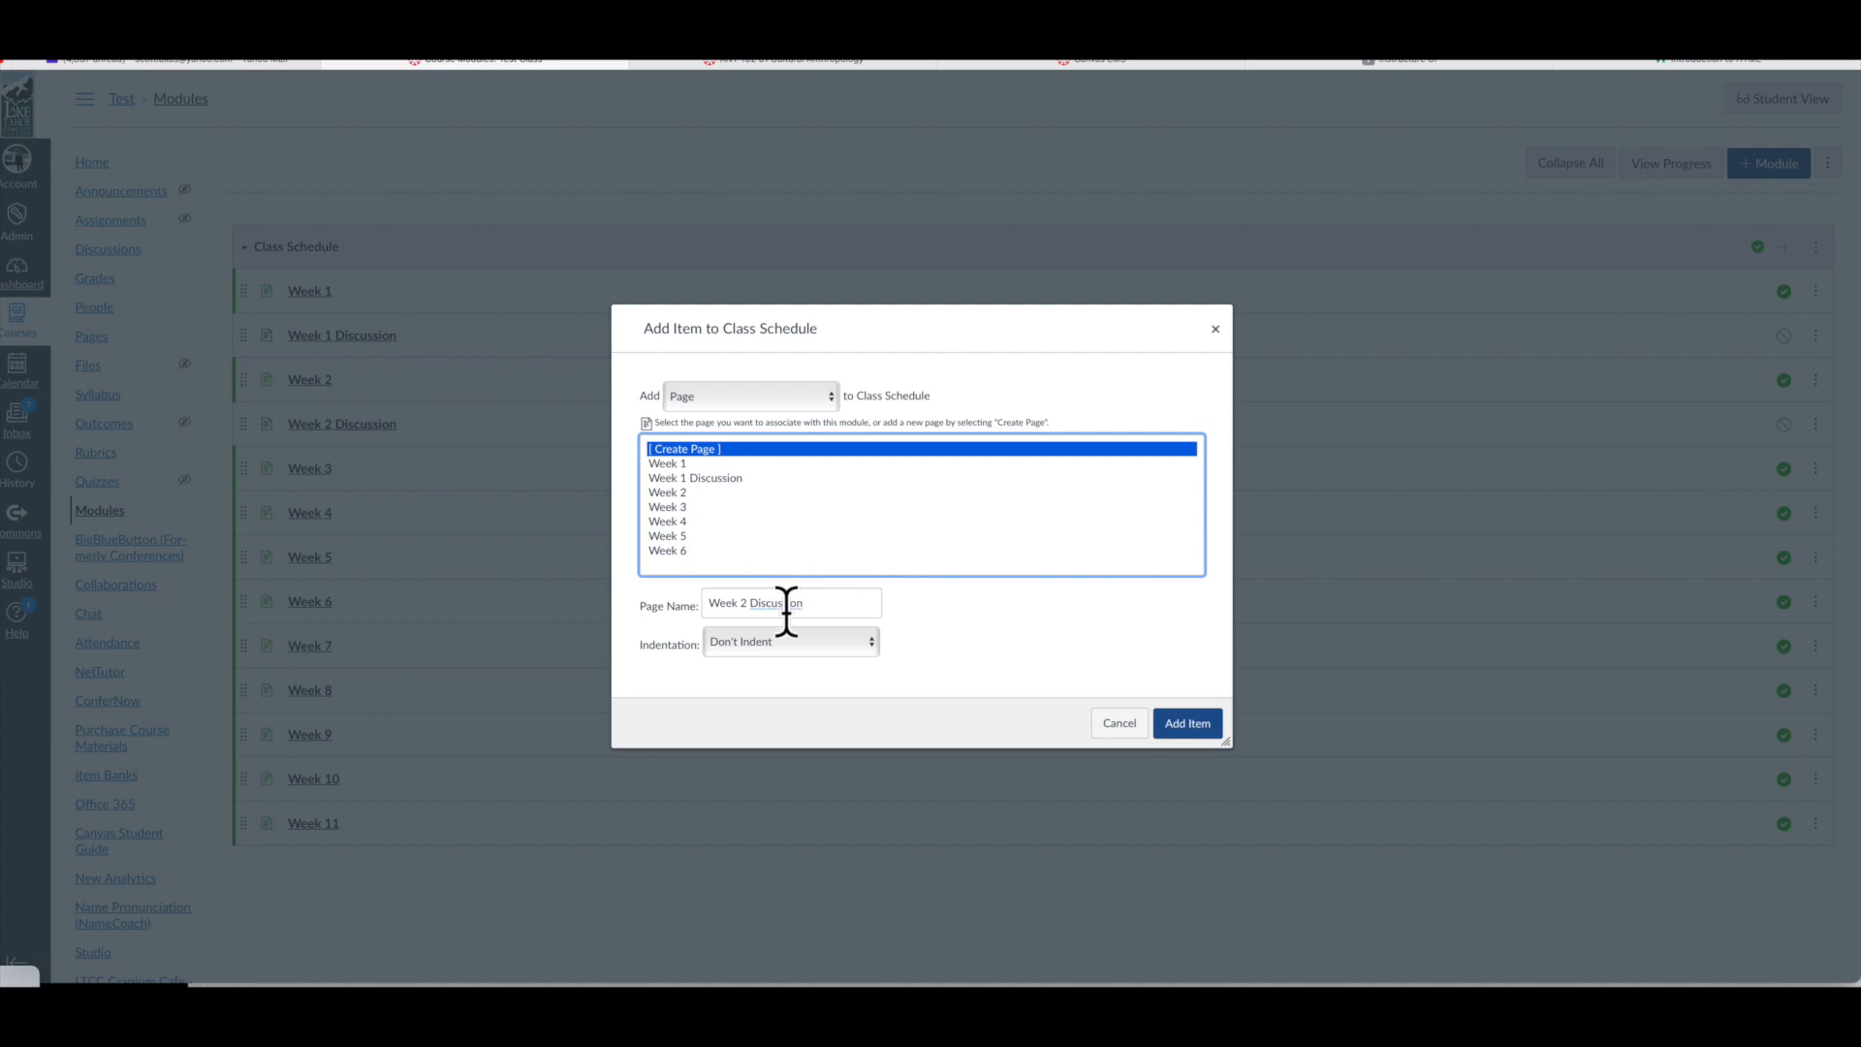
click(748, 604)
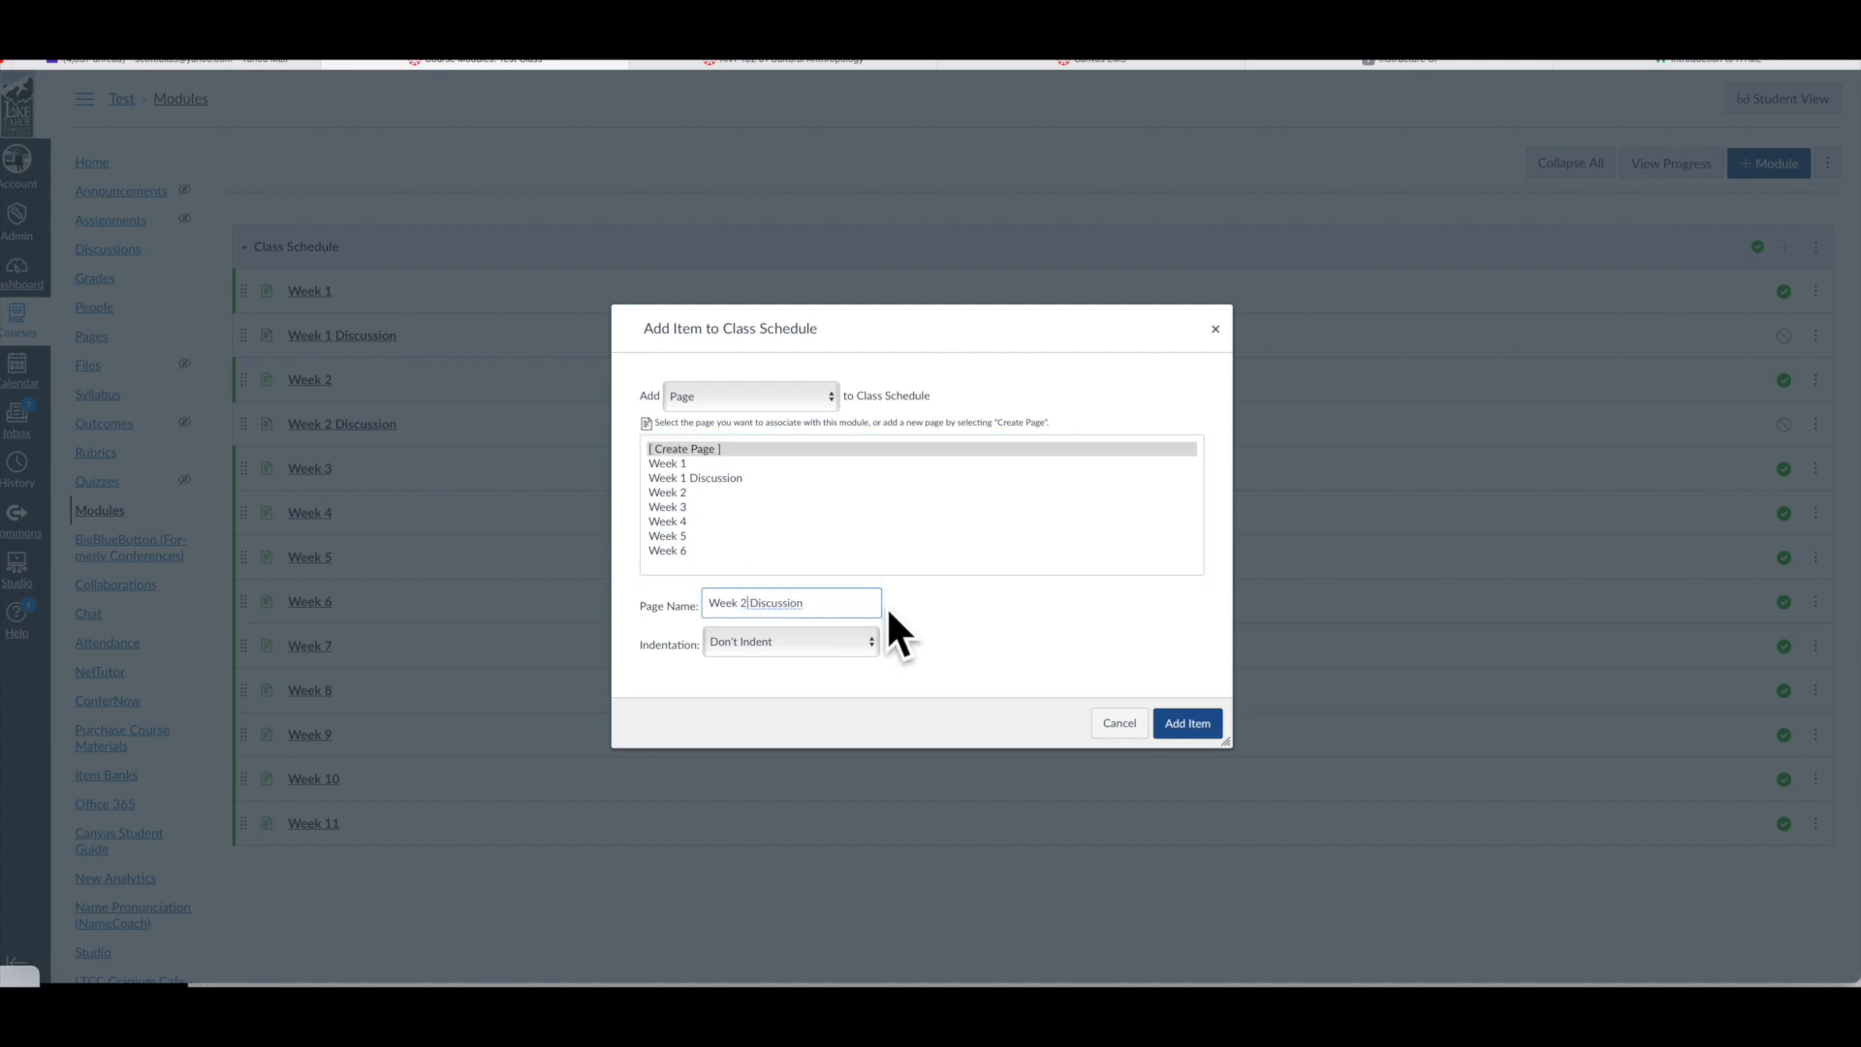
key(BackSpace)
text(3)
key(Return)
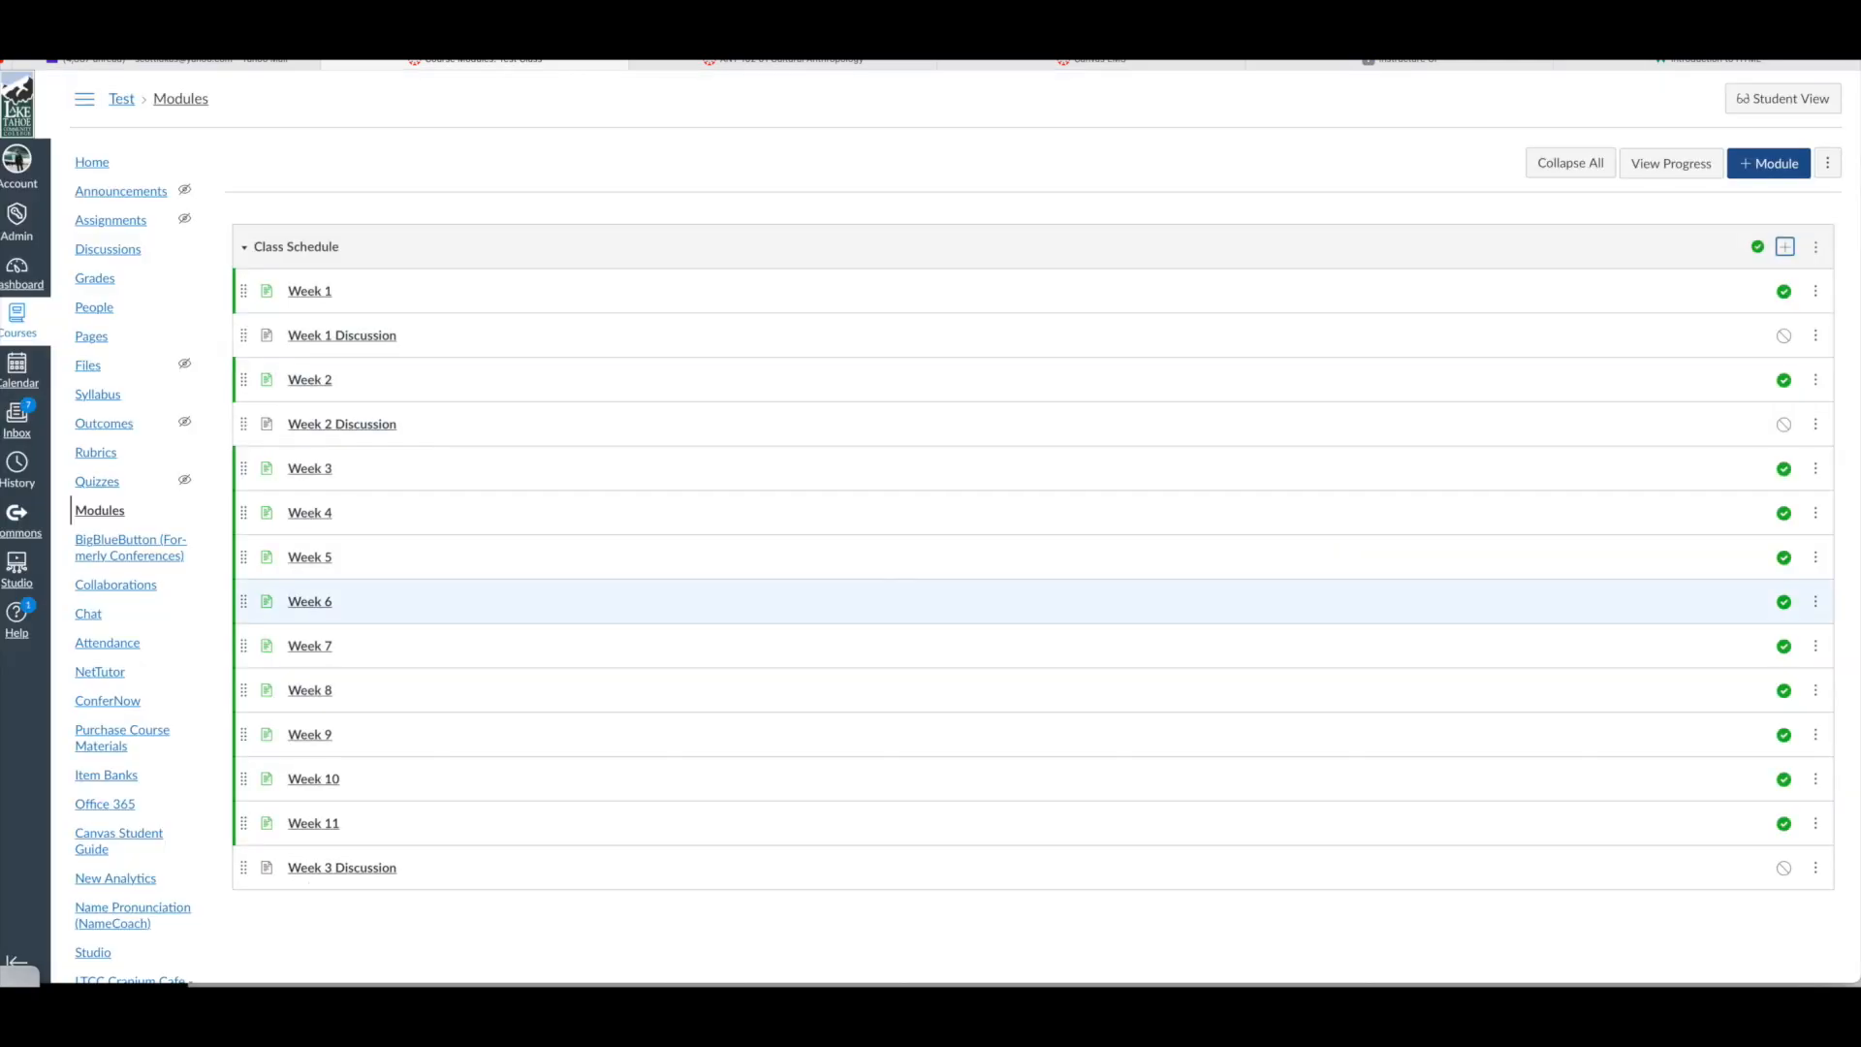
drag(243, 869, 291, 518)
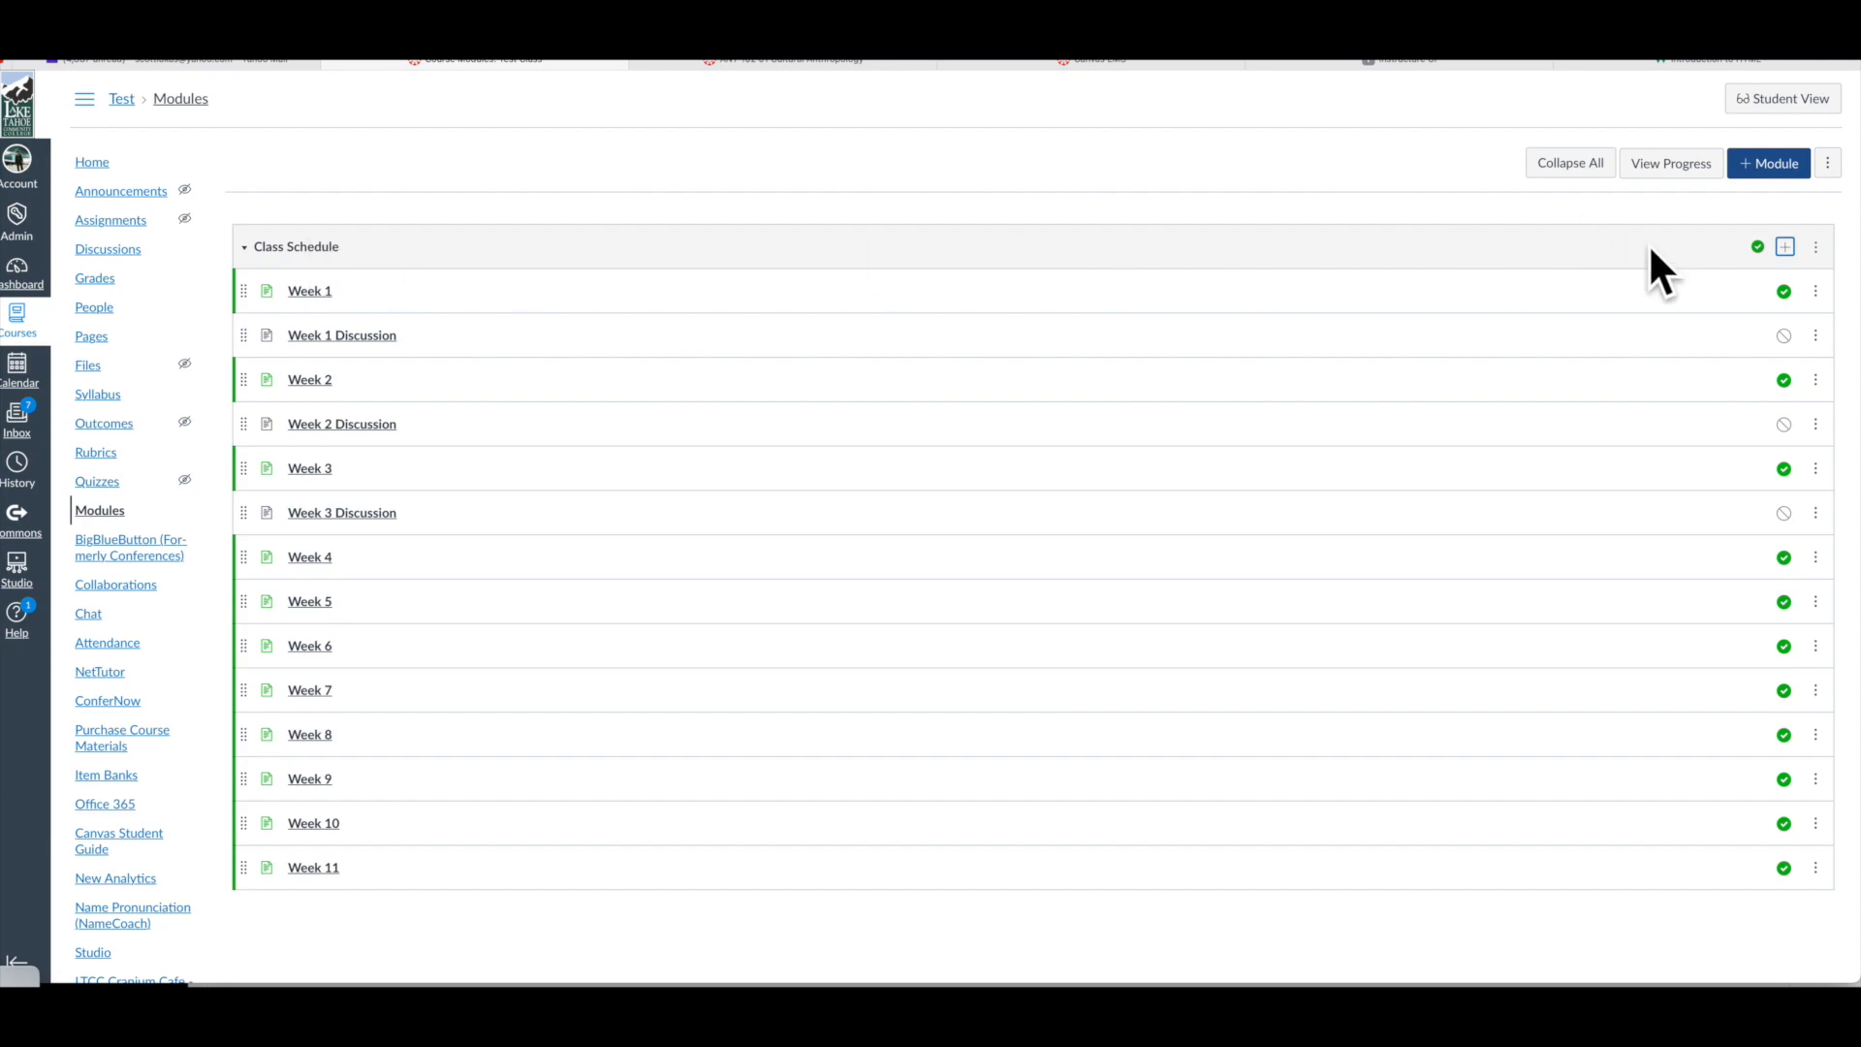
- Add a new page named "Week 4 Discussion" to the Class Schedule module and place it directly below Week 4
click(1786, 247)
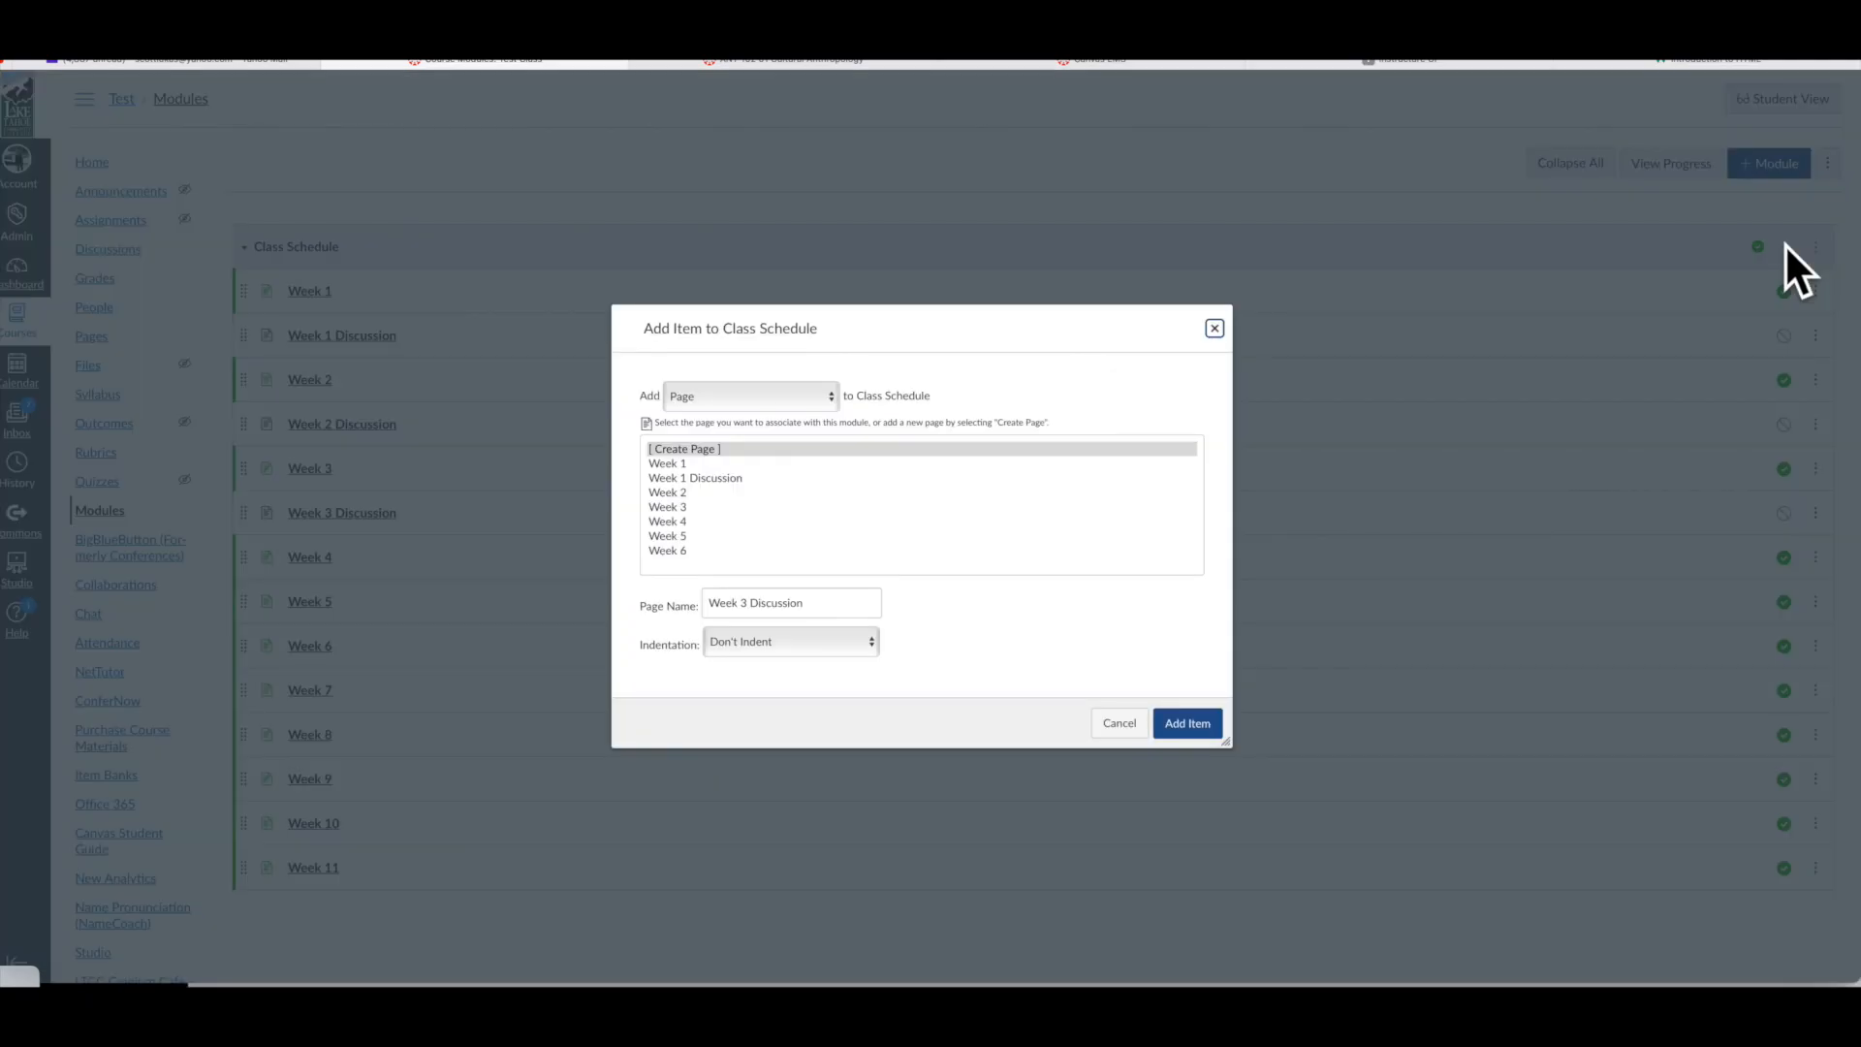
click(1120, 721)
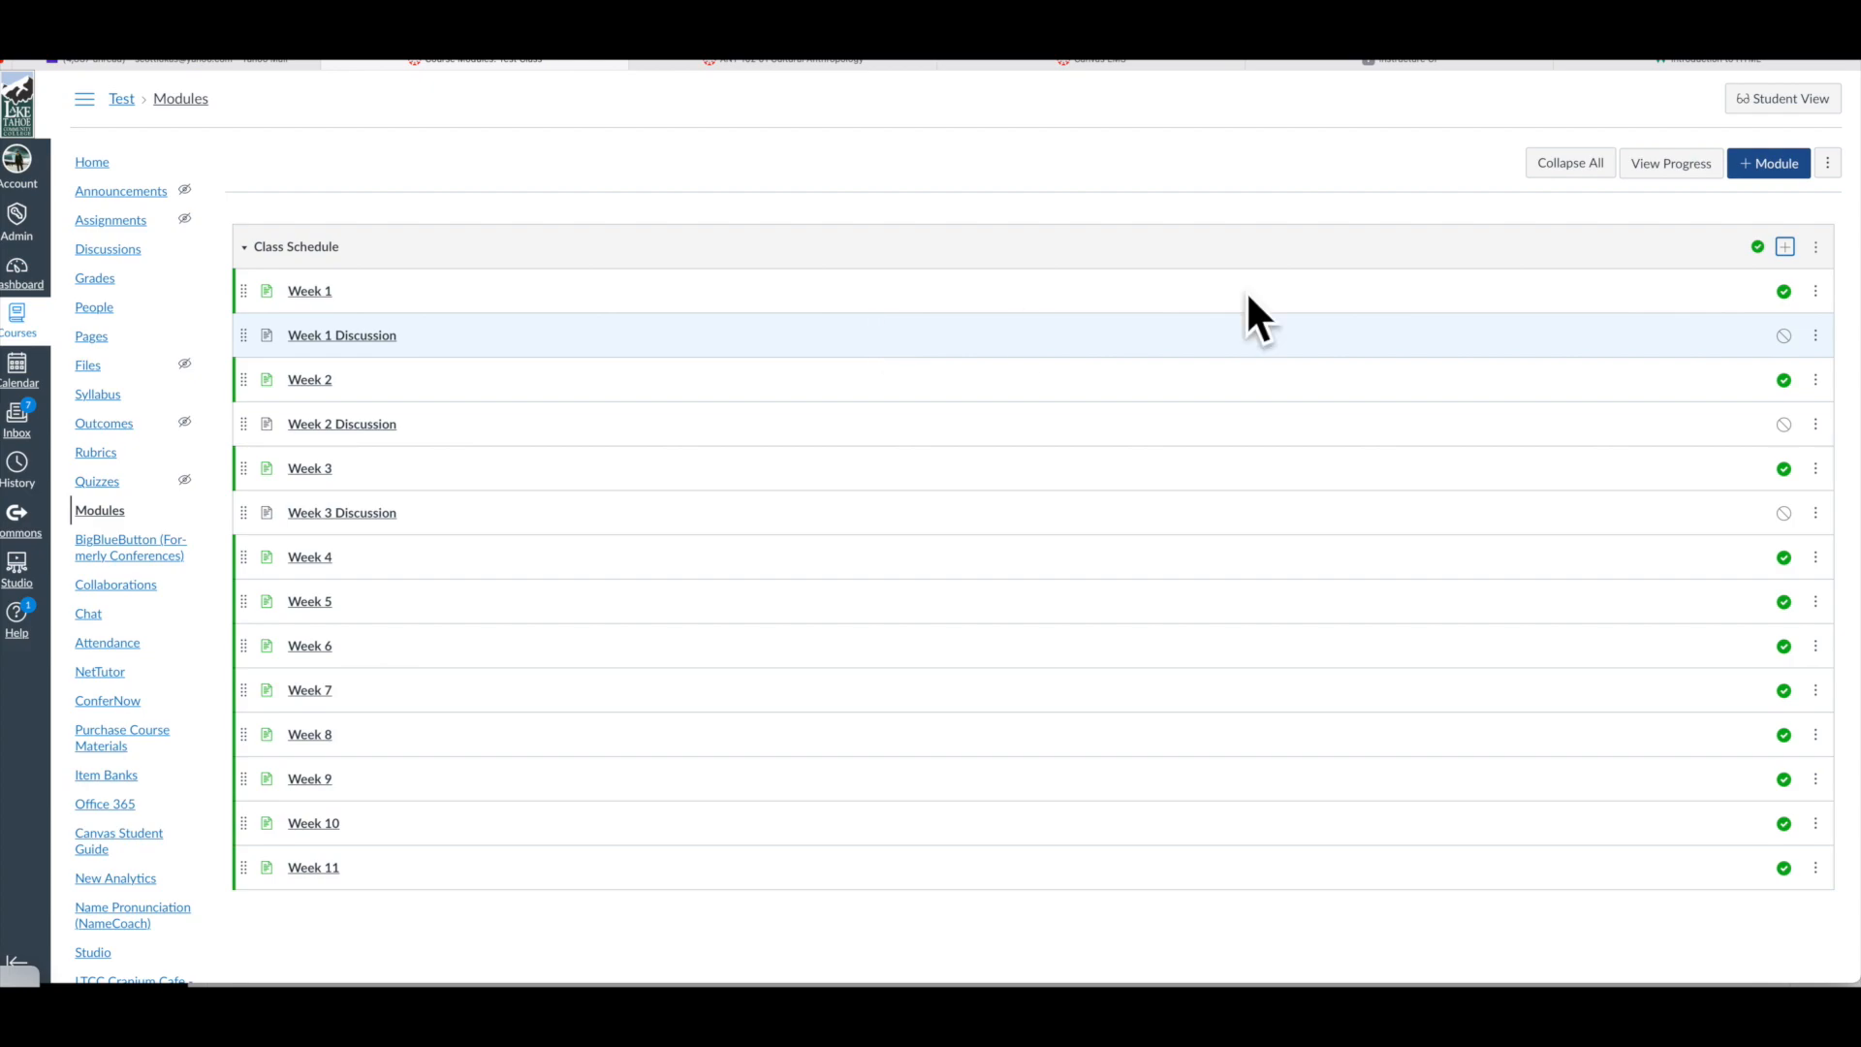
click(1785, 246)
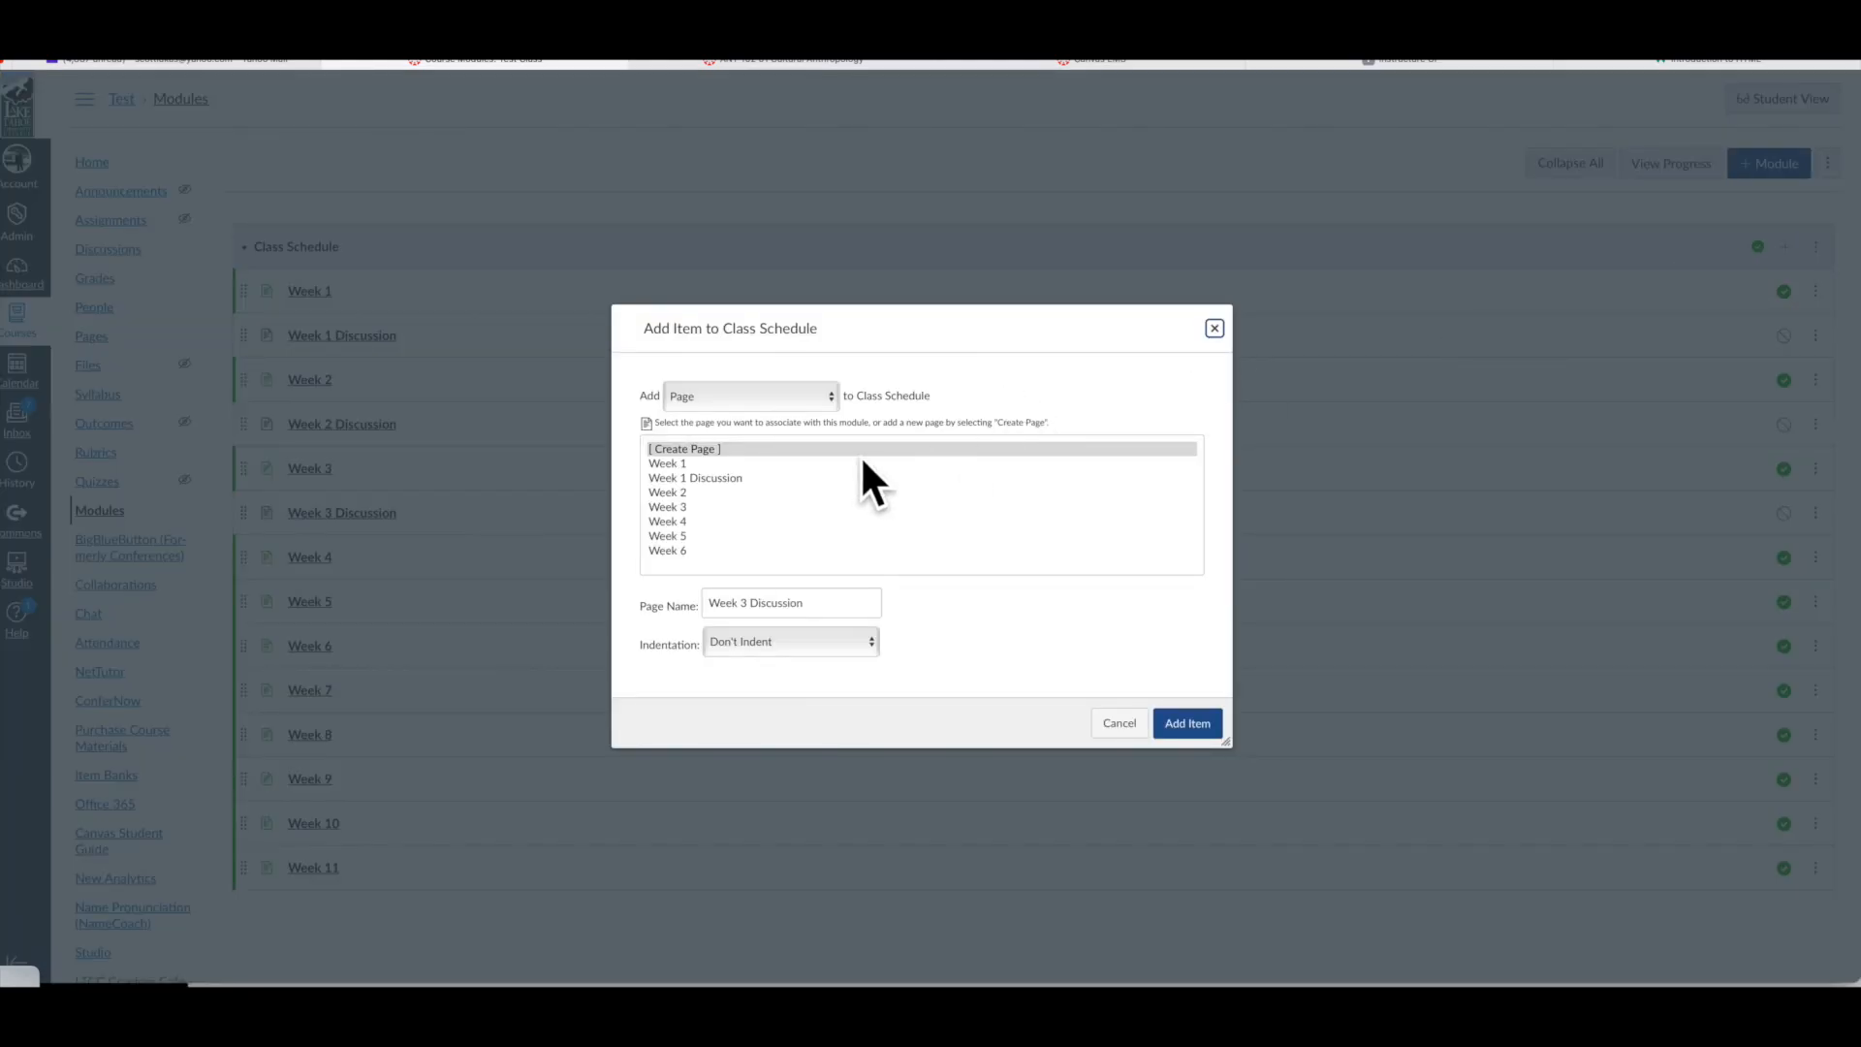
click(755, 605)
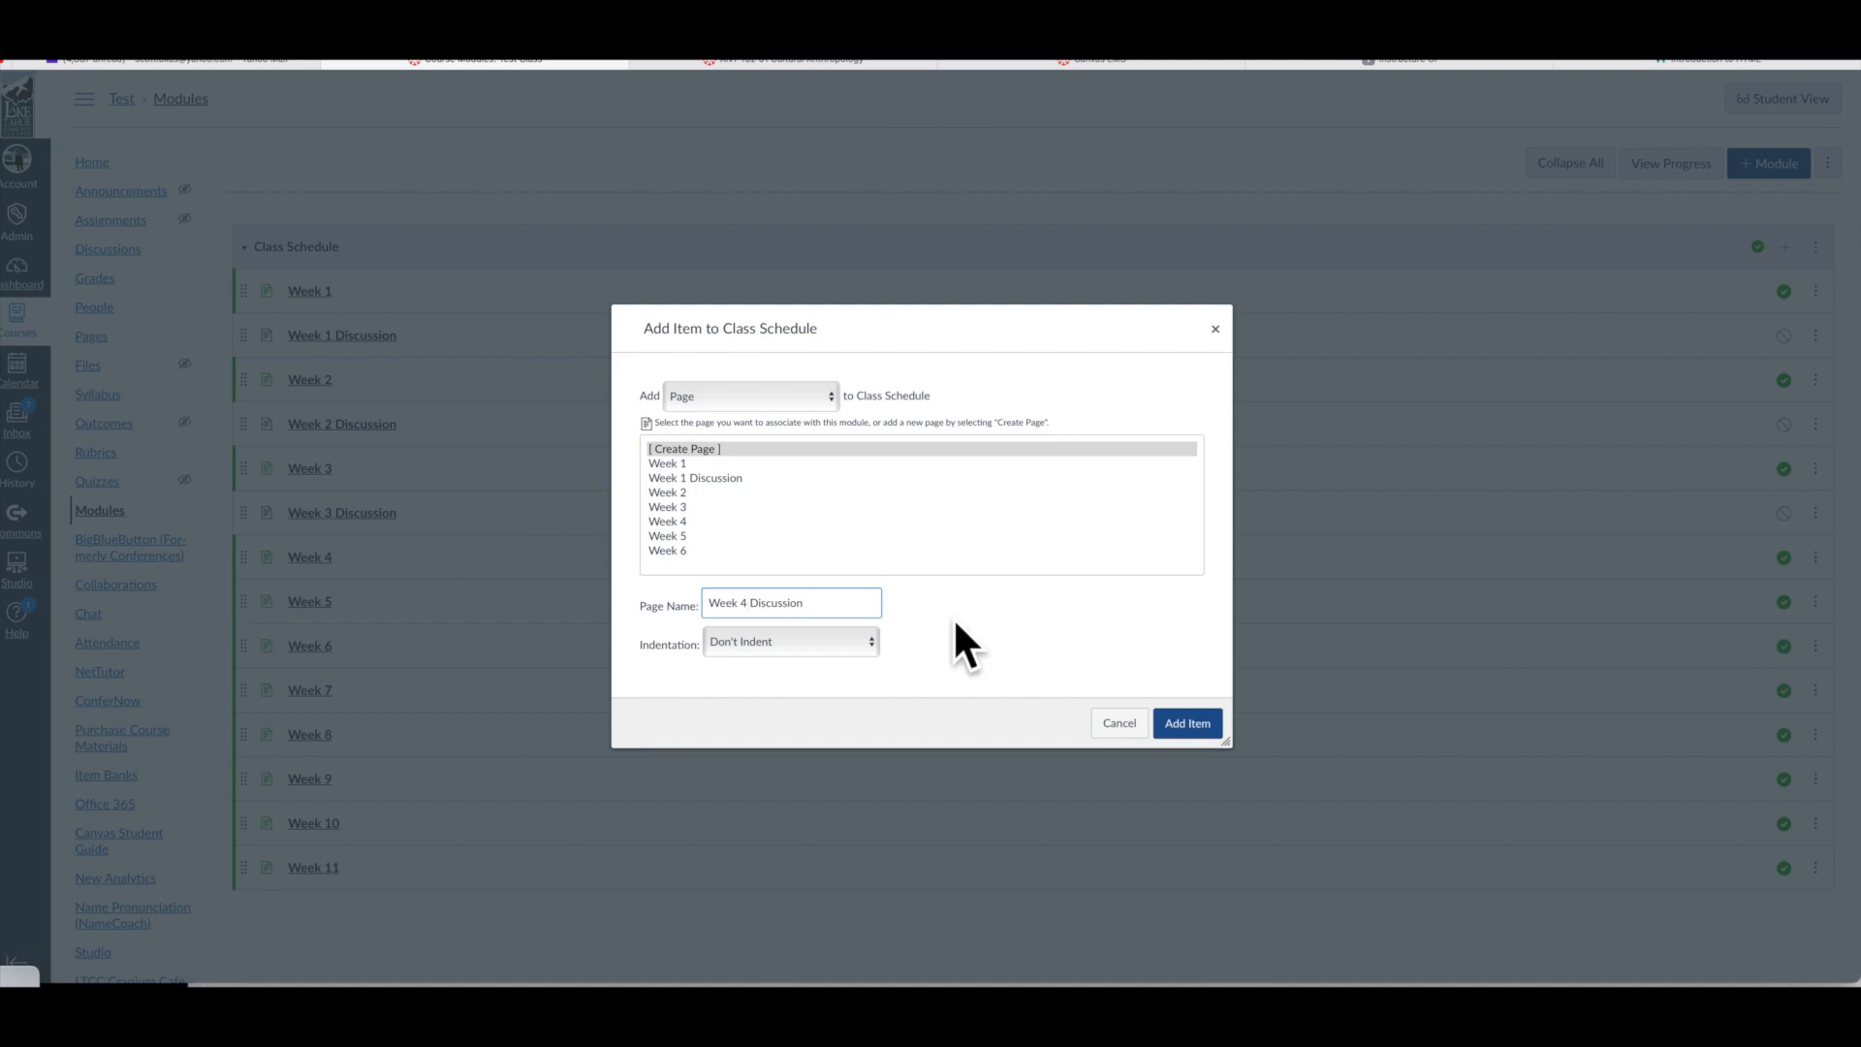
click(1200, 720)
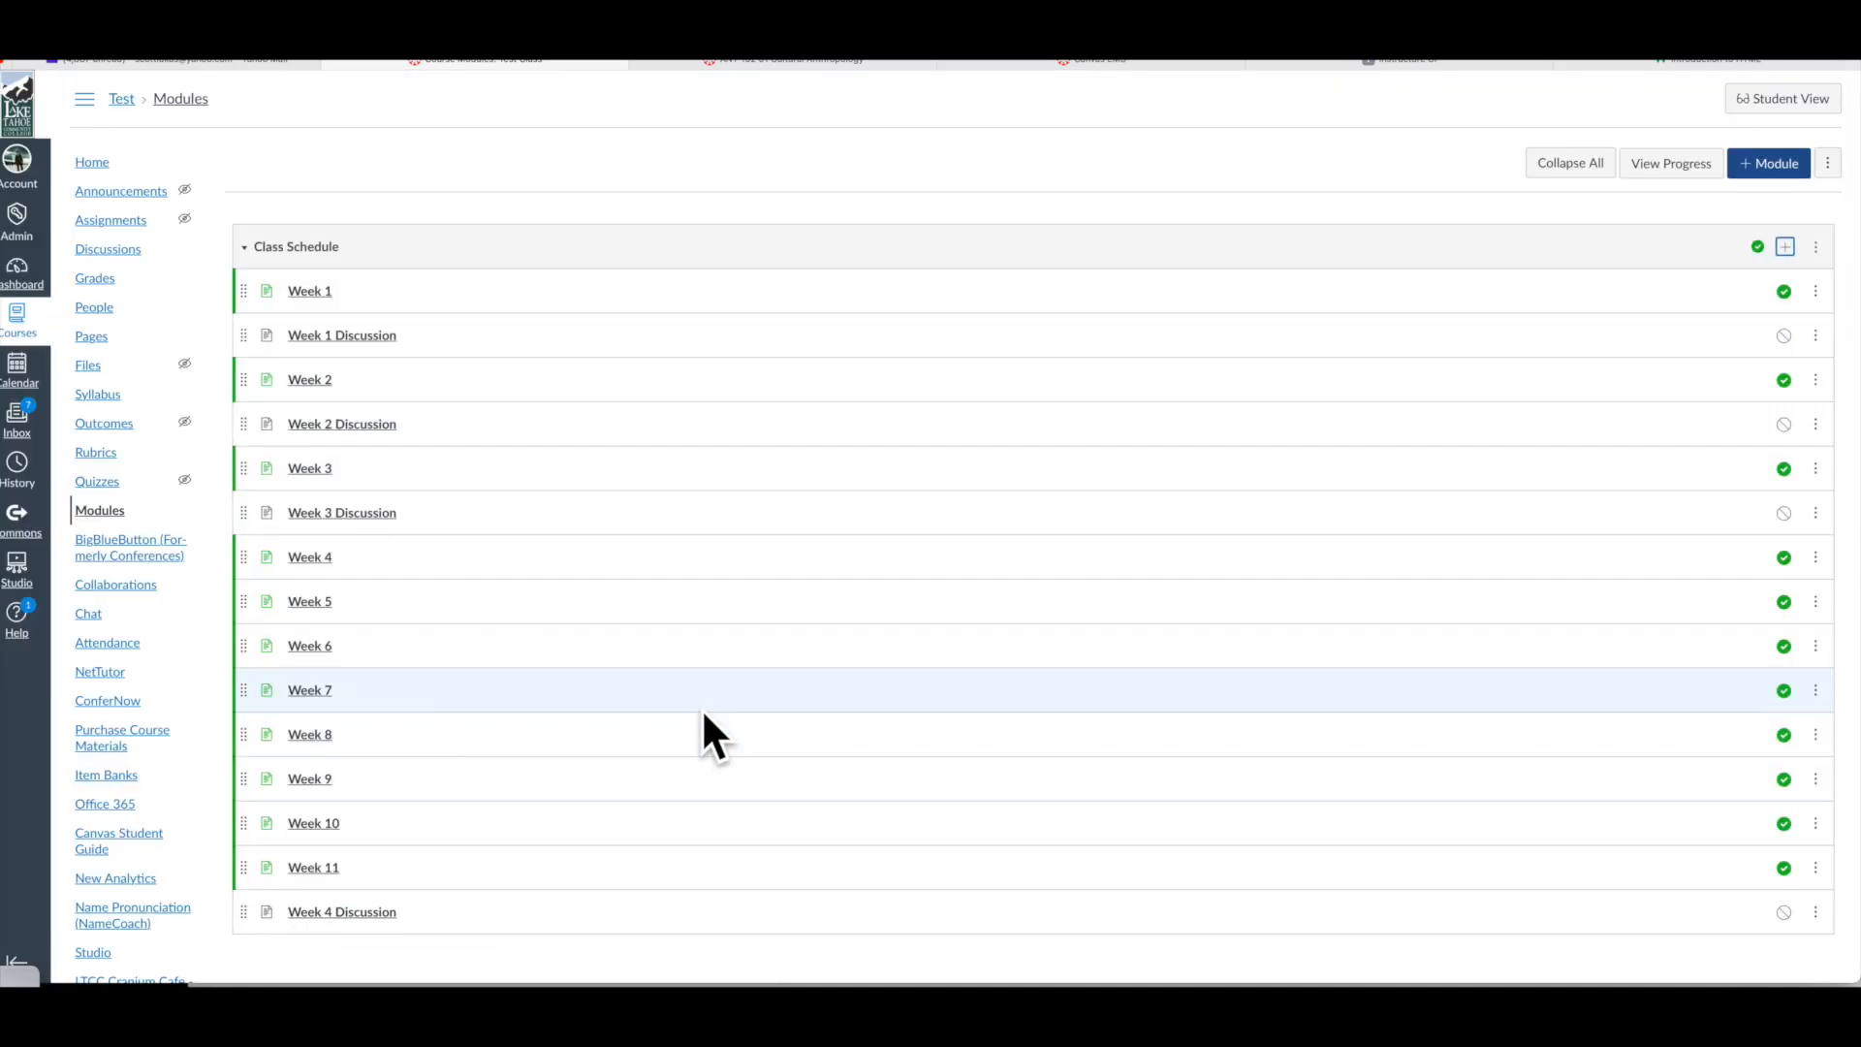
drag(247, 913, 282, 603)
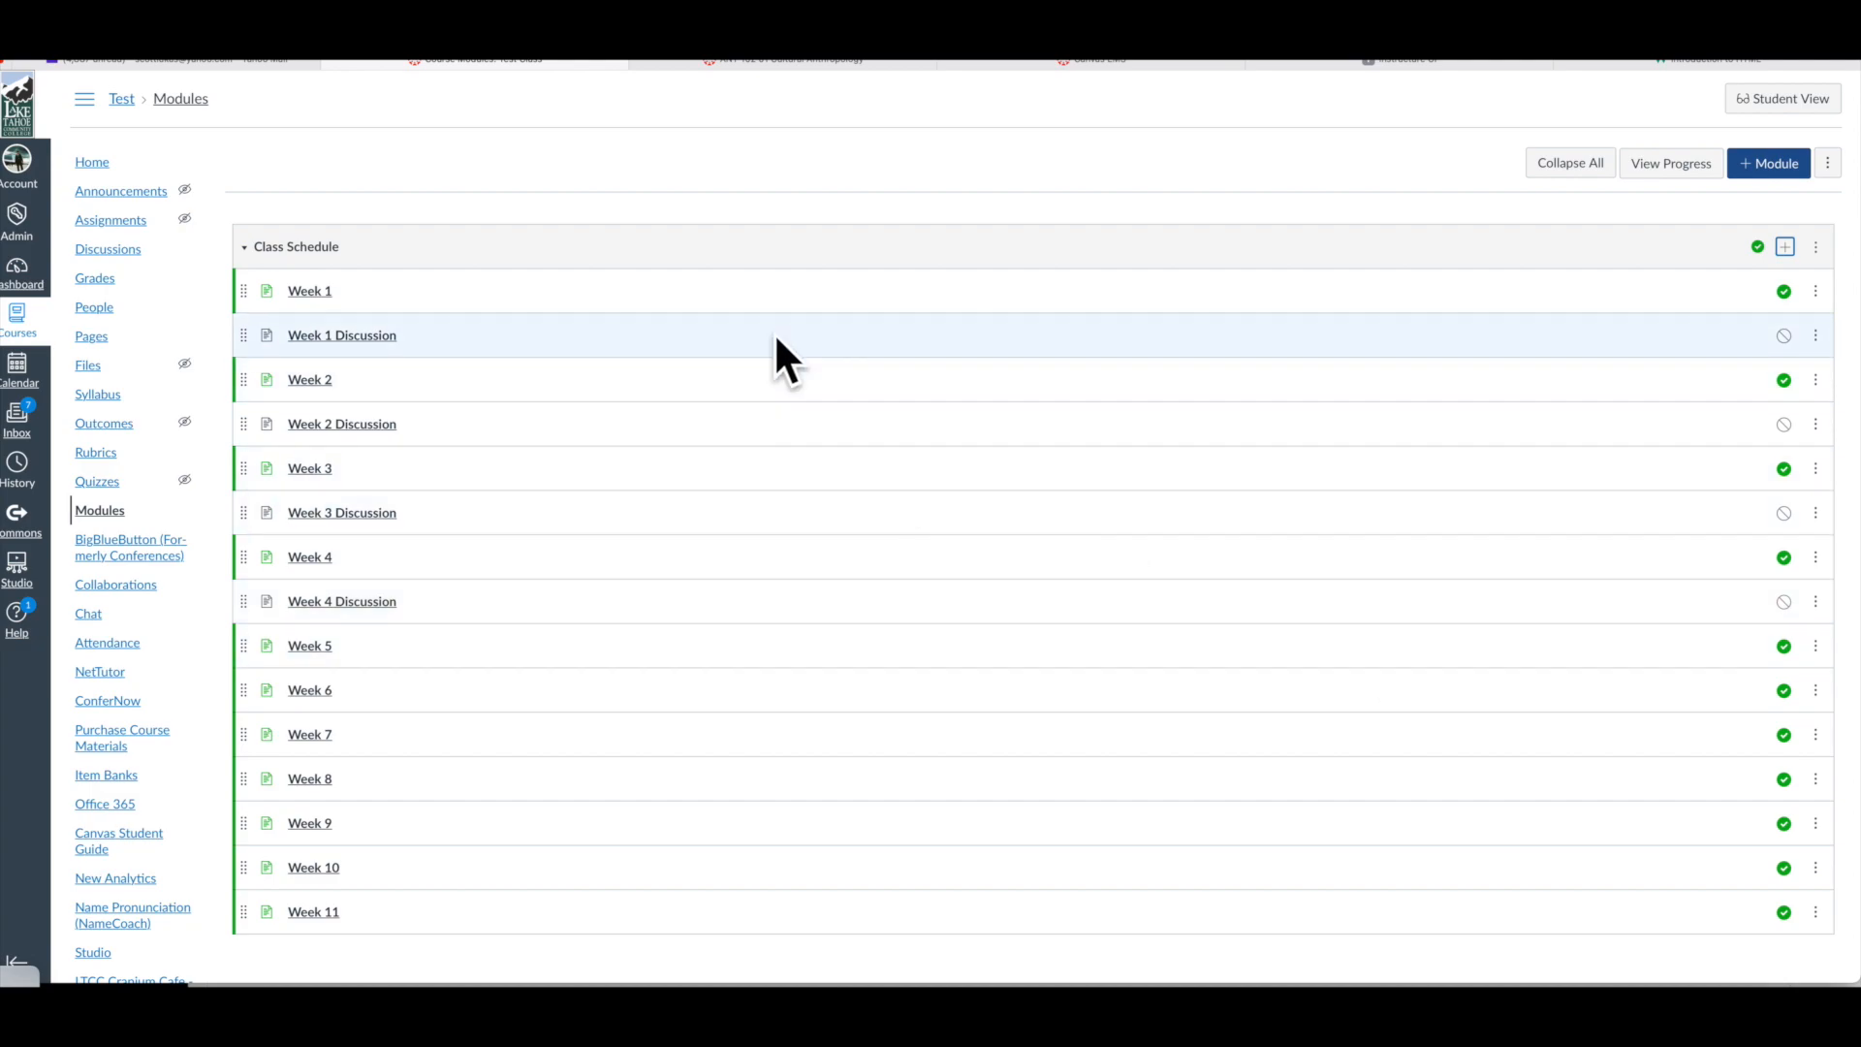
- Add a new page named "Week 1 Quiz" to the Class Schedule module and place it directly below Week 1 Discussion
click(1785, 247)
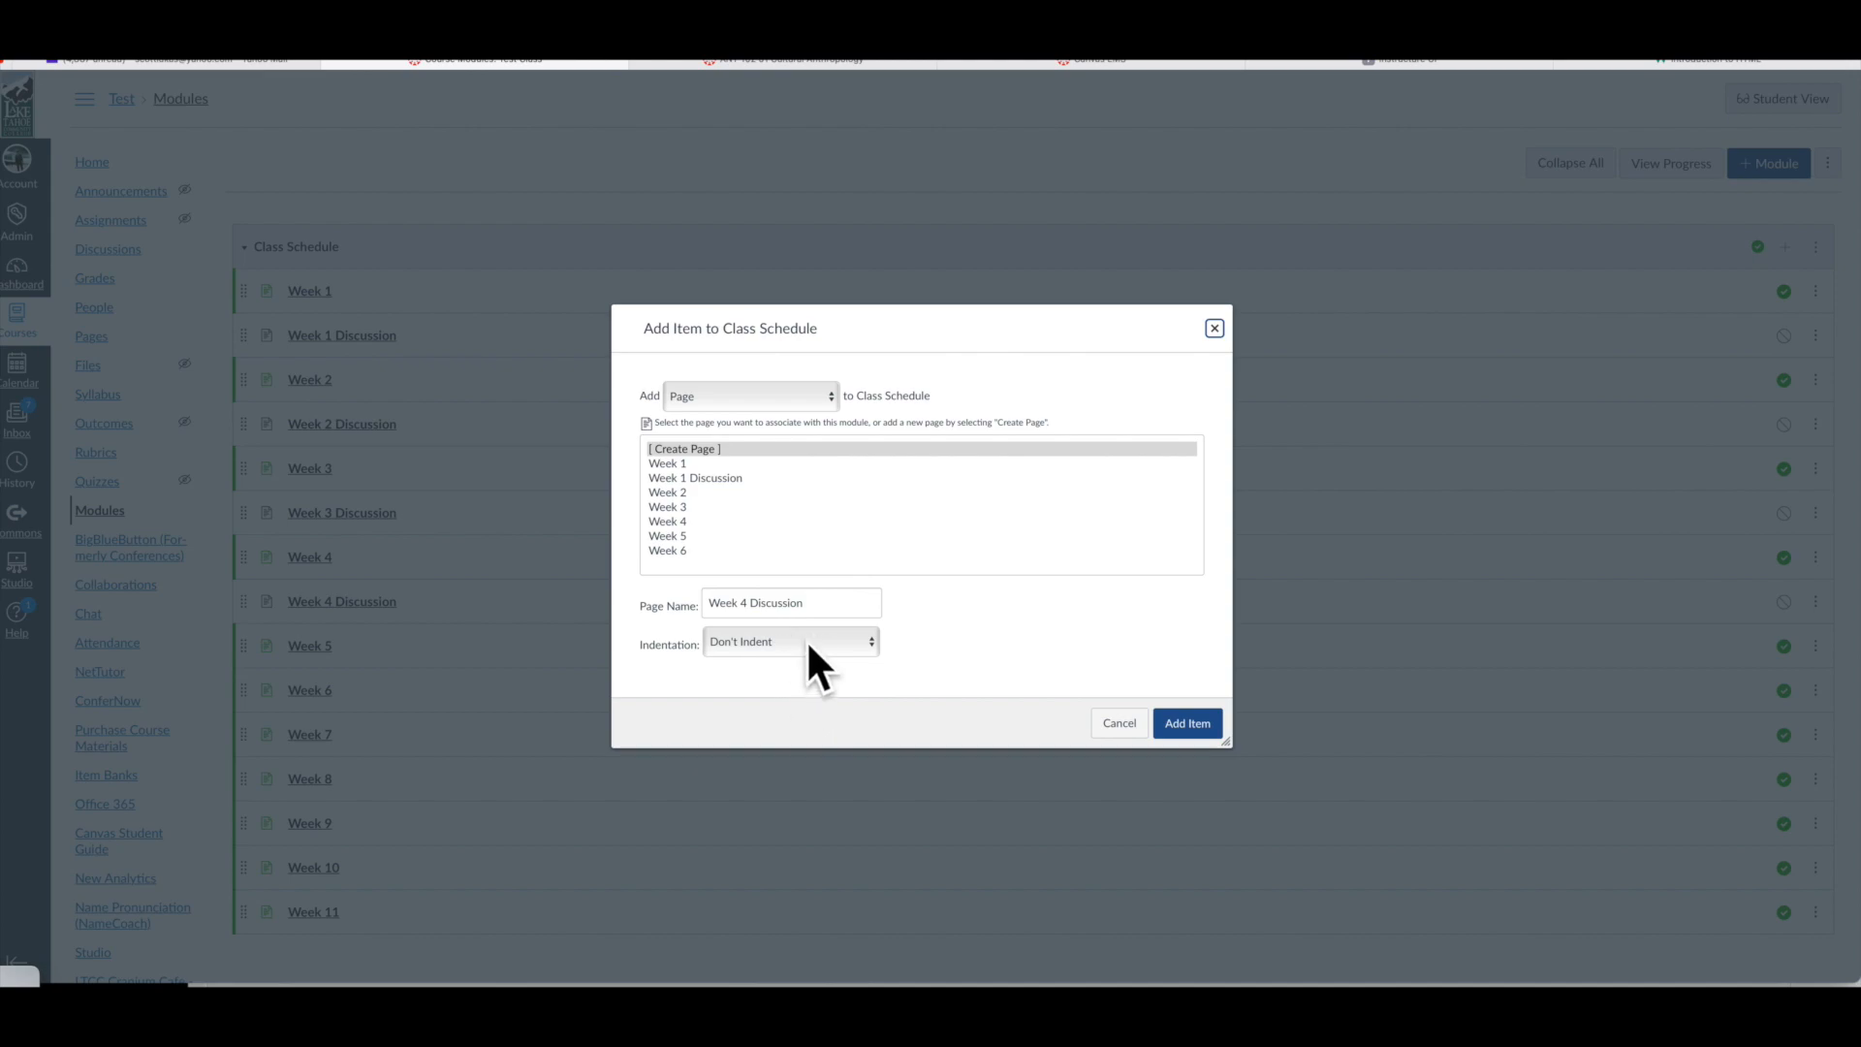
drag(812, 608, 624, 603)
text(Week 1 Quiz)
click(1196, 719)
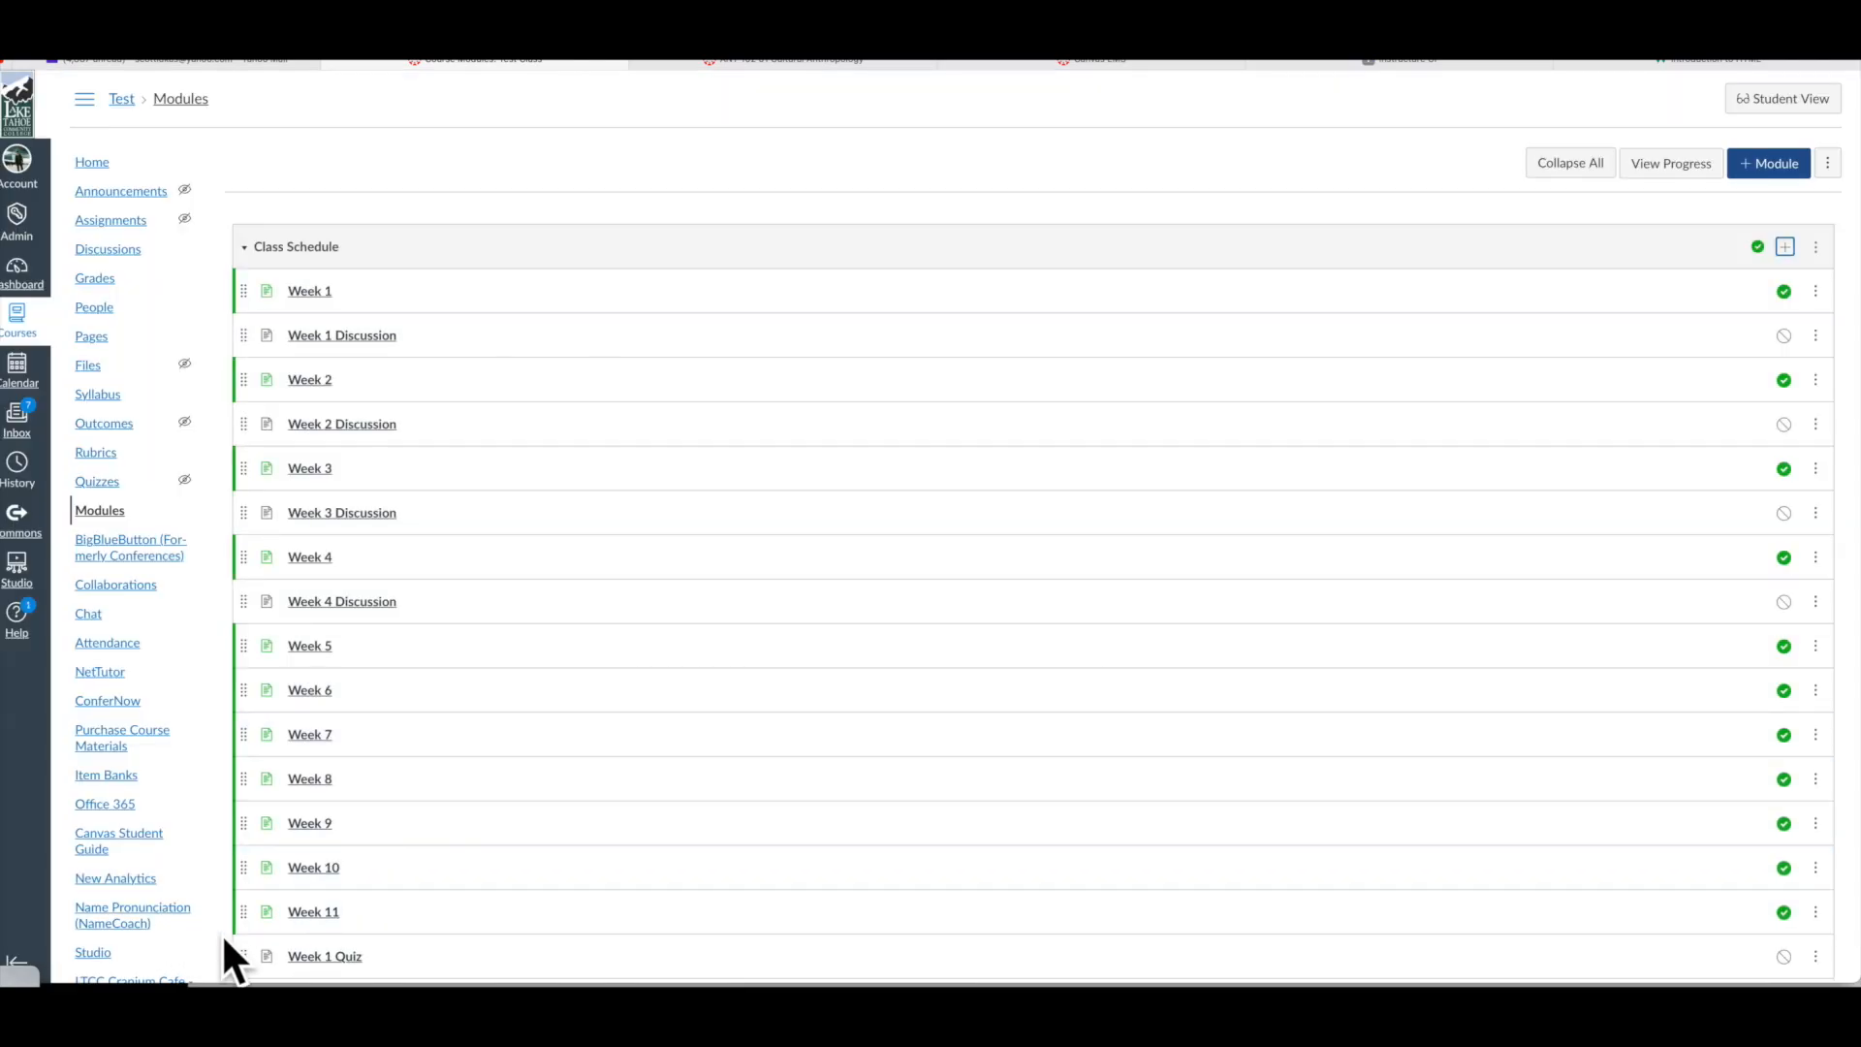
drag(244, 958, 314, 353)
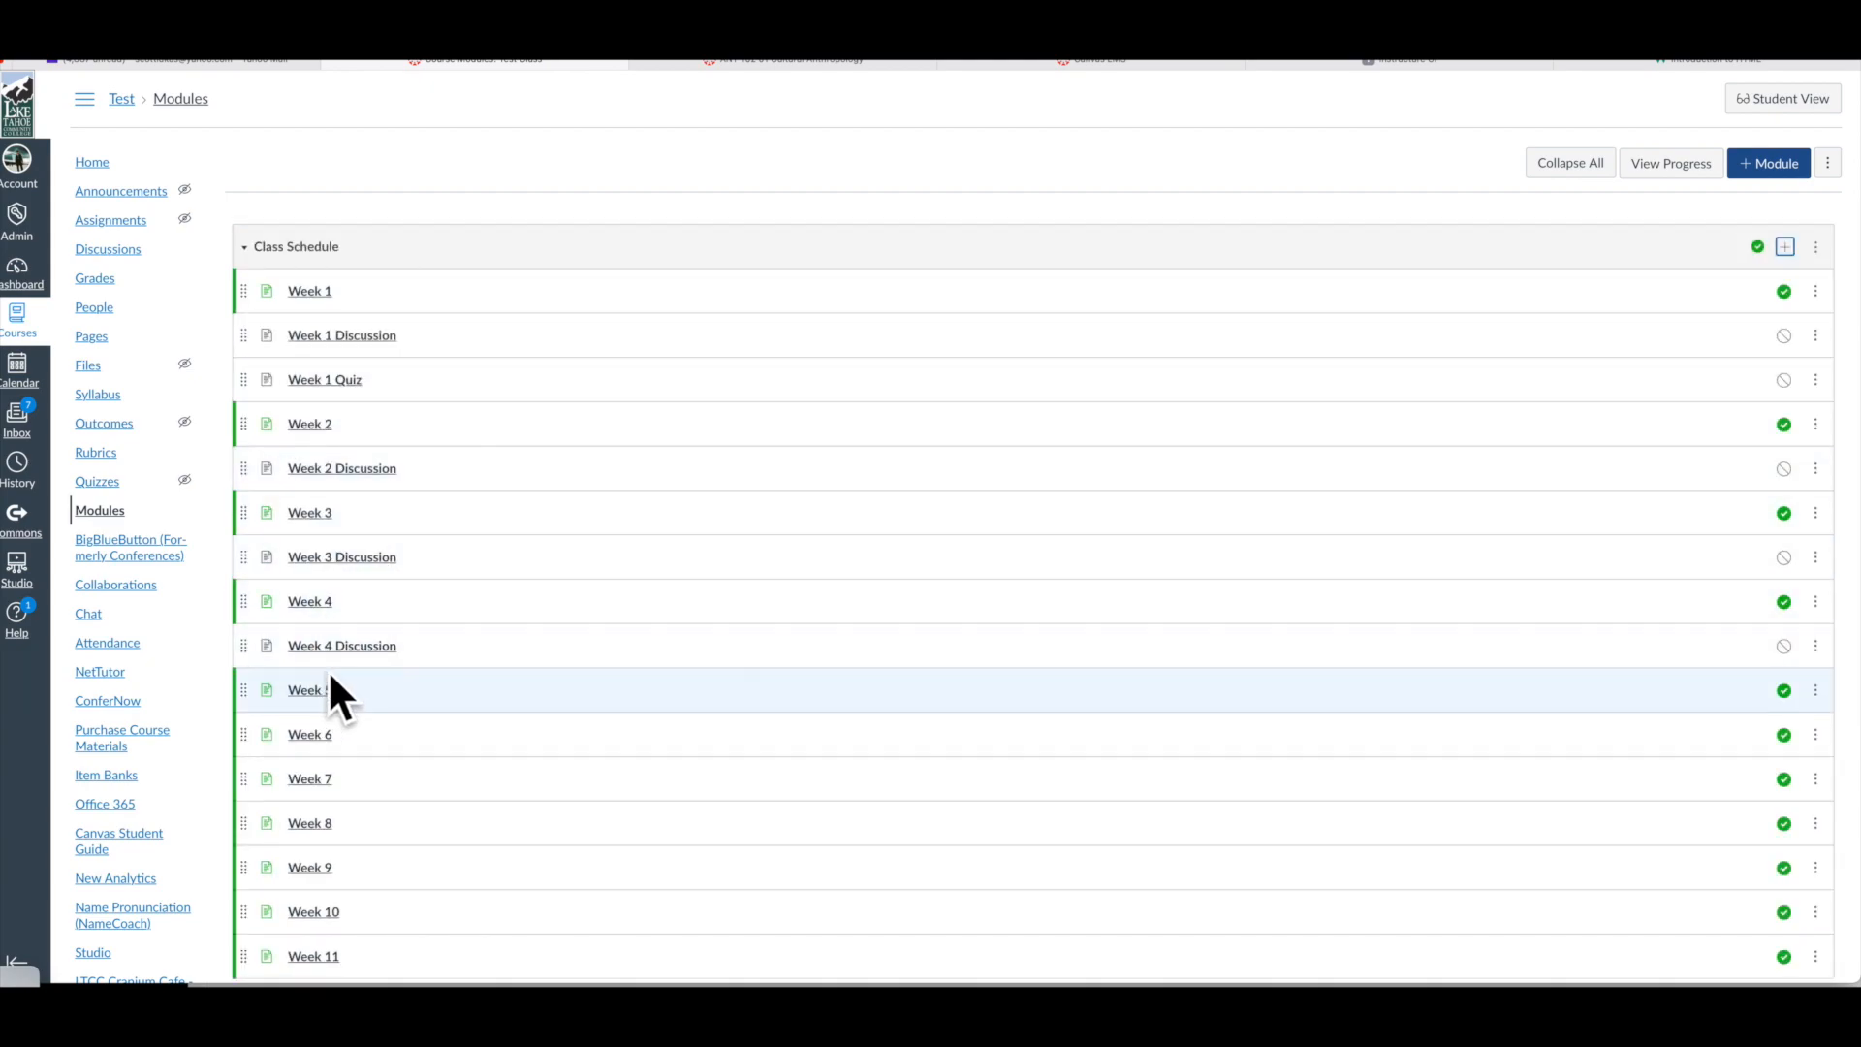
- Add a new page named "Week 5 Discussion" to the Class Schedule module and place it directly below Week 5
click(1786, 245)
click(784, 602)
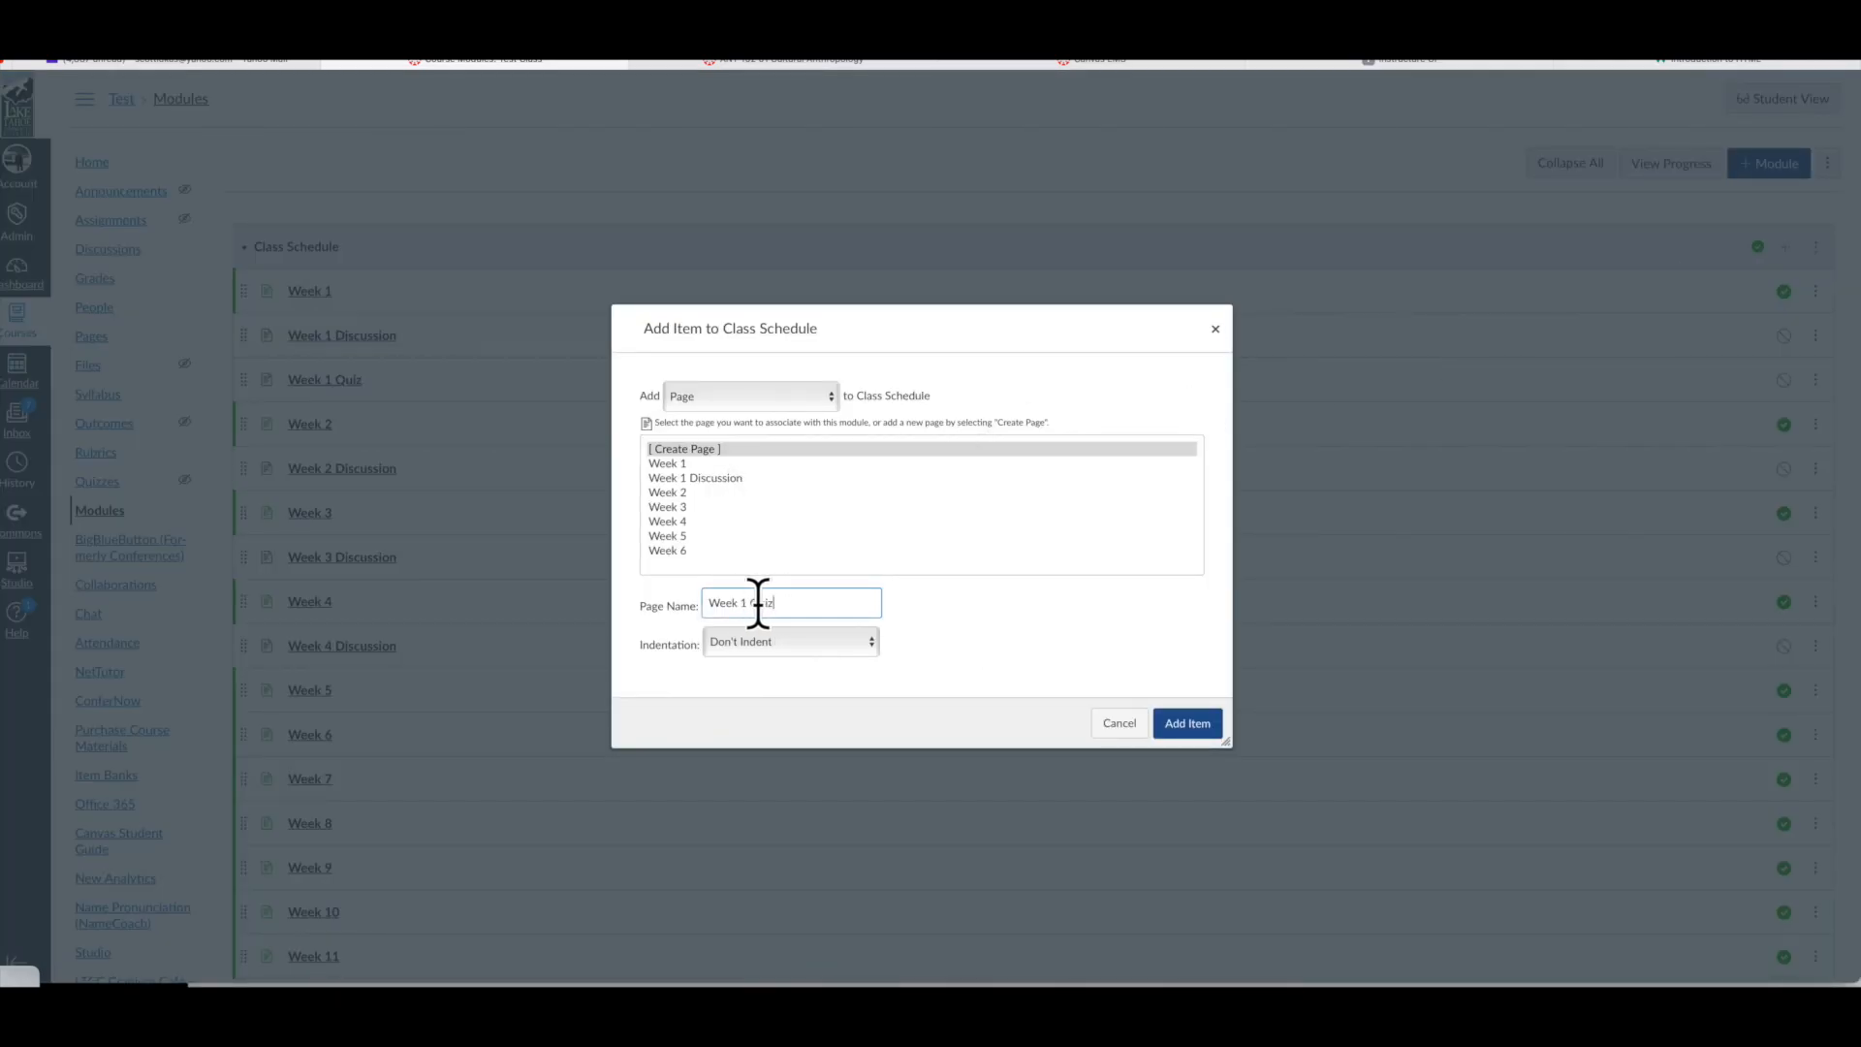
click(727, 479)
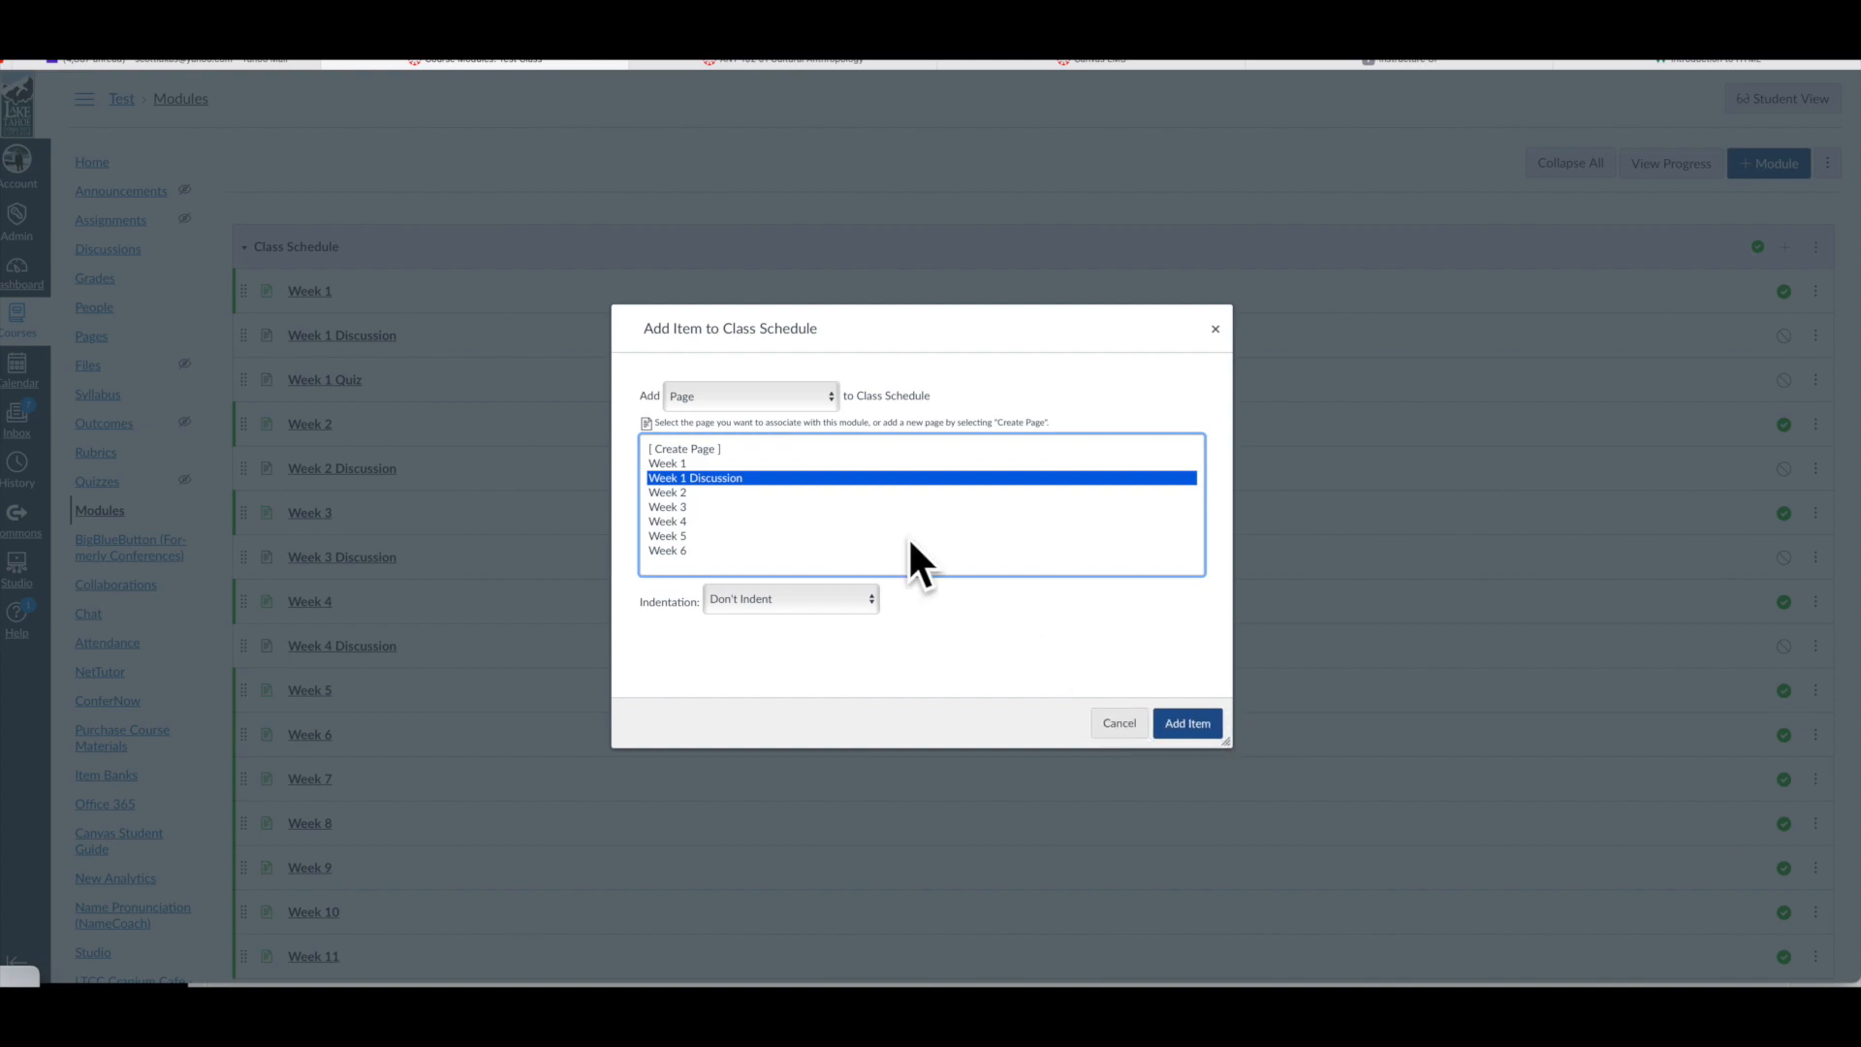
click(712, 449)
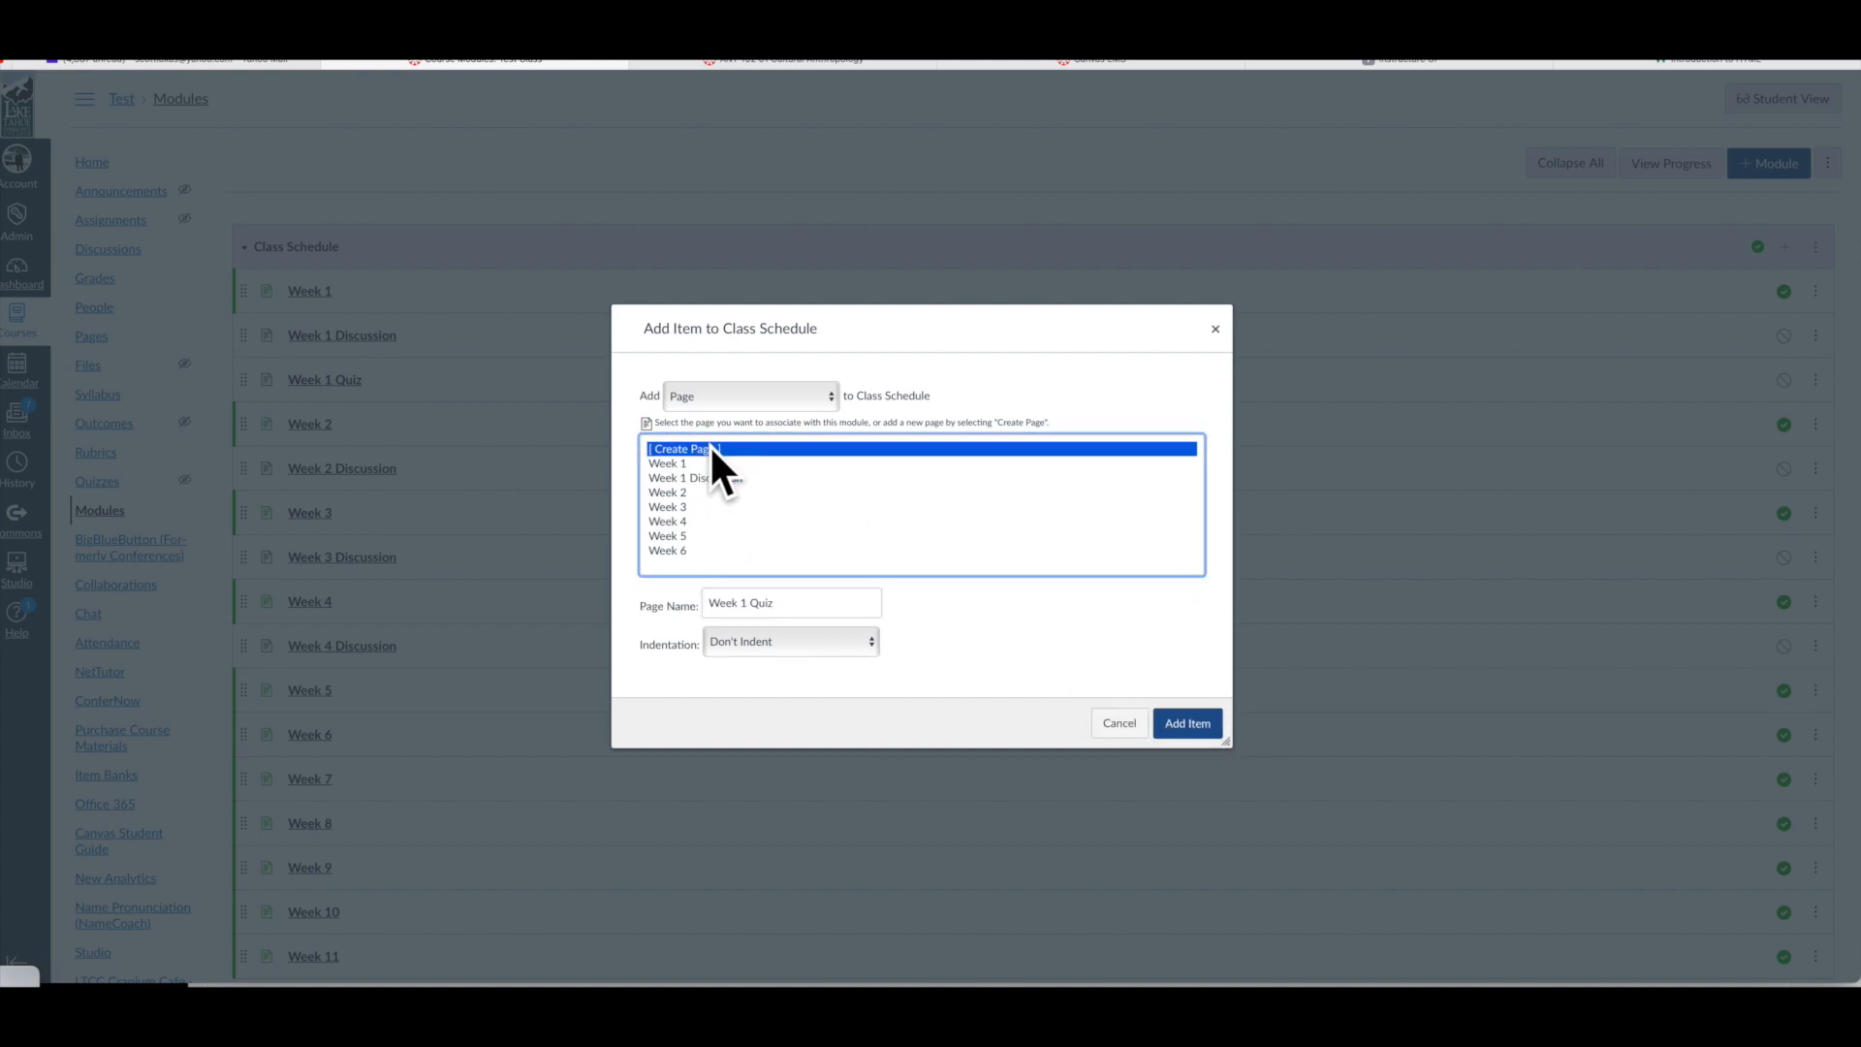
click(781, 602)
click(744, 603)
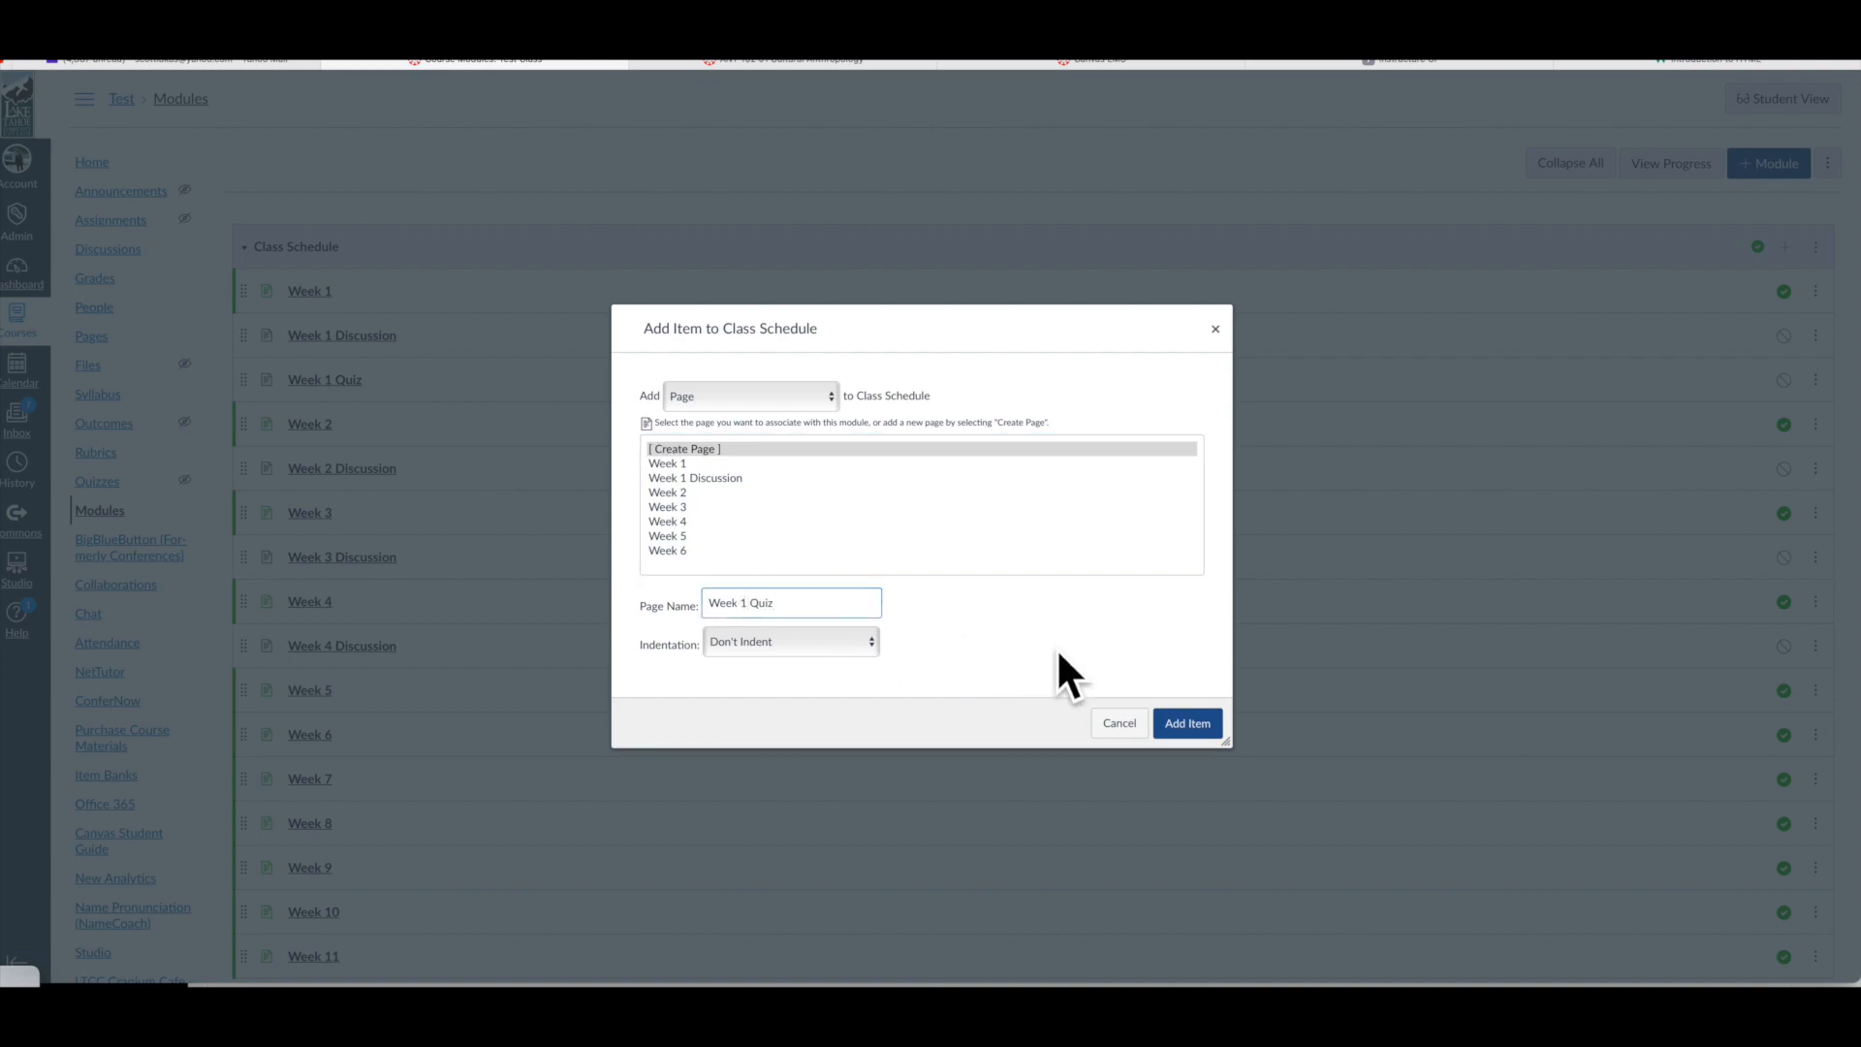
key(BackSpace)
text(5)
double_click(761, 603)
text(Discussio)
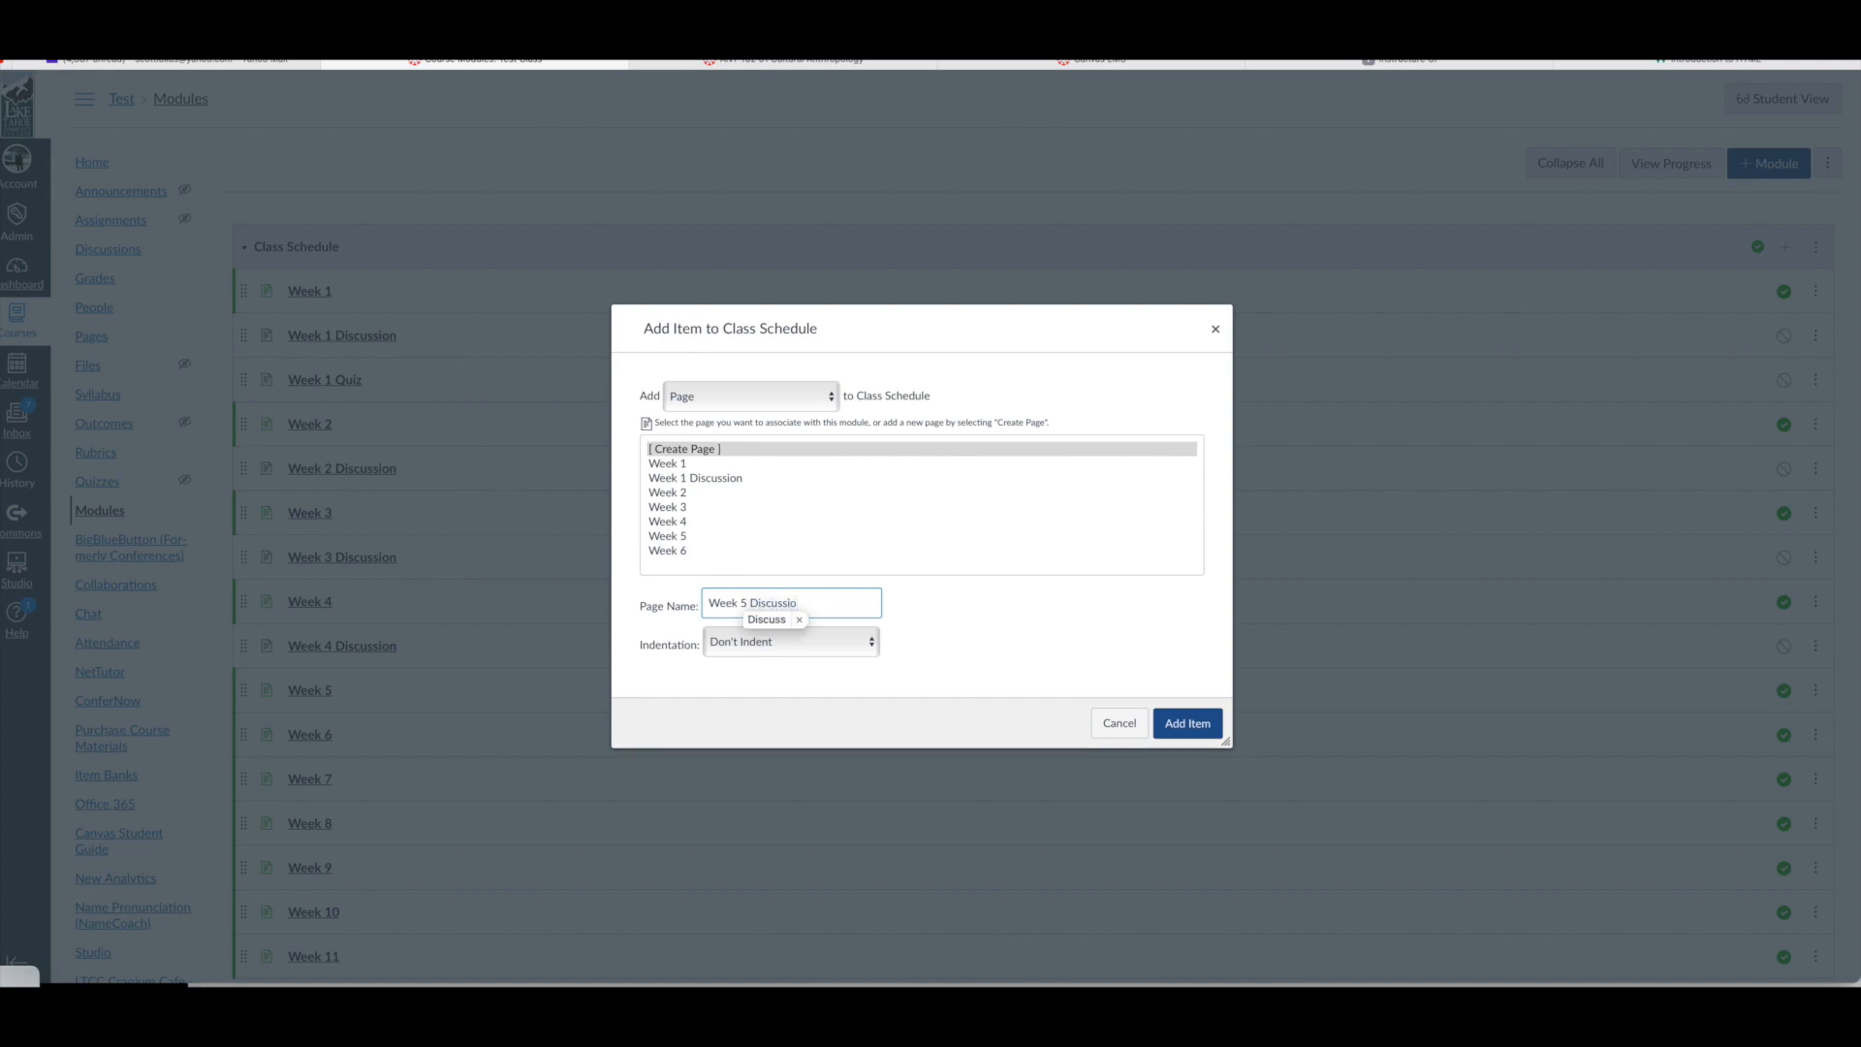
text(n)
drag(815, 603, 669, 603)
click(1174, 715)
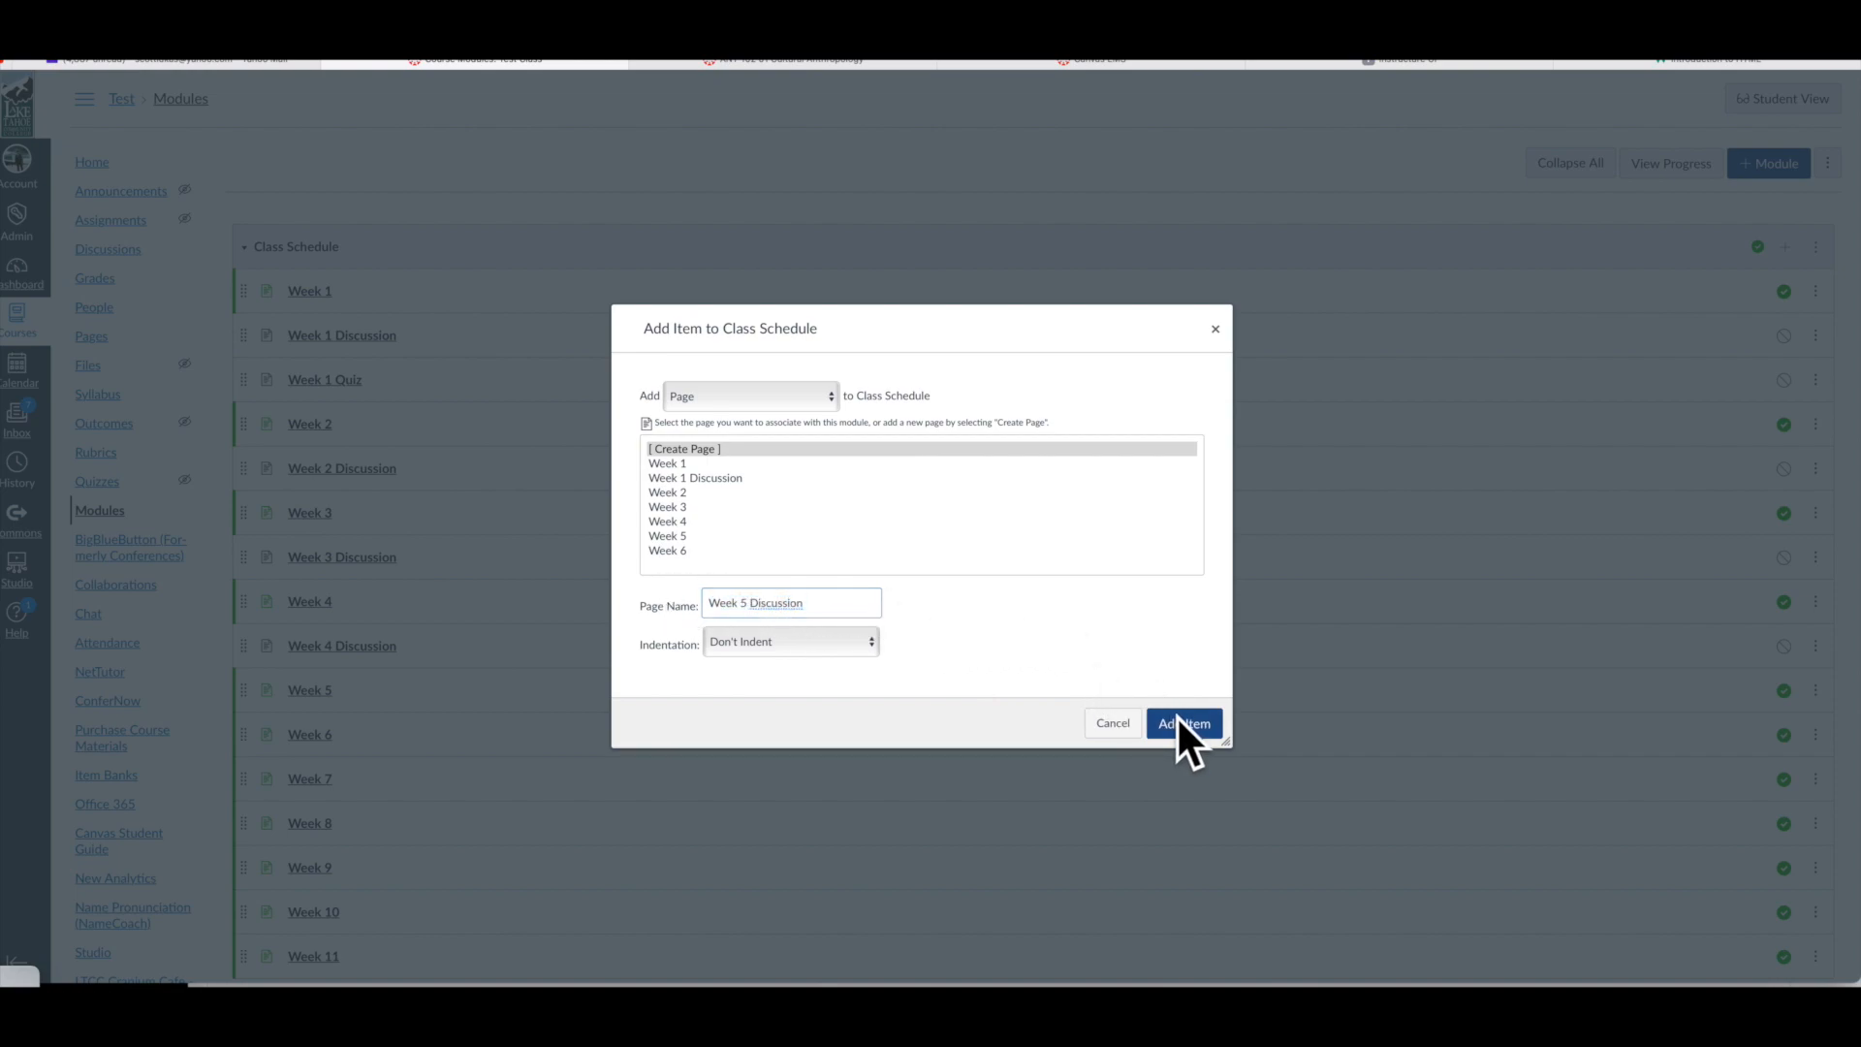
scroll(491, 601, down, 2)
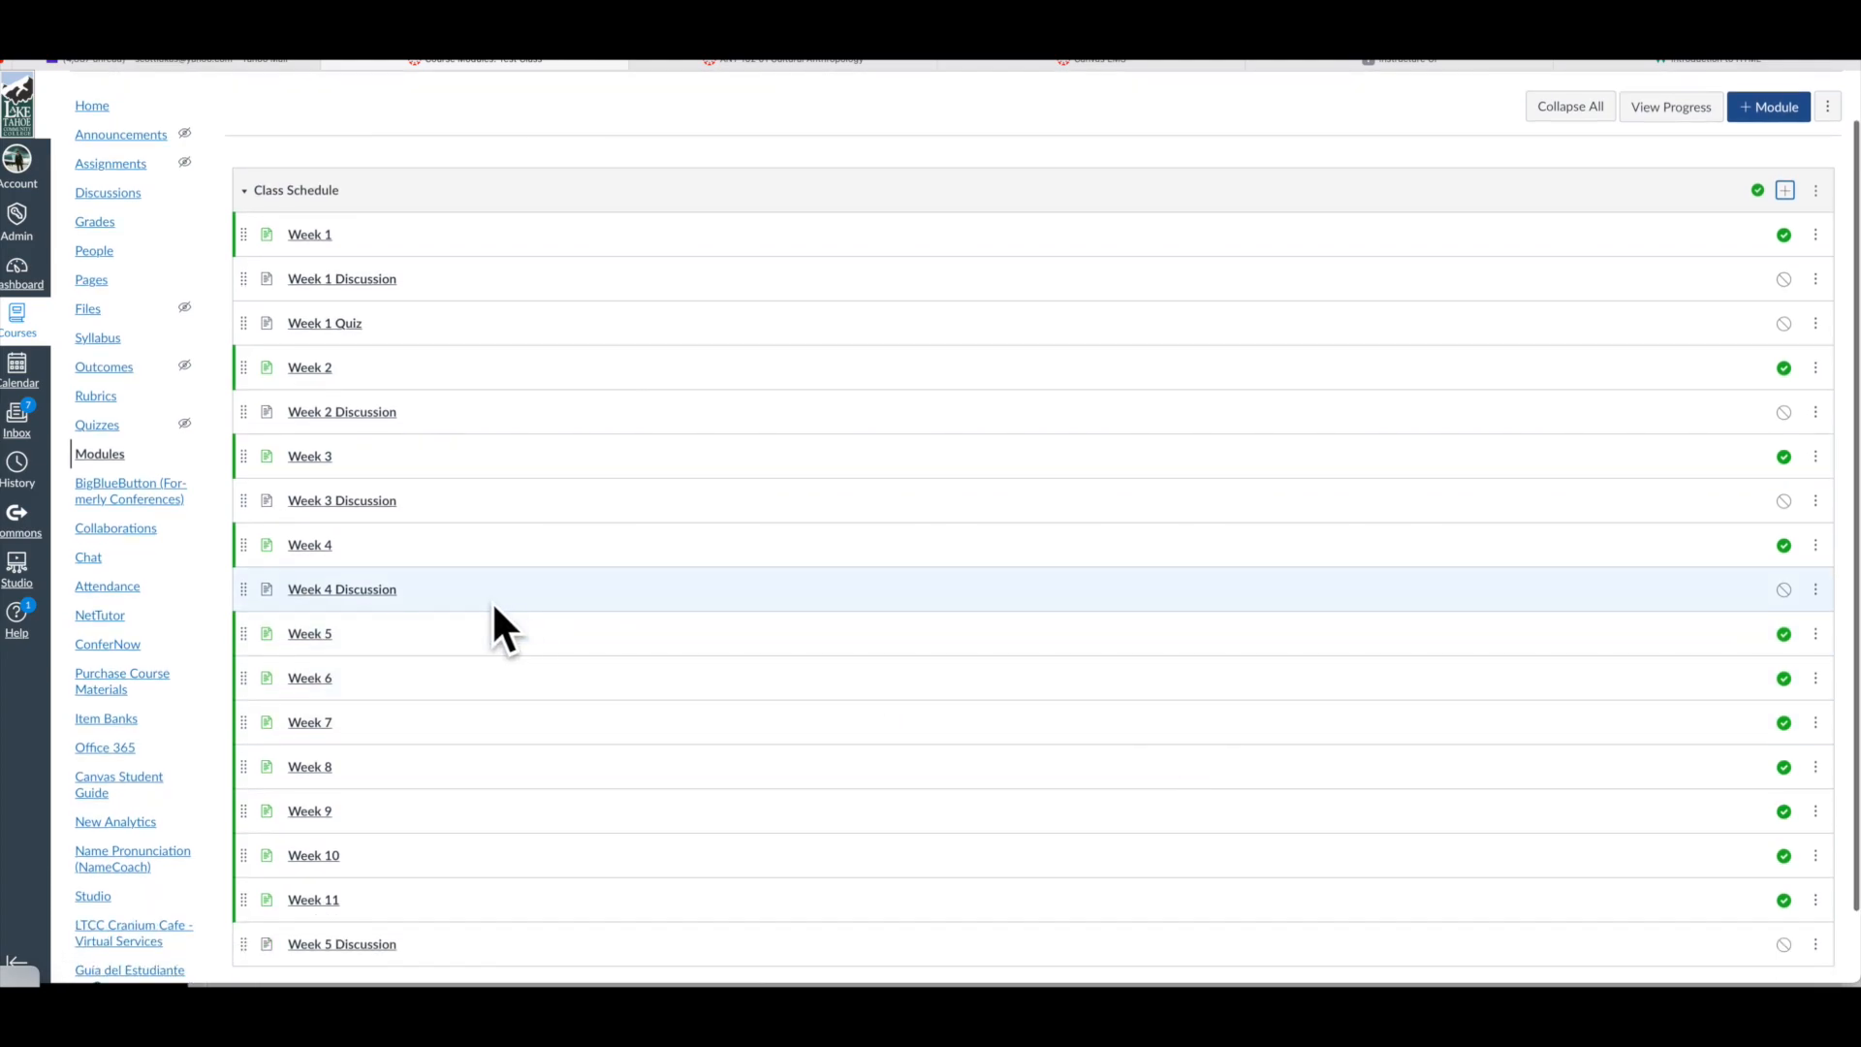
drag(254, 859, 308, 597)
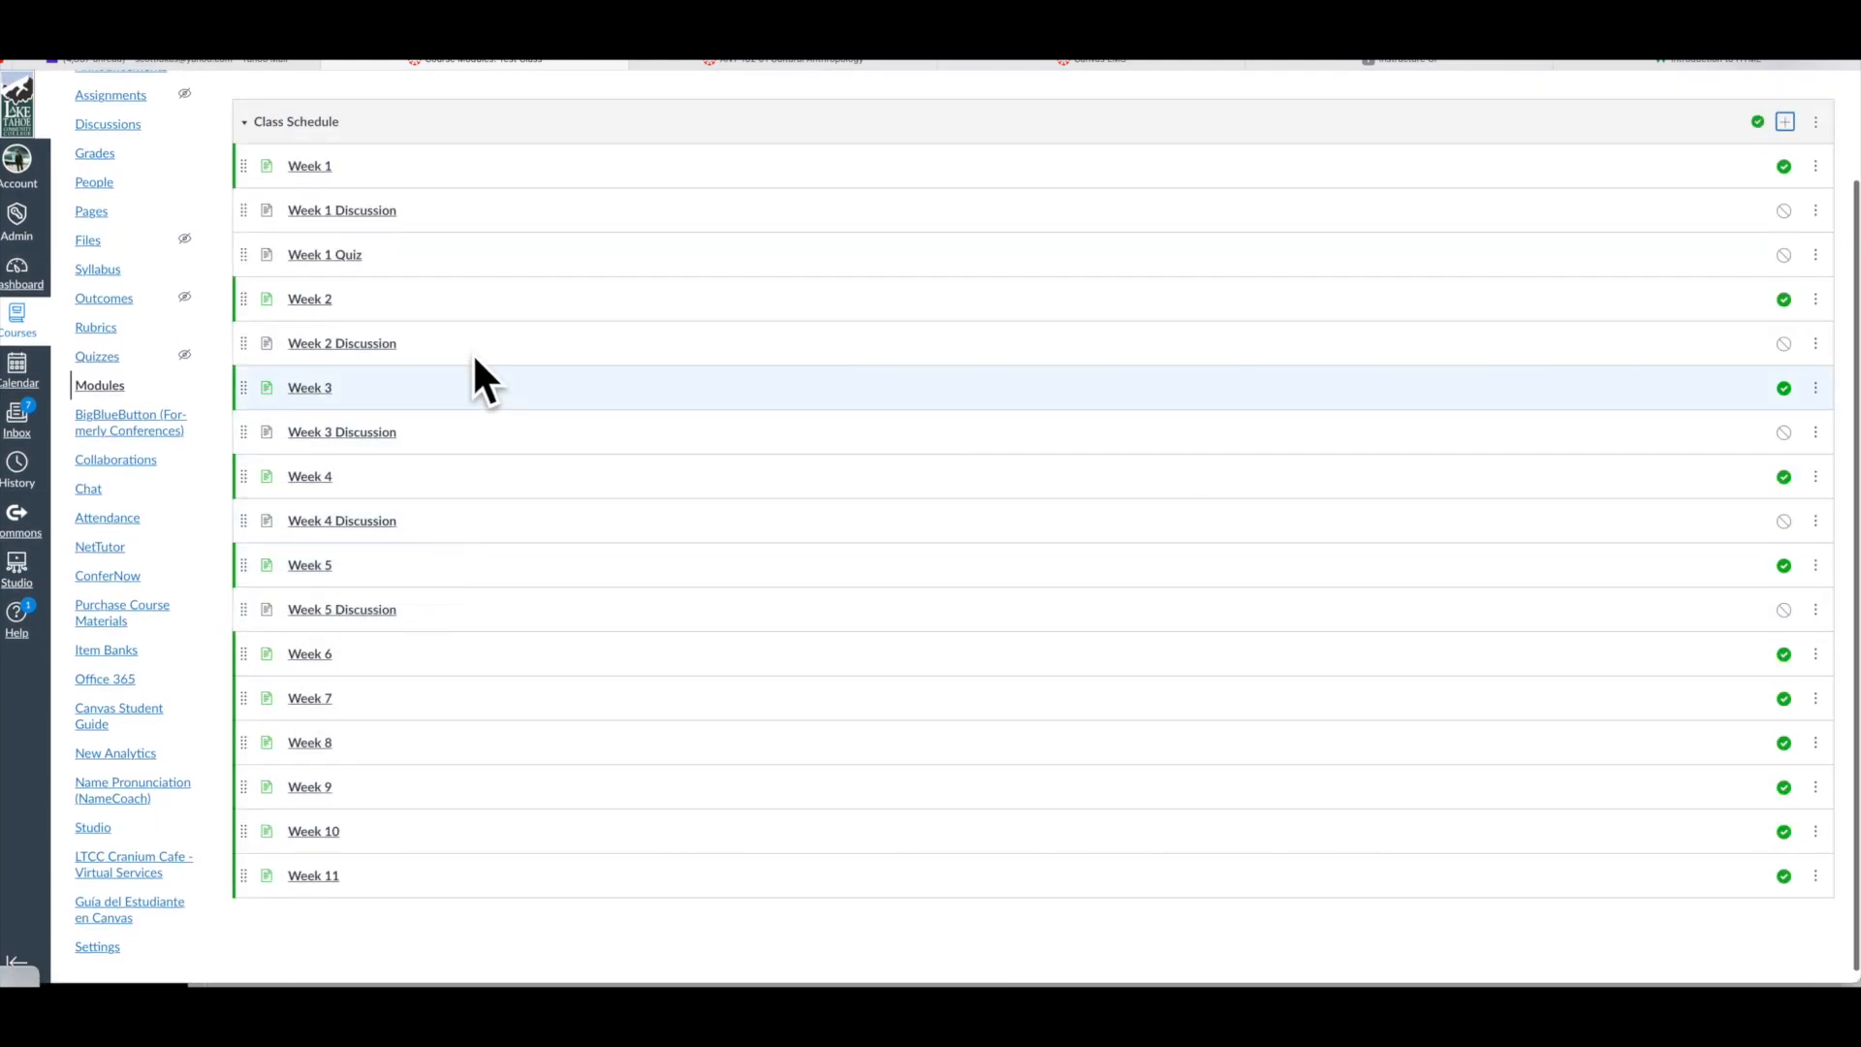
- Add a new page named "Week 6 Discussion" to the Class Schedule module and place it directly below Week 6
scroll(730, 509, up, 1)
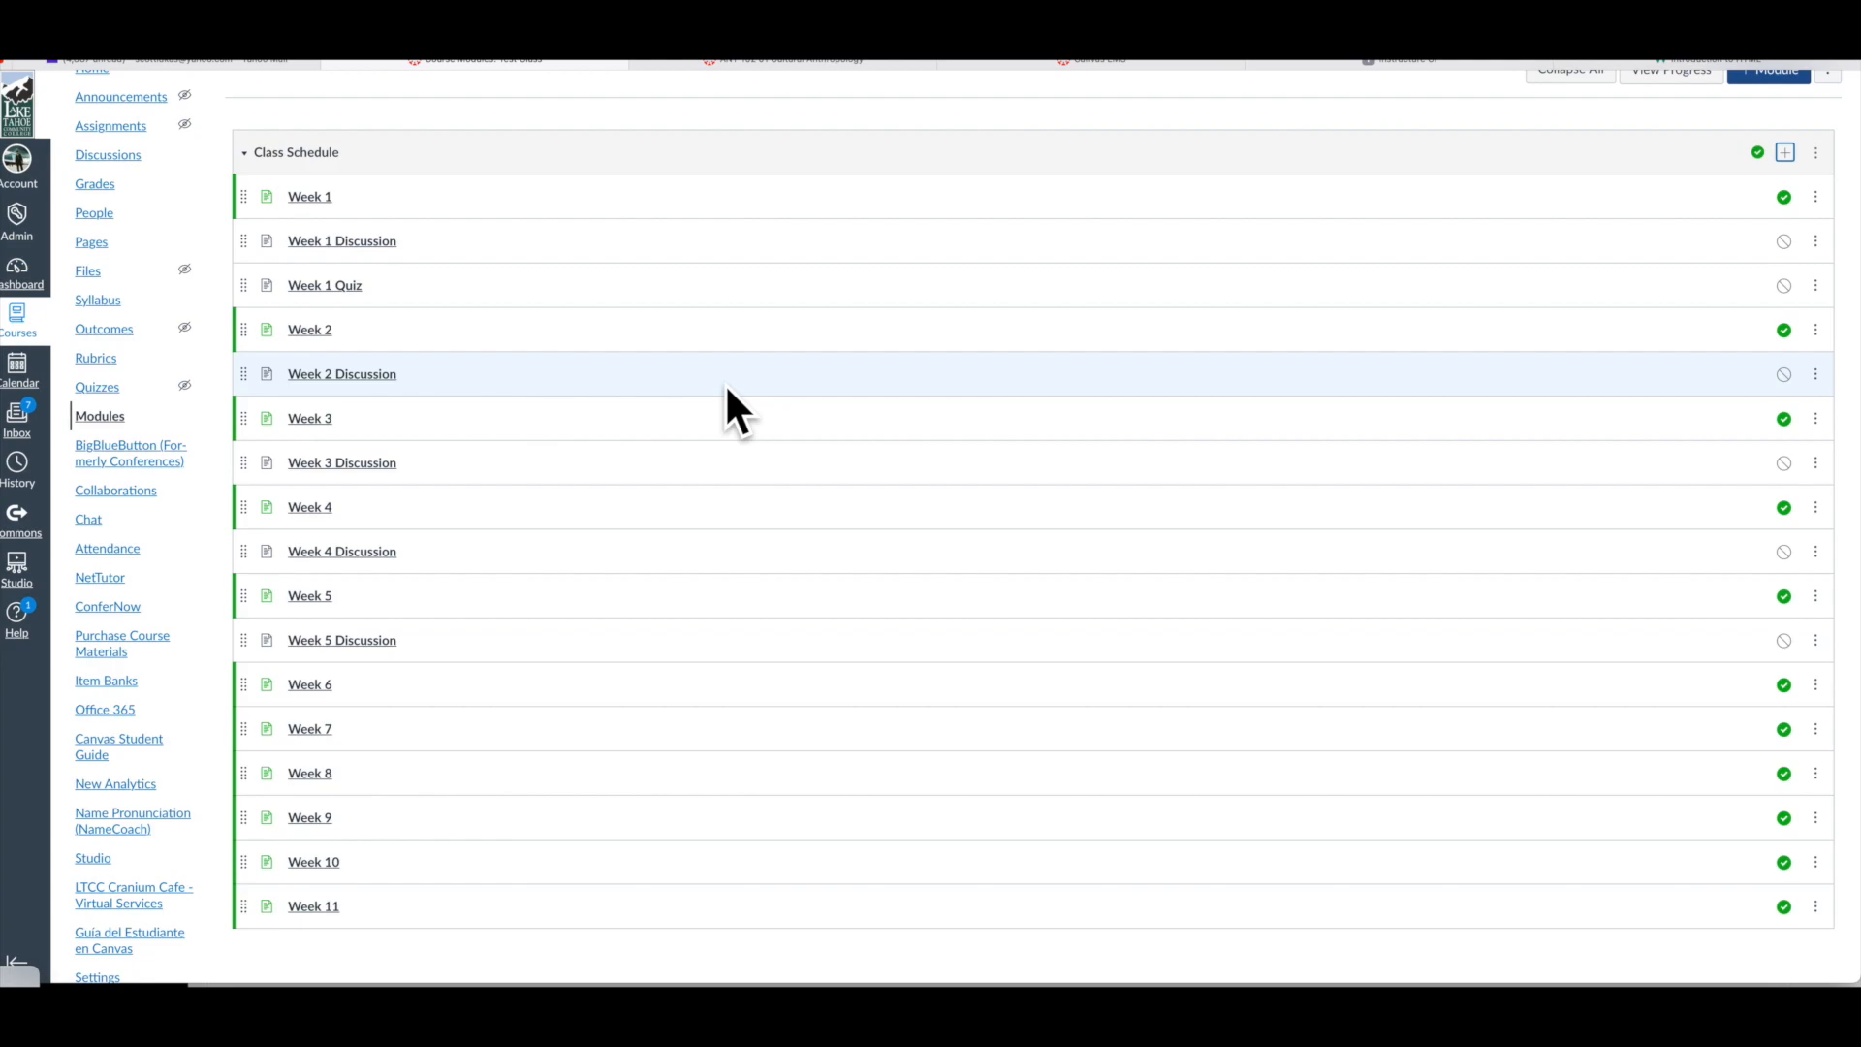
click(1784, 152)
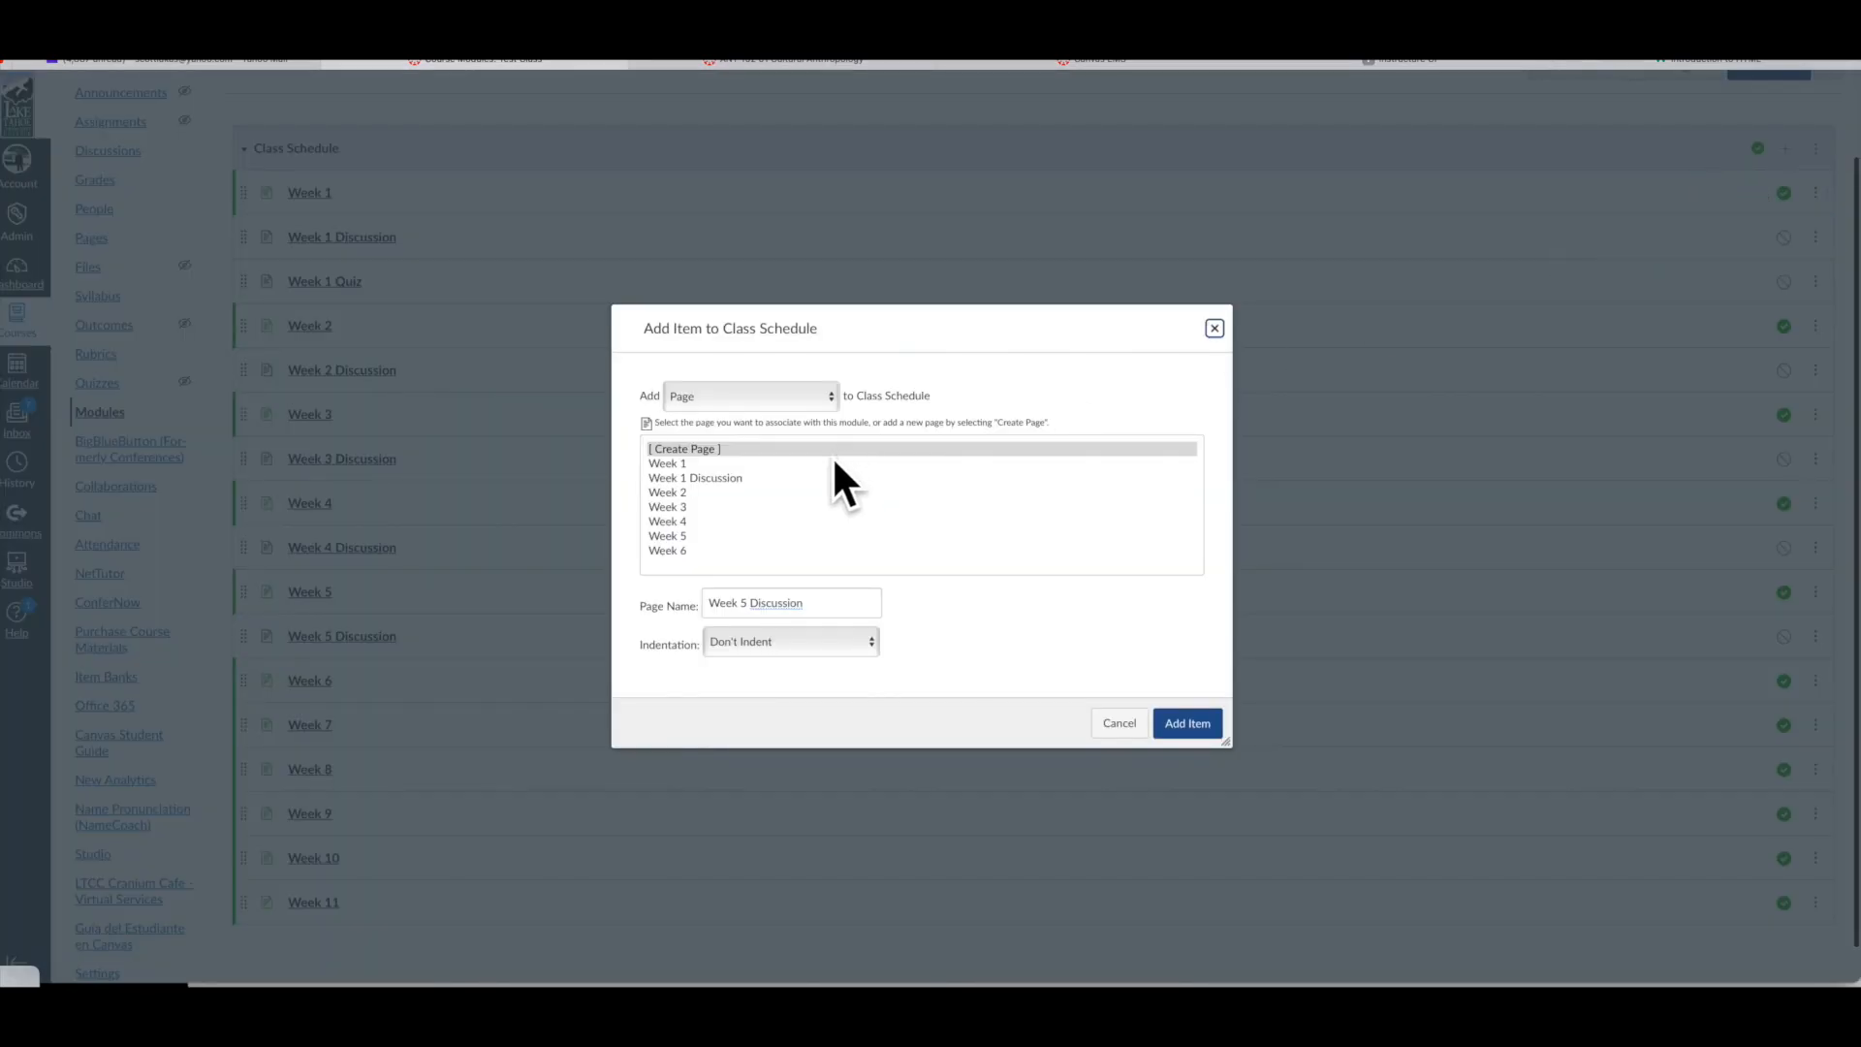
click(787, 605)
drag(811, 601, 681, 601)
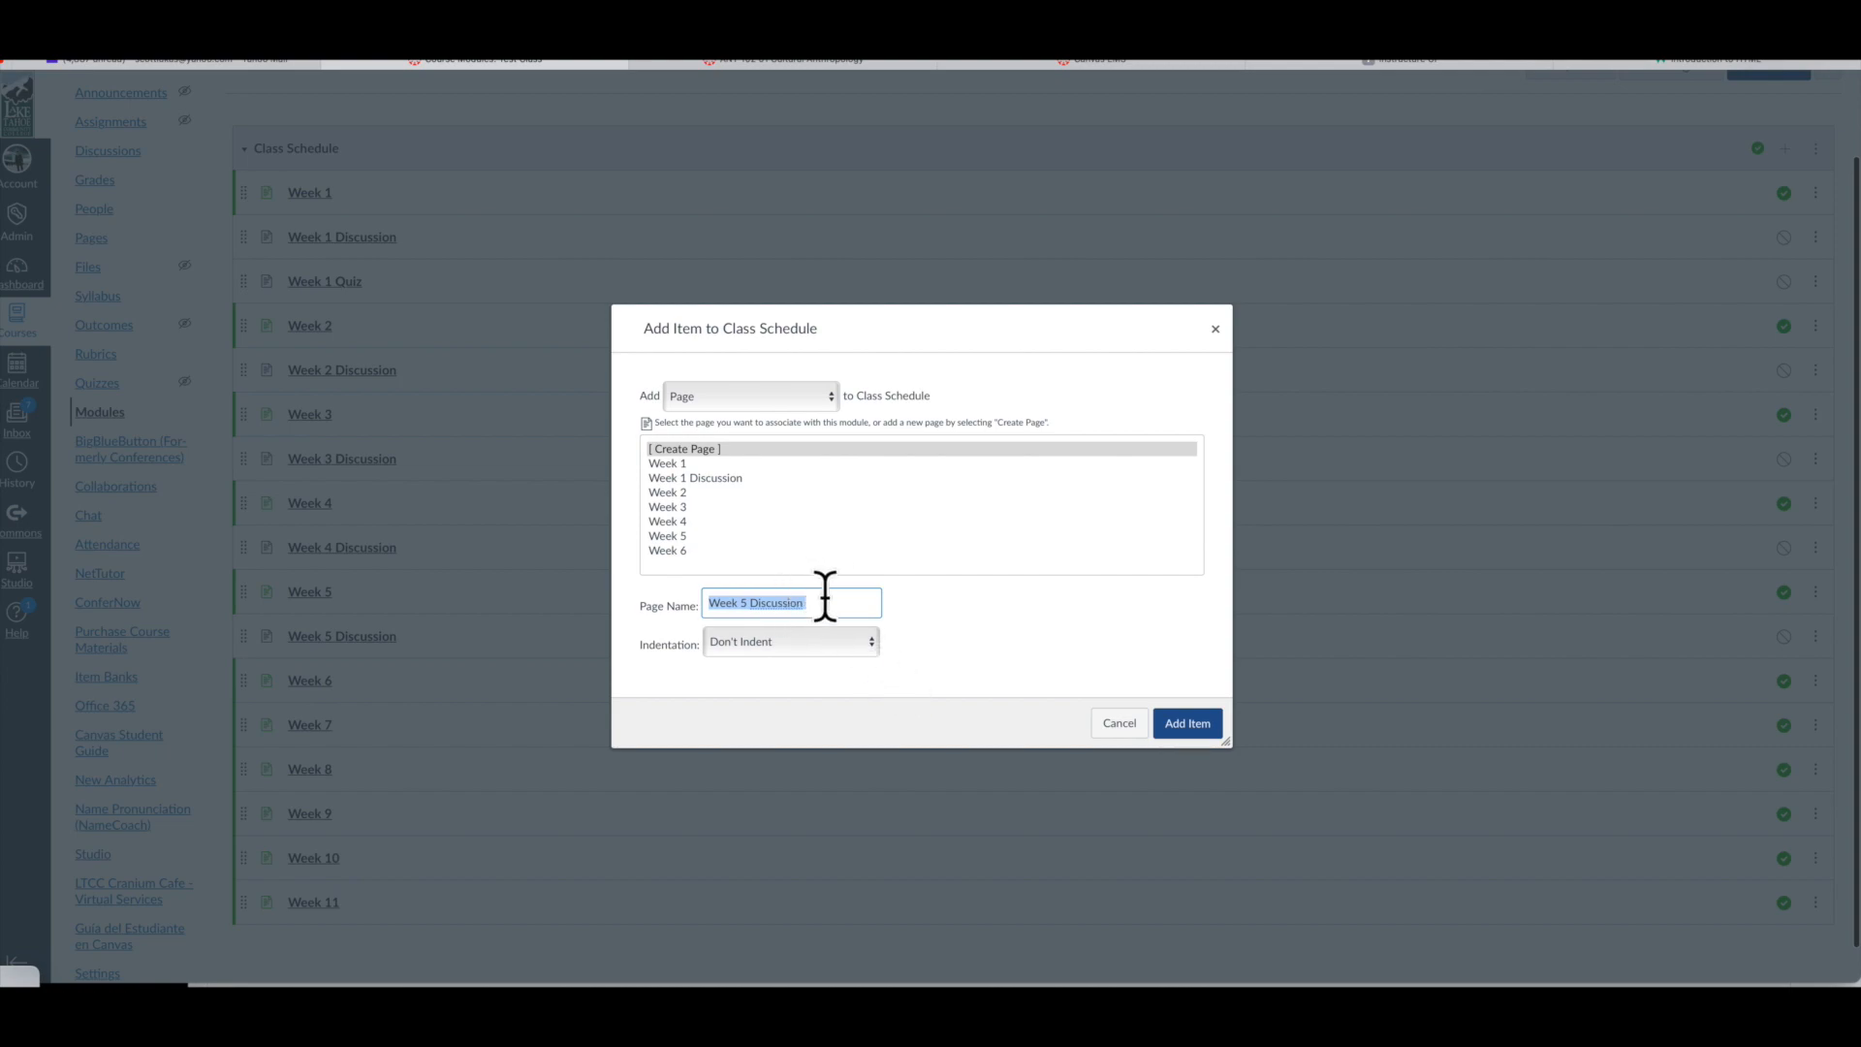
key(Left)
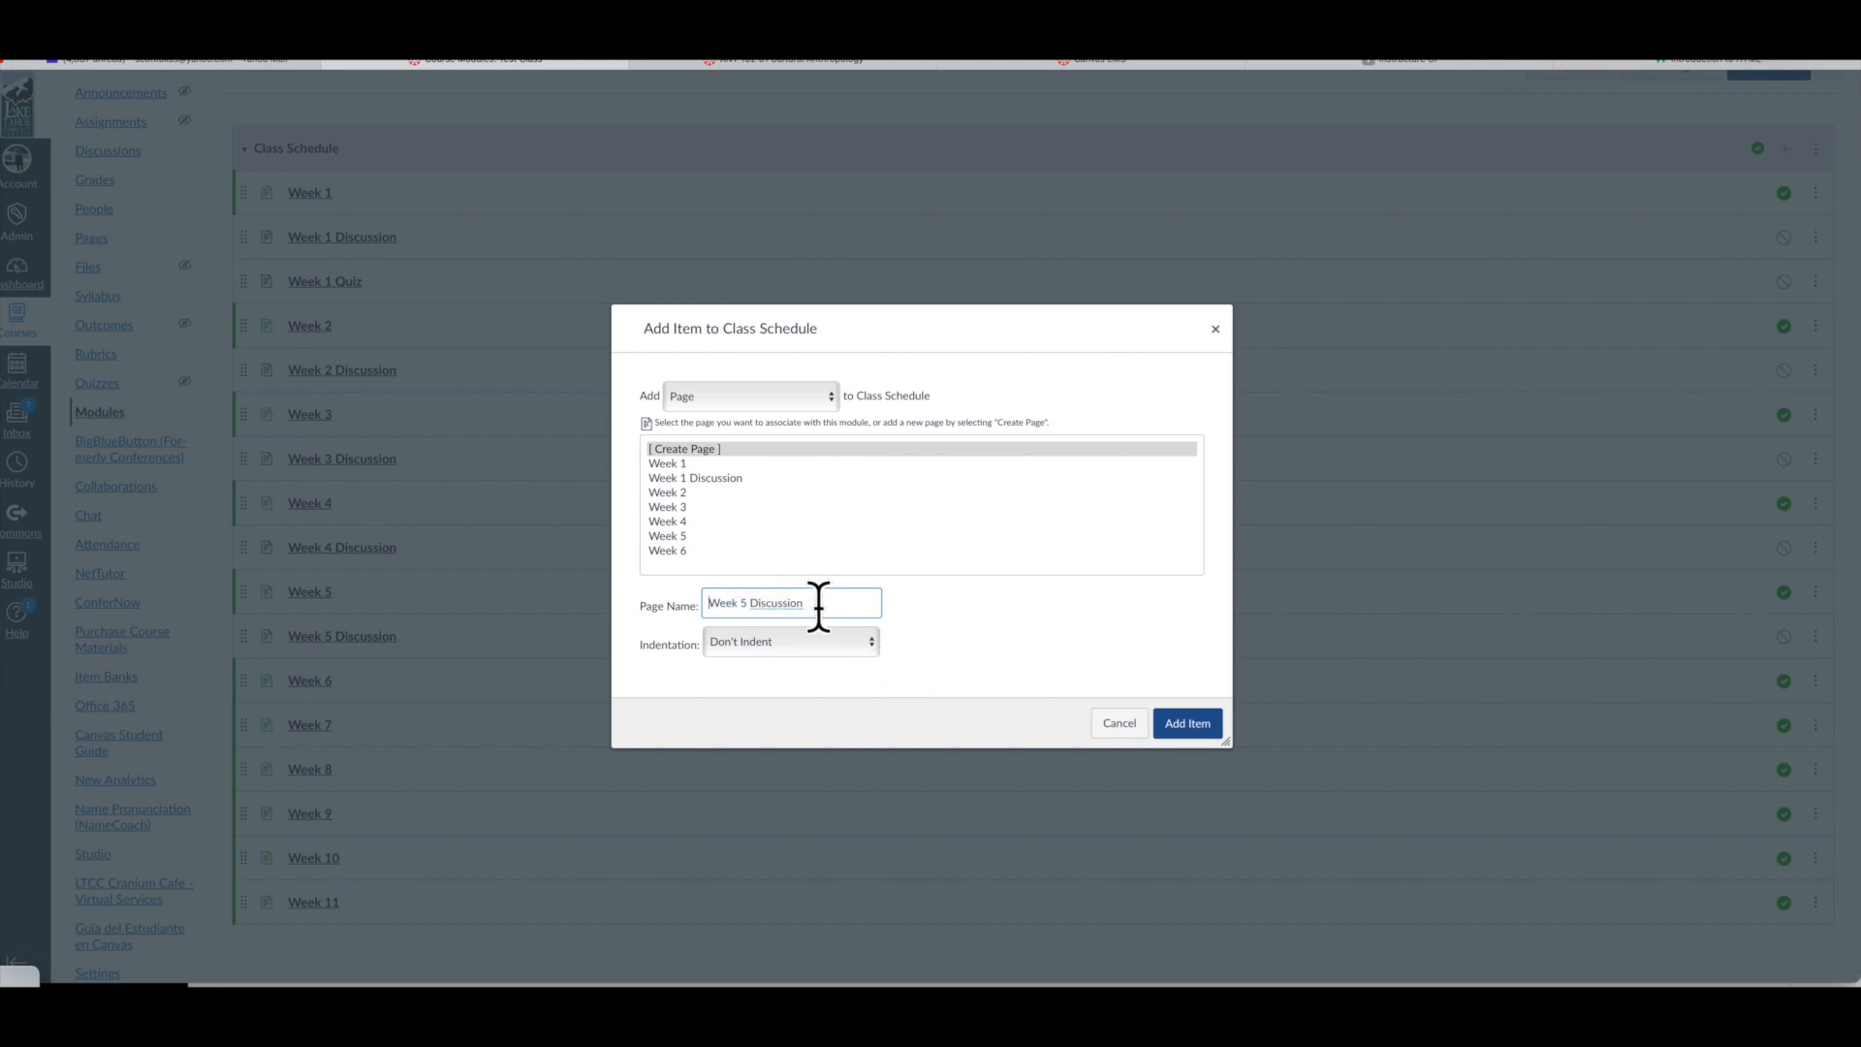
click(748, 603)
key(BackSpace)
text(6)
key(Return)
scroll(769, 707, down, 2)
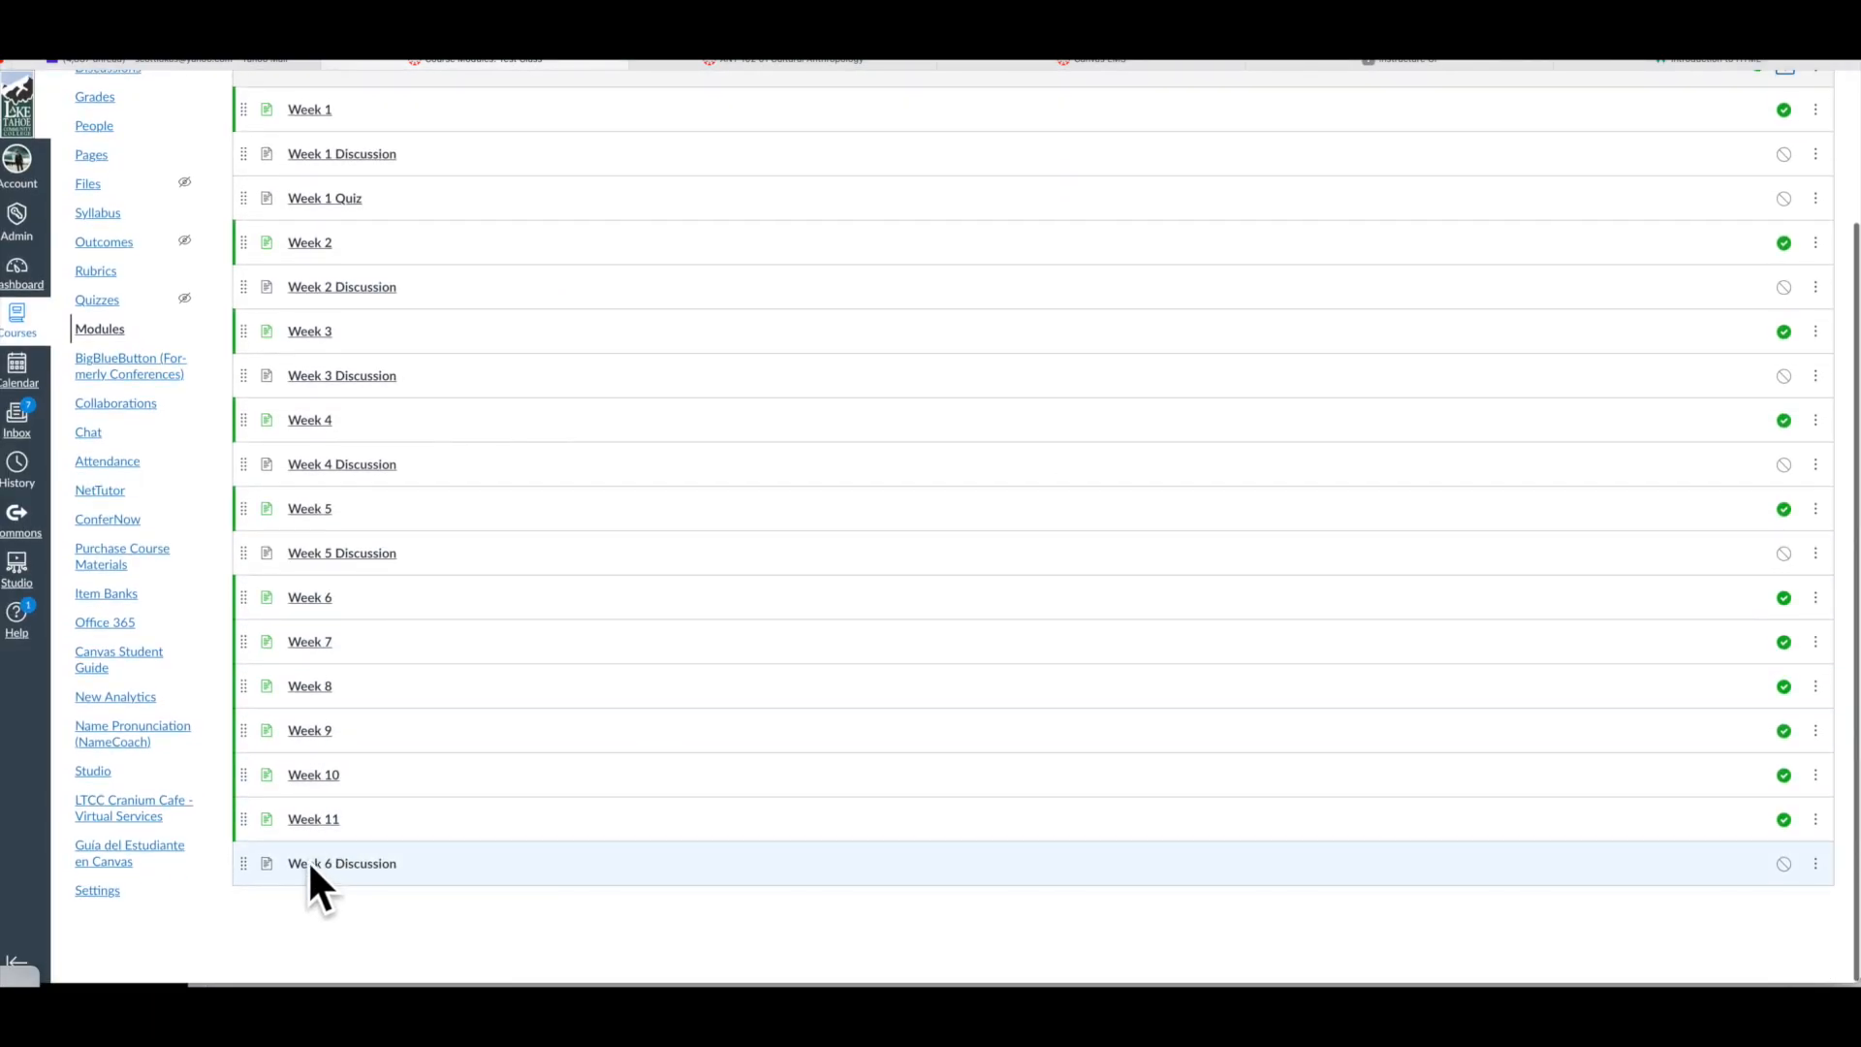
drag(249, 864, 264, 649)
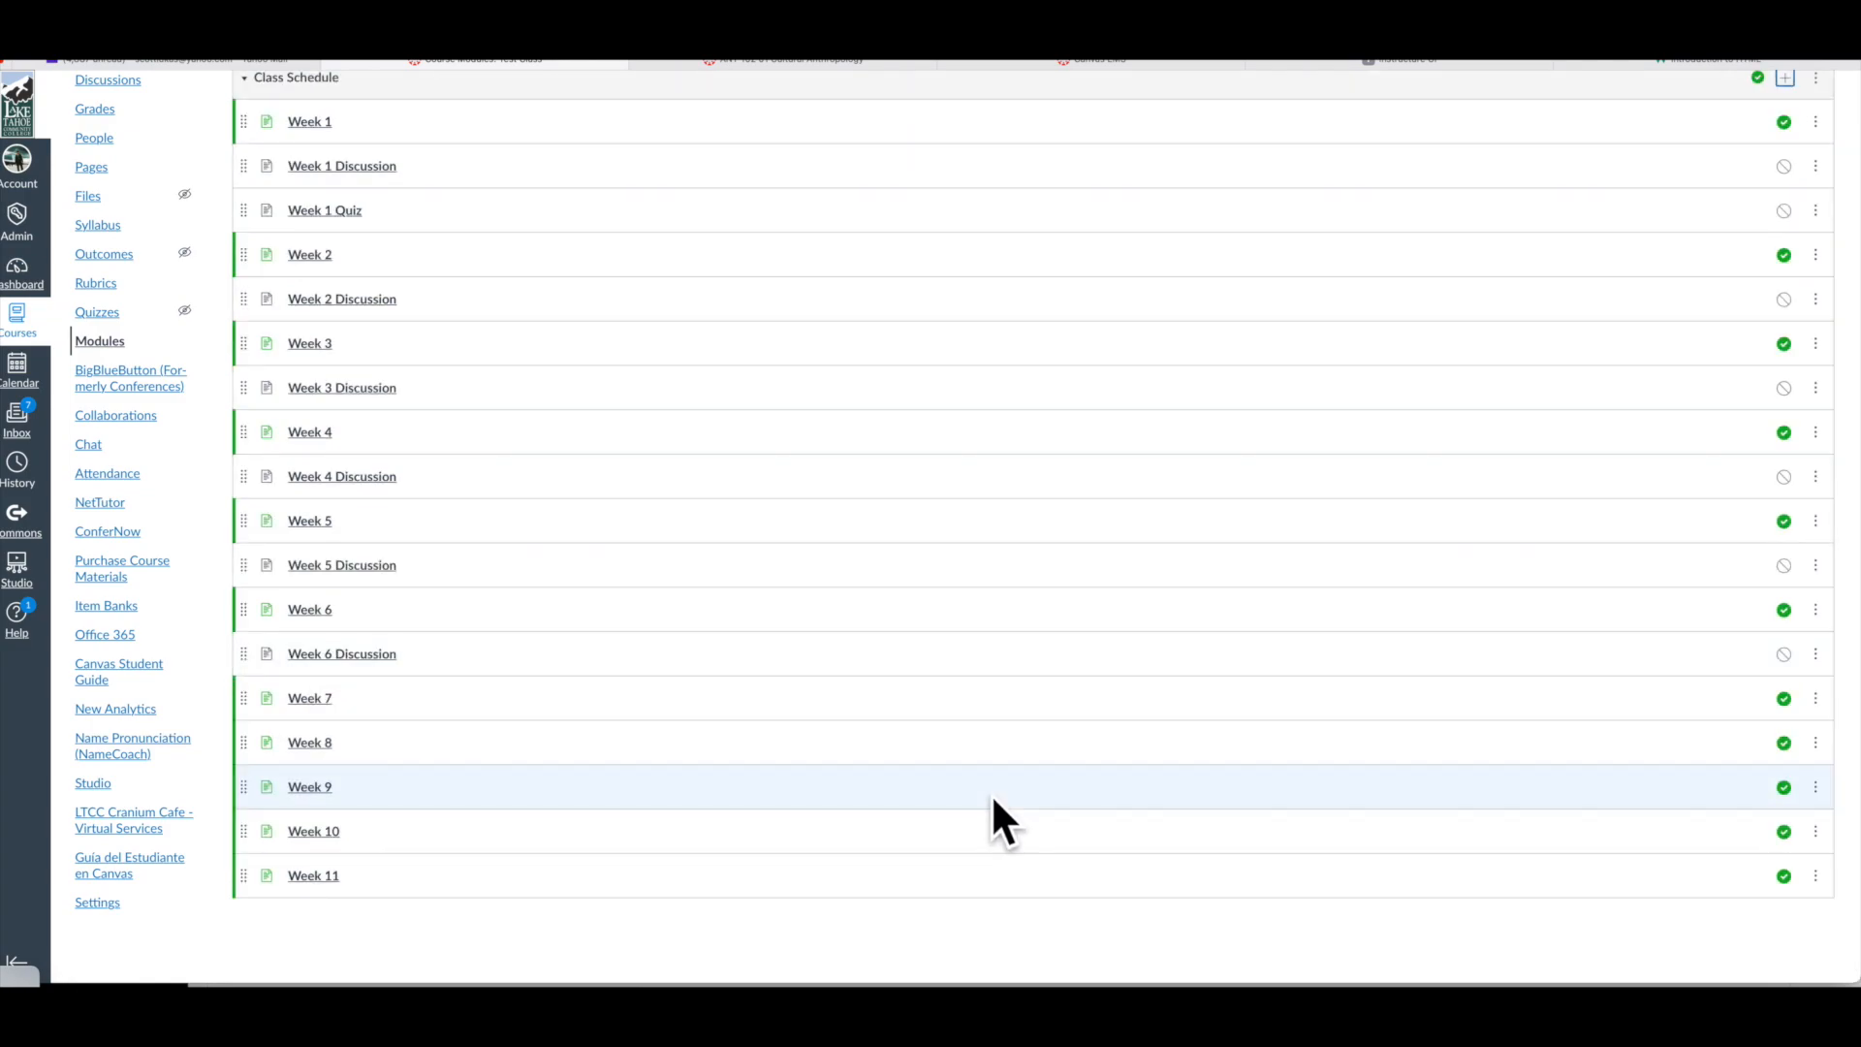
scroll(1088, 566, up, 2)
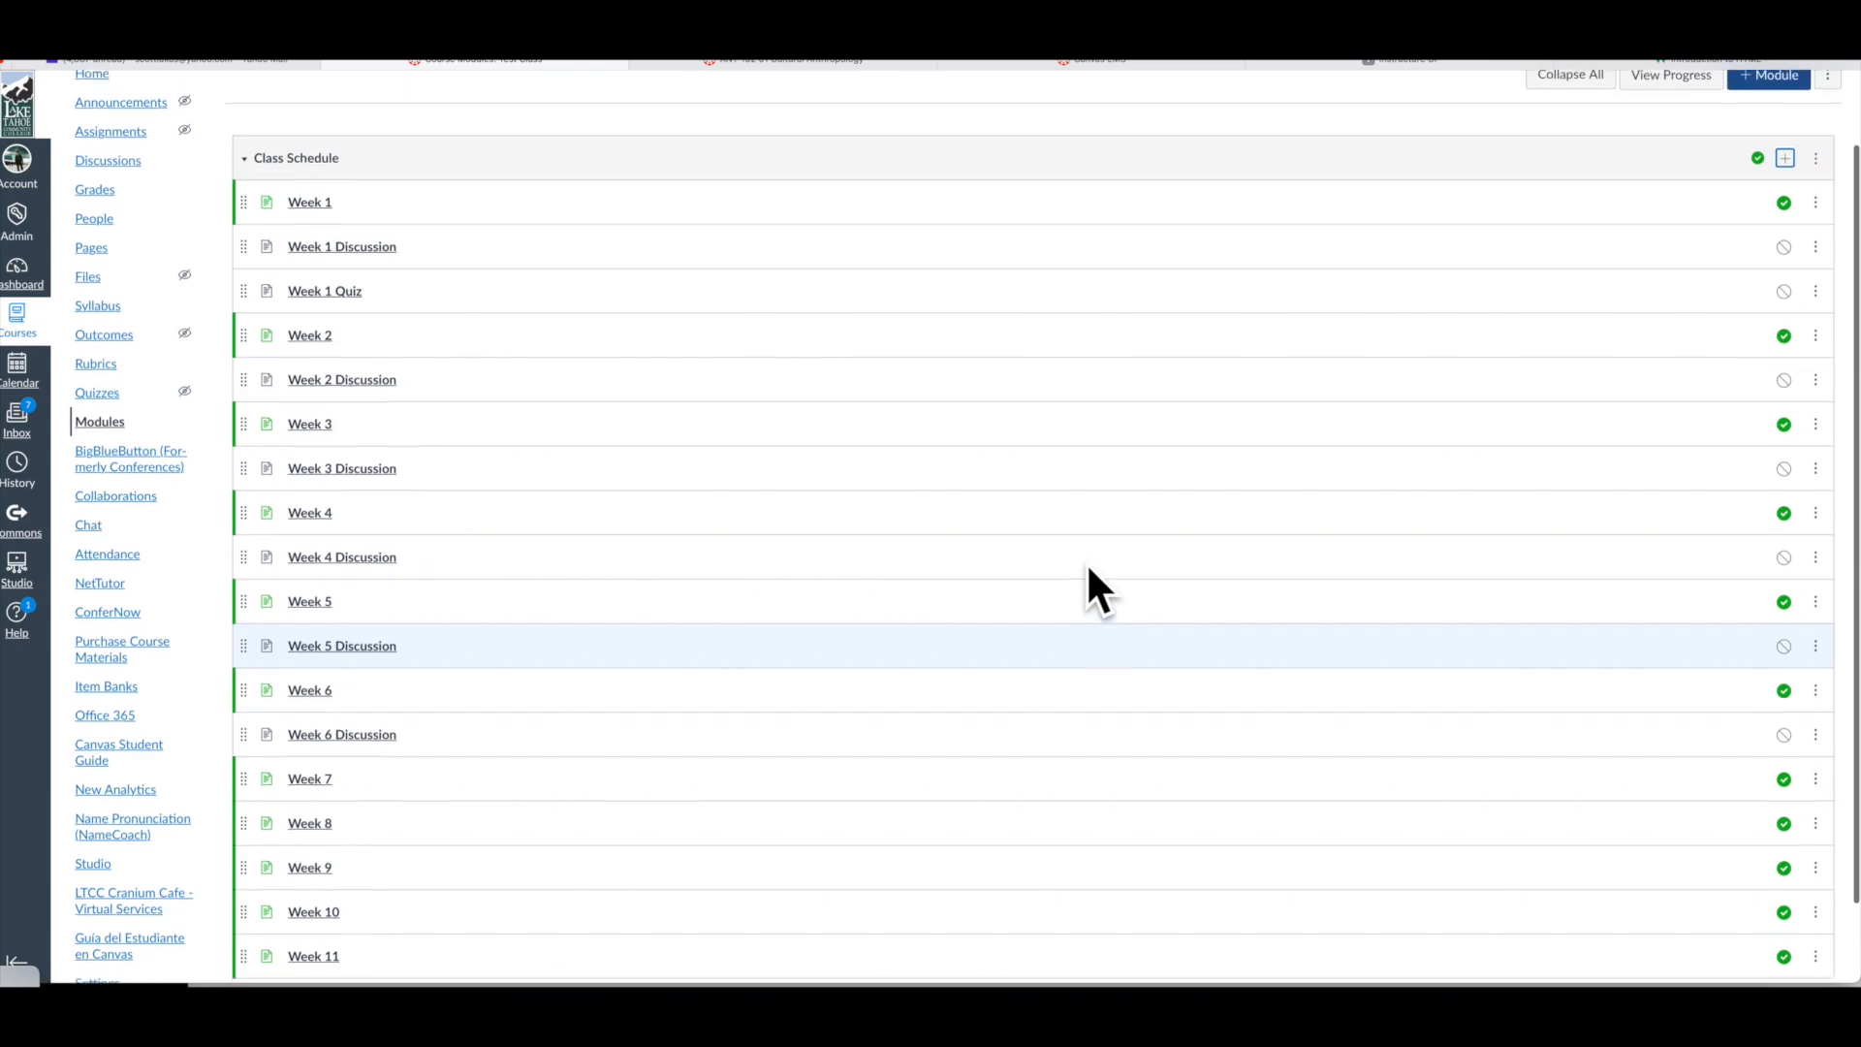
scroll(1088, 570, up, 1)
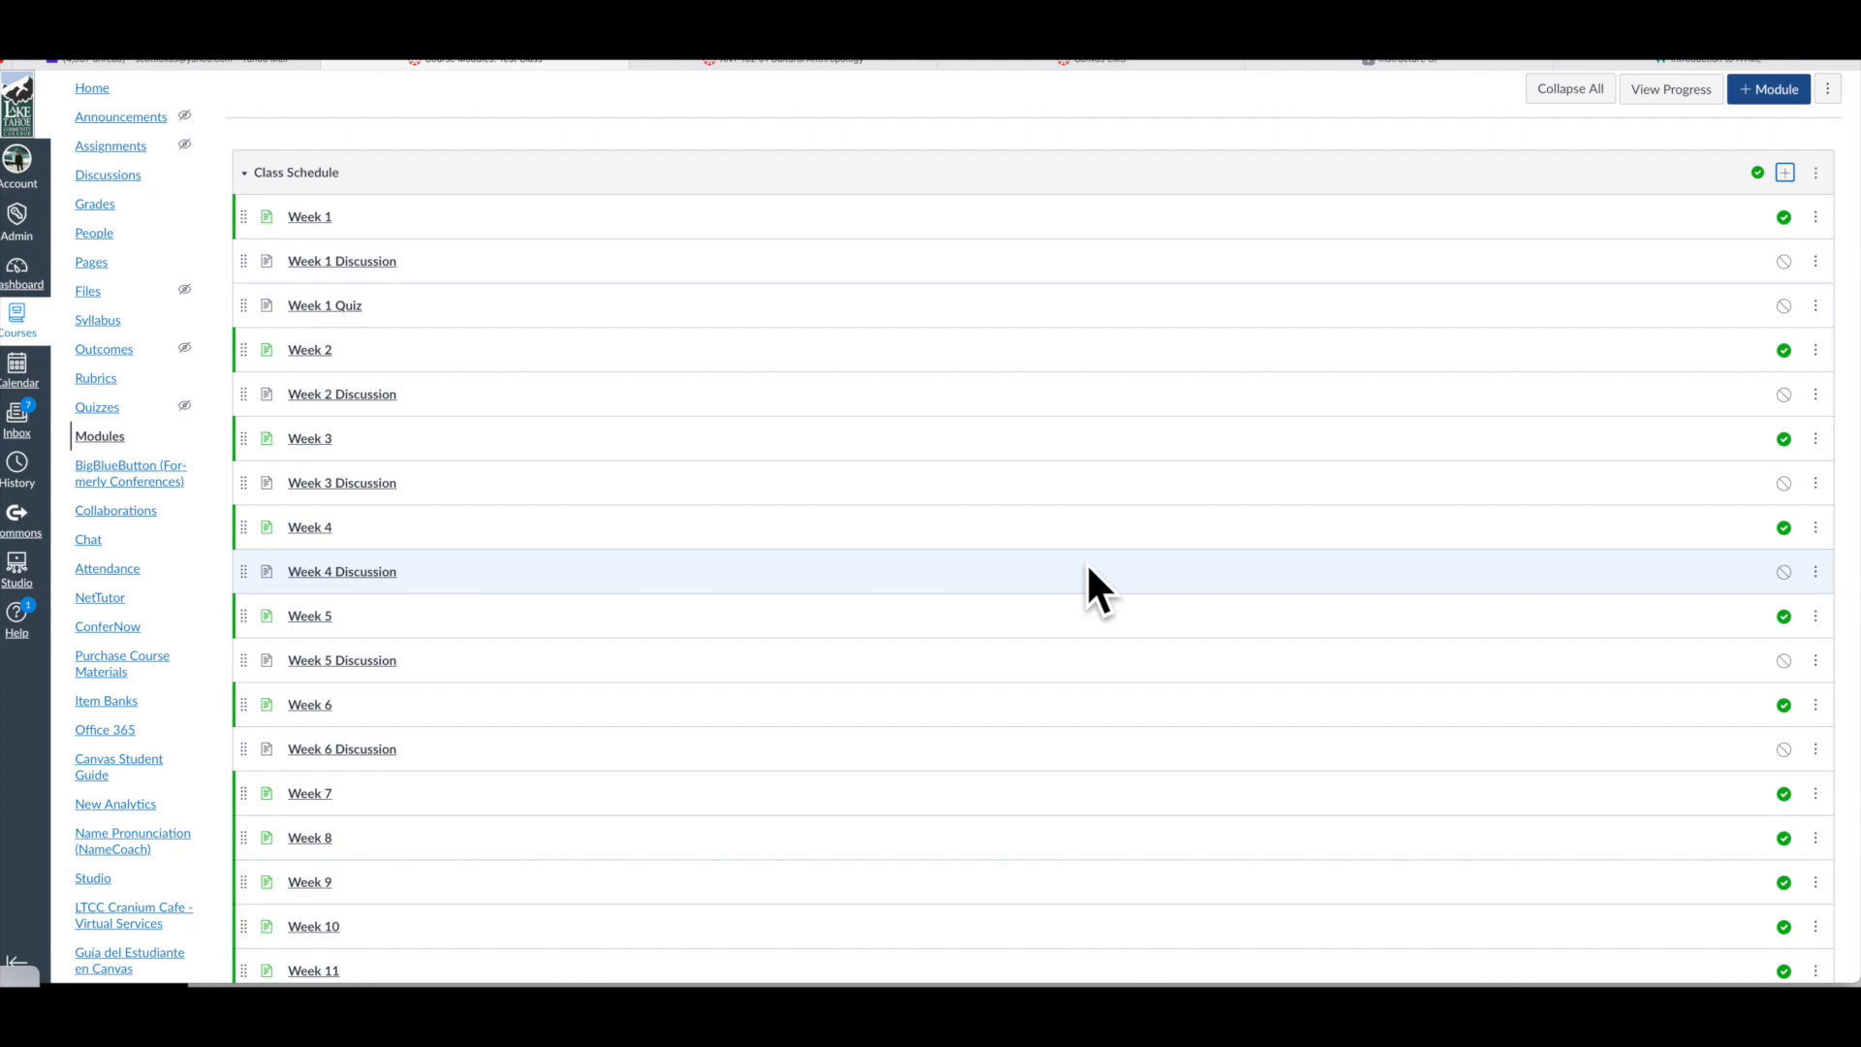
scroll(1012, 570, up, 2)
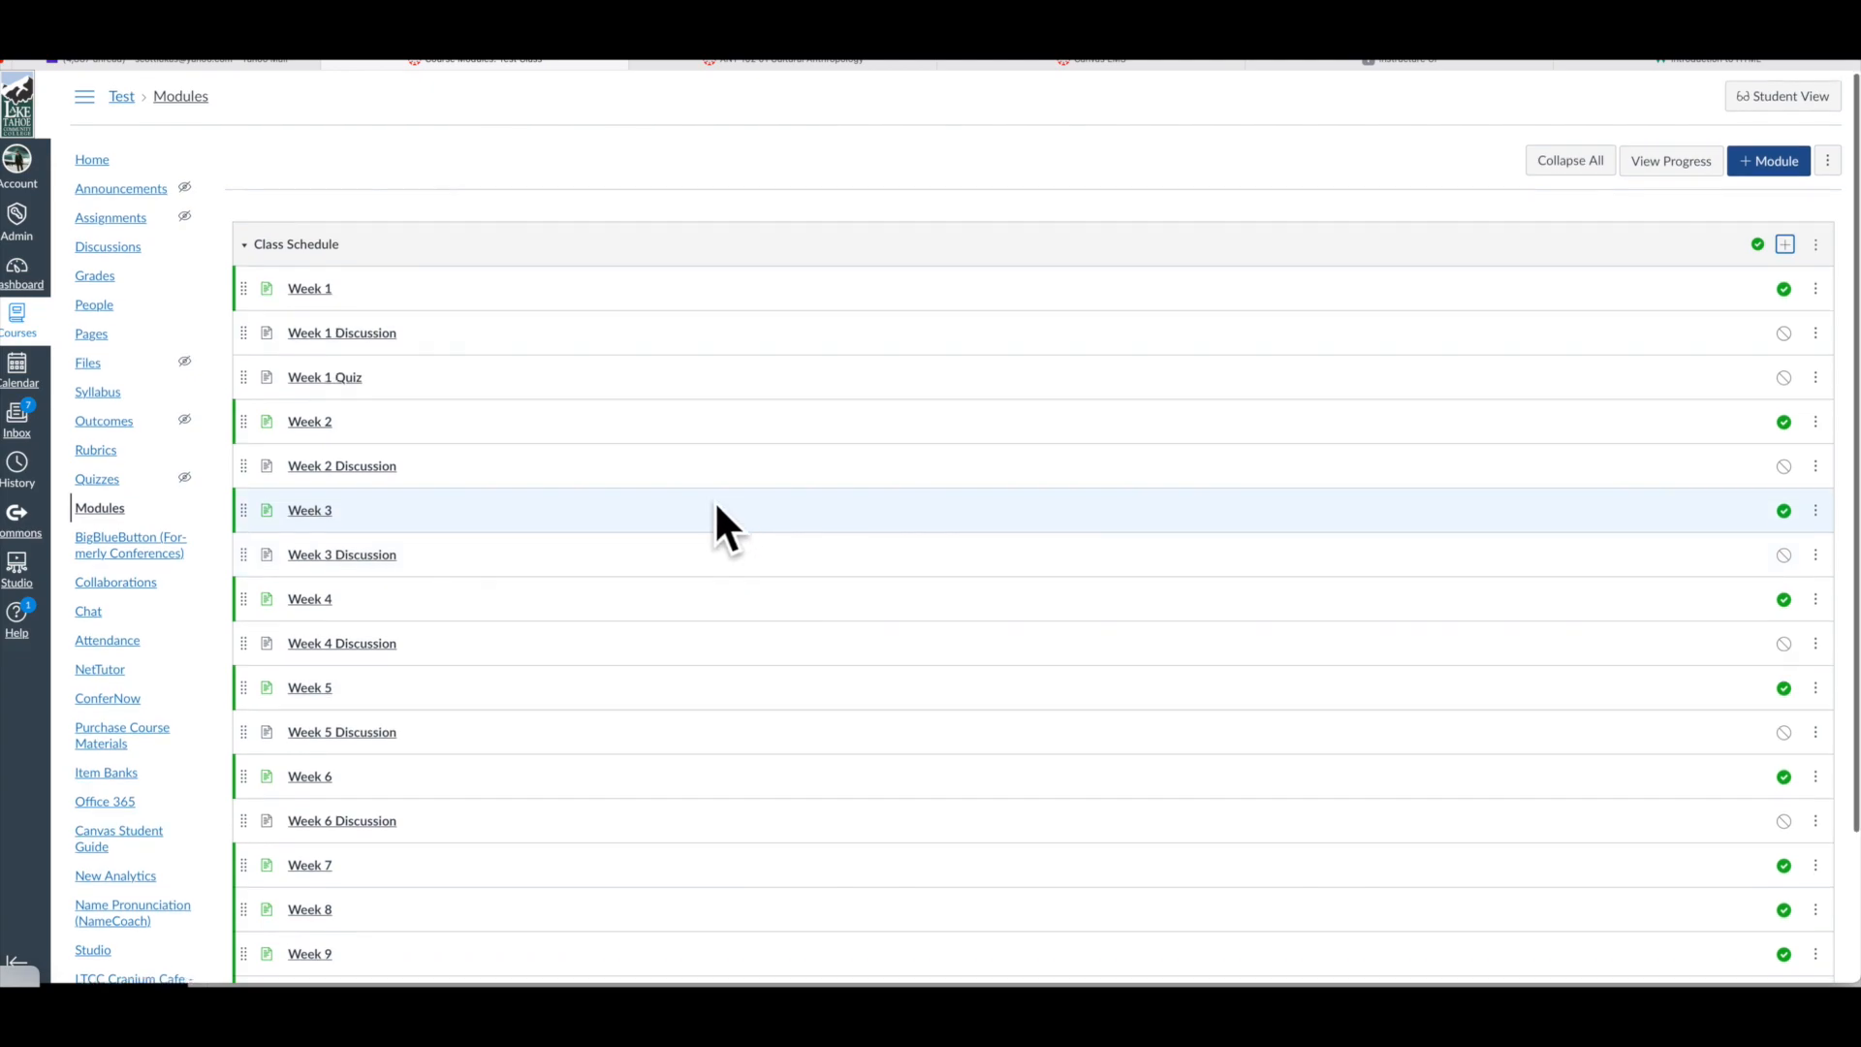
scroll(707, 500, down, 1)
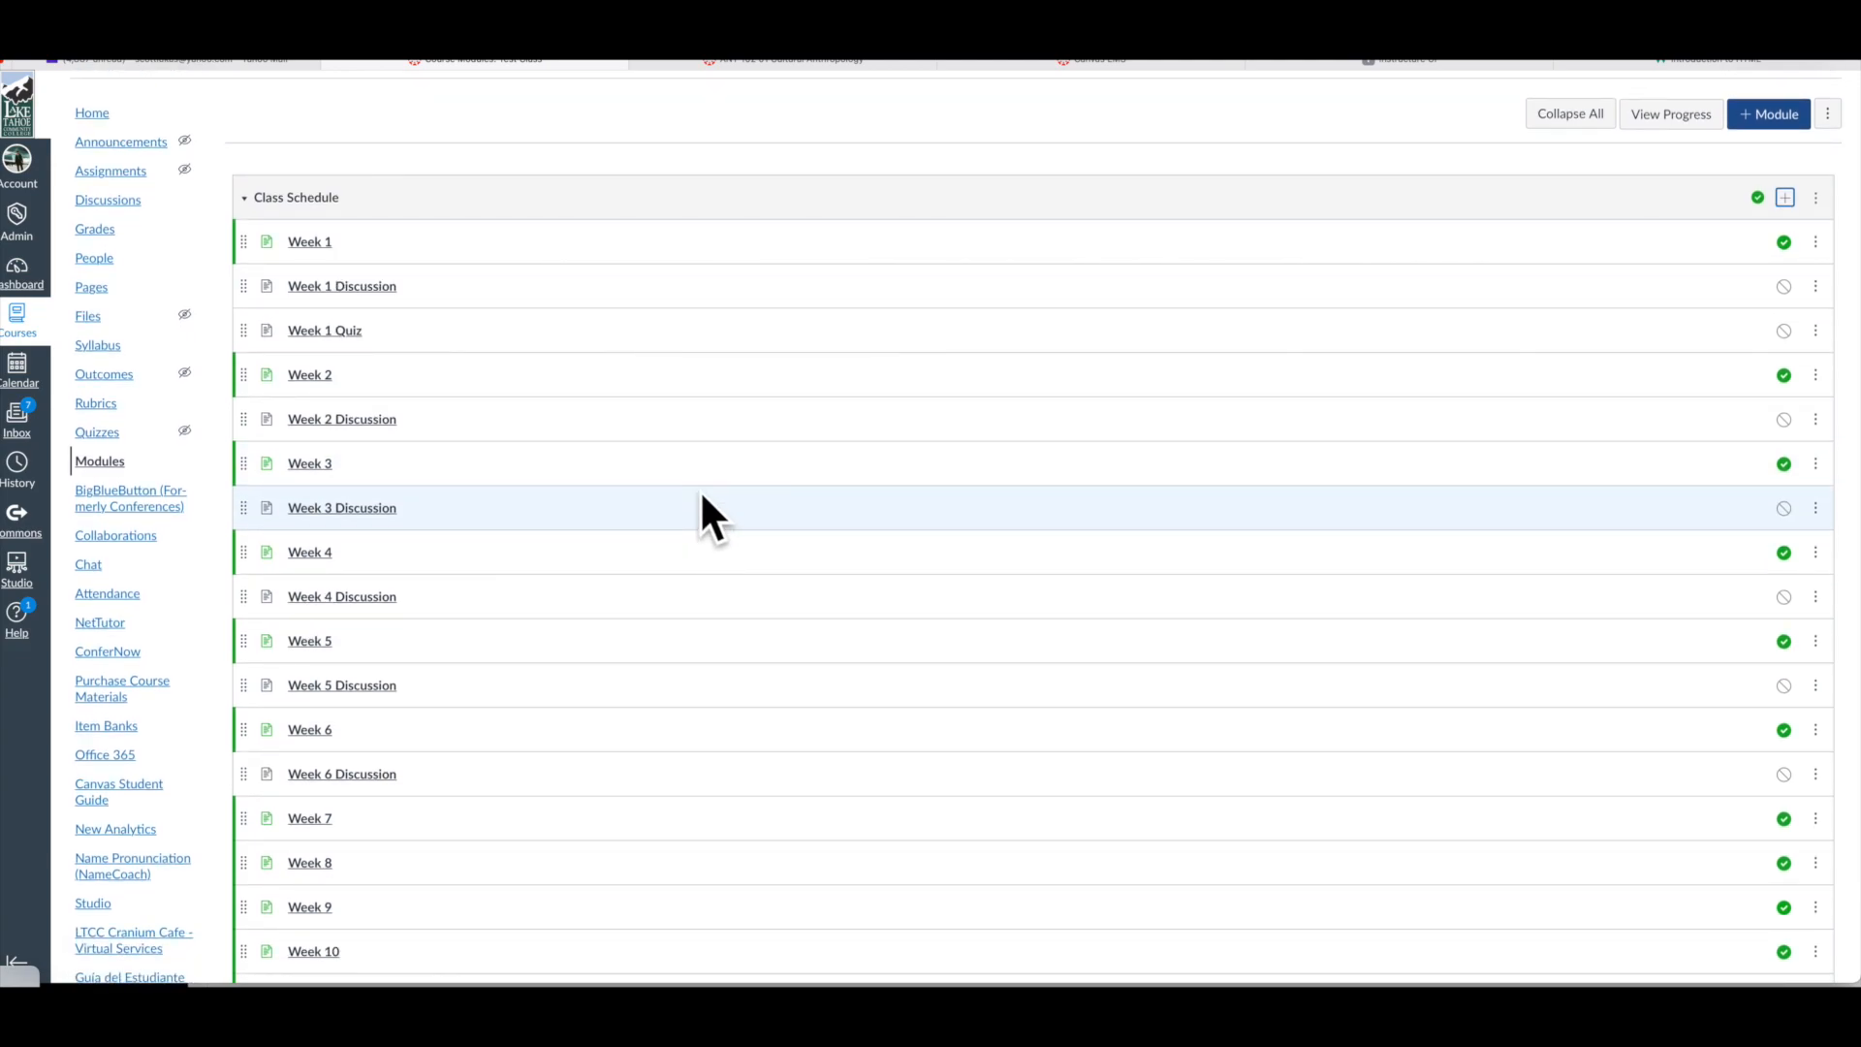
scroll(690, 602, up, 1)
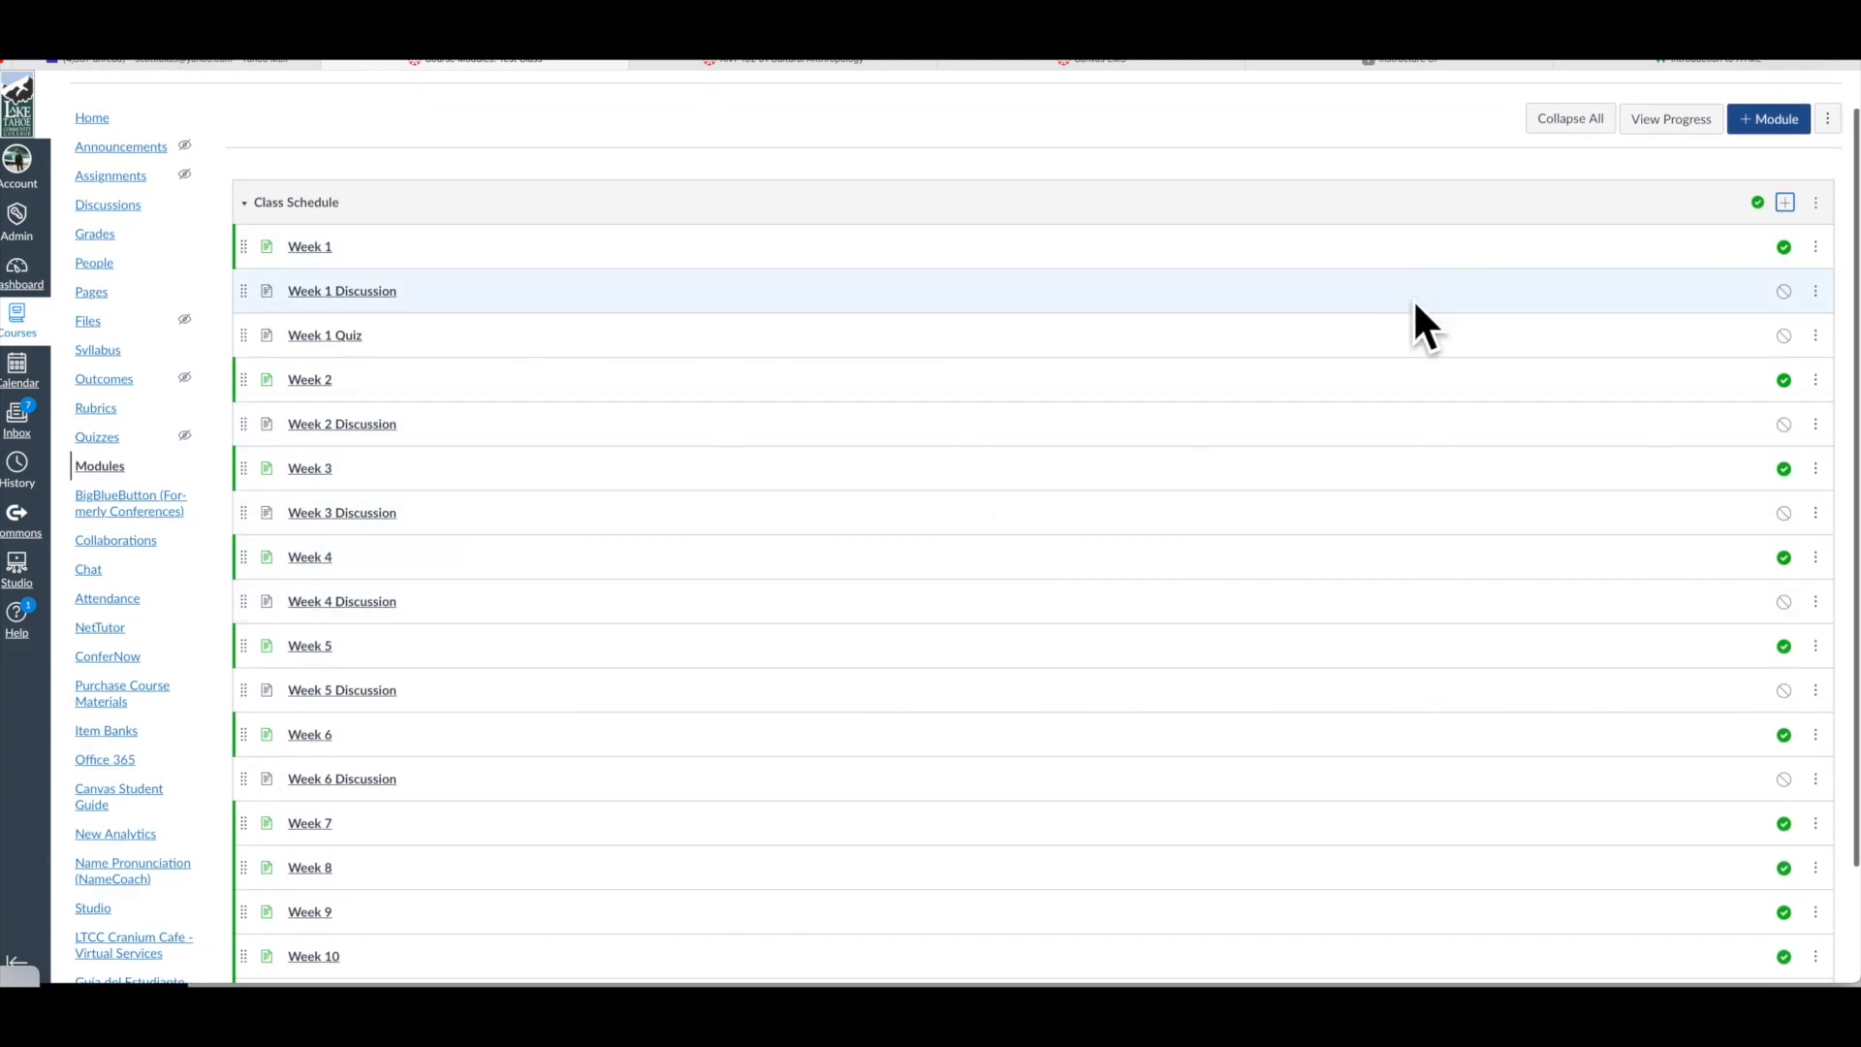
click(1784, 200)
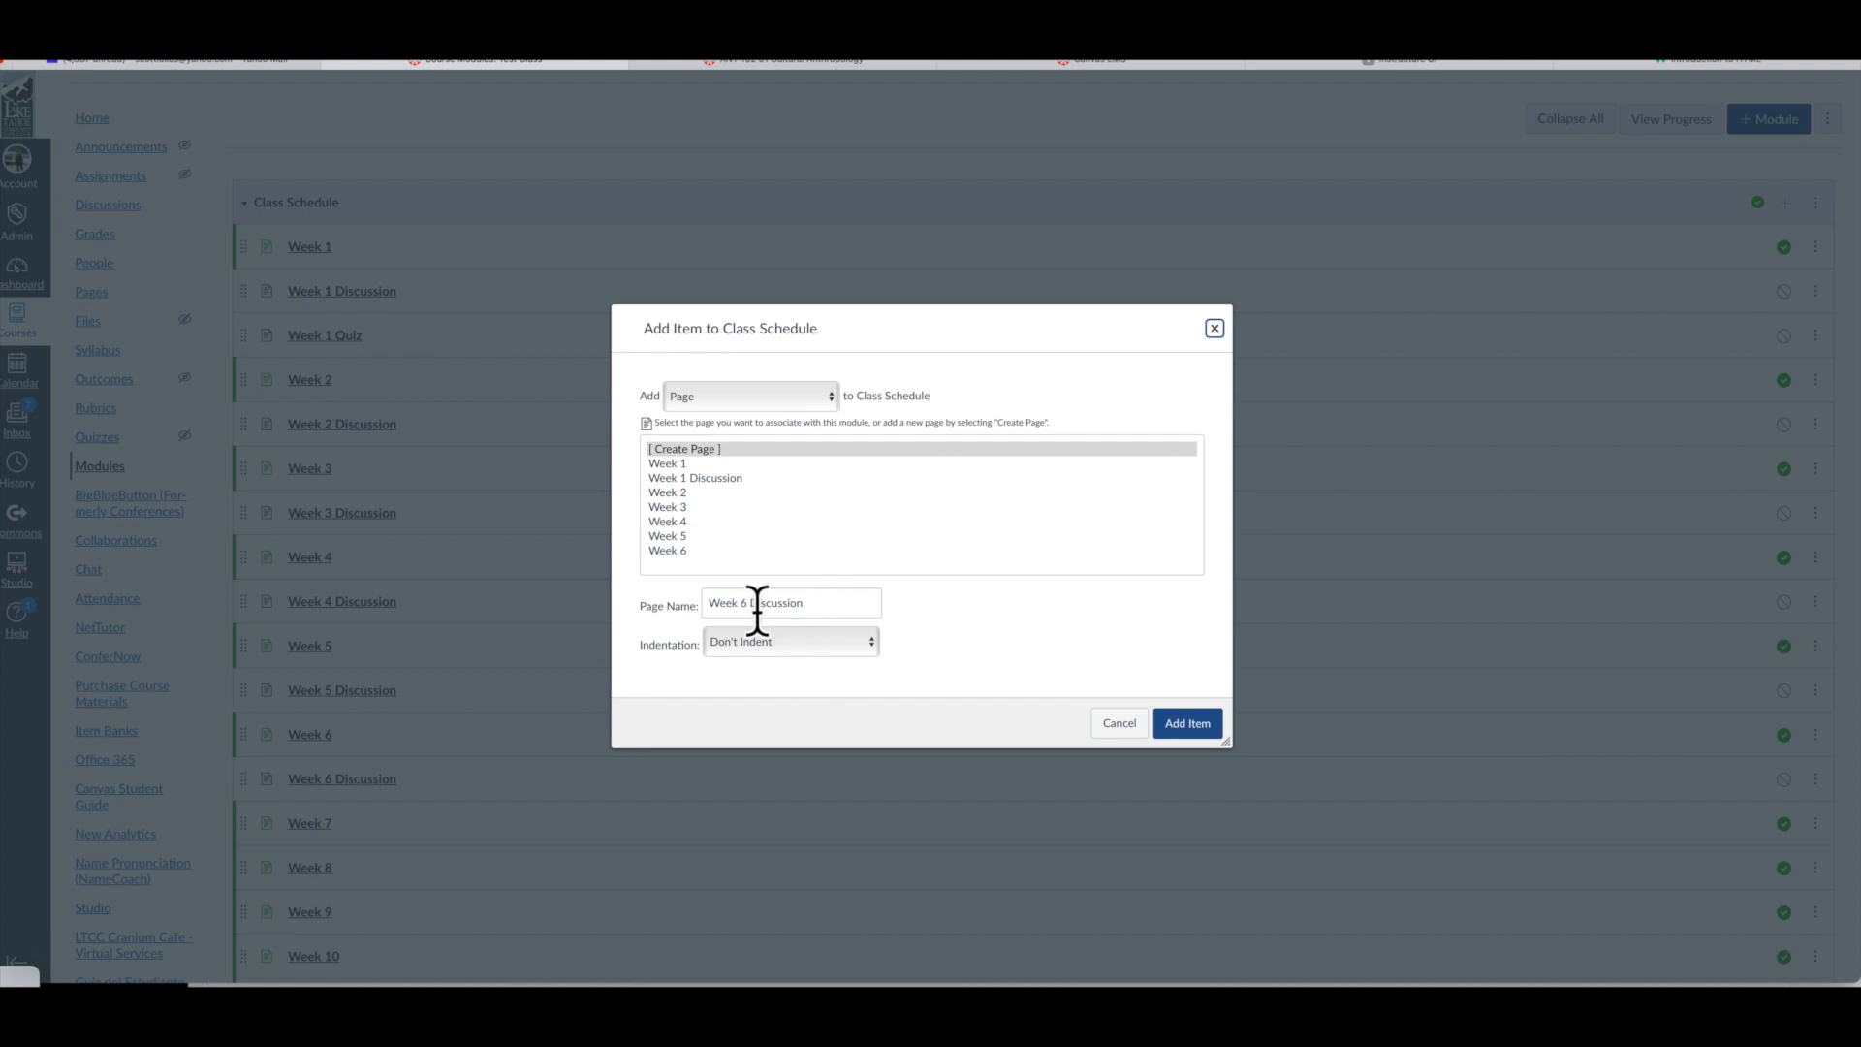
click(1114, 725)
scroll(479, 316, up, 1)
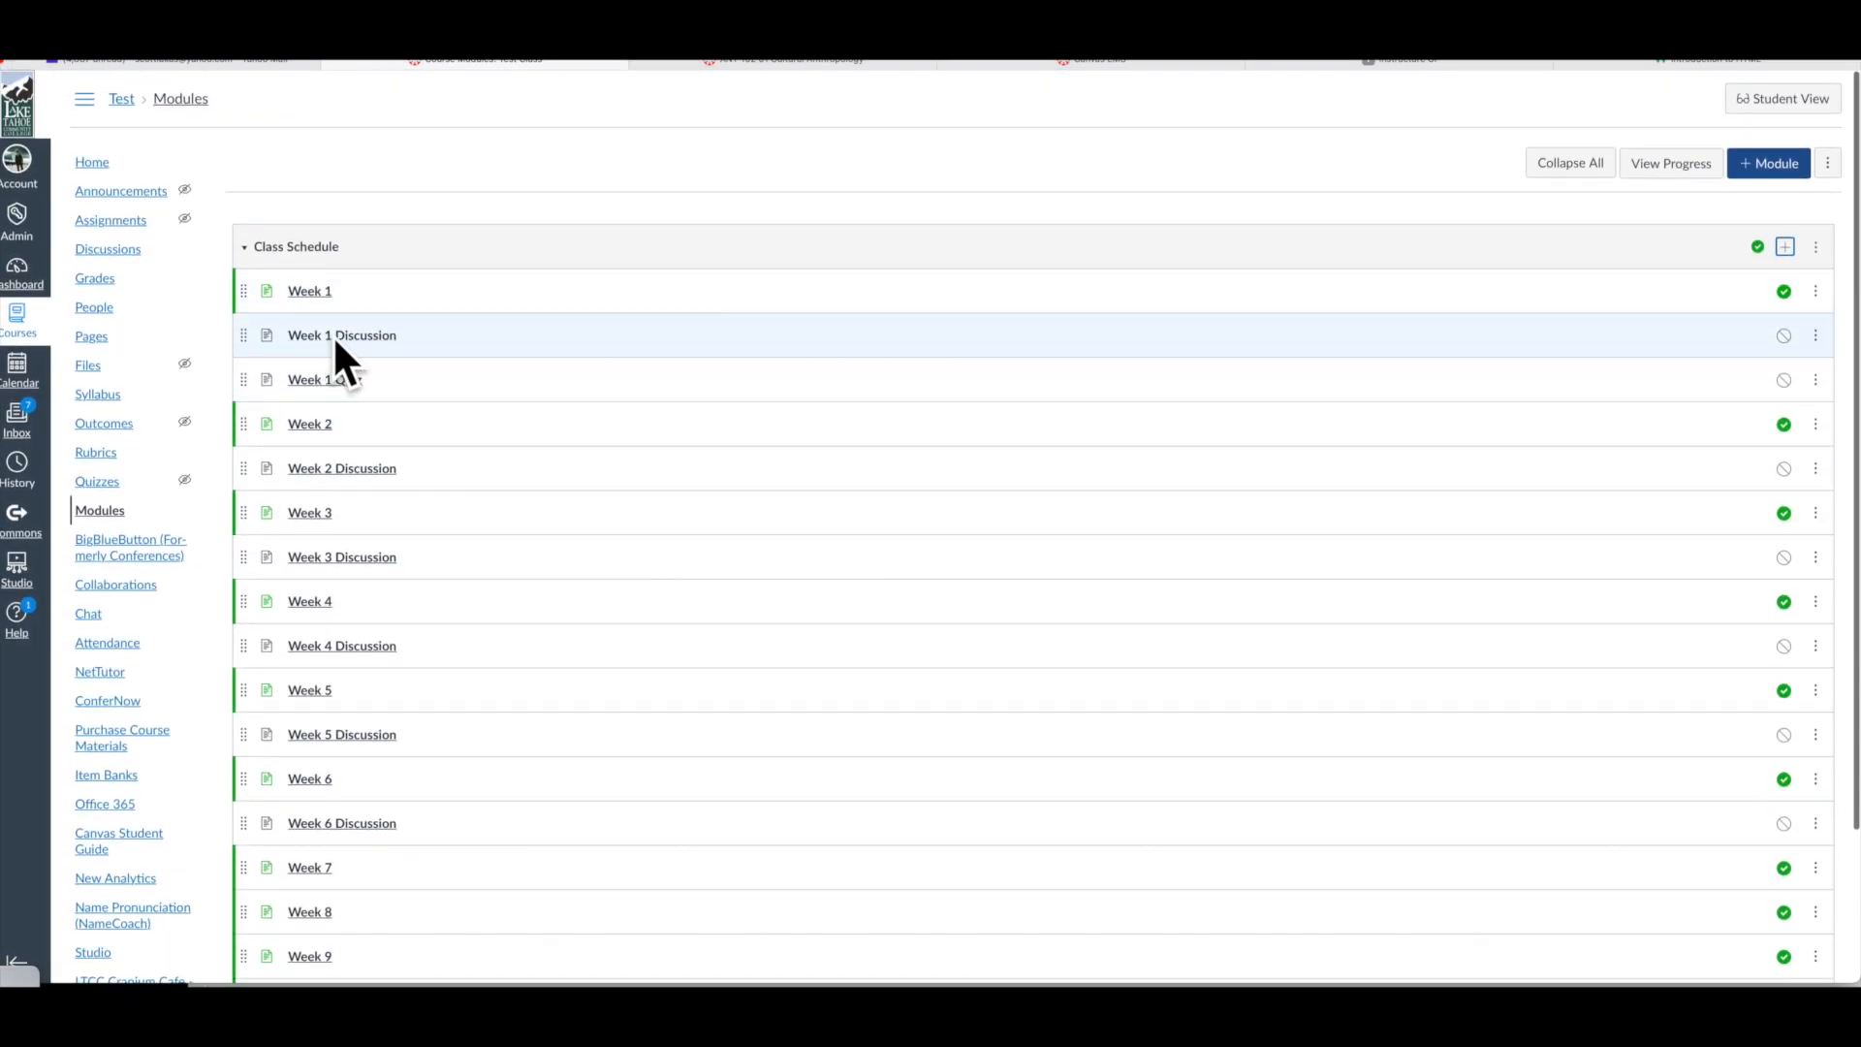
- Go to the course's list of all pages and create and save a new page titled "Week 6 Discussion"
click(333, 334)
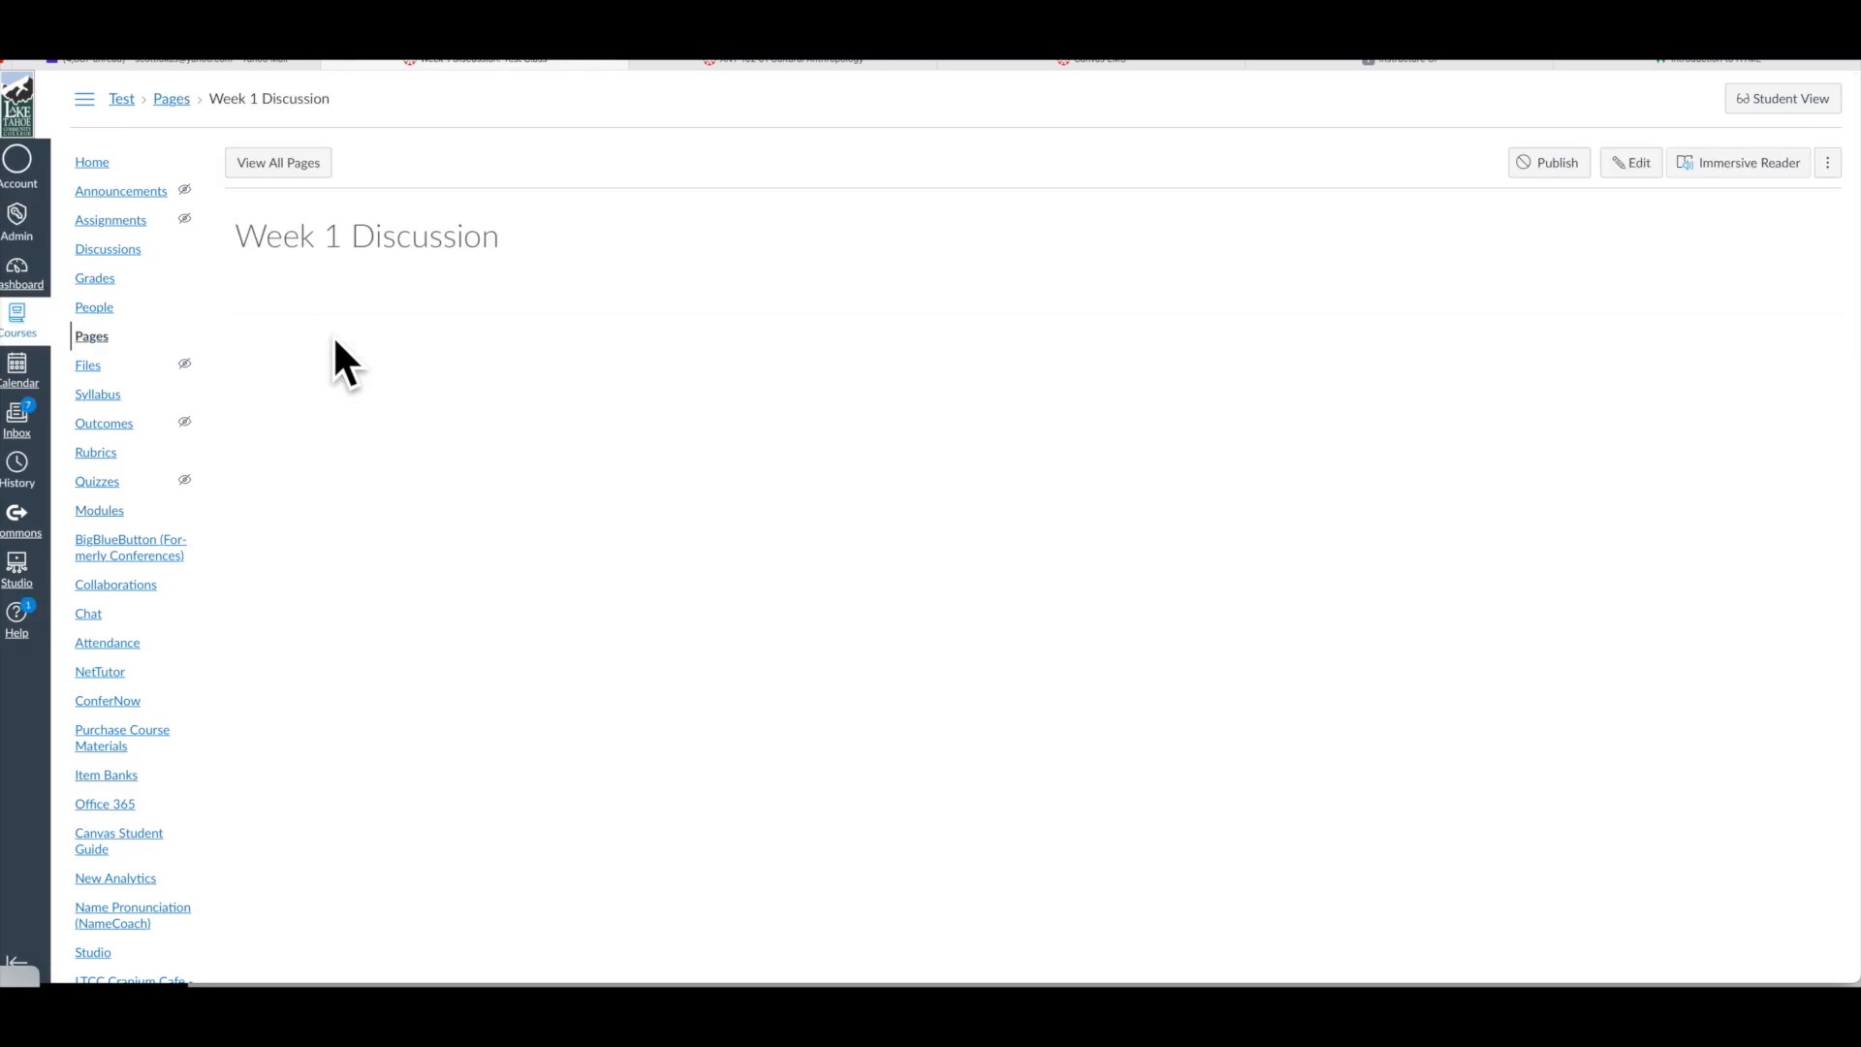
click(296, 165)
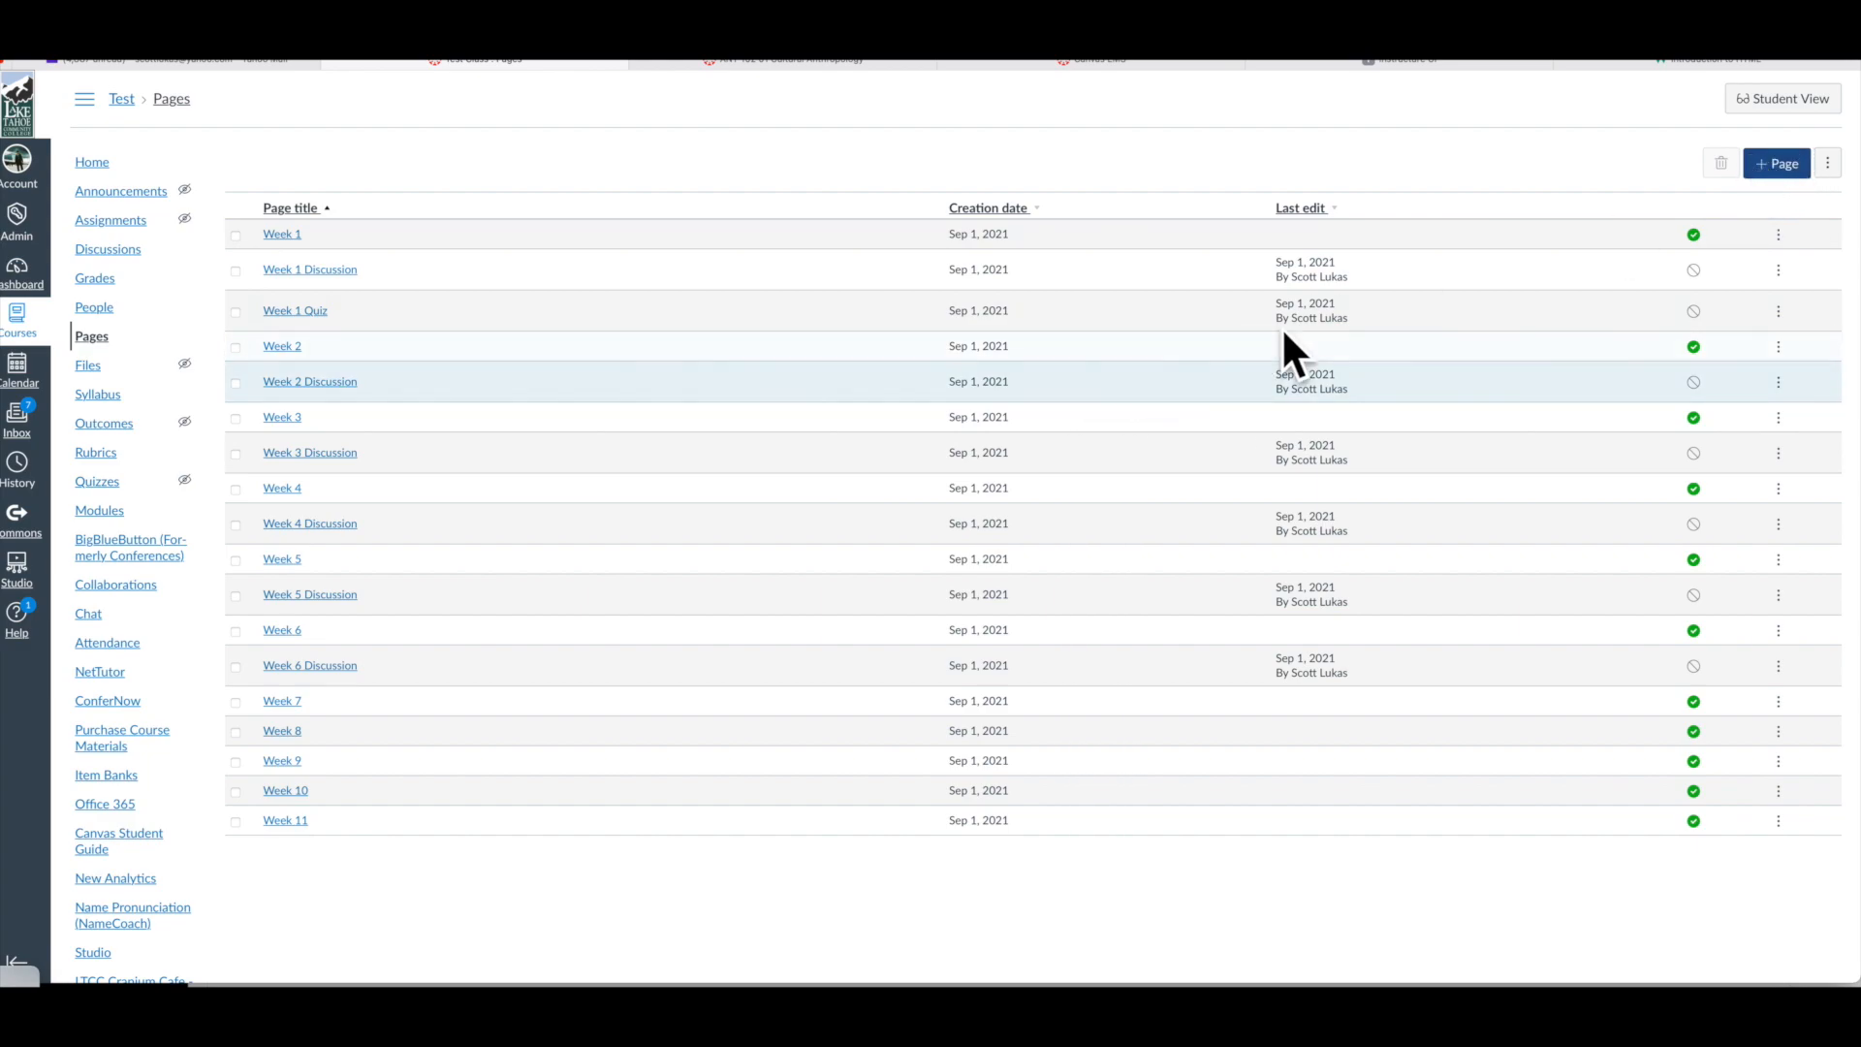
click(1777, 163)
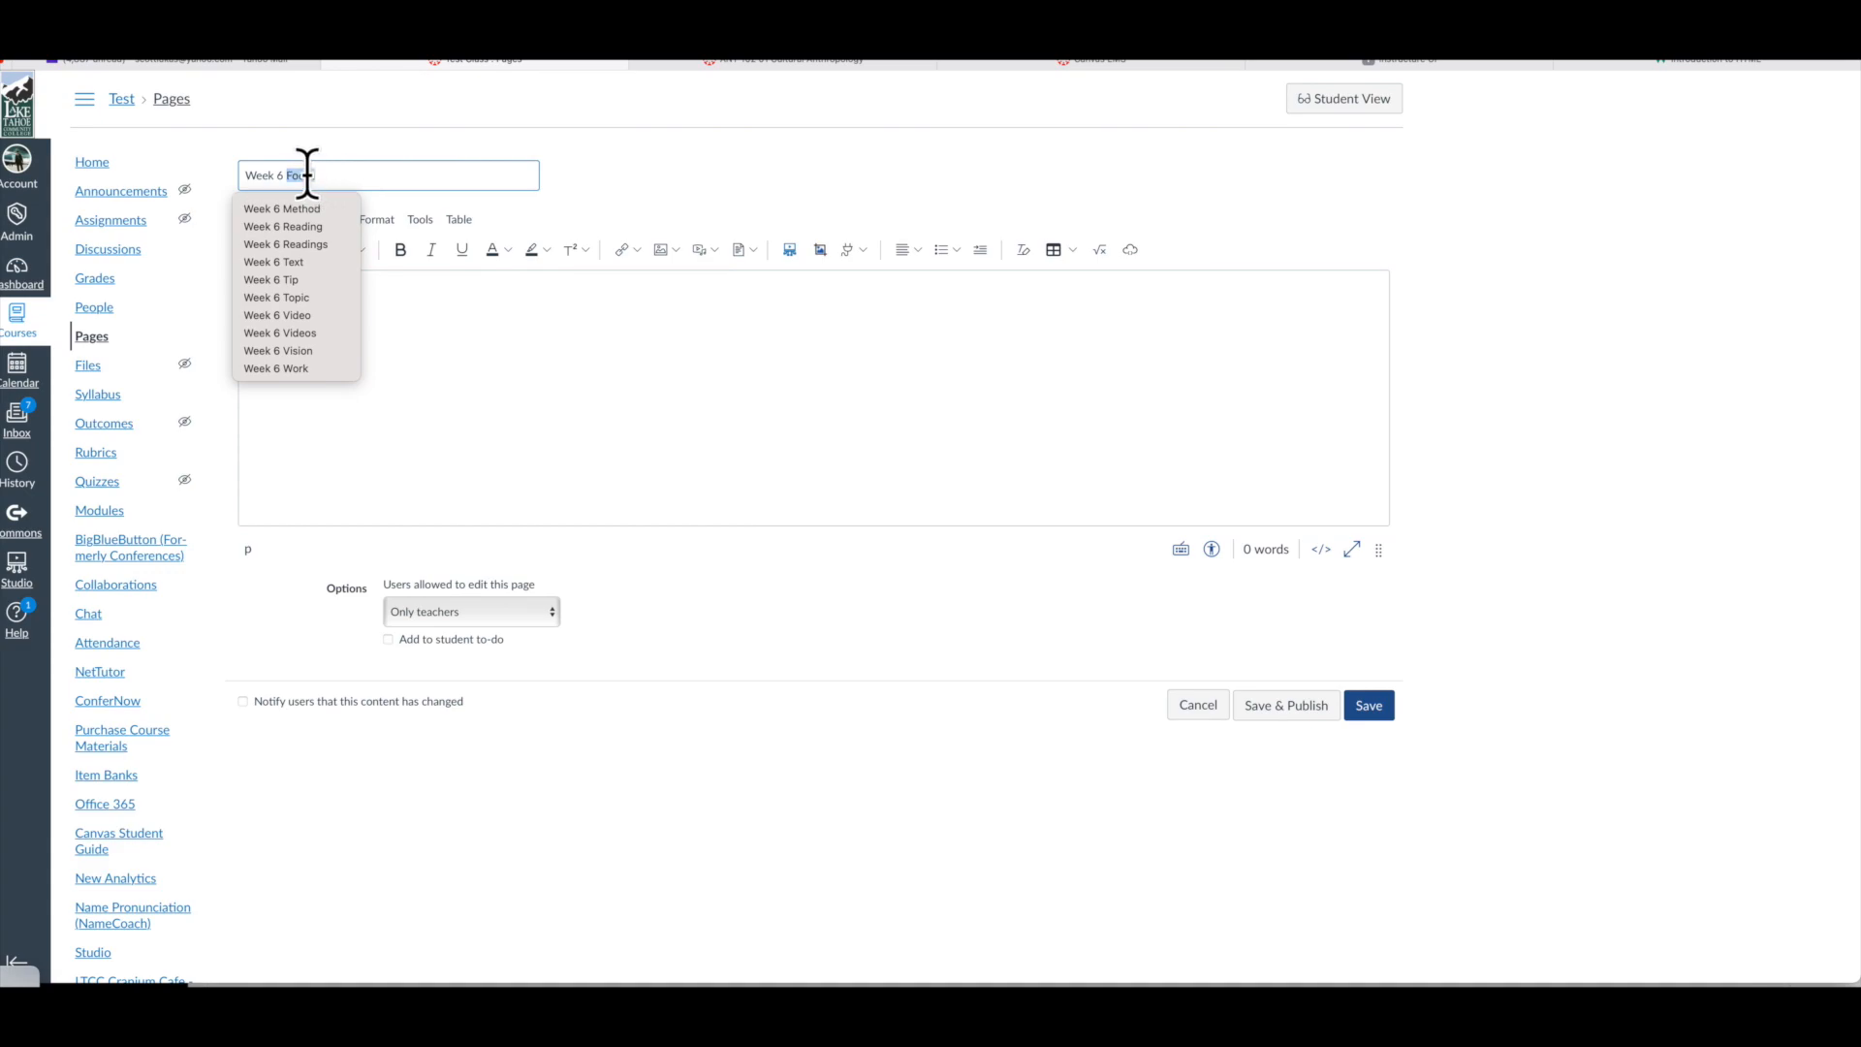
text(Discussion)
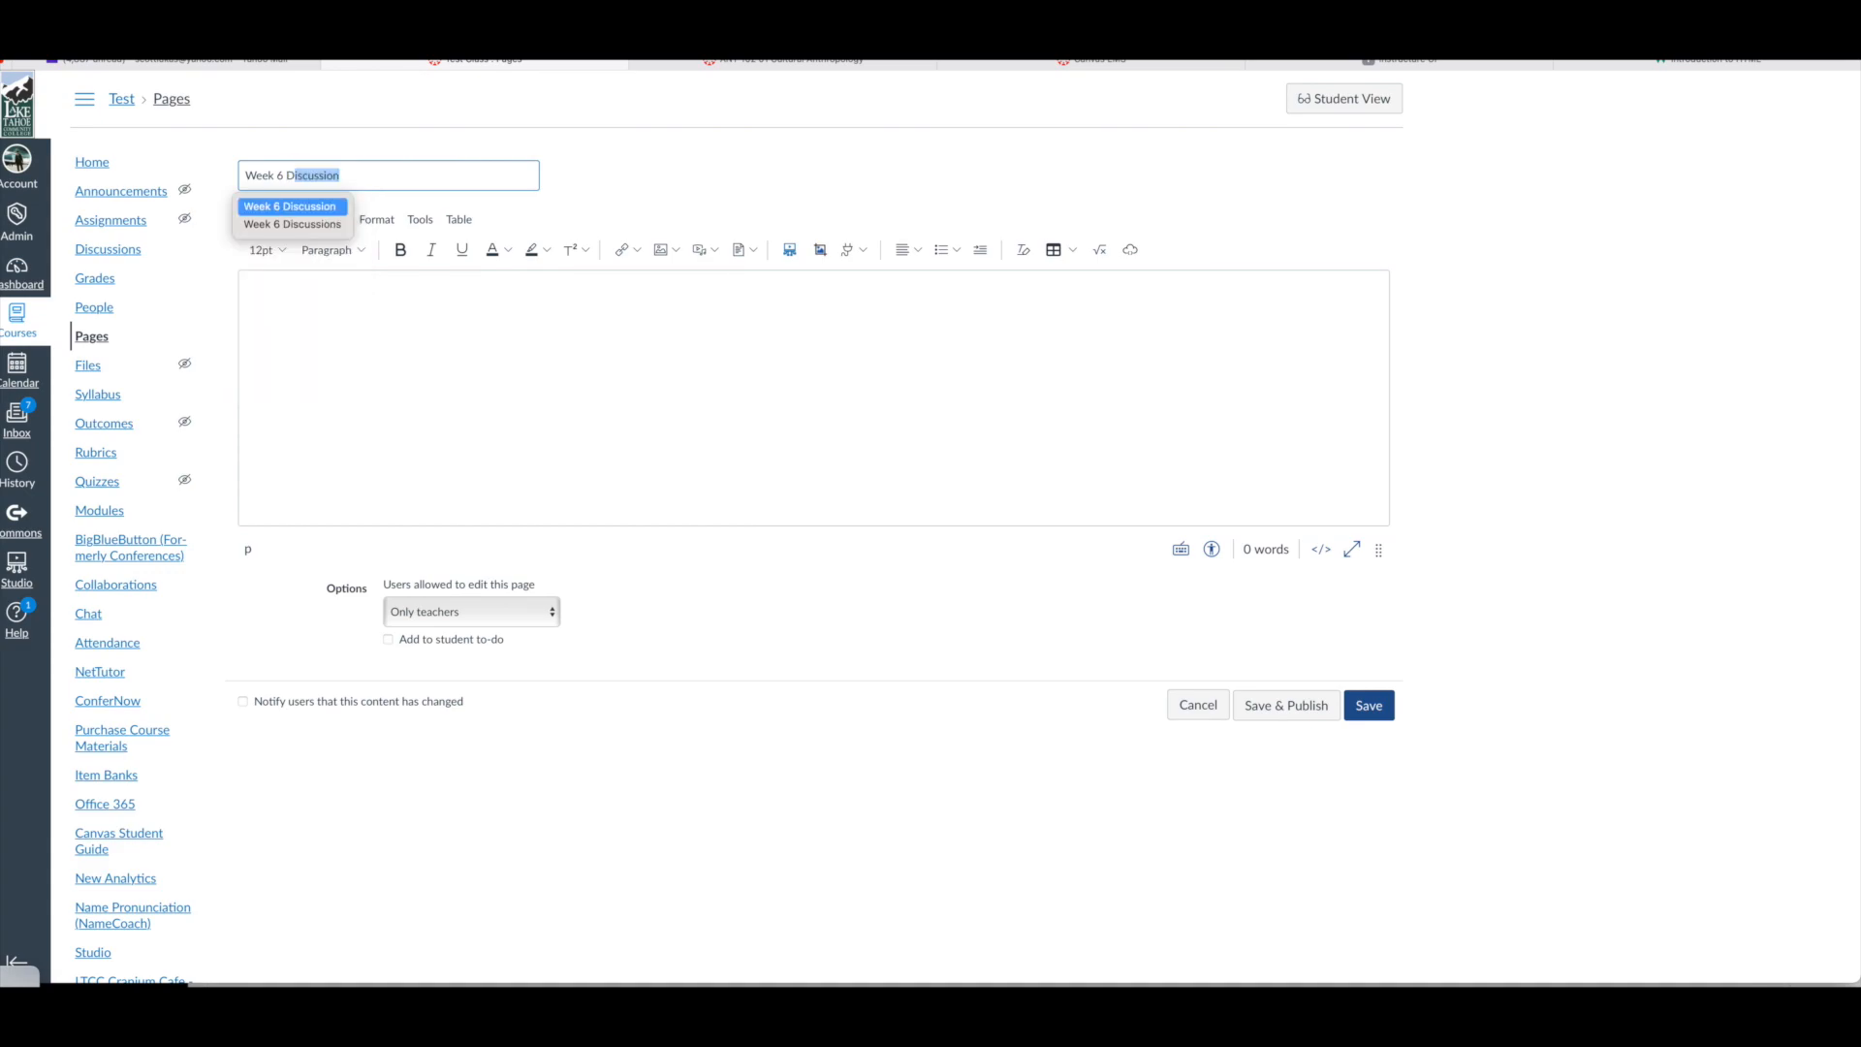
click(328, 202)
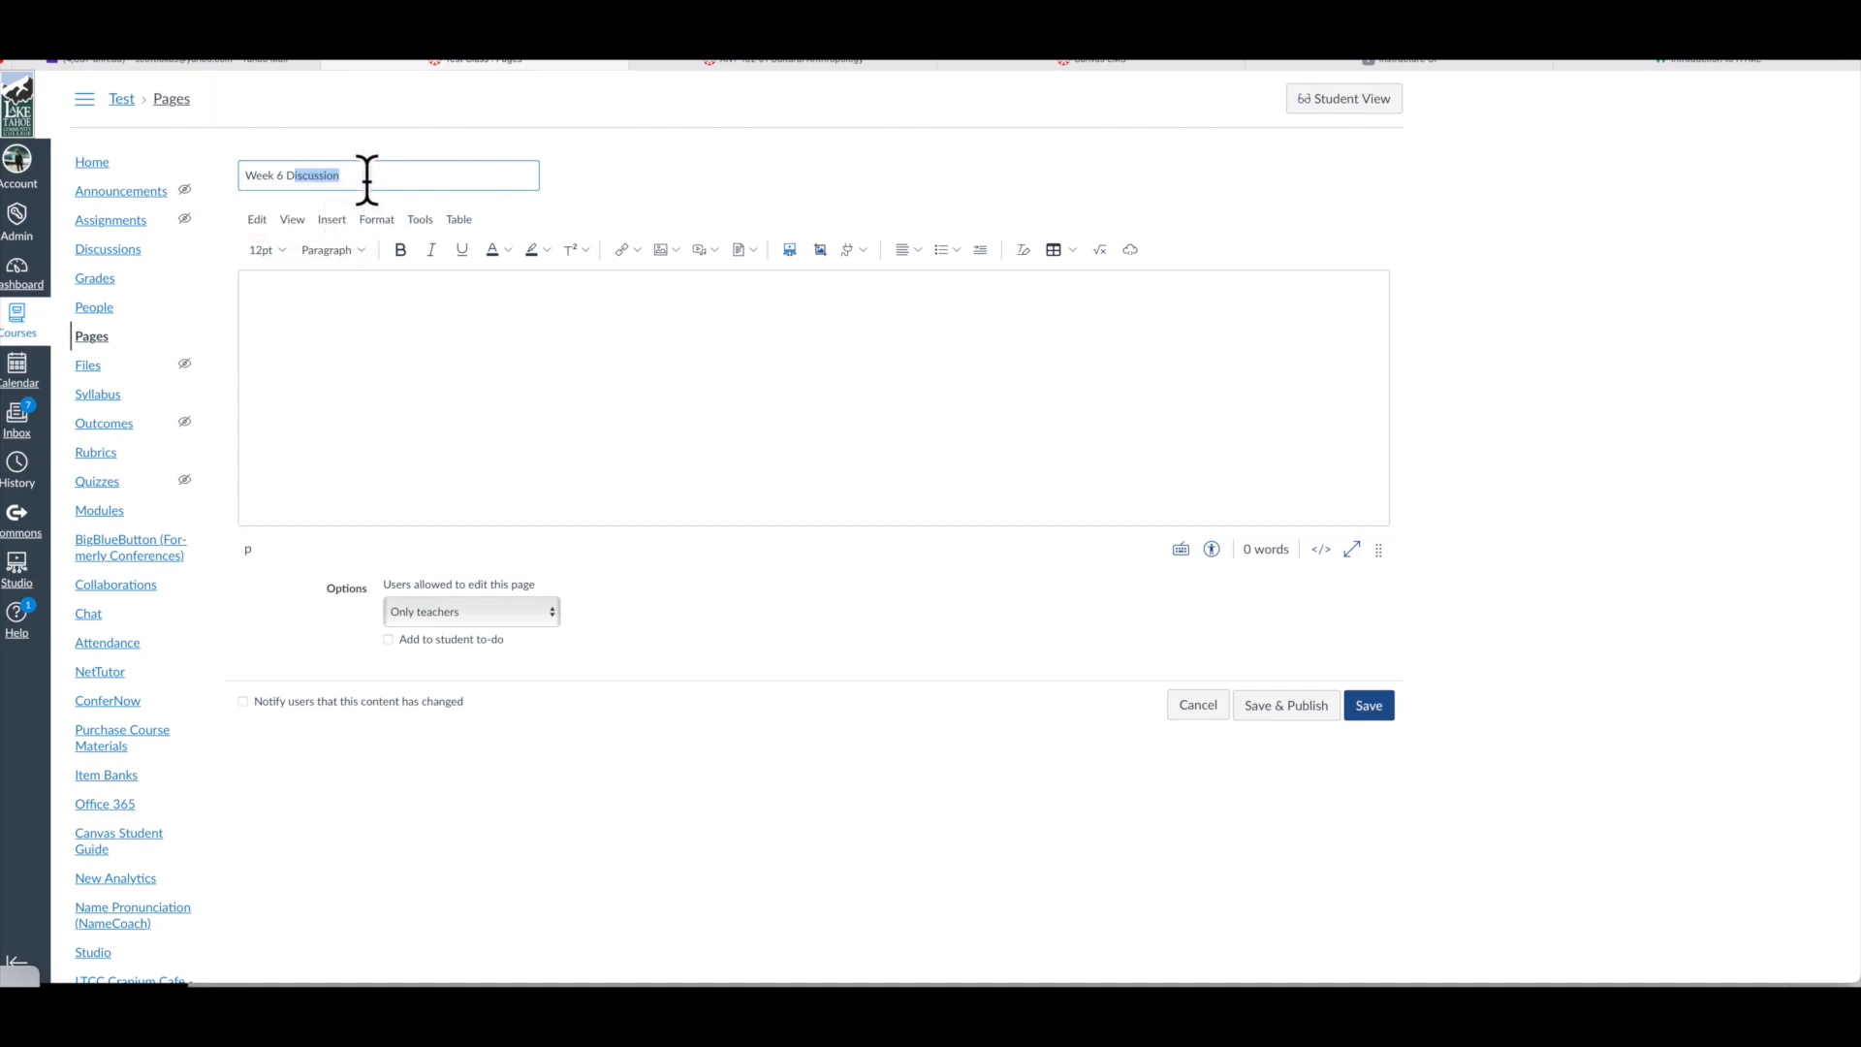
click(1370, 706)
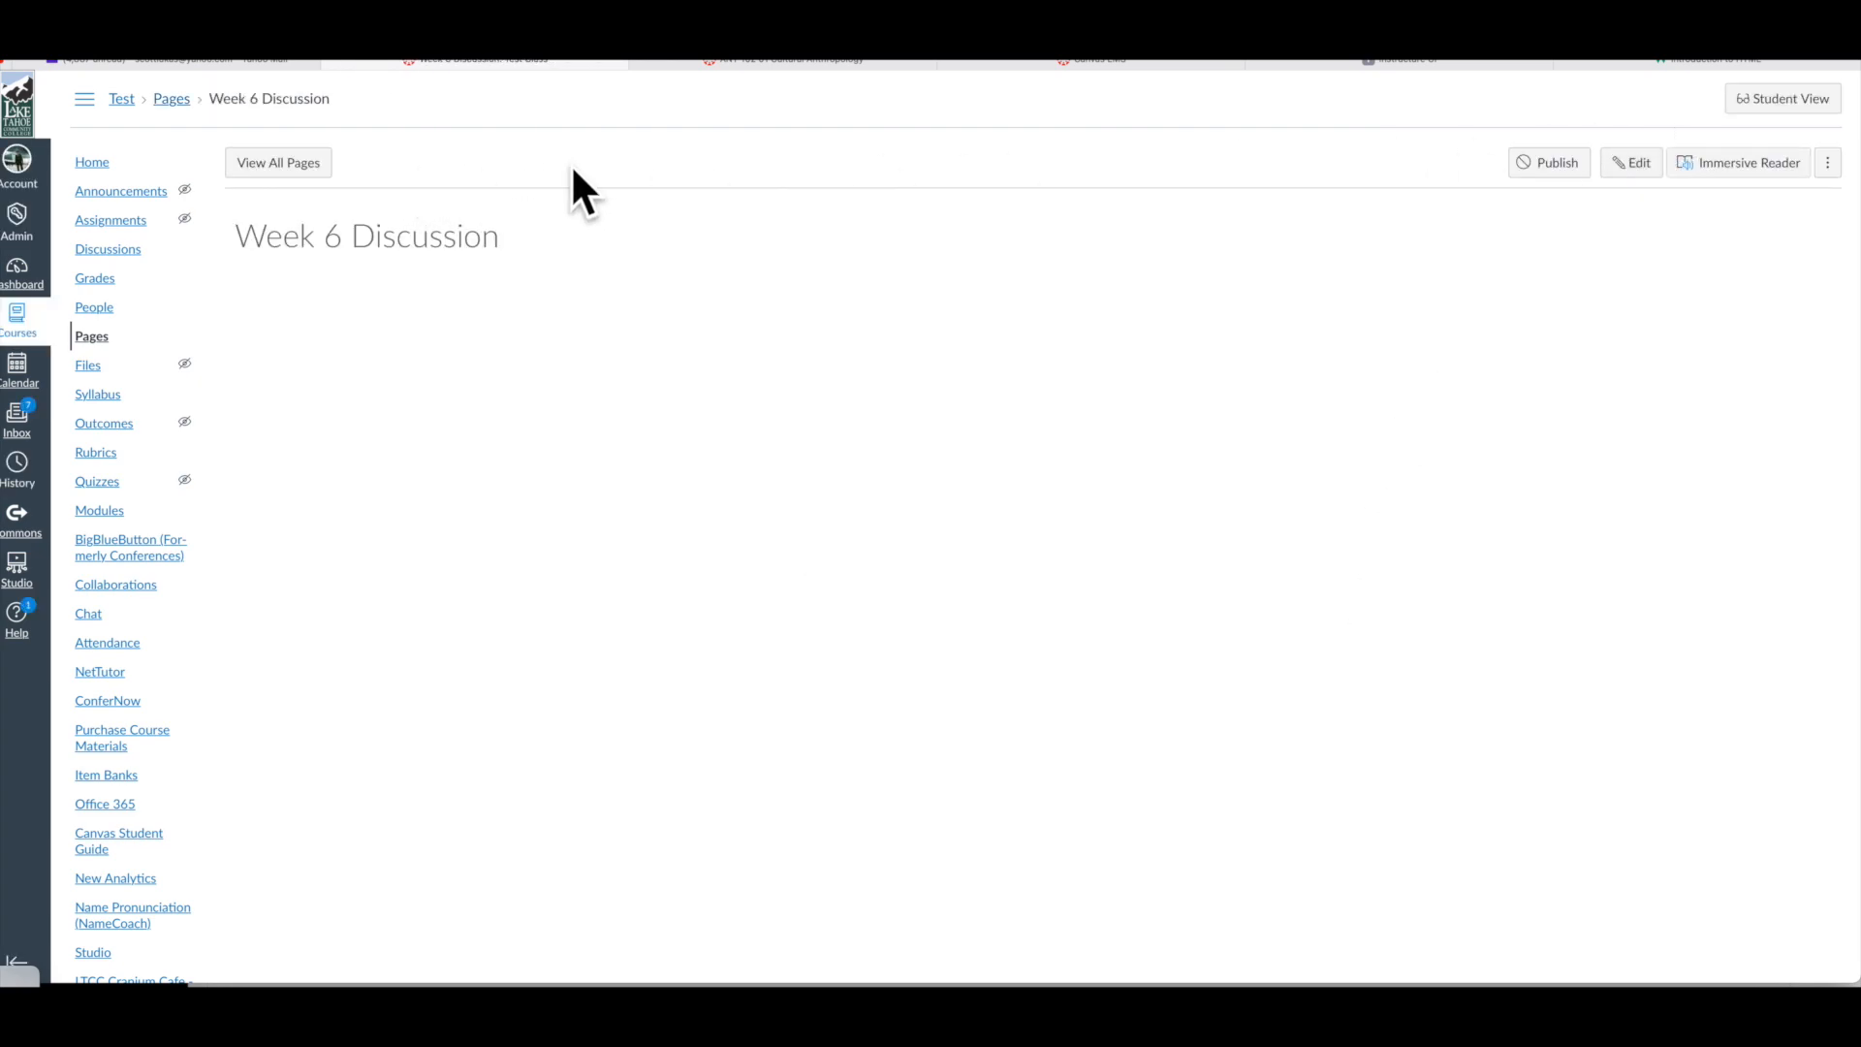
- From the list of all pages, create and save a new page titled "Week 7 Discussion"
click(267, 165)
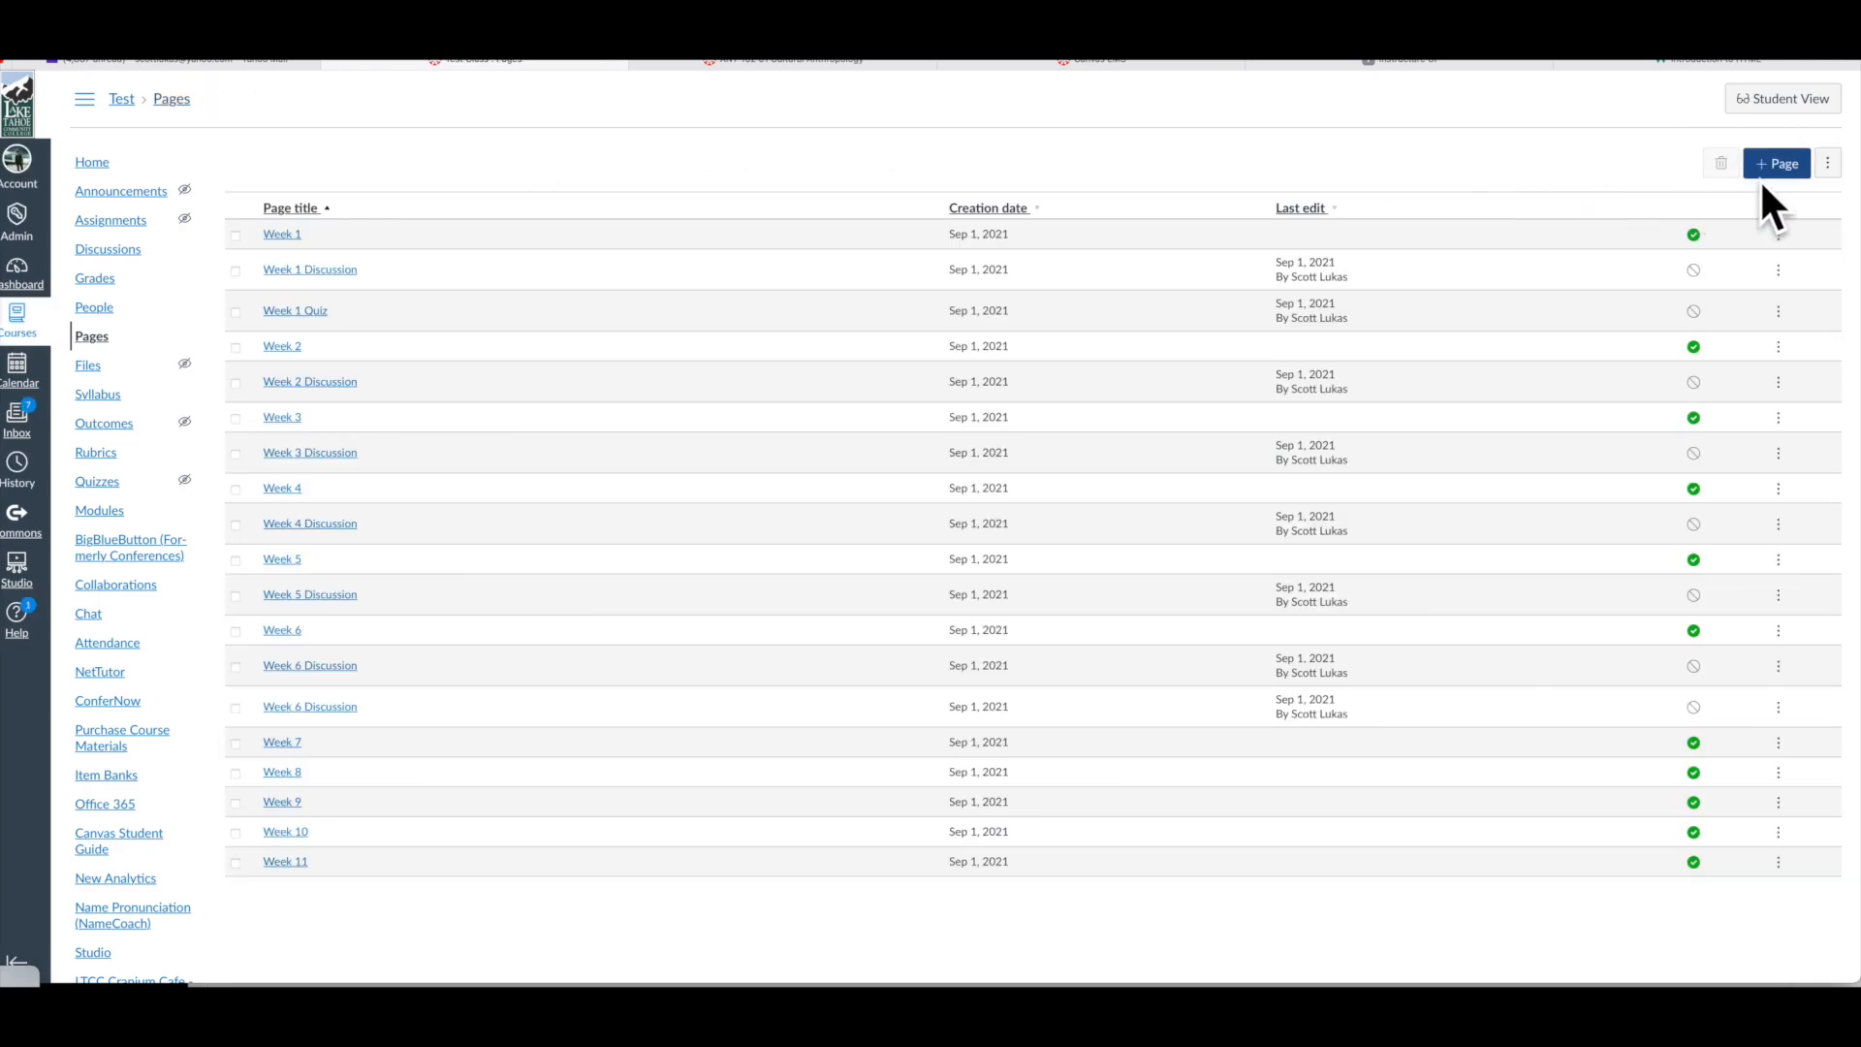
click(1770, 167)
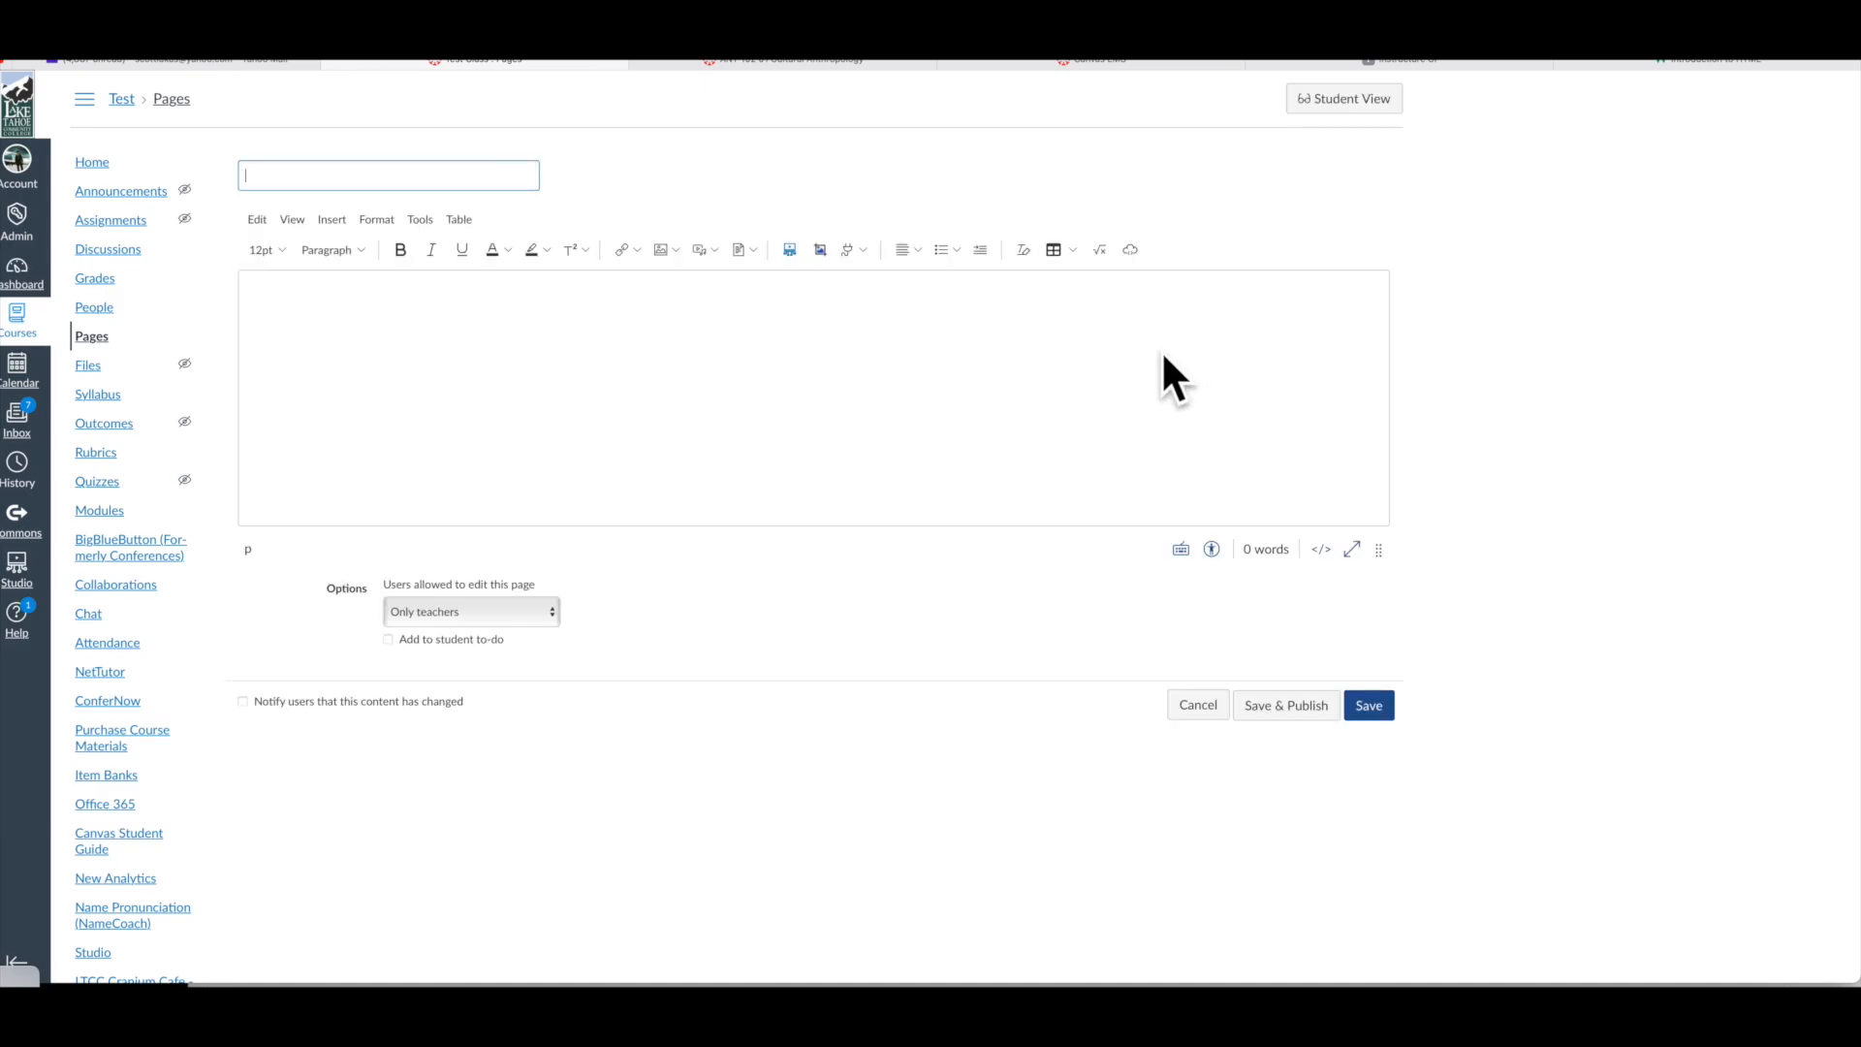
text(Wee)
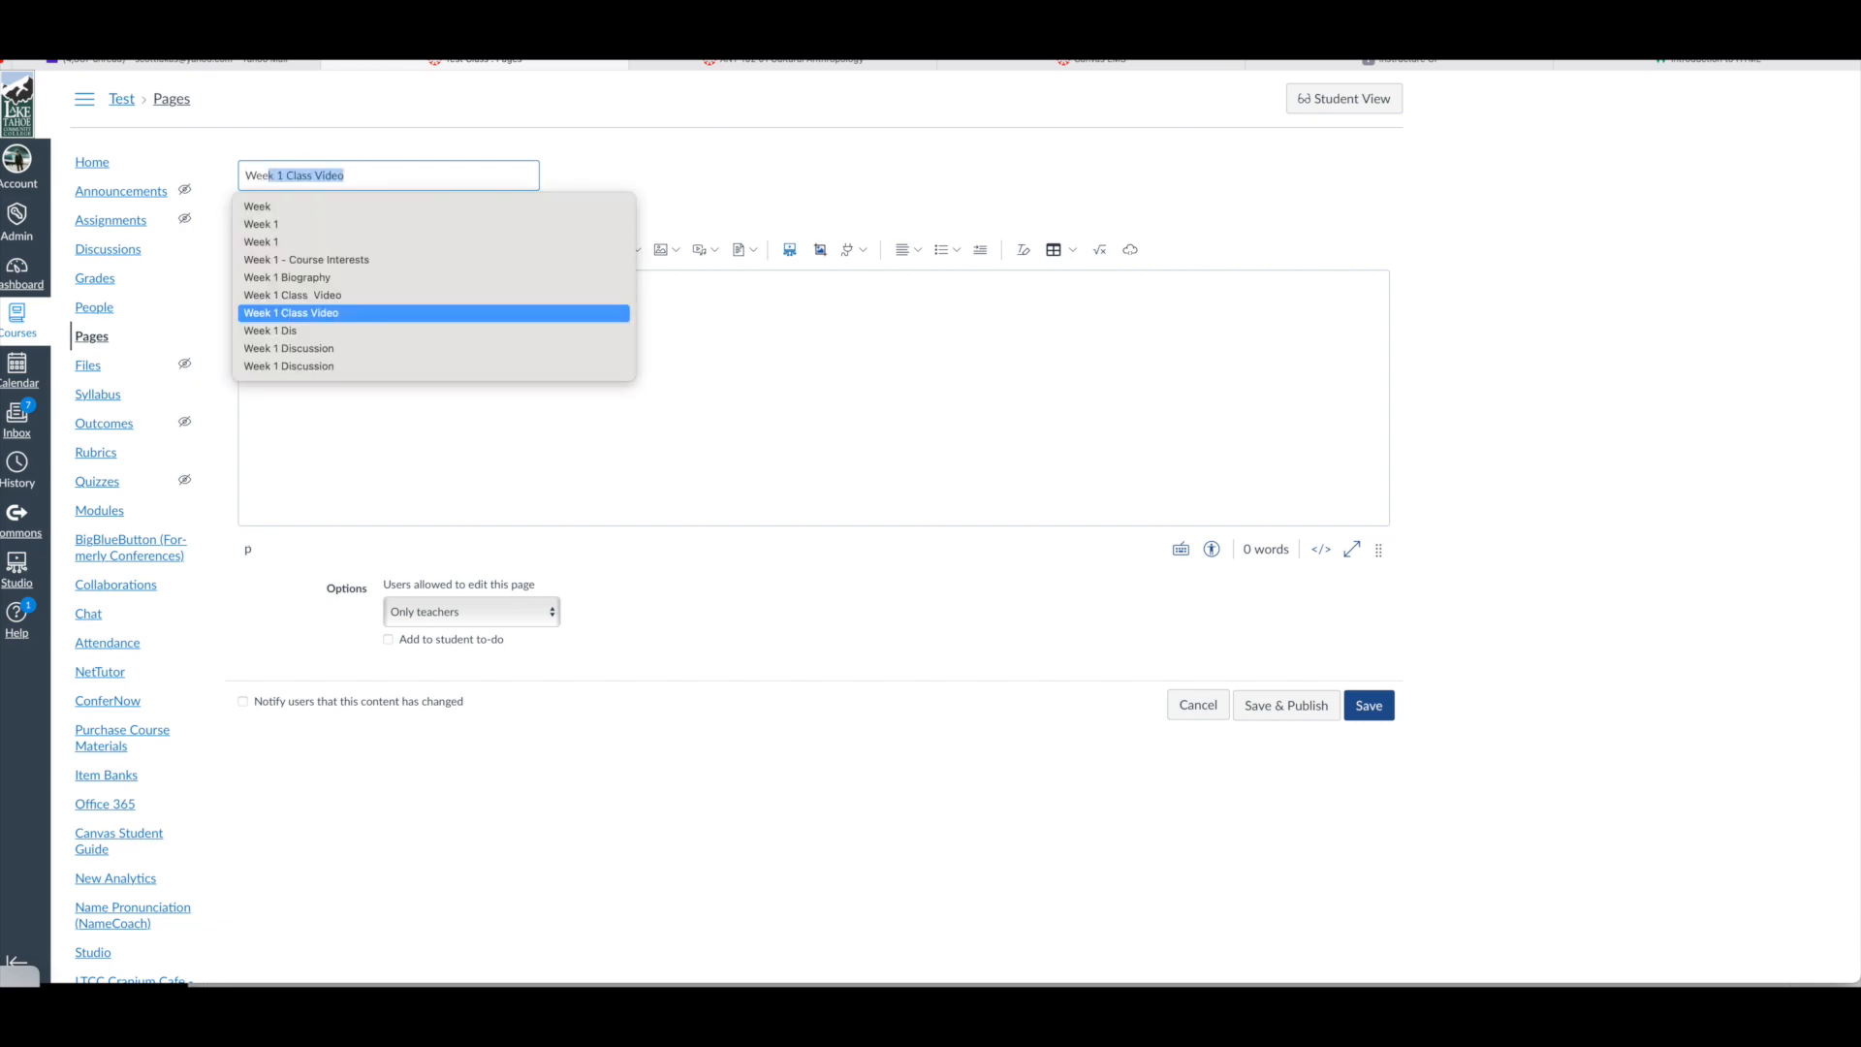
text(k )
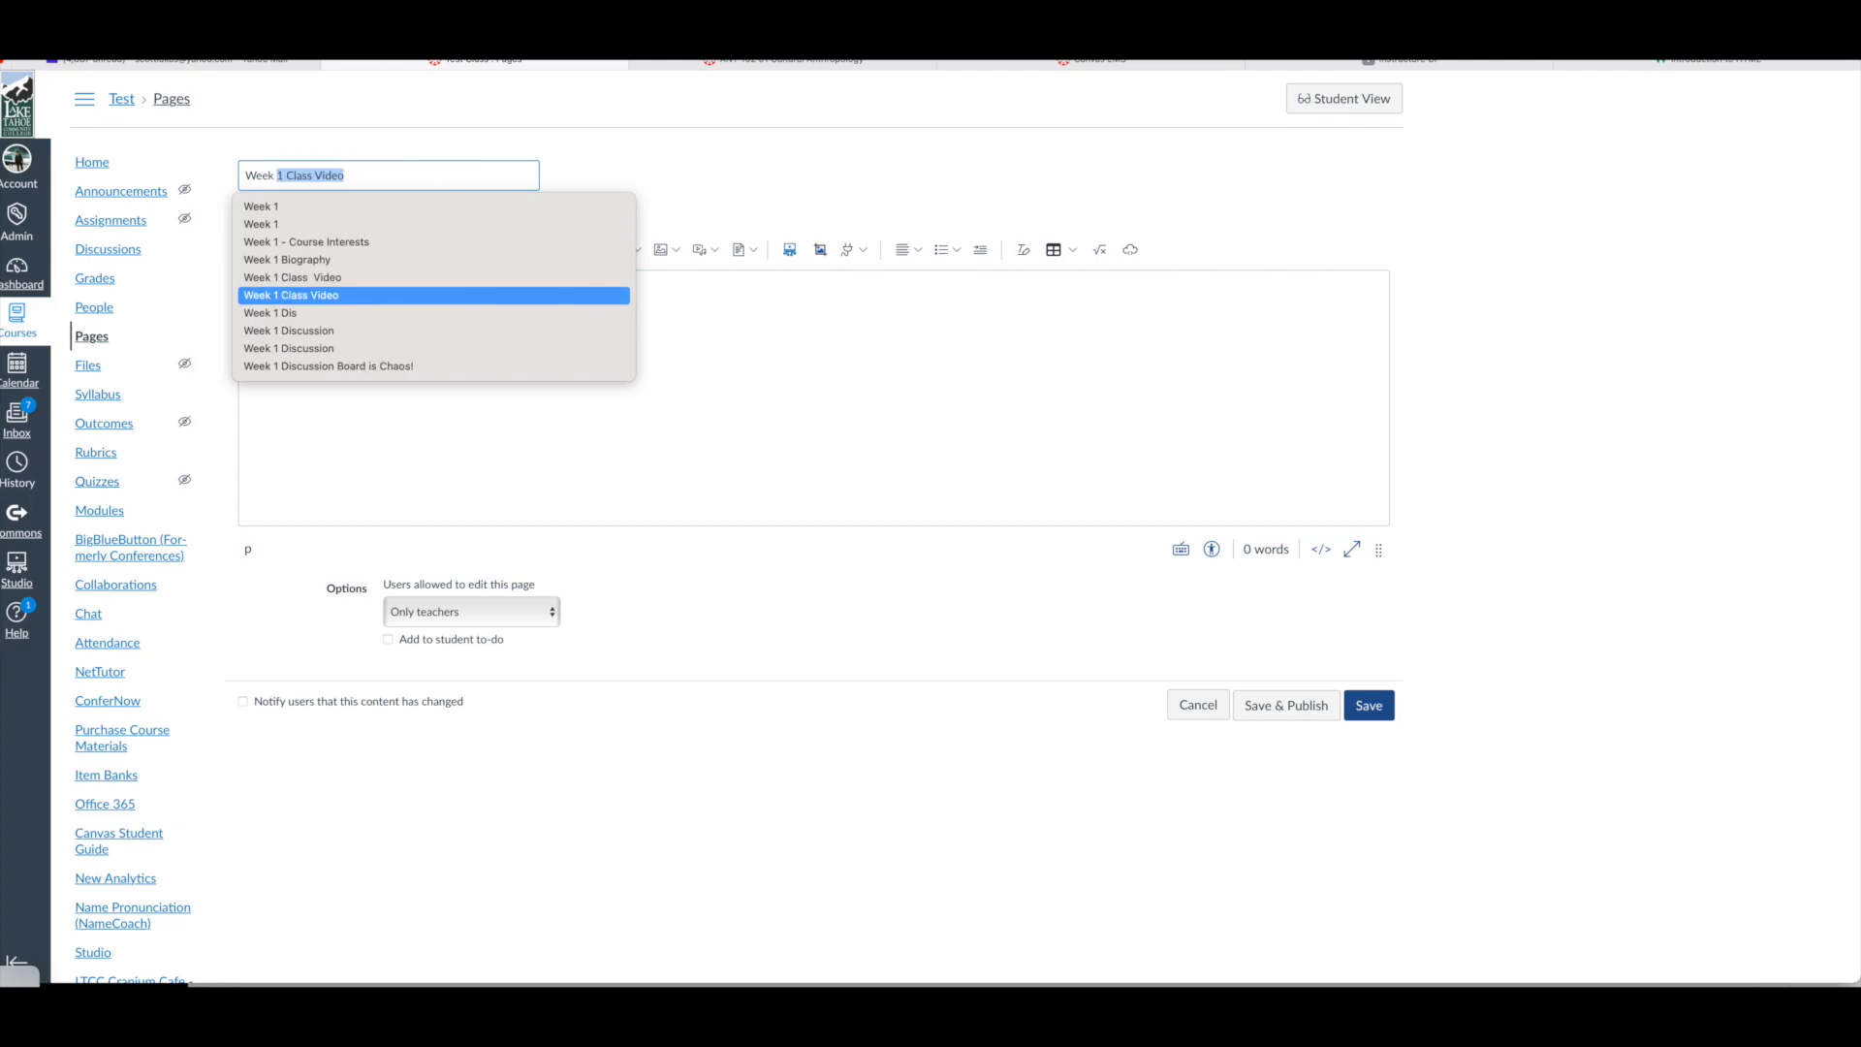
text(7)
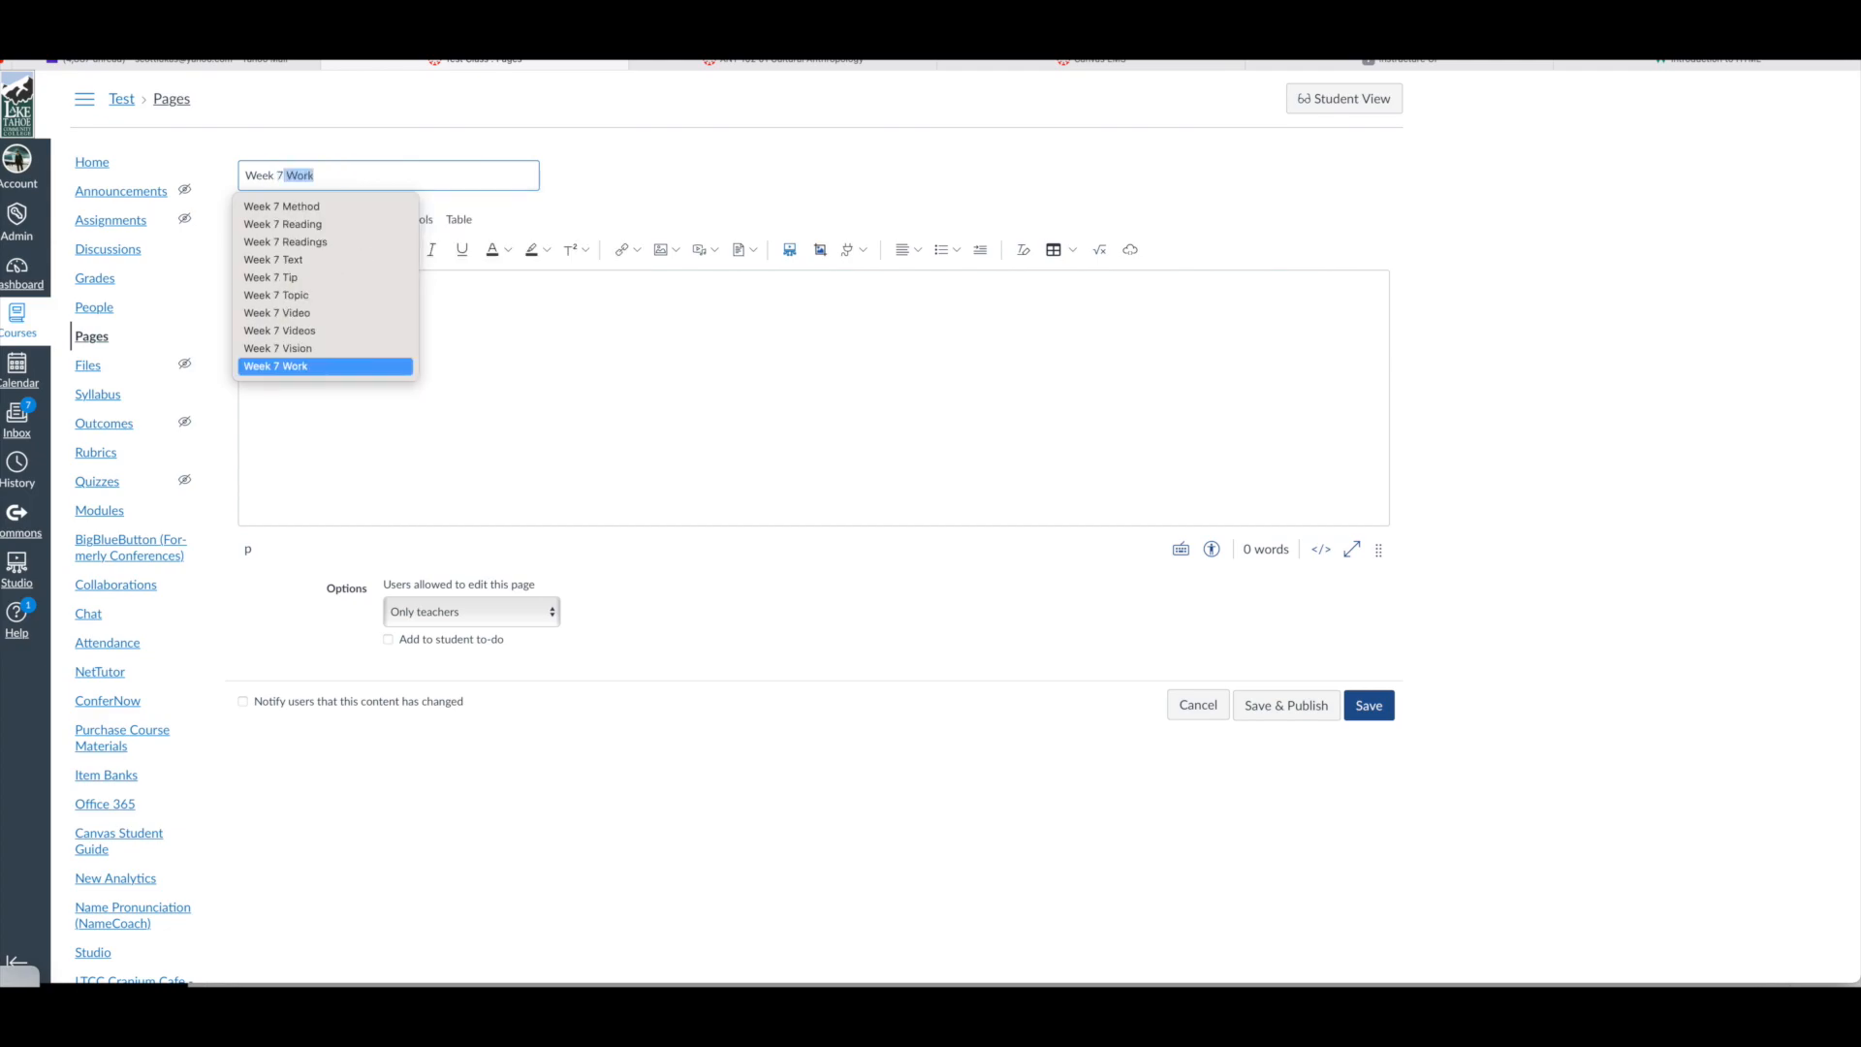
text(D)
key(BackSpace)
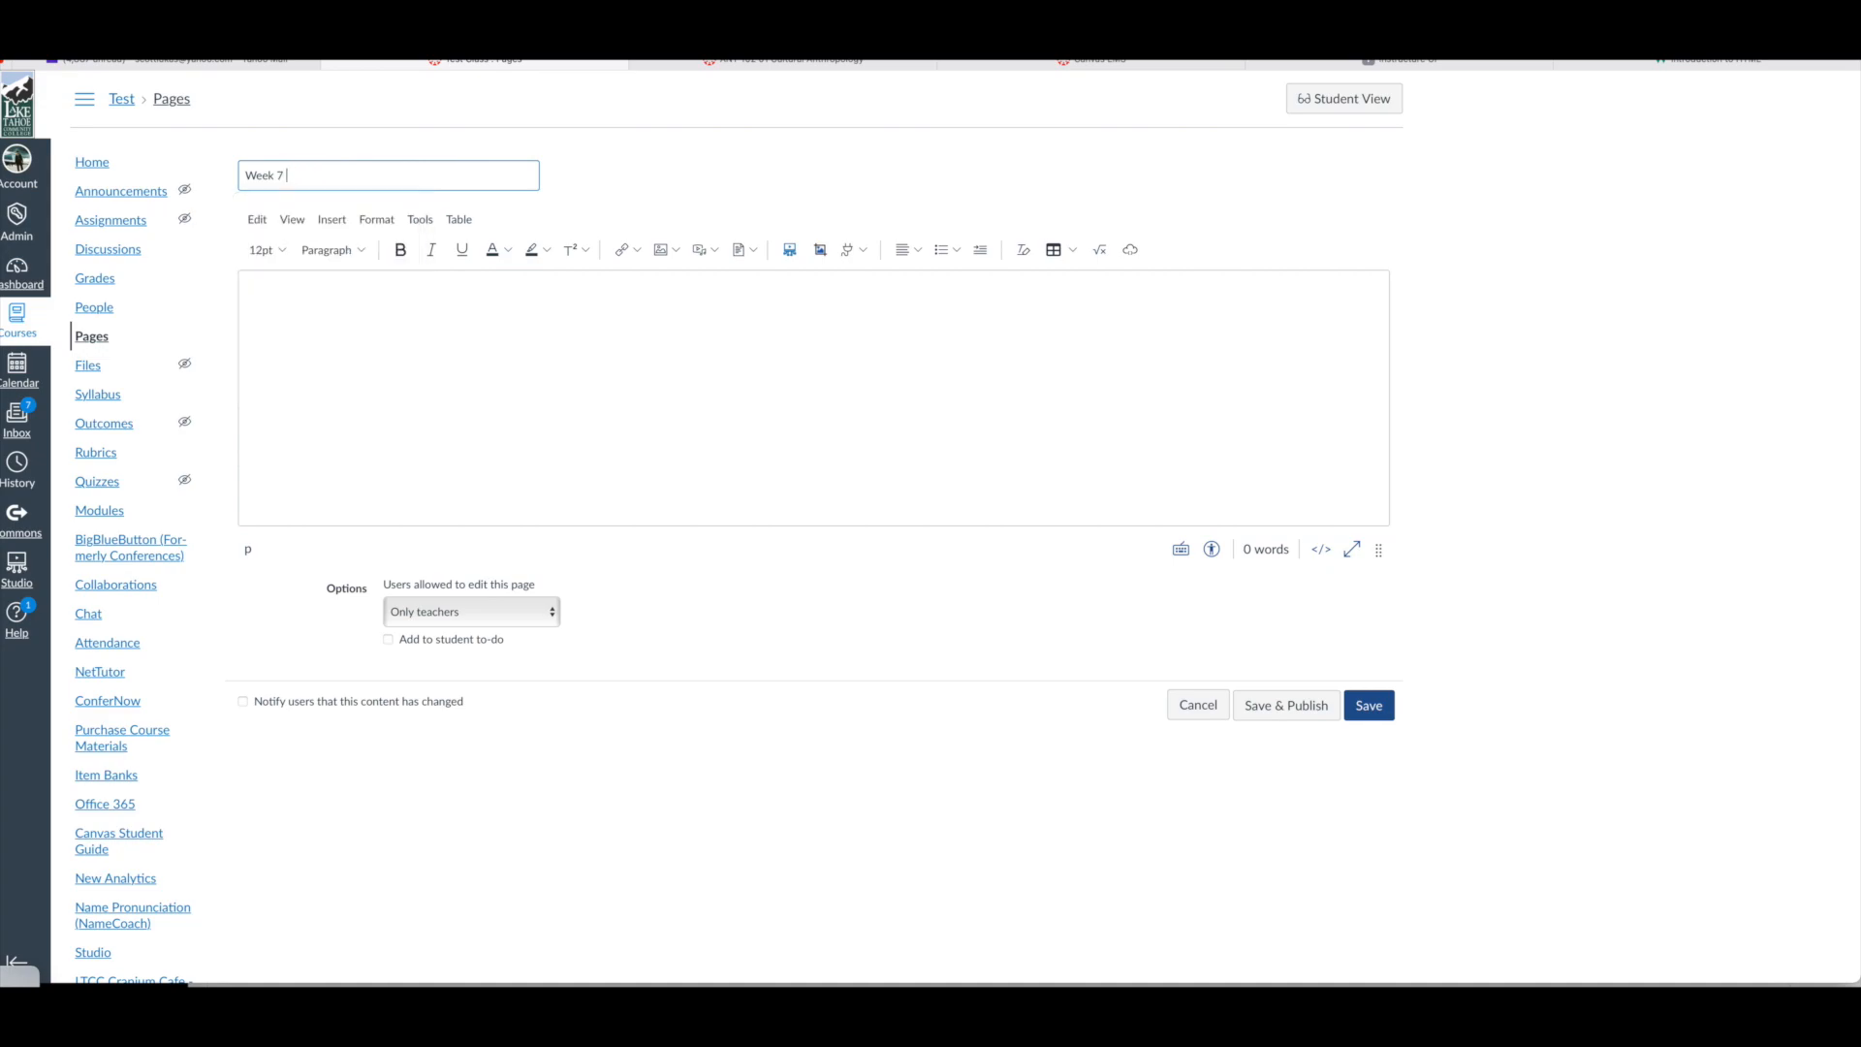
text(Discussion)
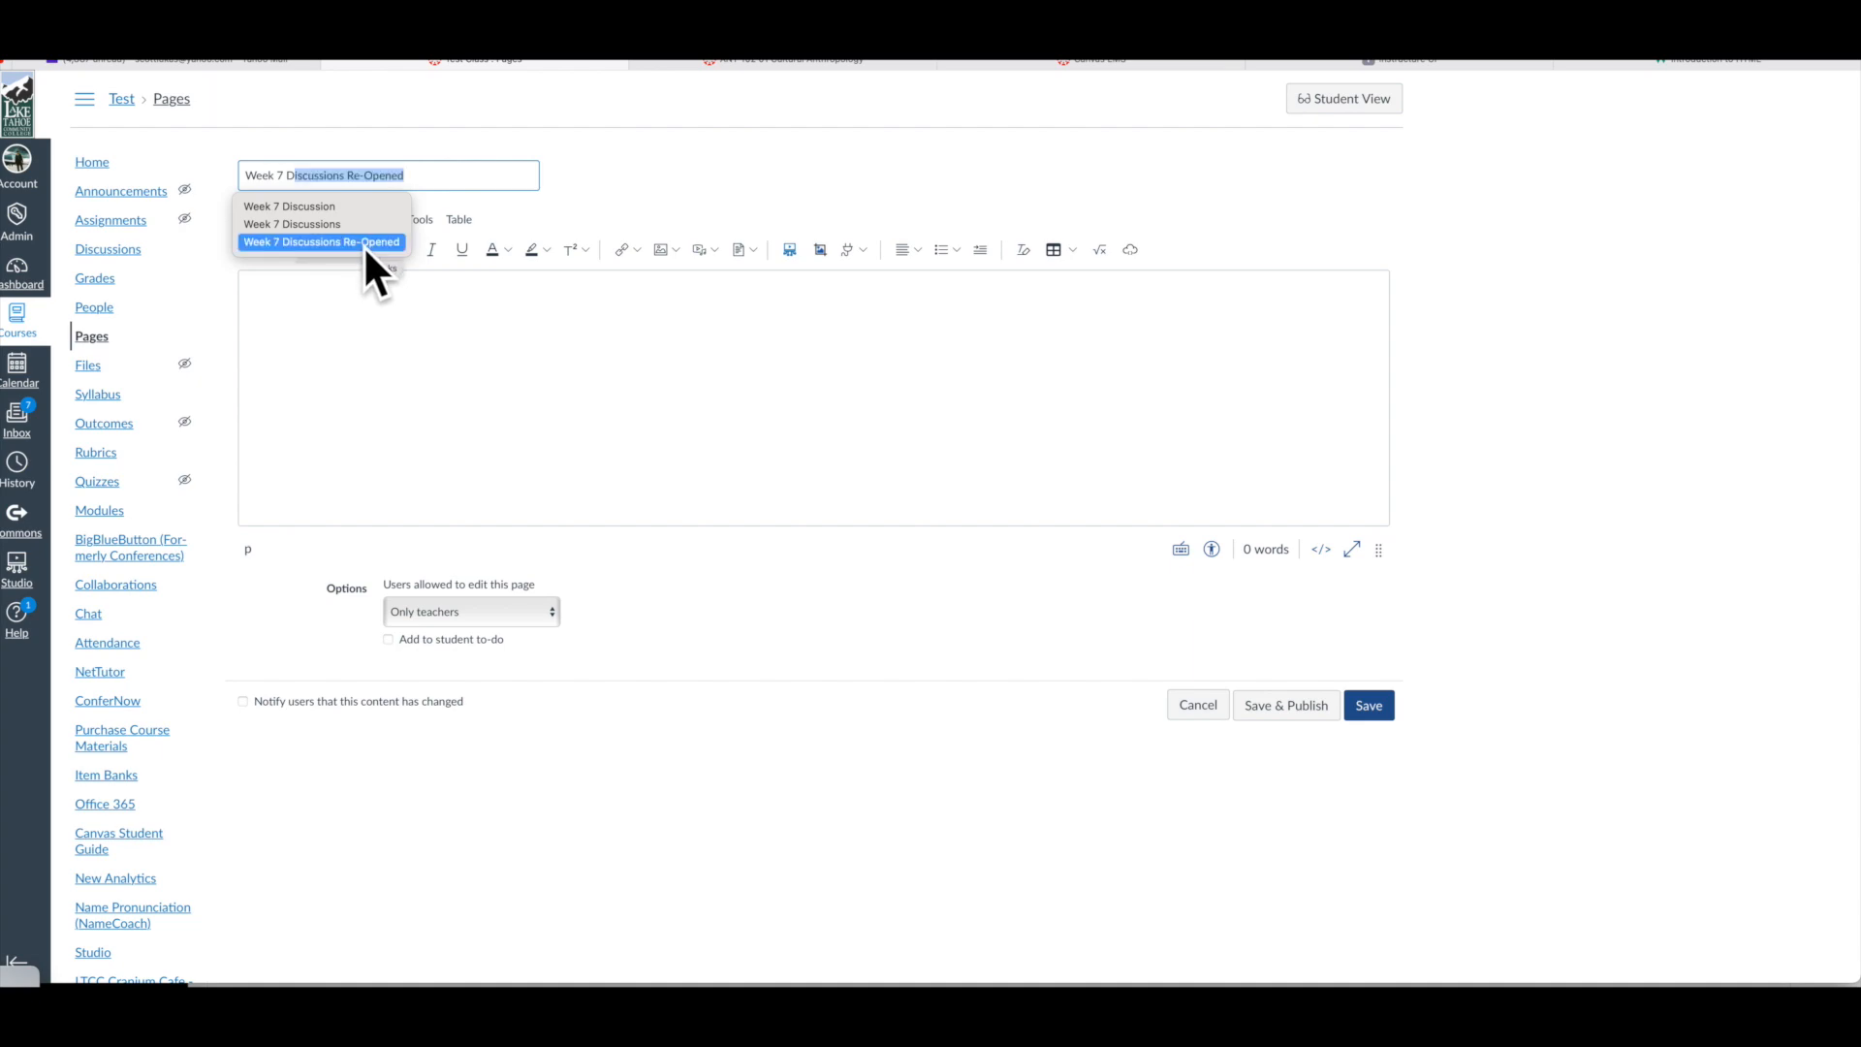
click(296, 206)
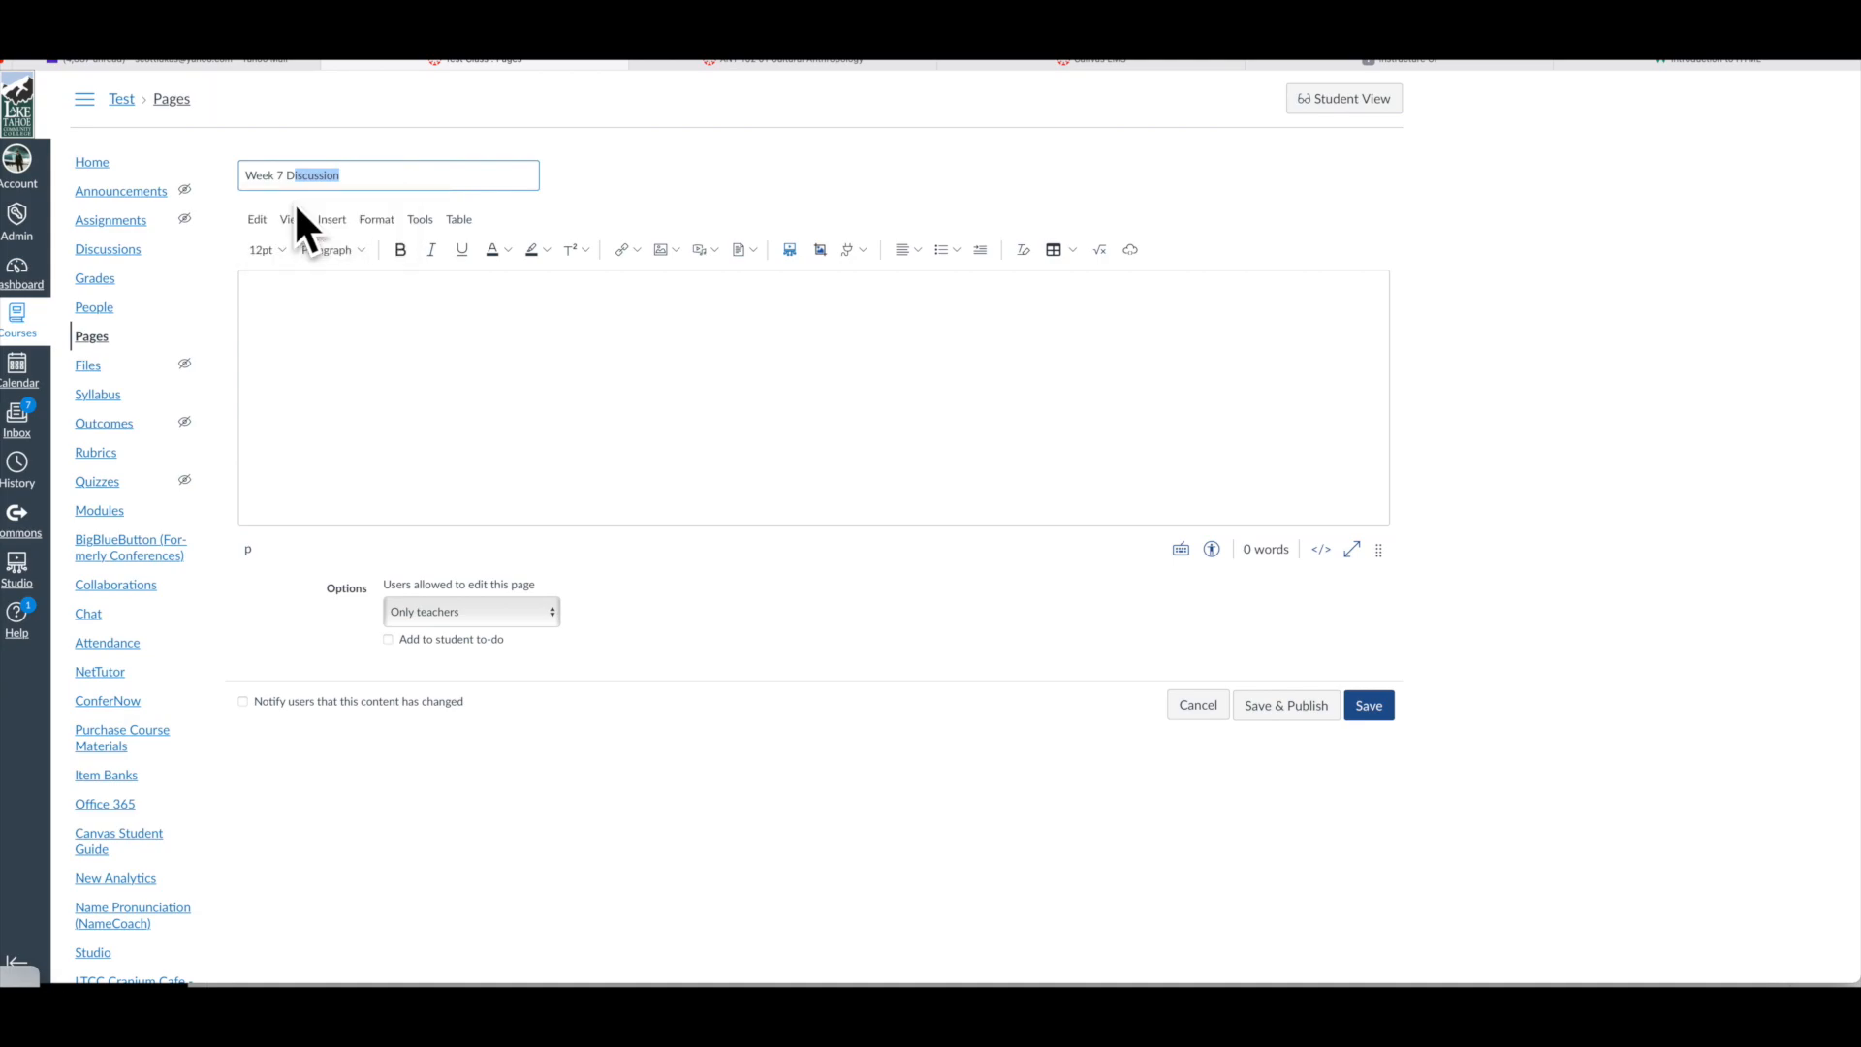
click(648, 432)
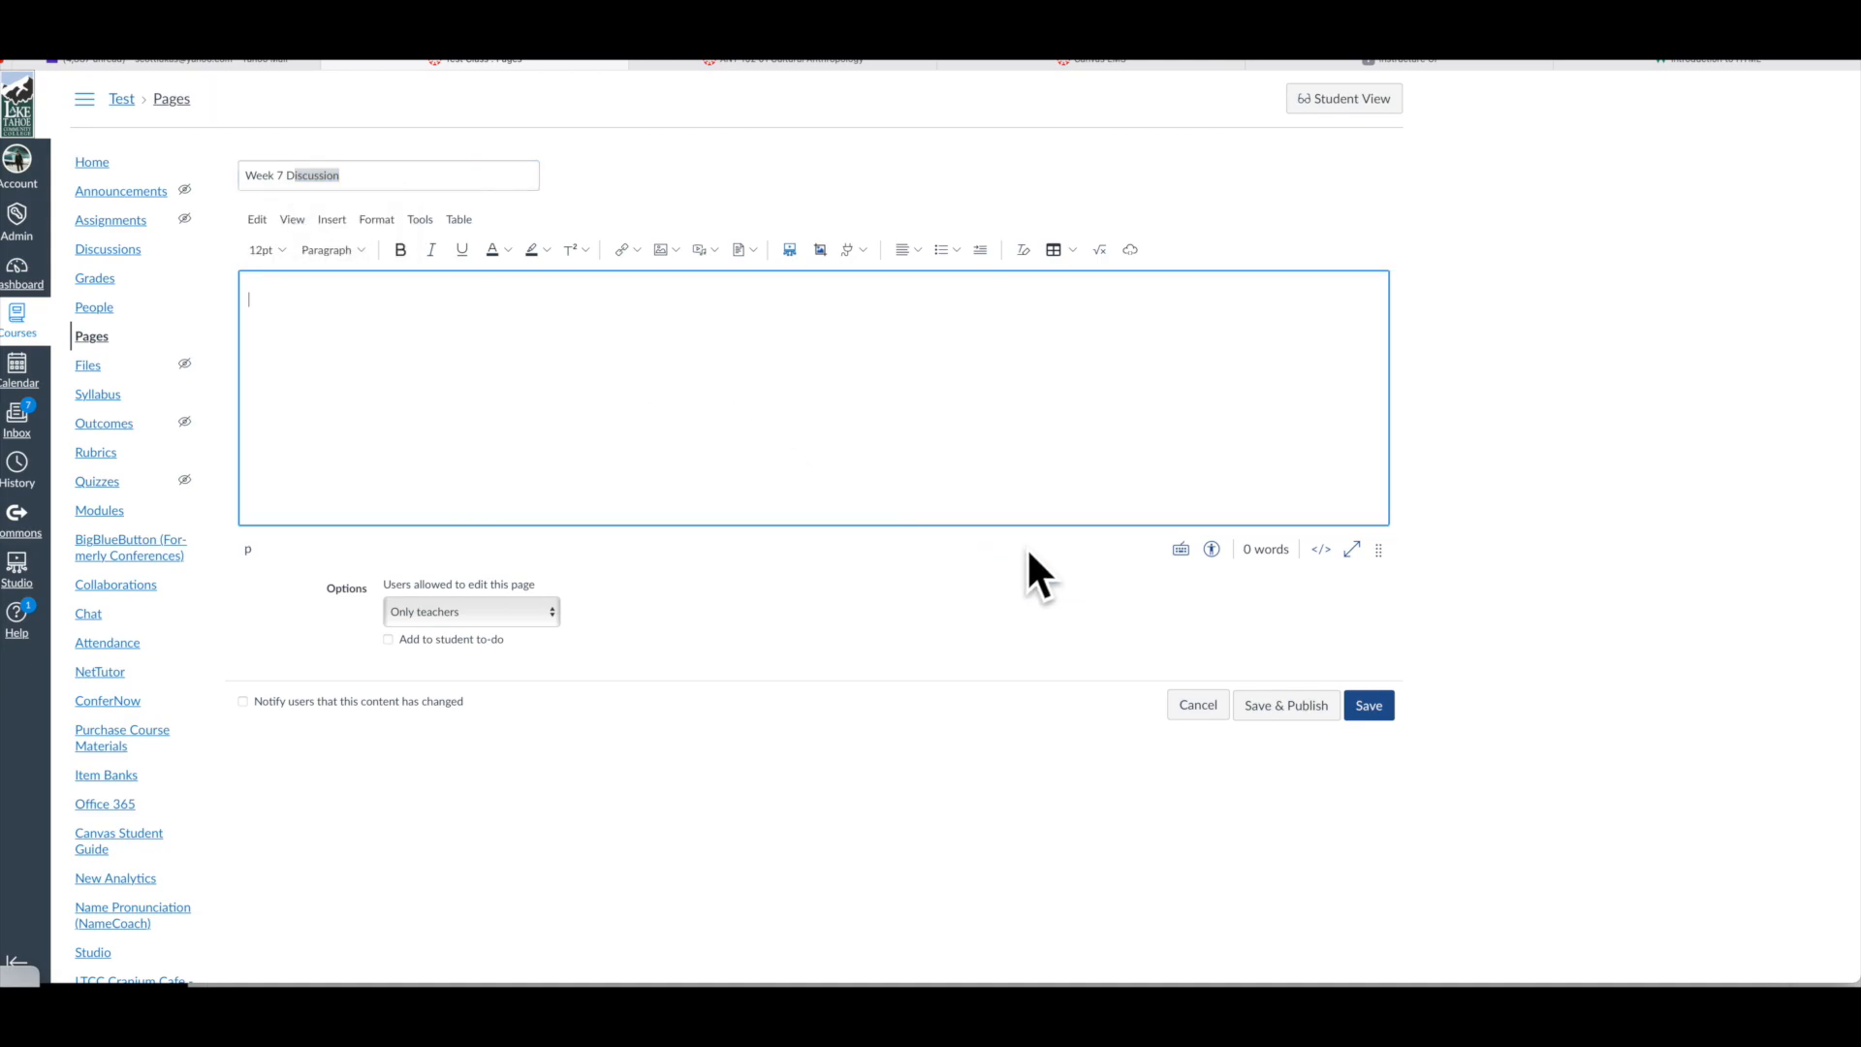
click(1377, 704)
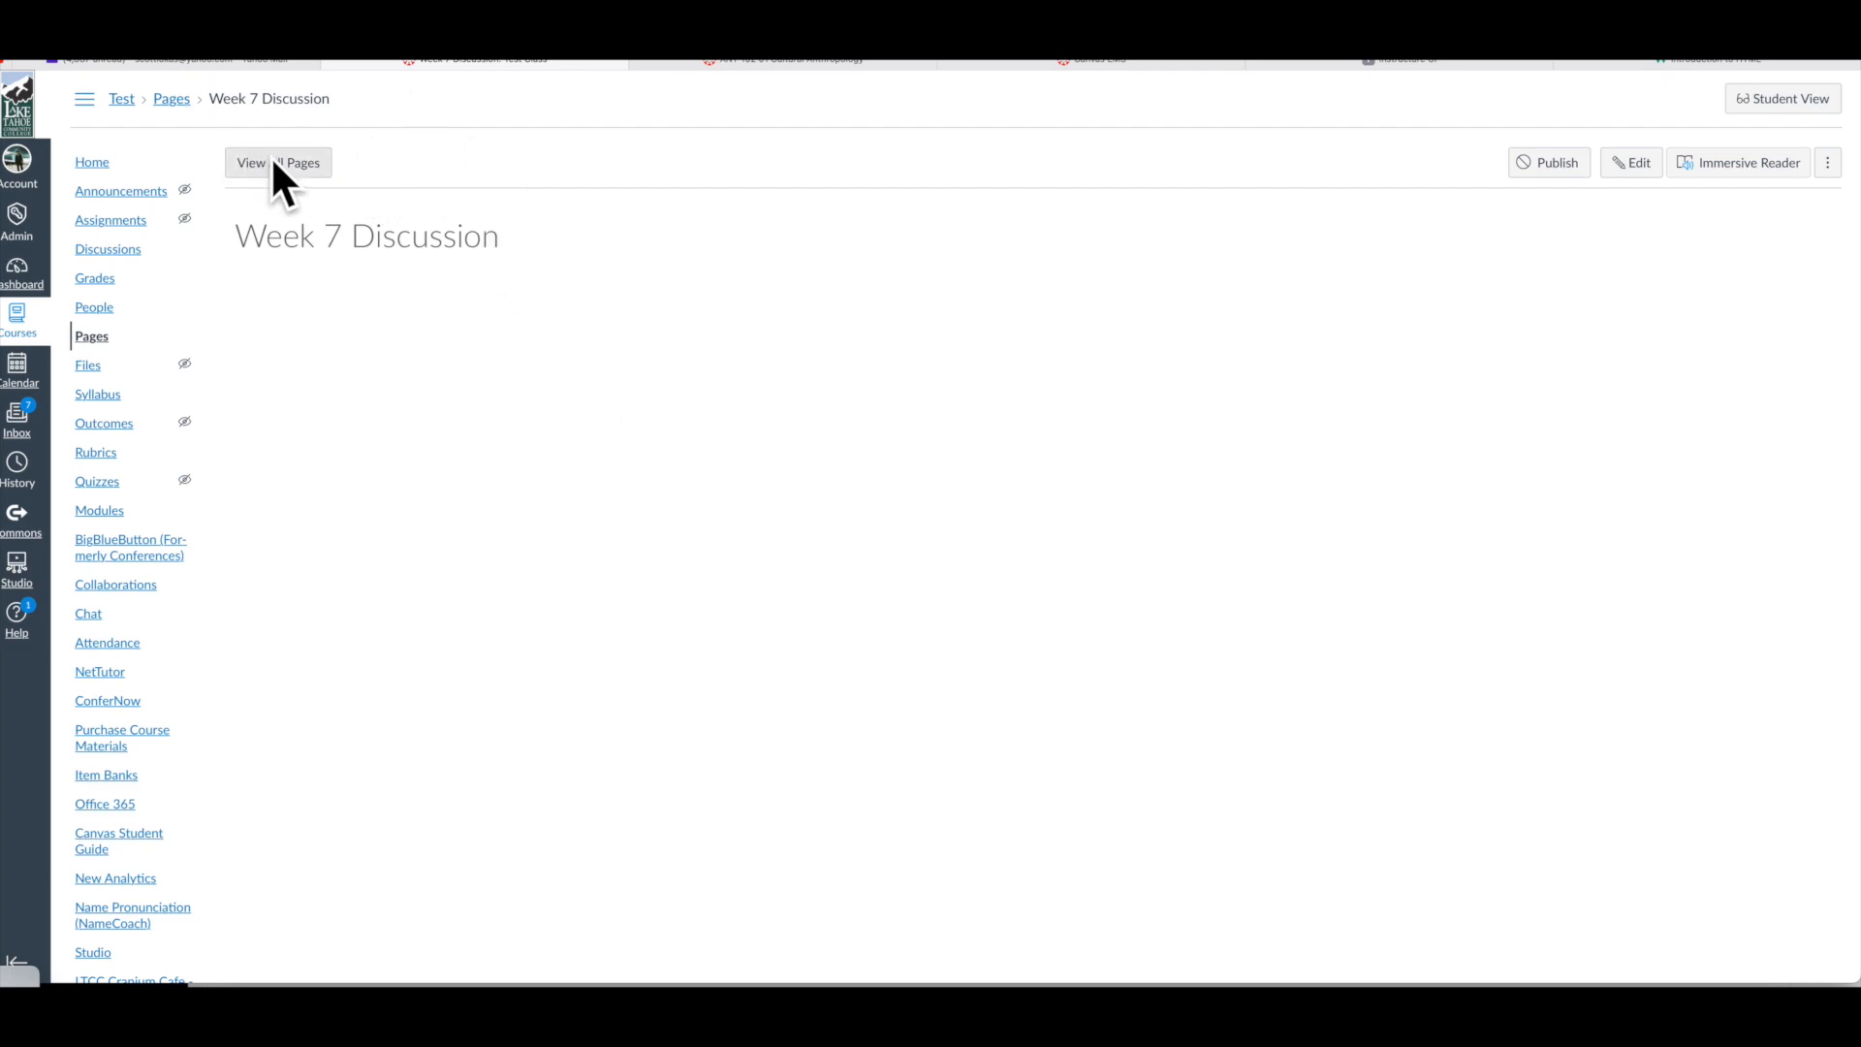
- Add the existing Week 7 Discussion page to the Class Schedule module and place it directly below Week 7
click(102, 510)
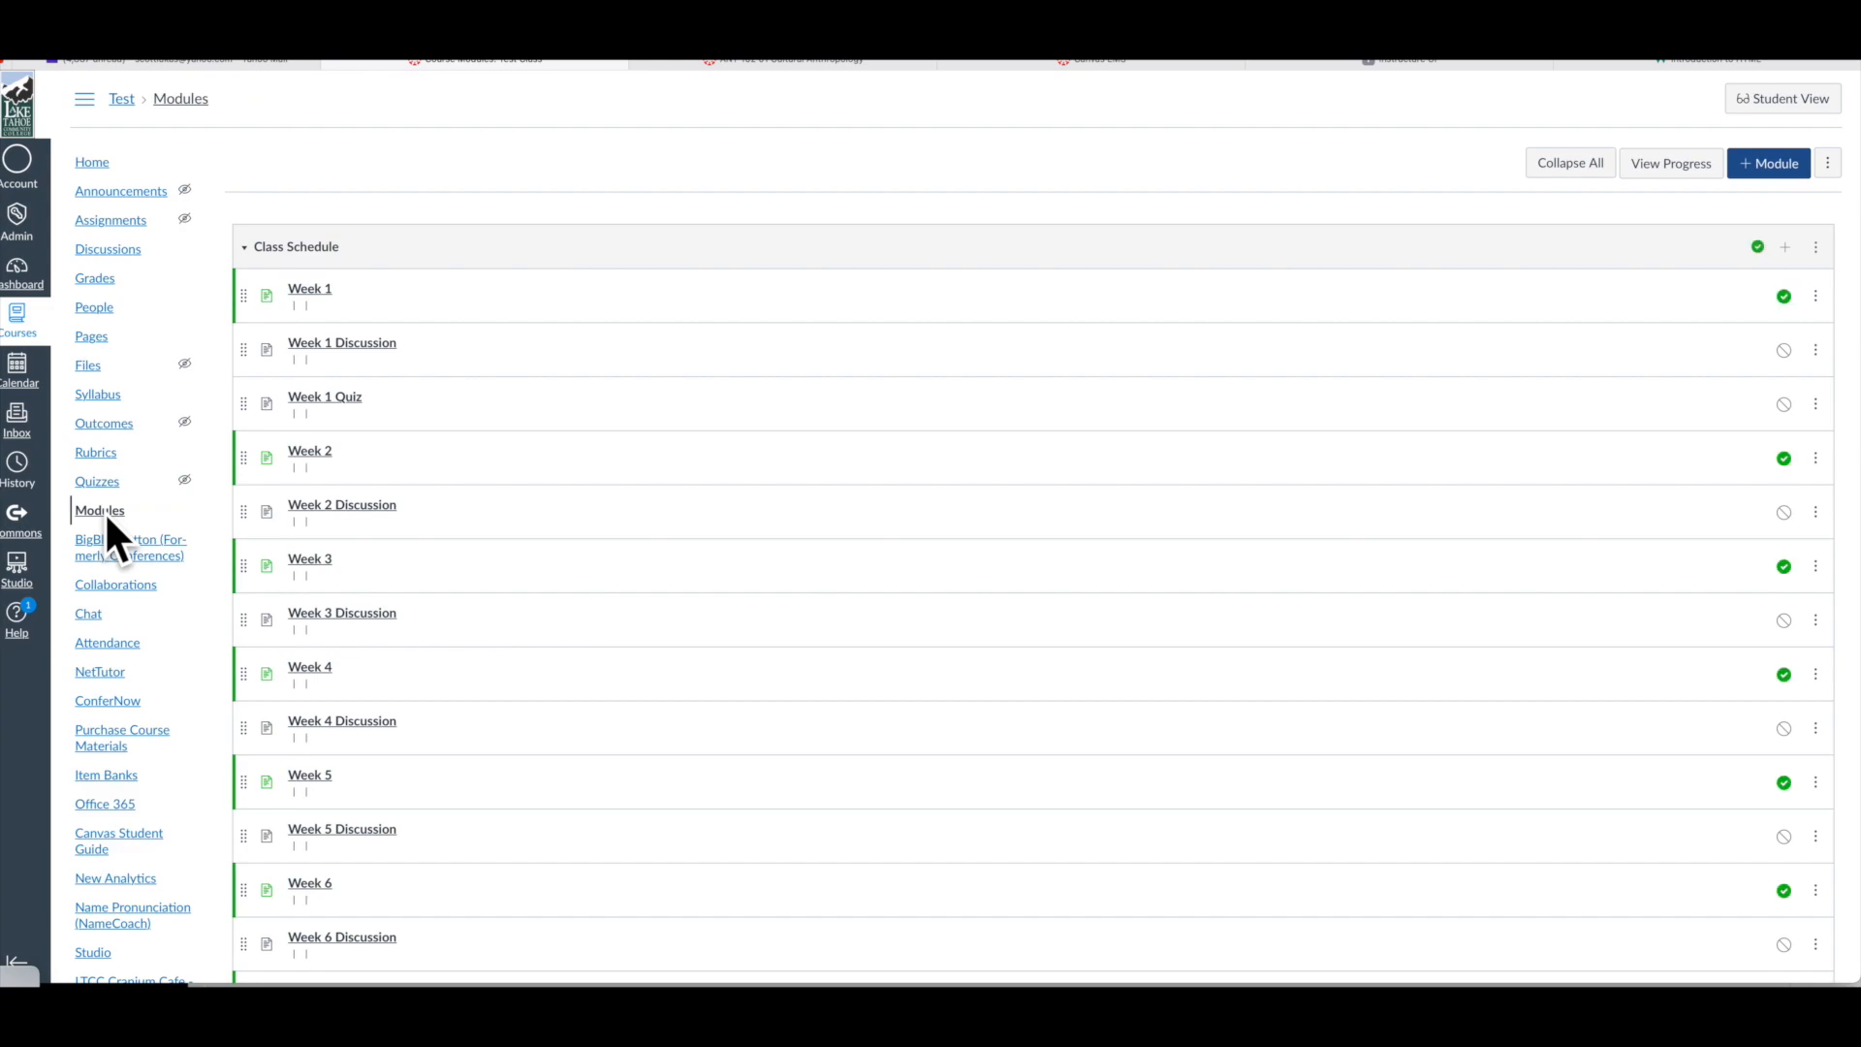
scroll(643, 504, down, 2)
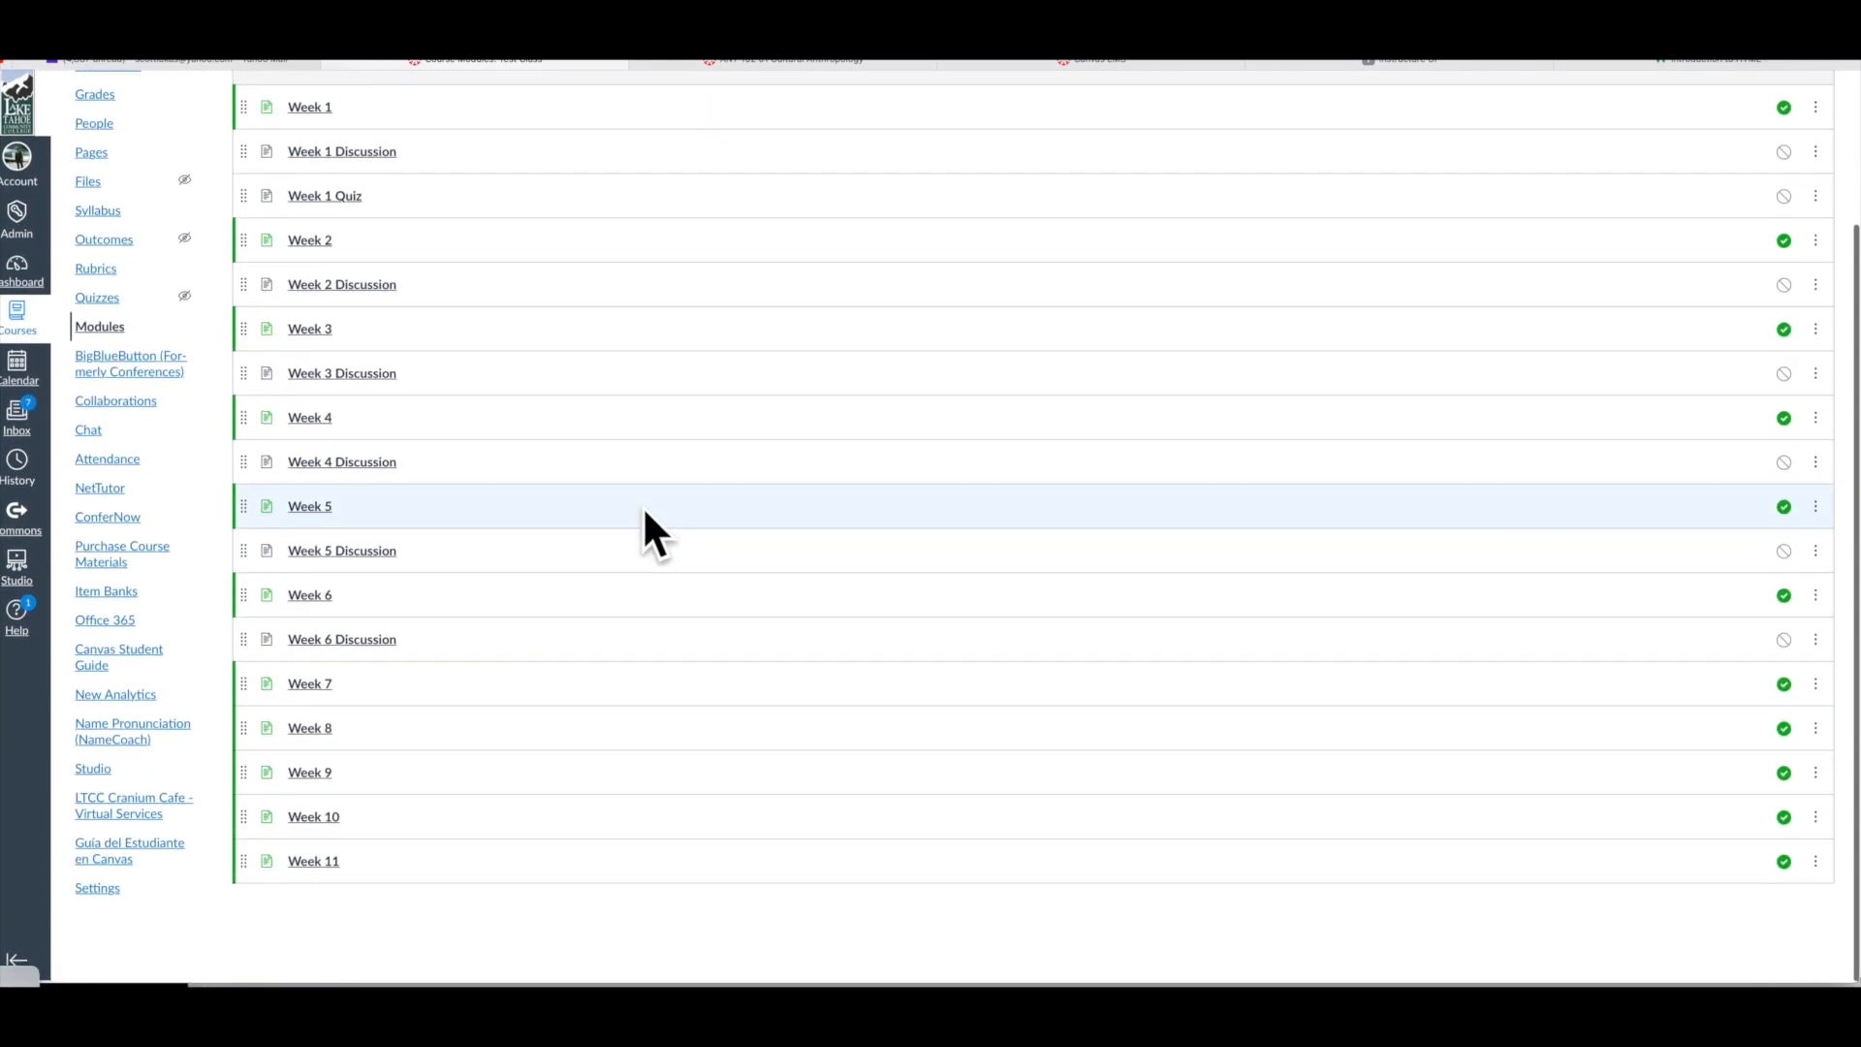
scroll(428, 570, up, 2)
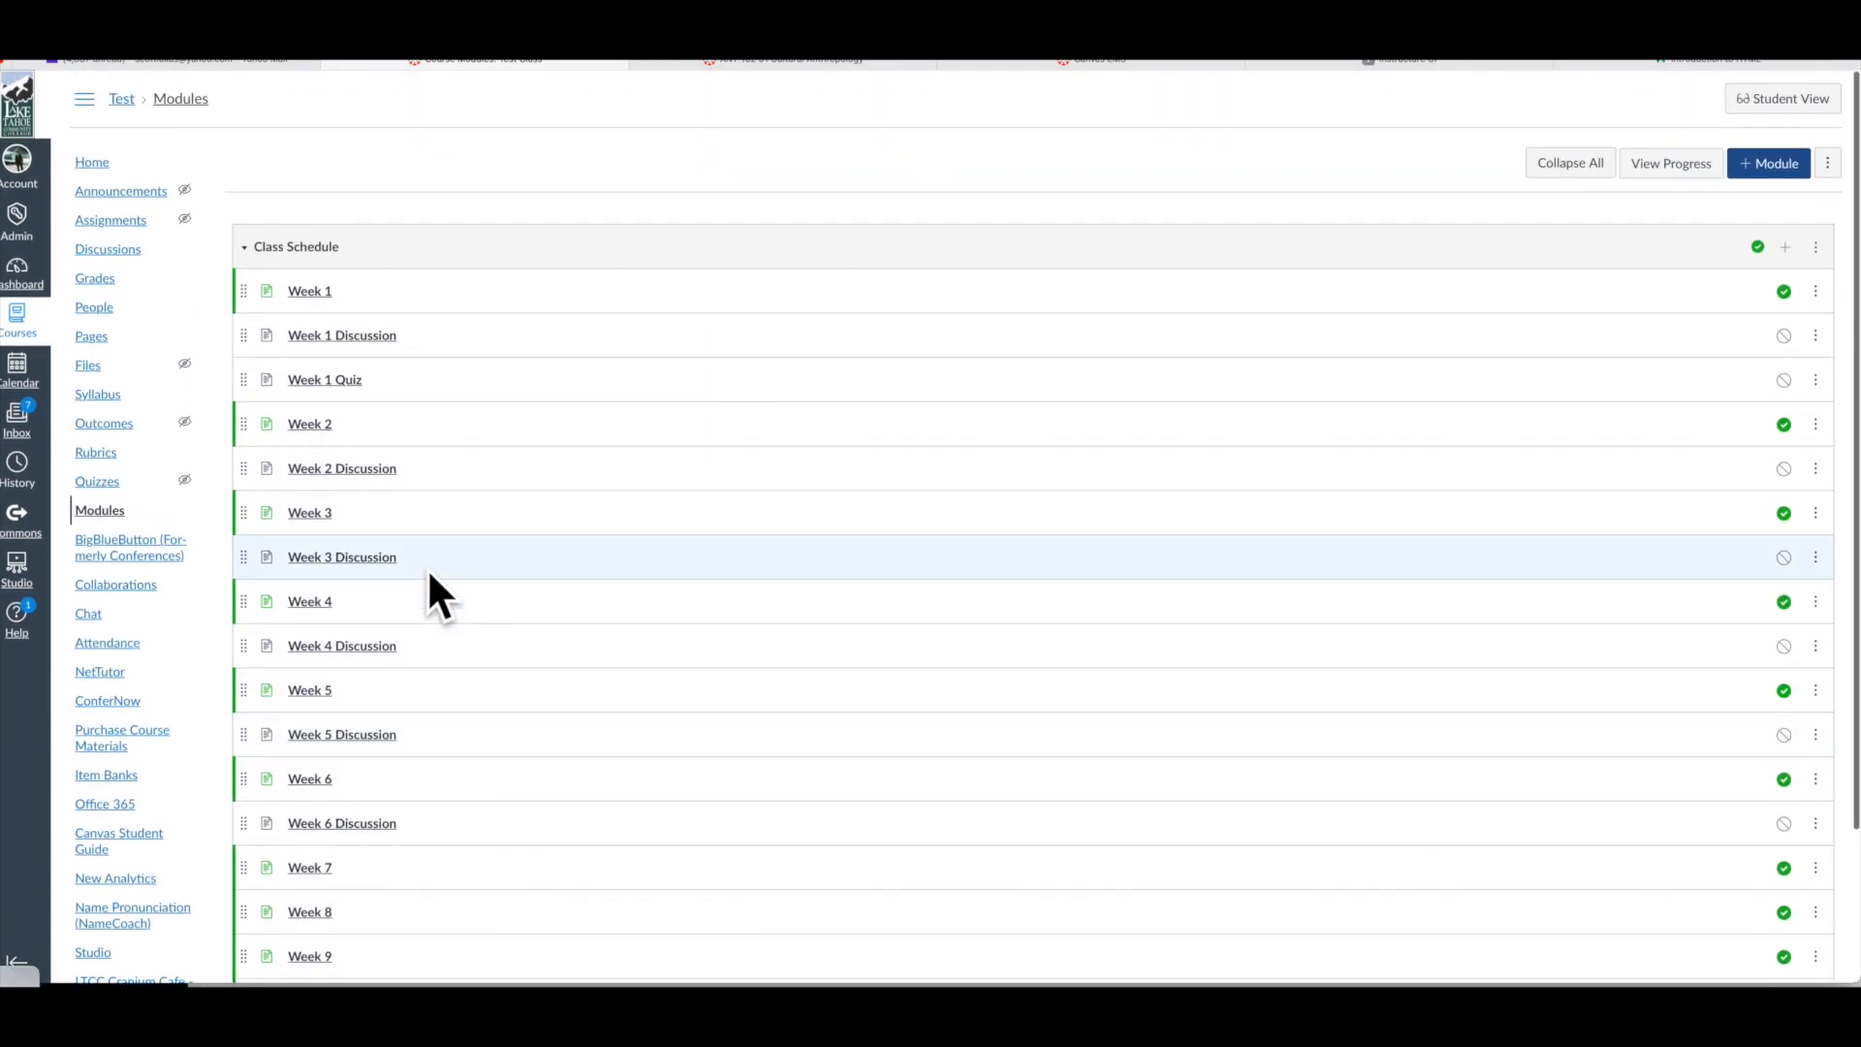
scroll(429, 572, down, 2)
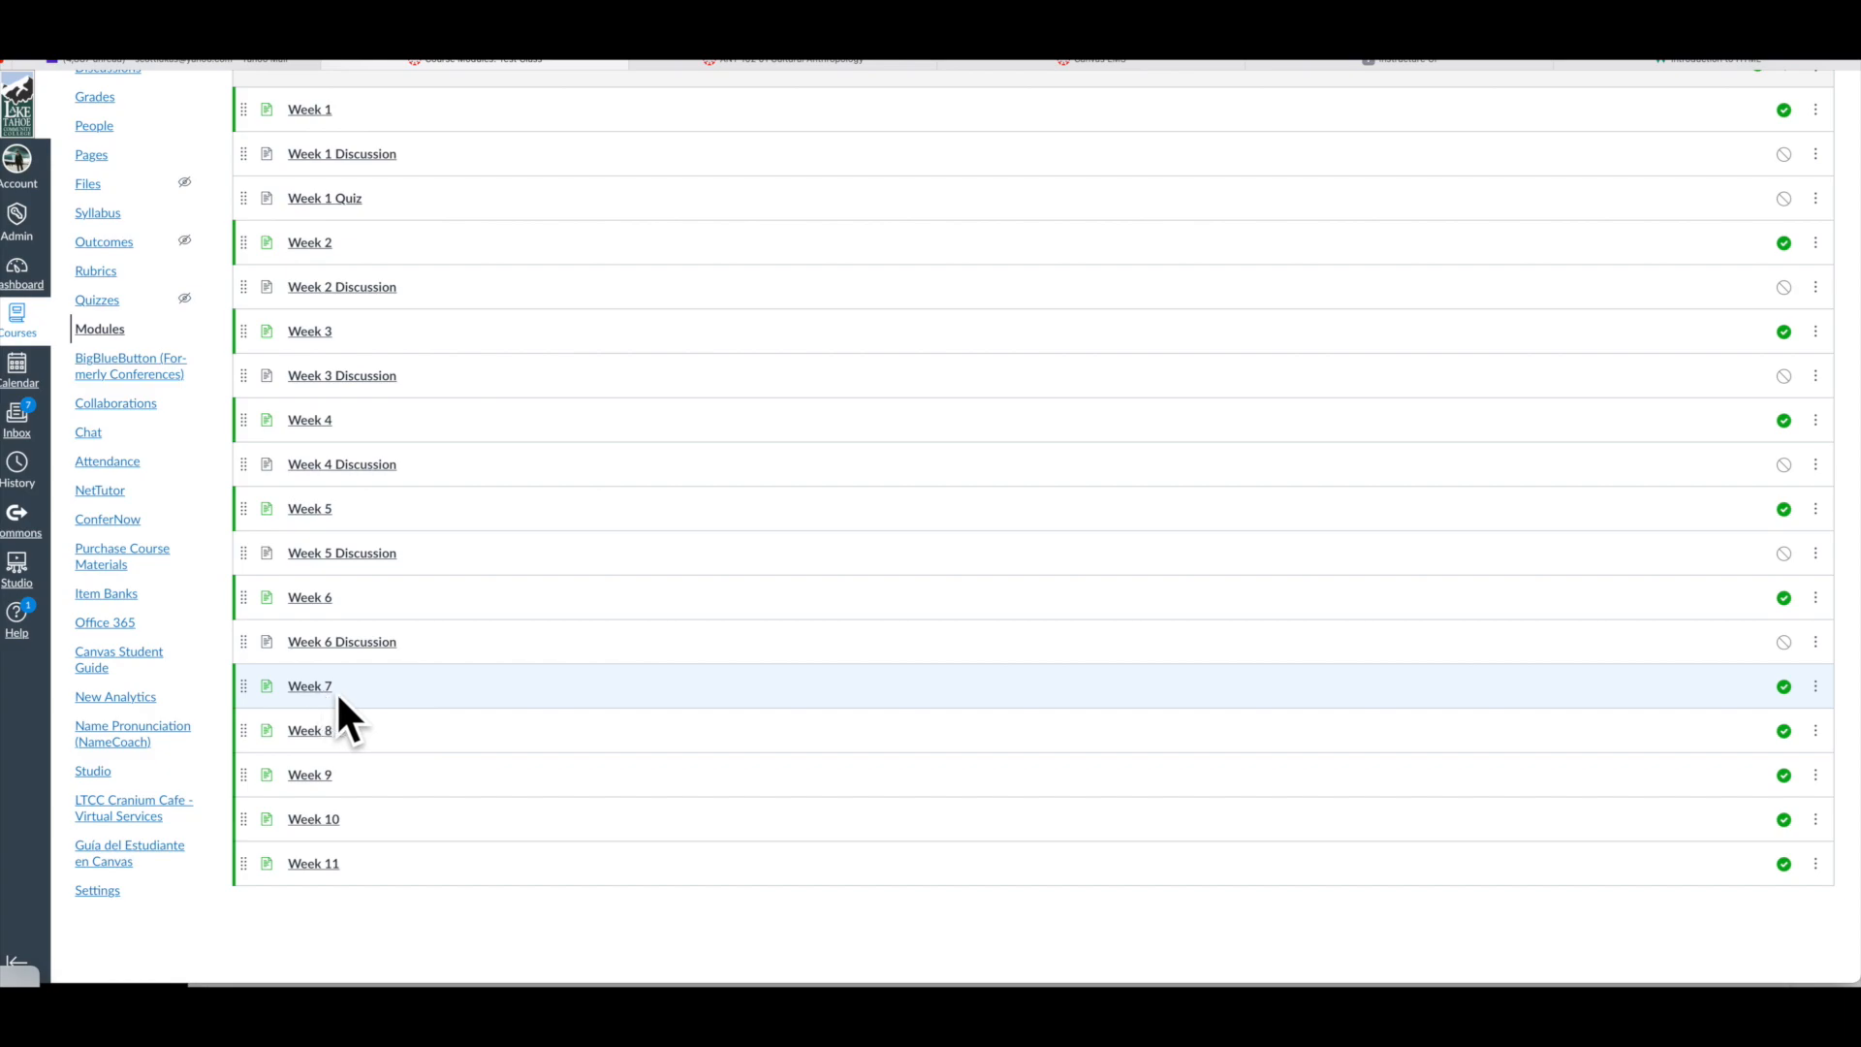
scroll(1241, 678, up, 2)
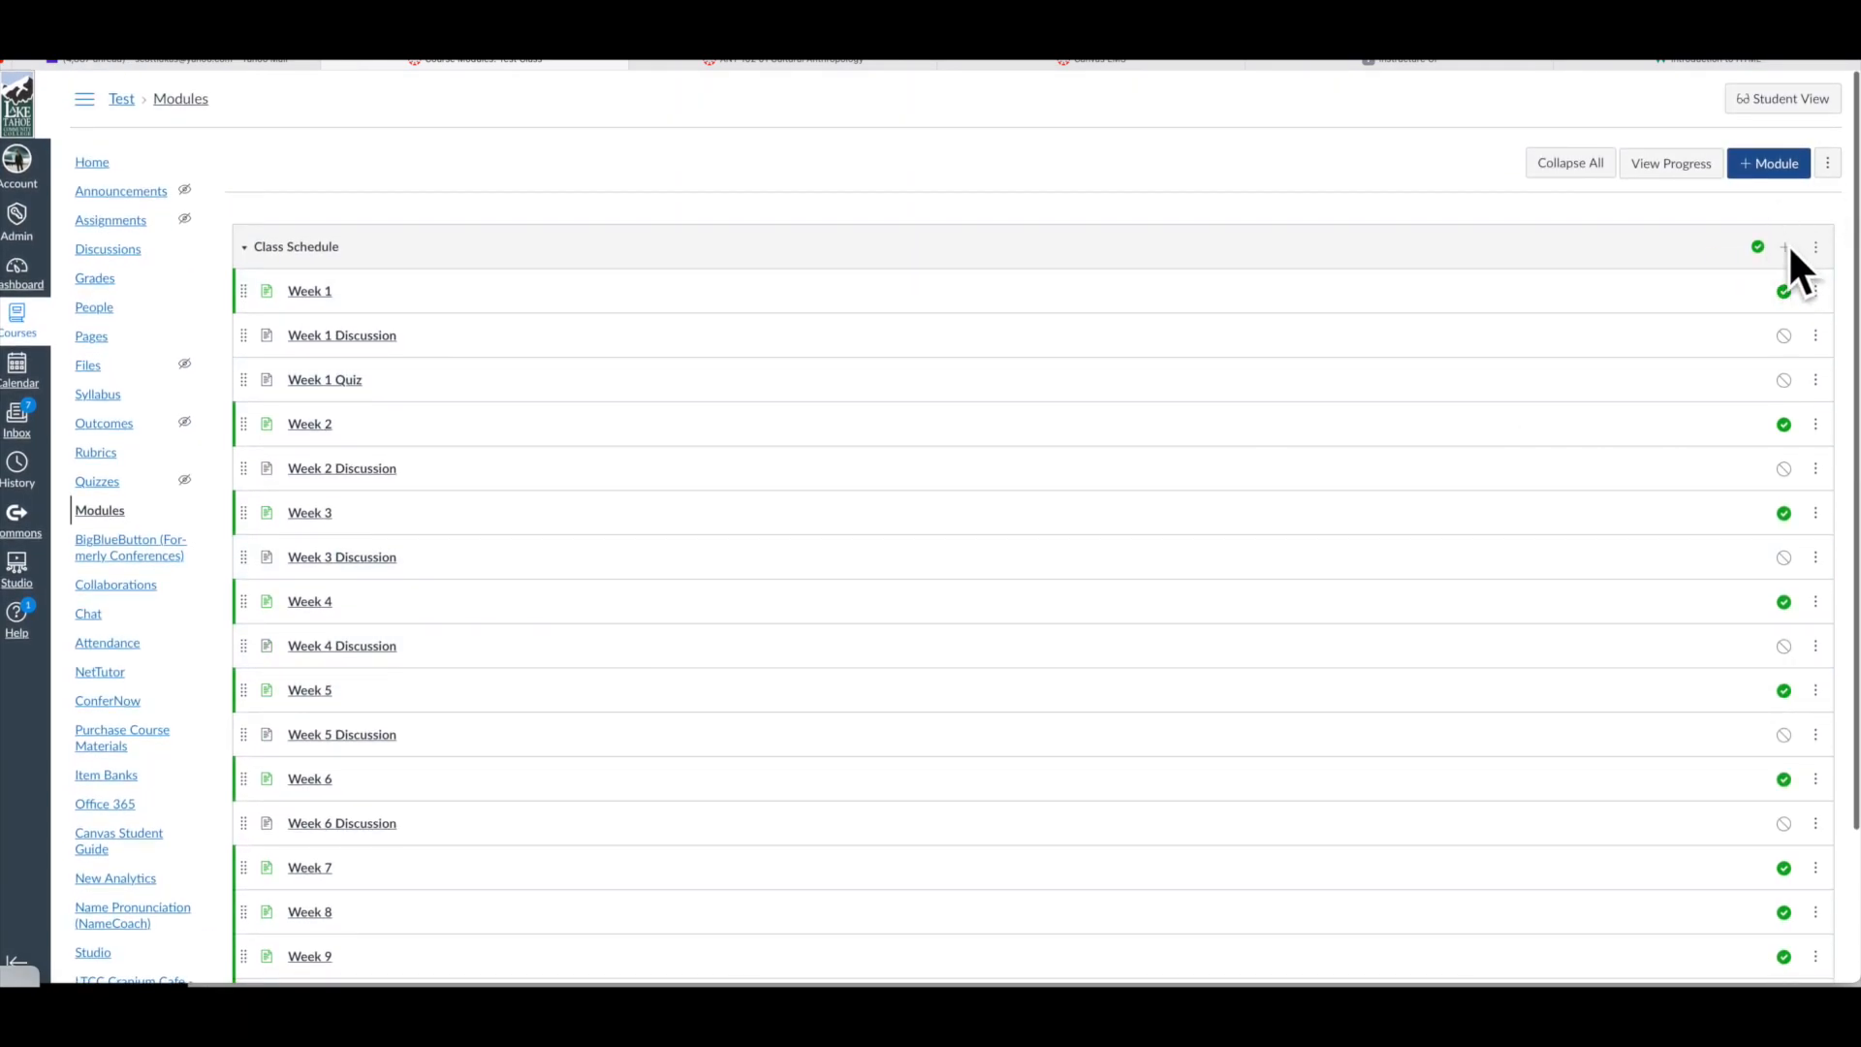
click(1785, 247)
click(735, 400)
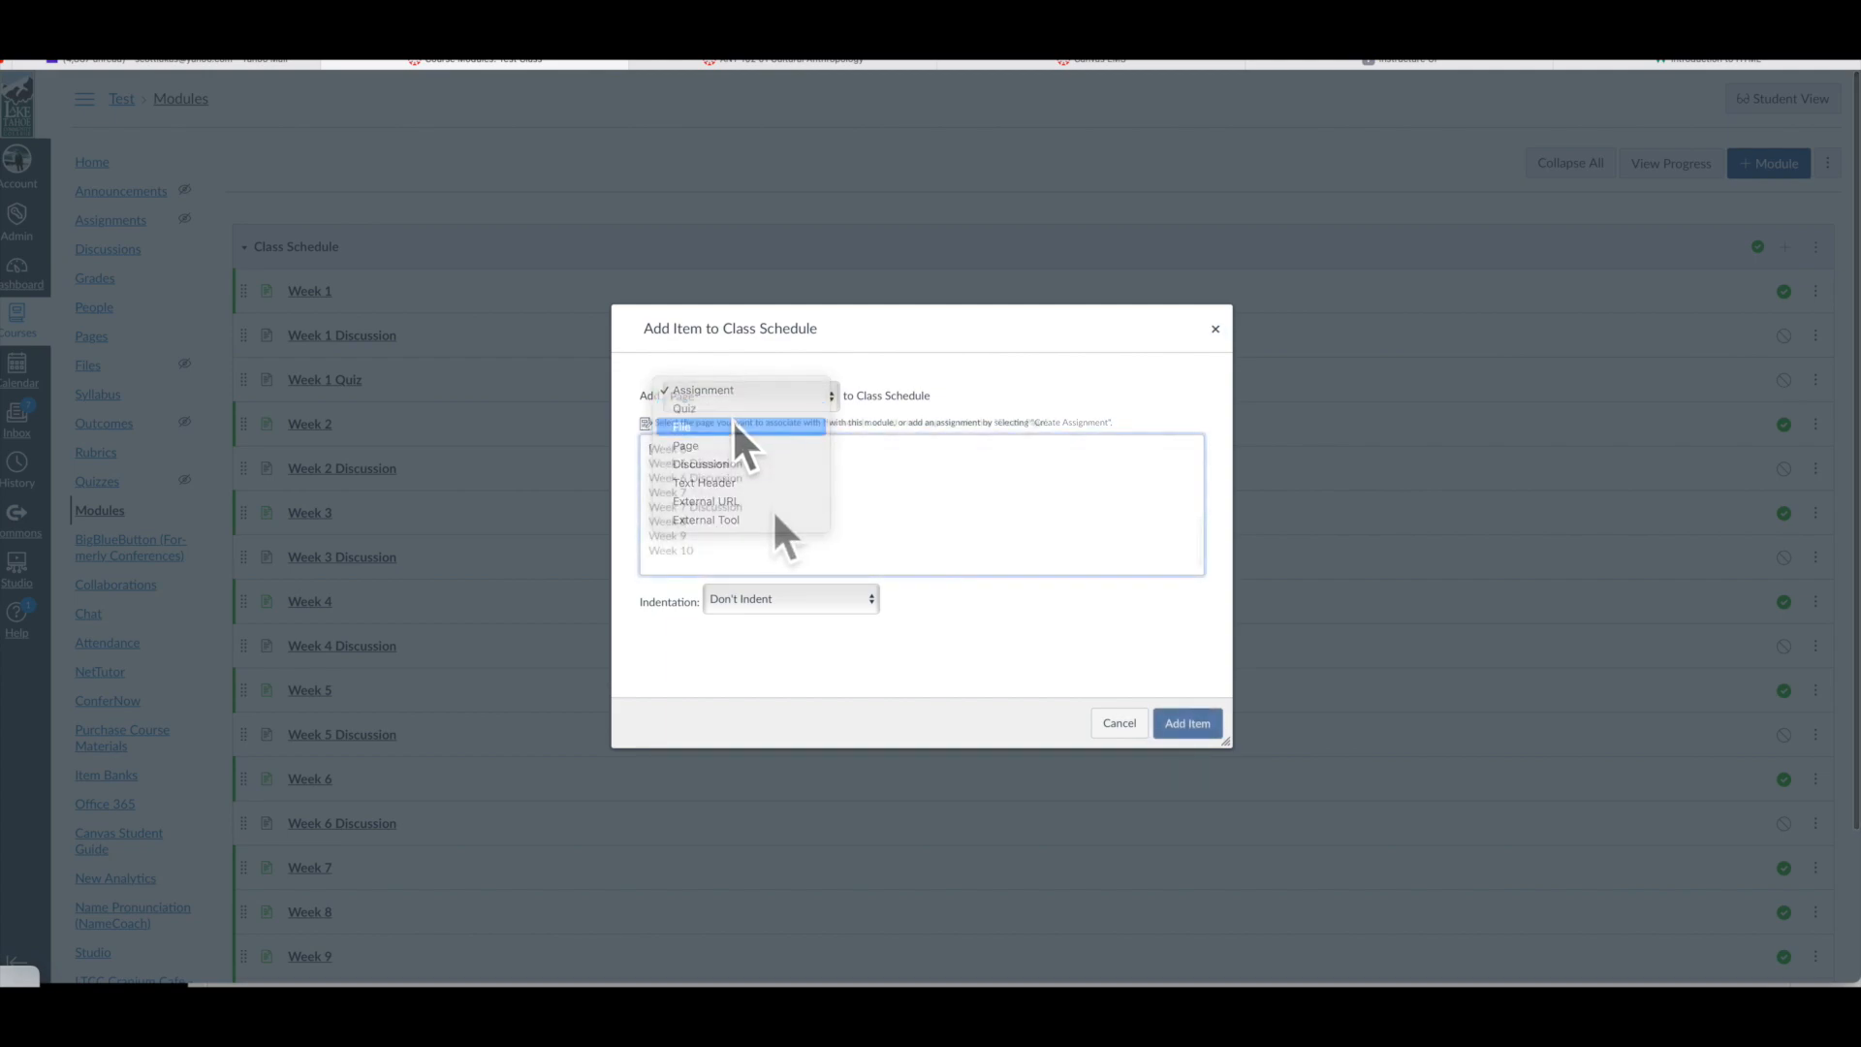
click(706, 507)
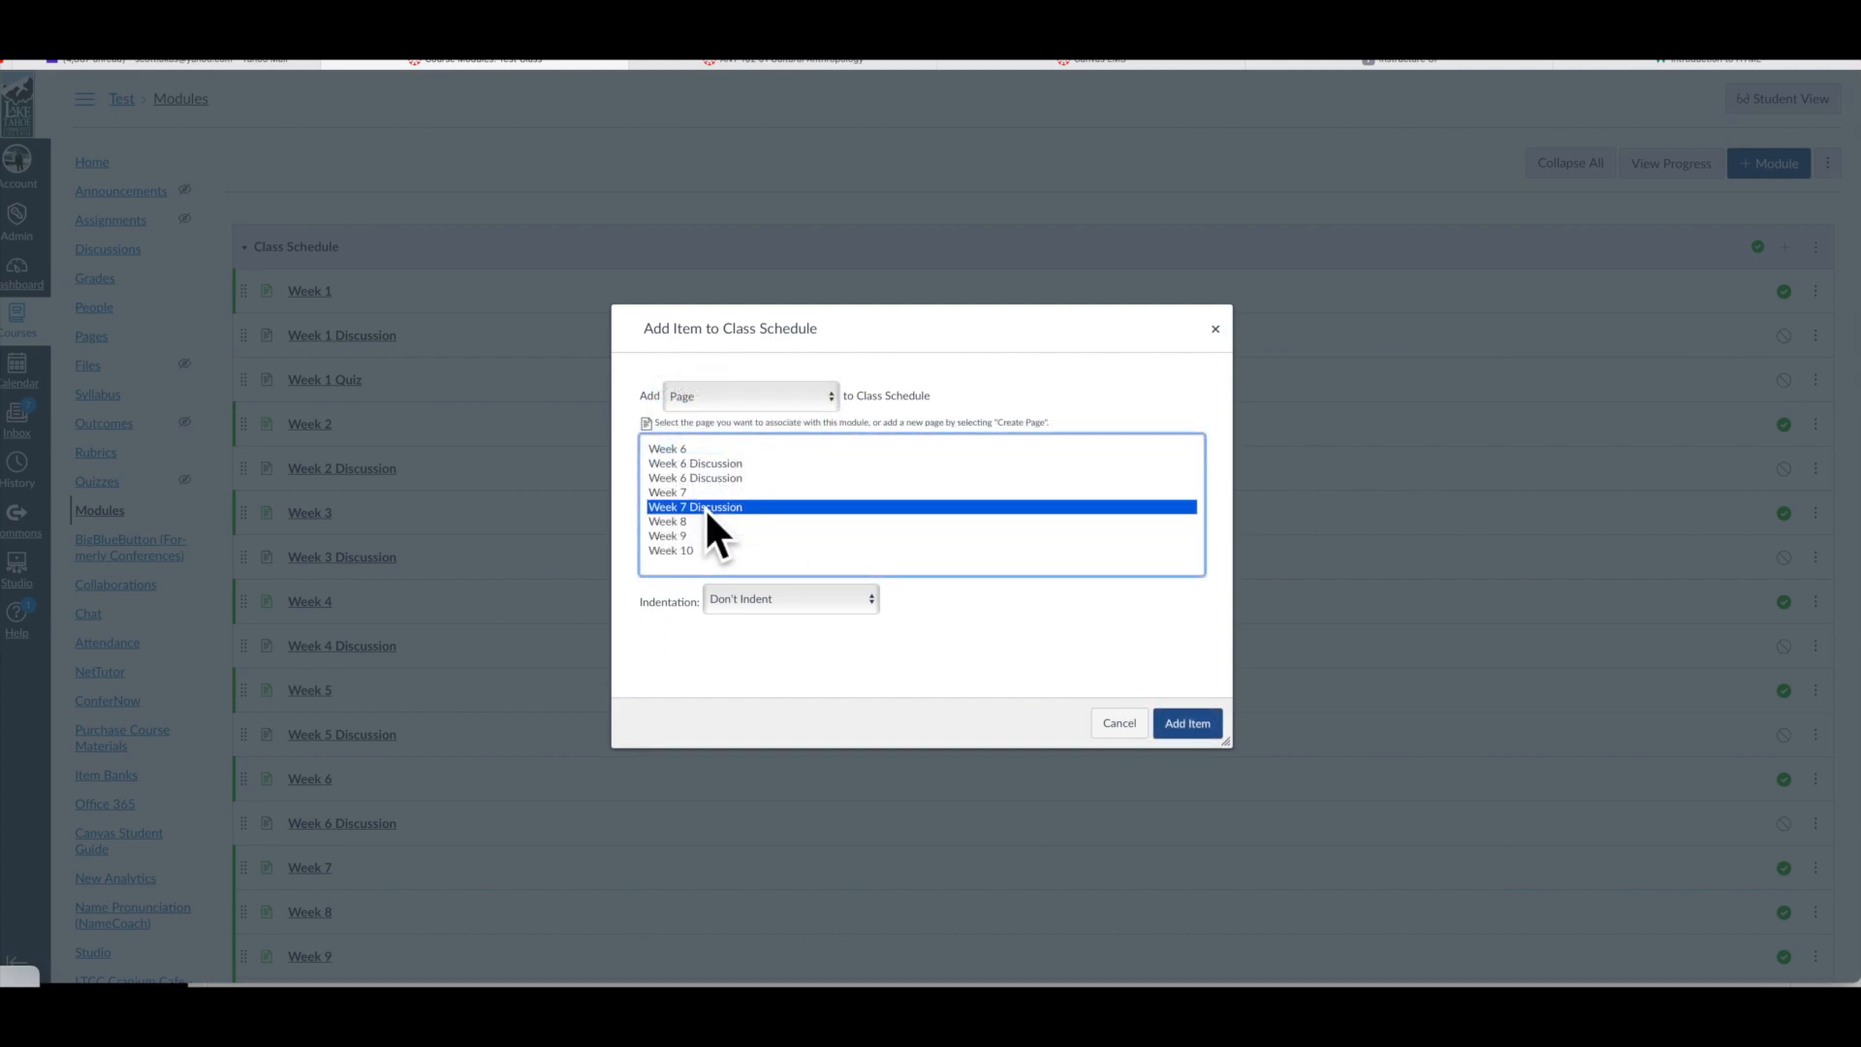
click(1195, 724)
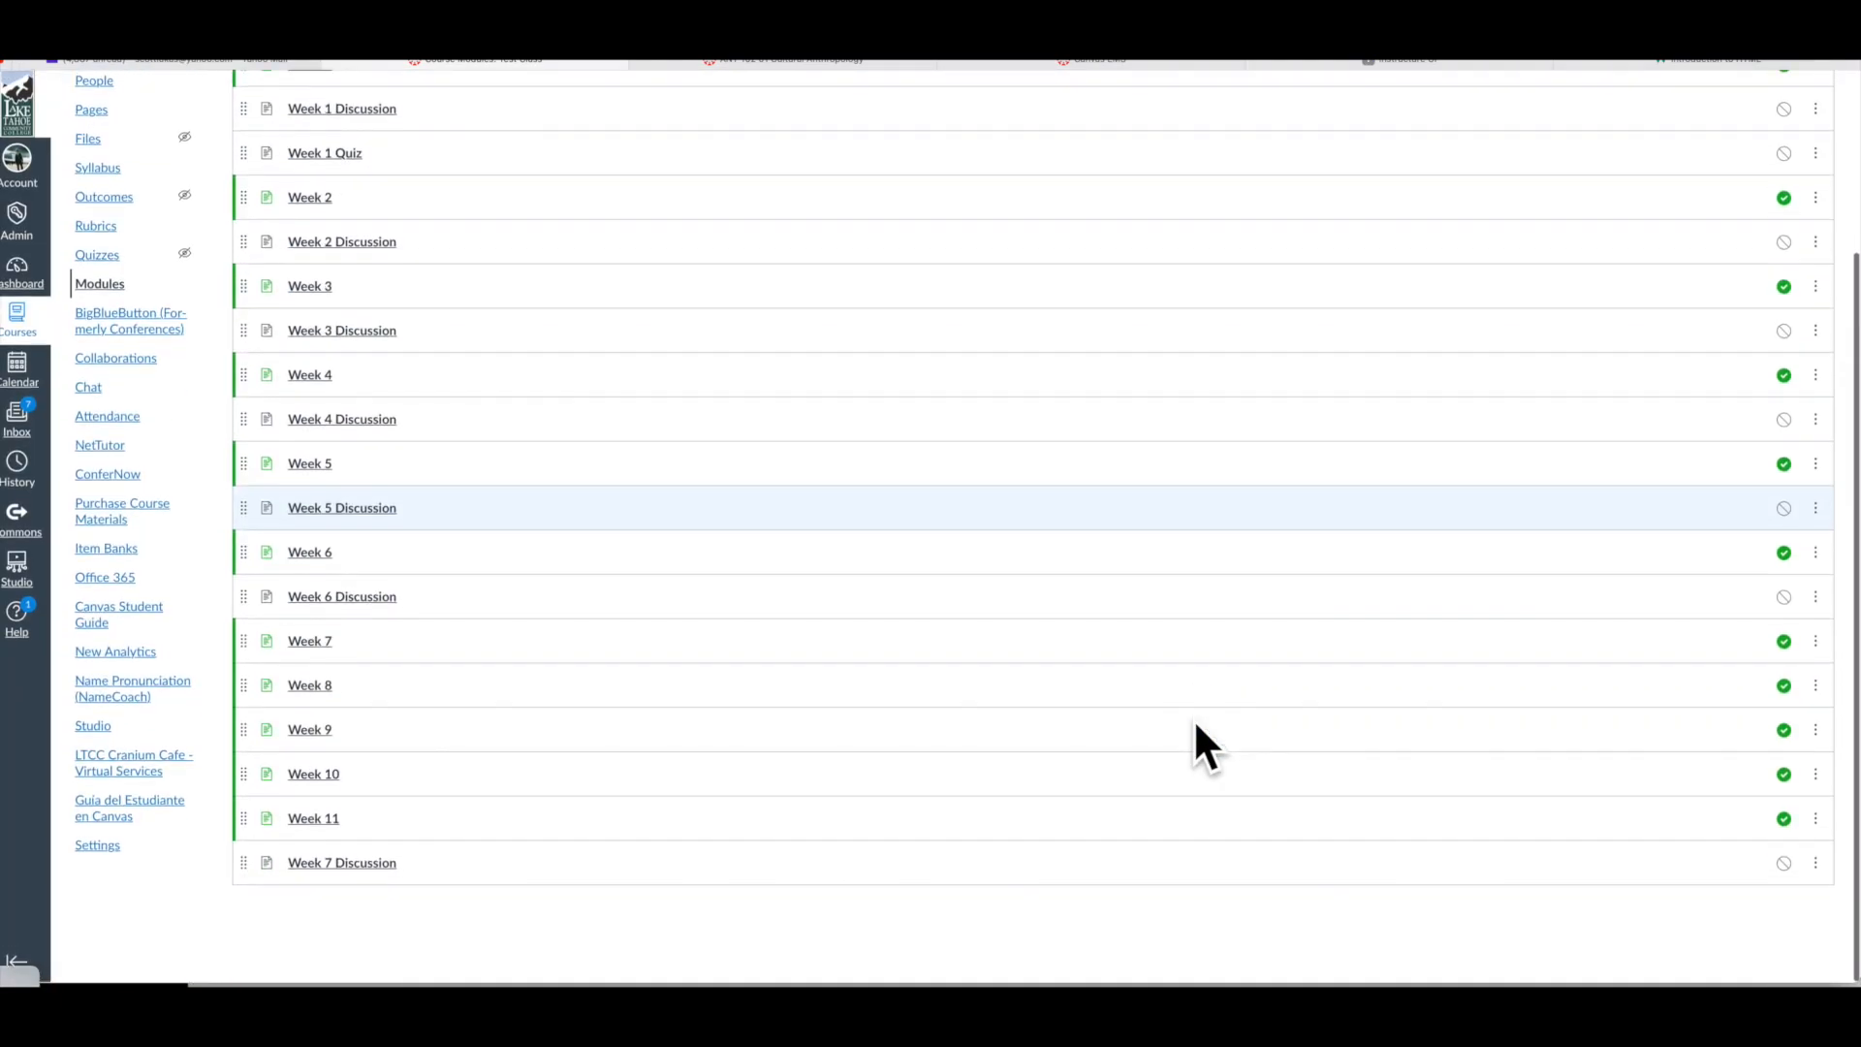
drag(246, 869, 266, 696)
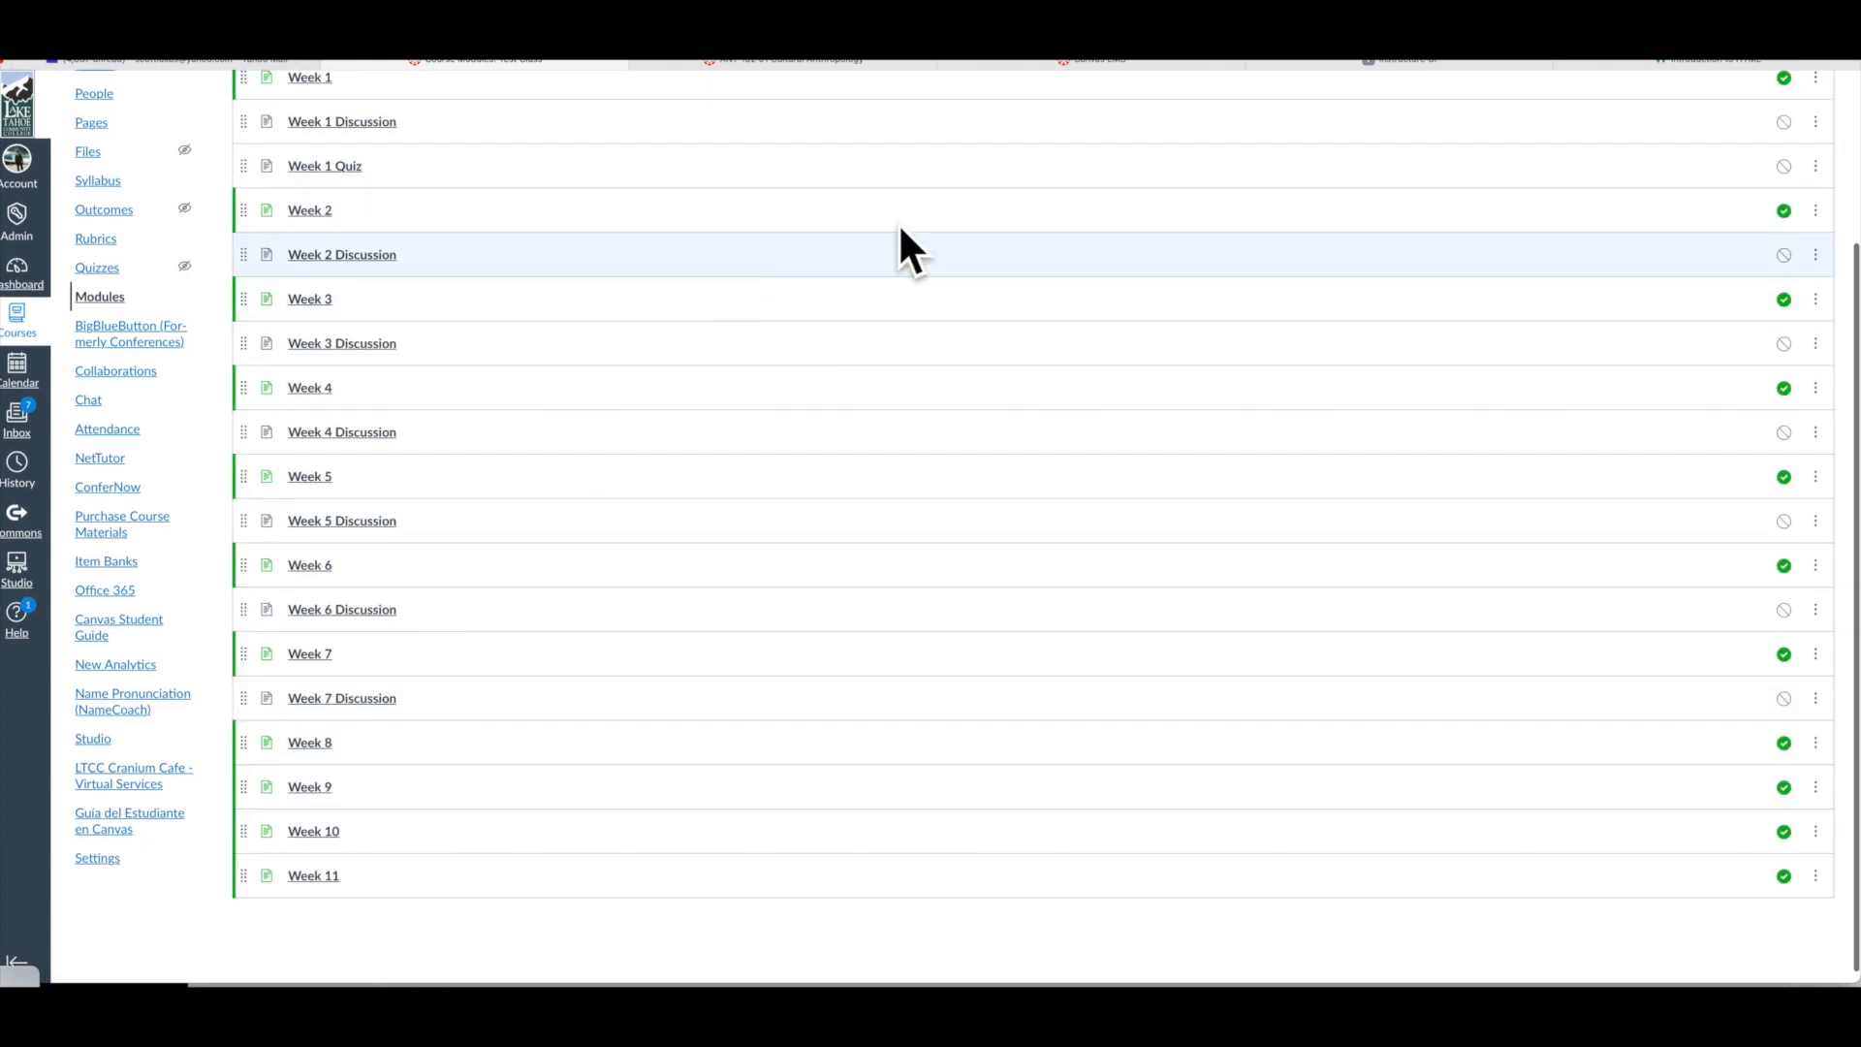
- Review the order of the weekly and discussion pages throughout the Class Schedule module
scroll(1493, 524, up, 3)
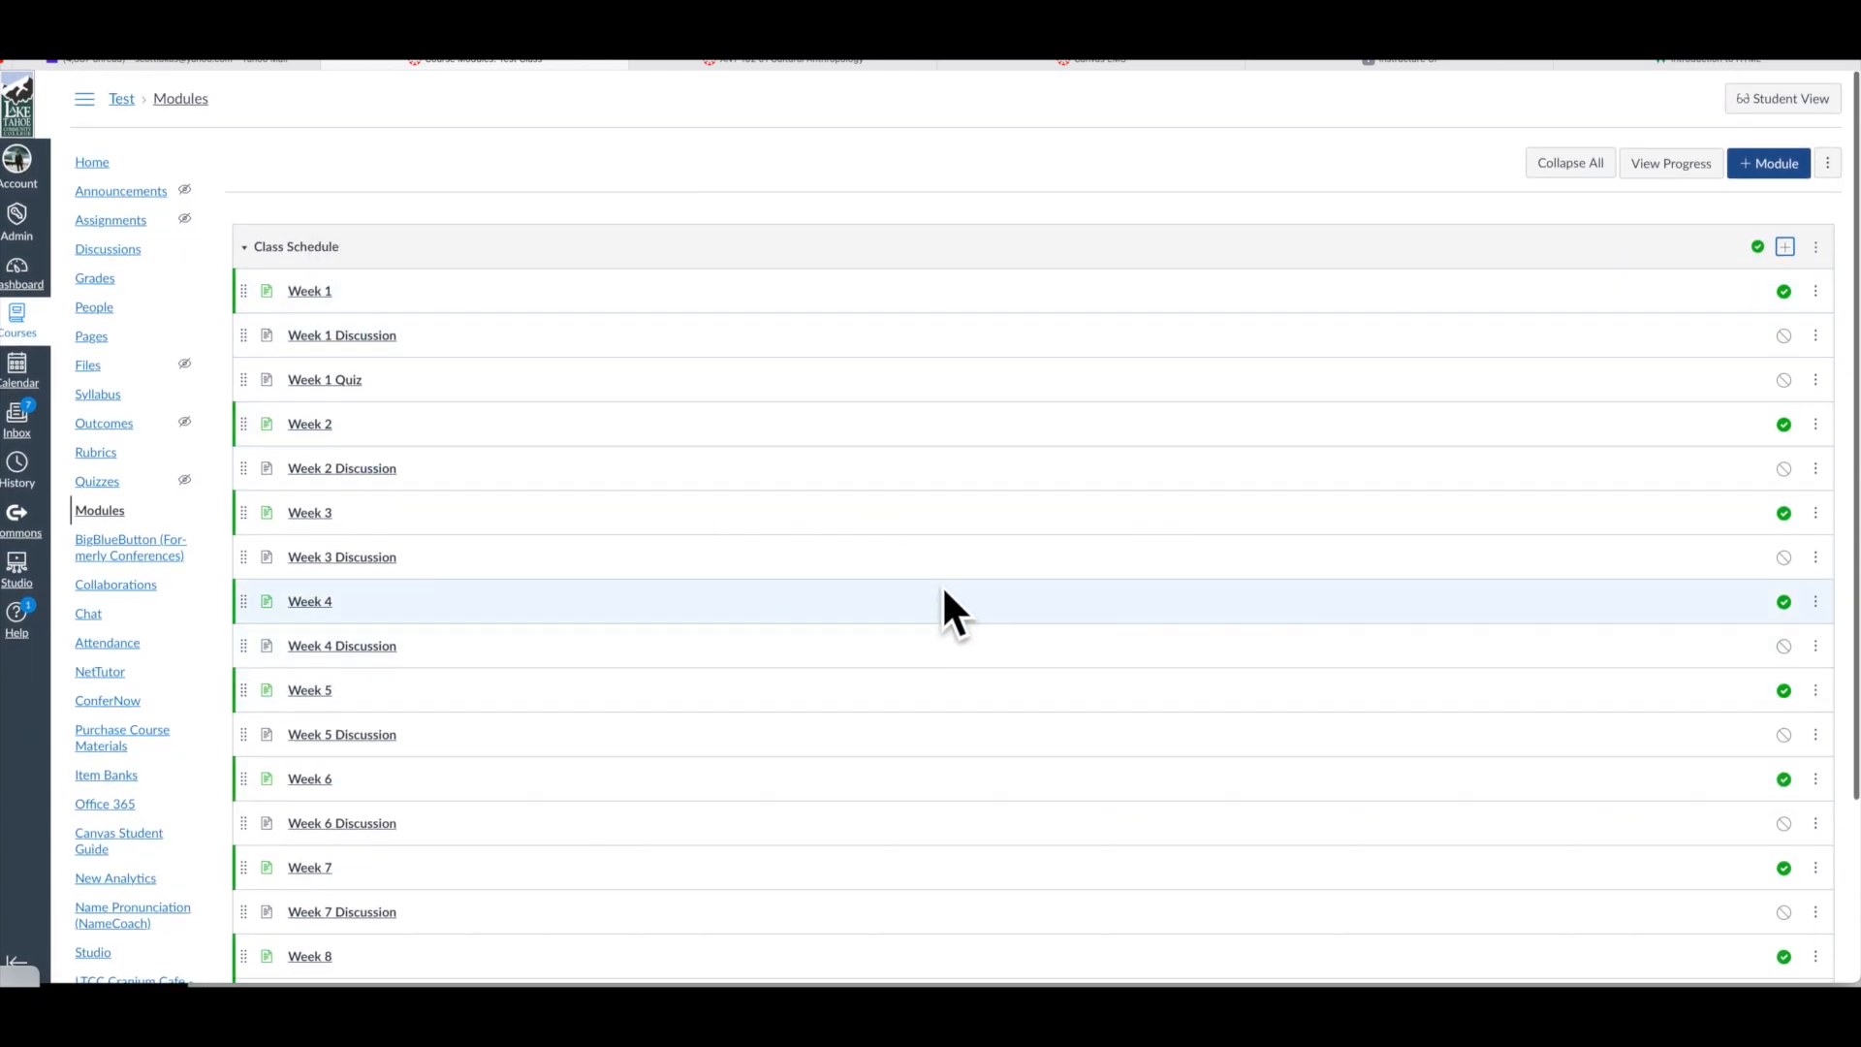
scroll(943, 593, down, 3)
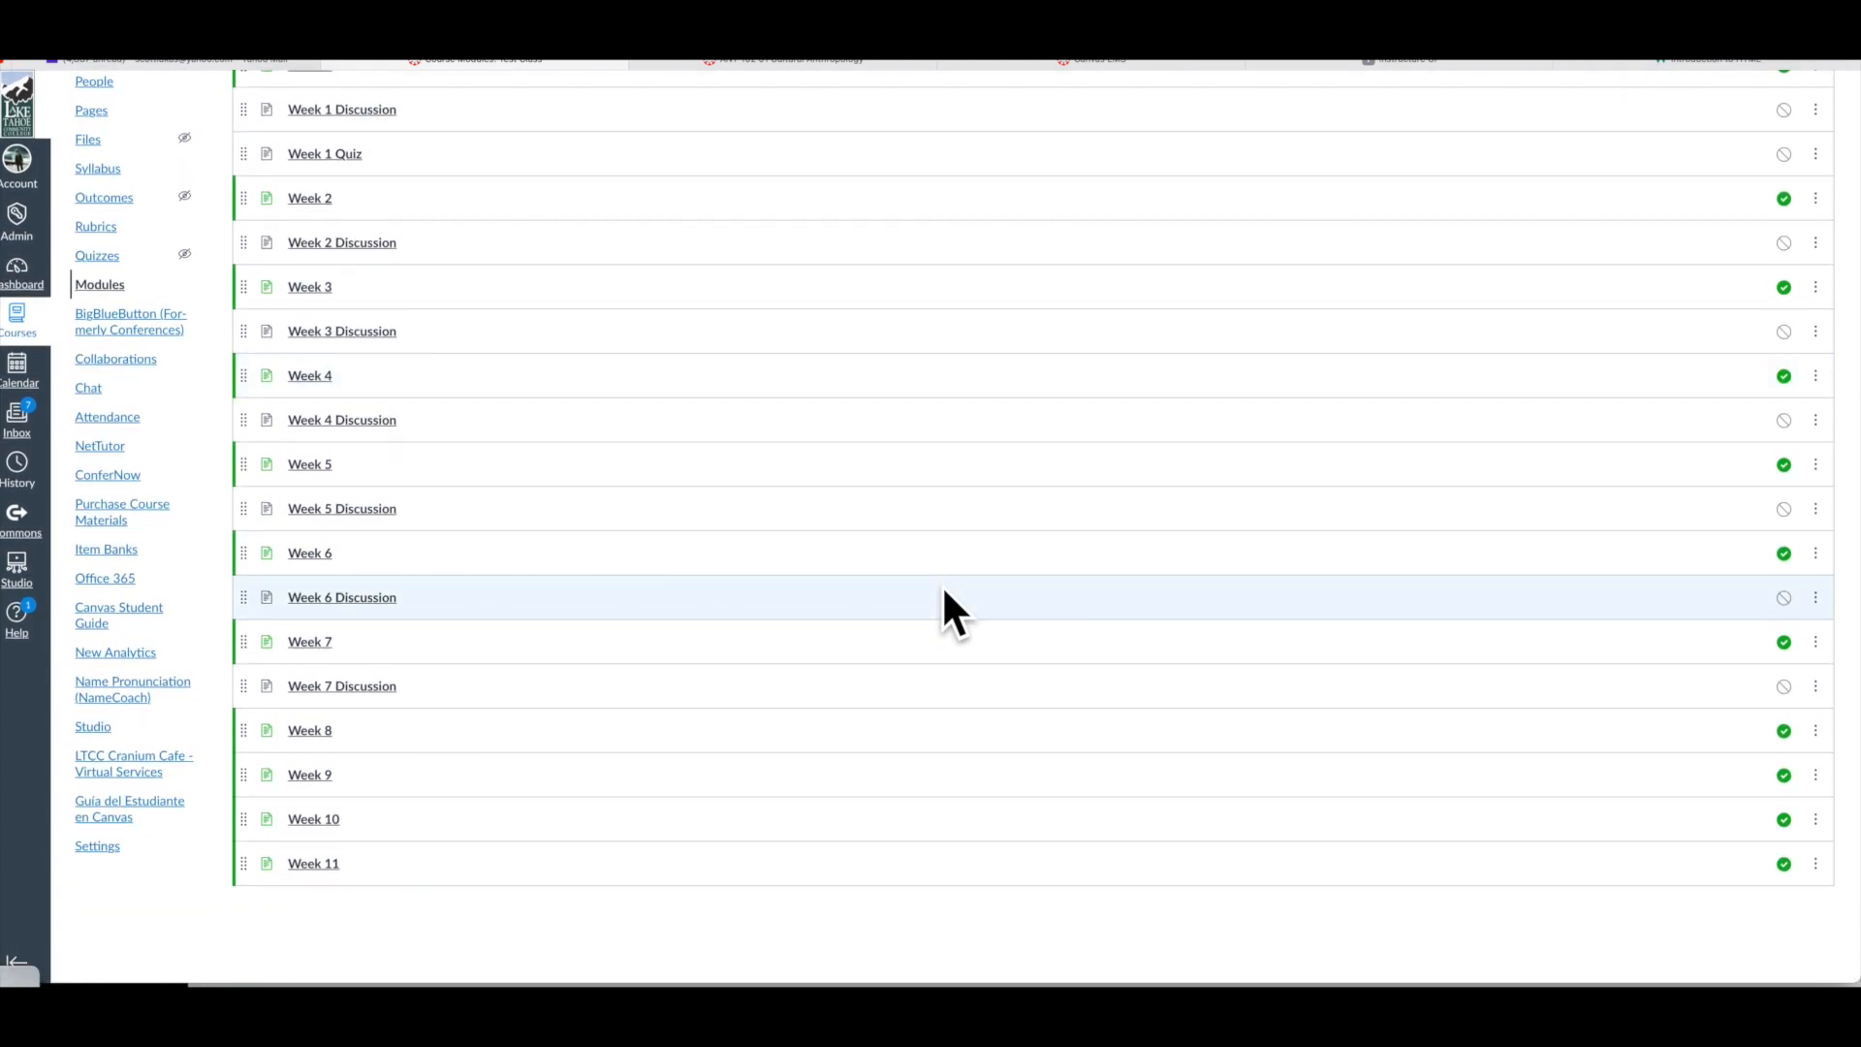
scroll(944, 594, up, 3)
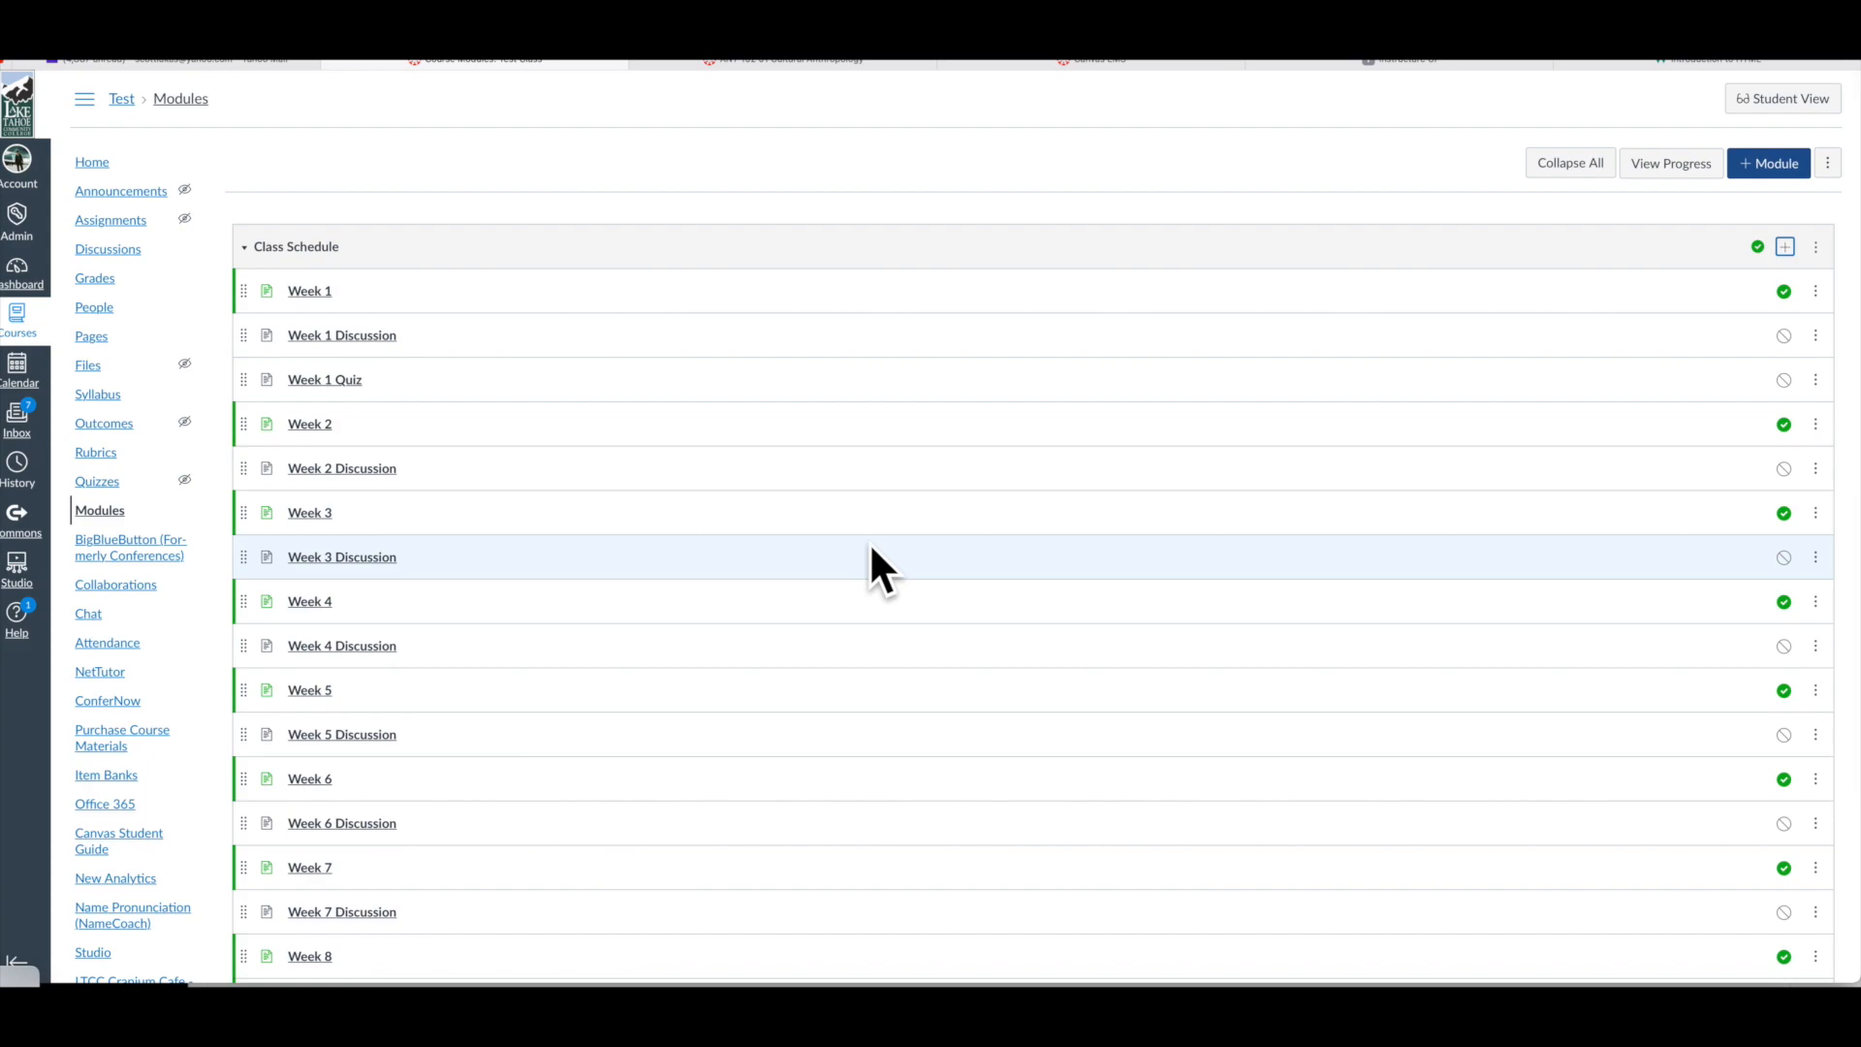
scroll(872, 550, down, 3)
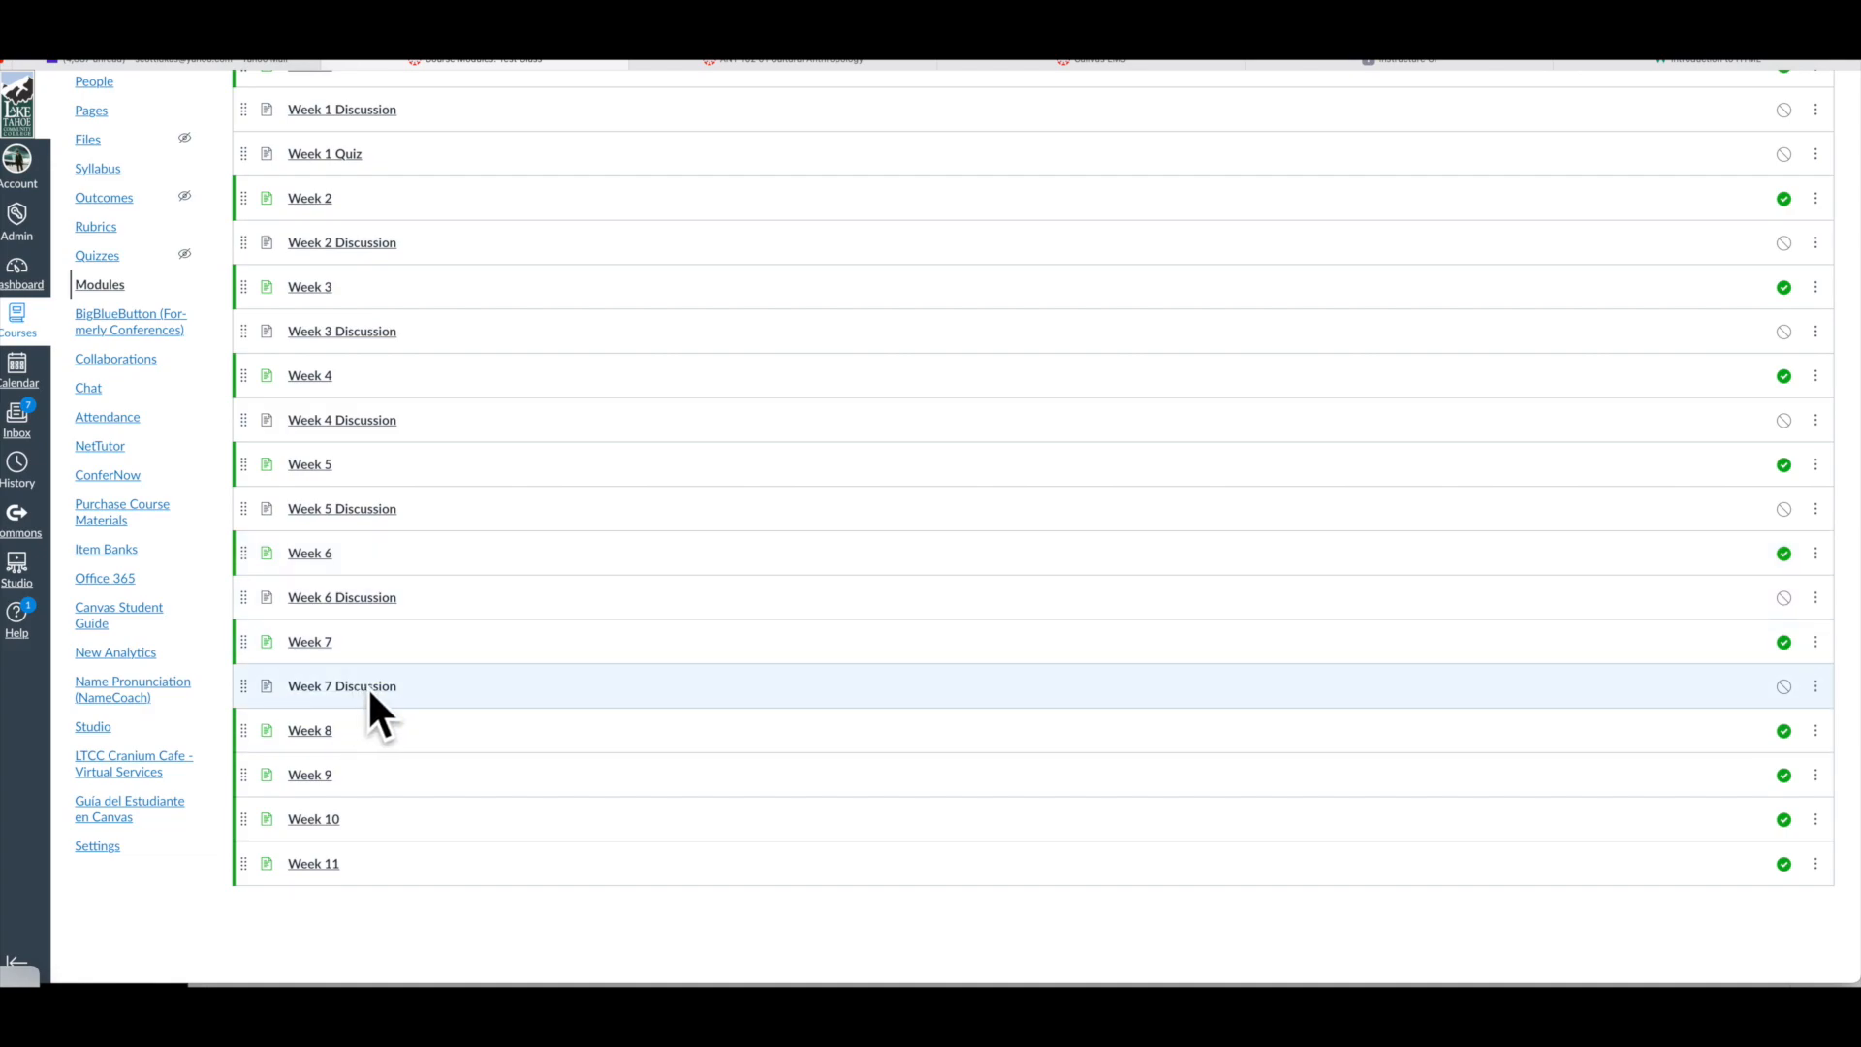
scroll(359, 691, up, 3)
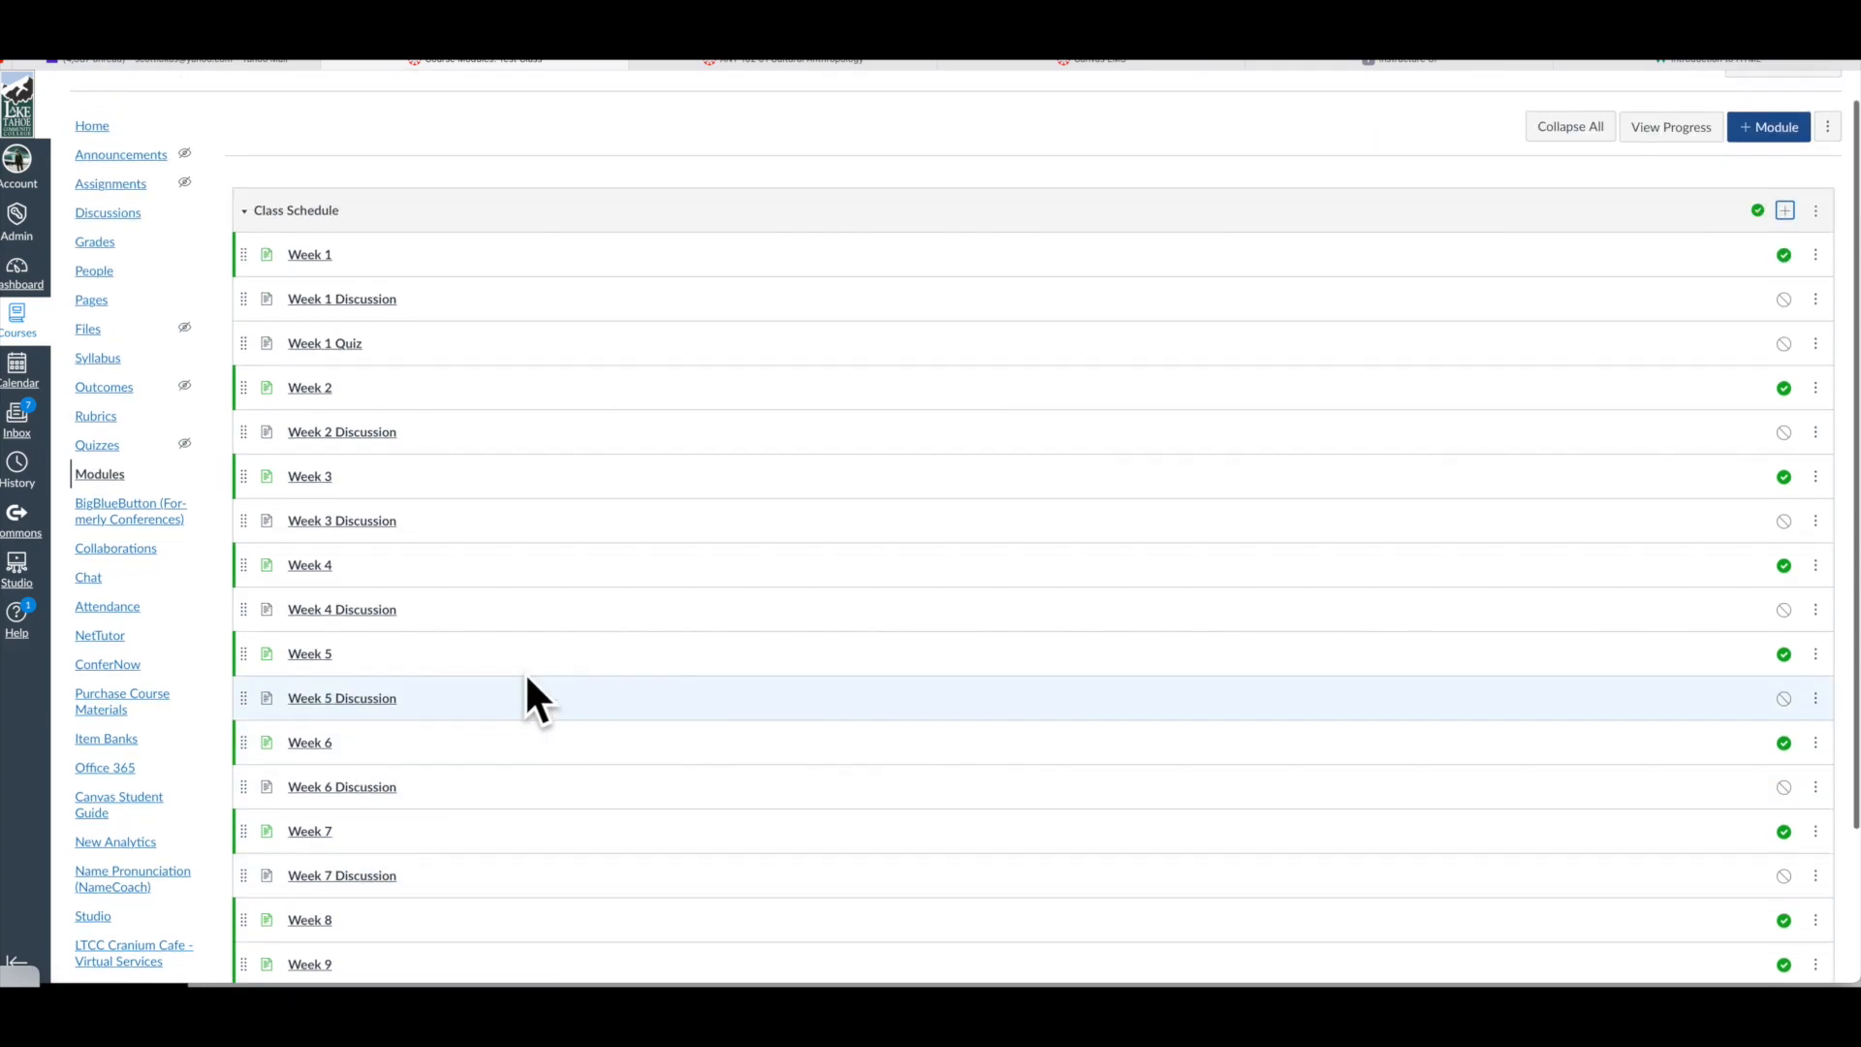
scroll(1474, 486, down, 1)
scroll(1474, 485, down, 2)
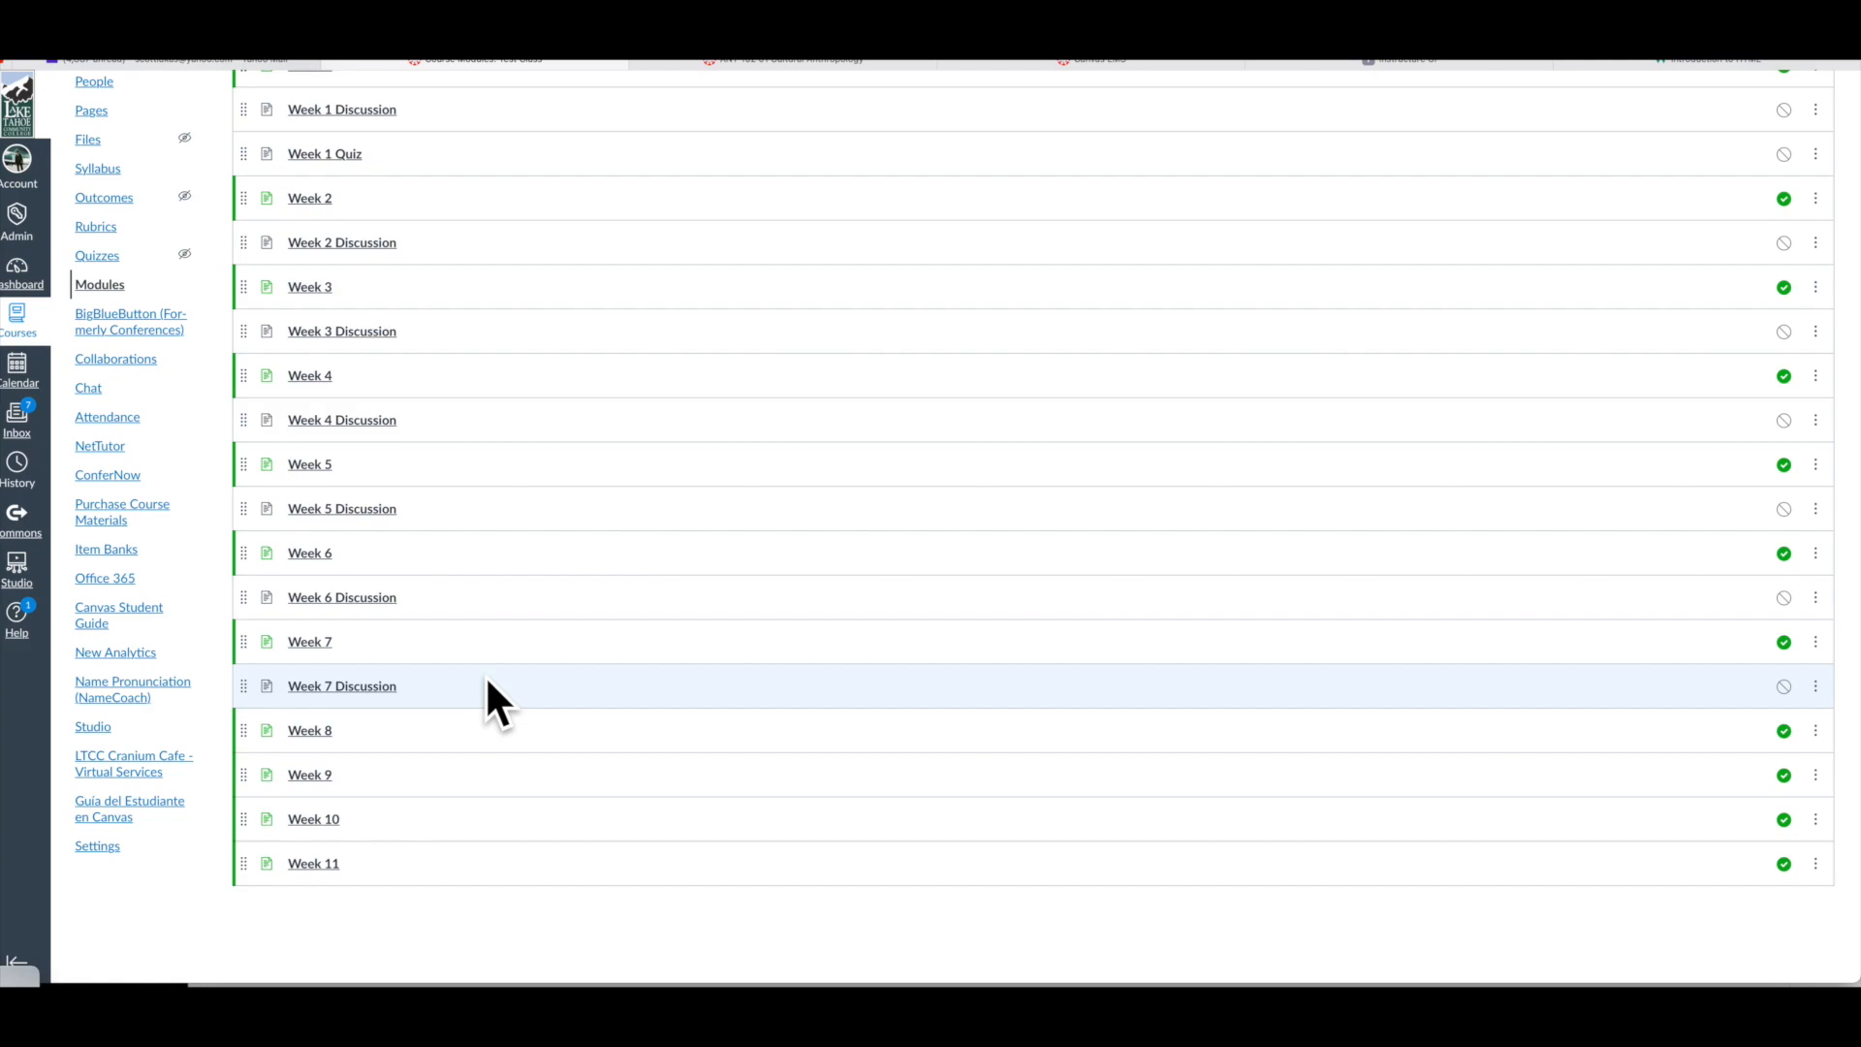
scroll(487, 683, up, 3)
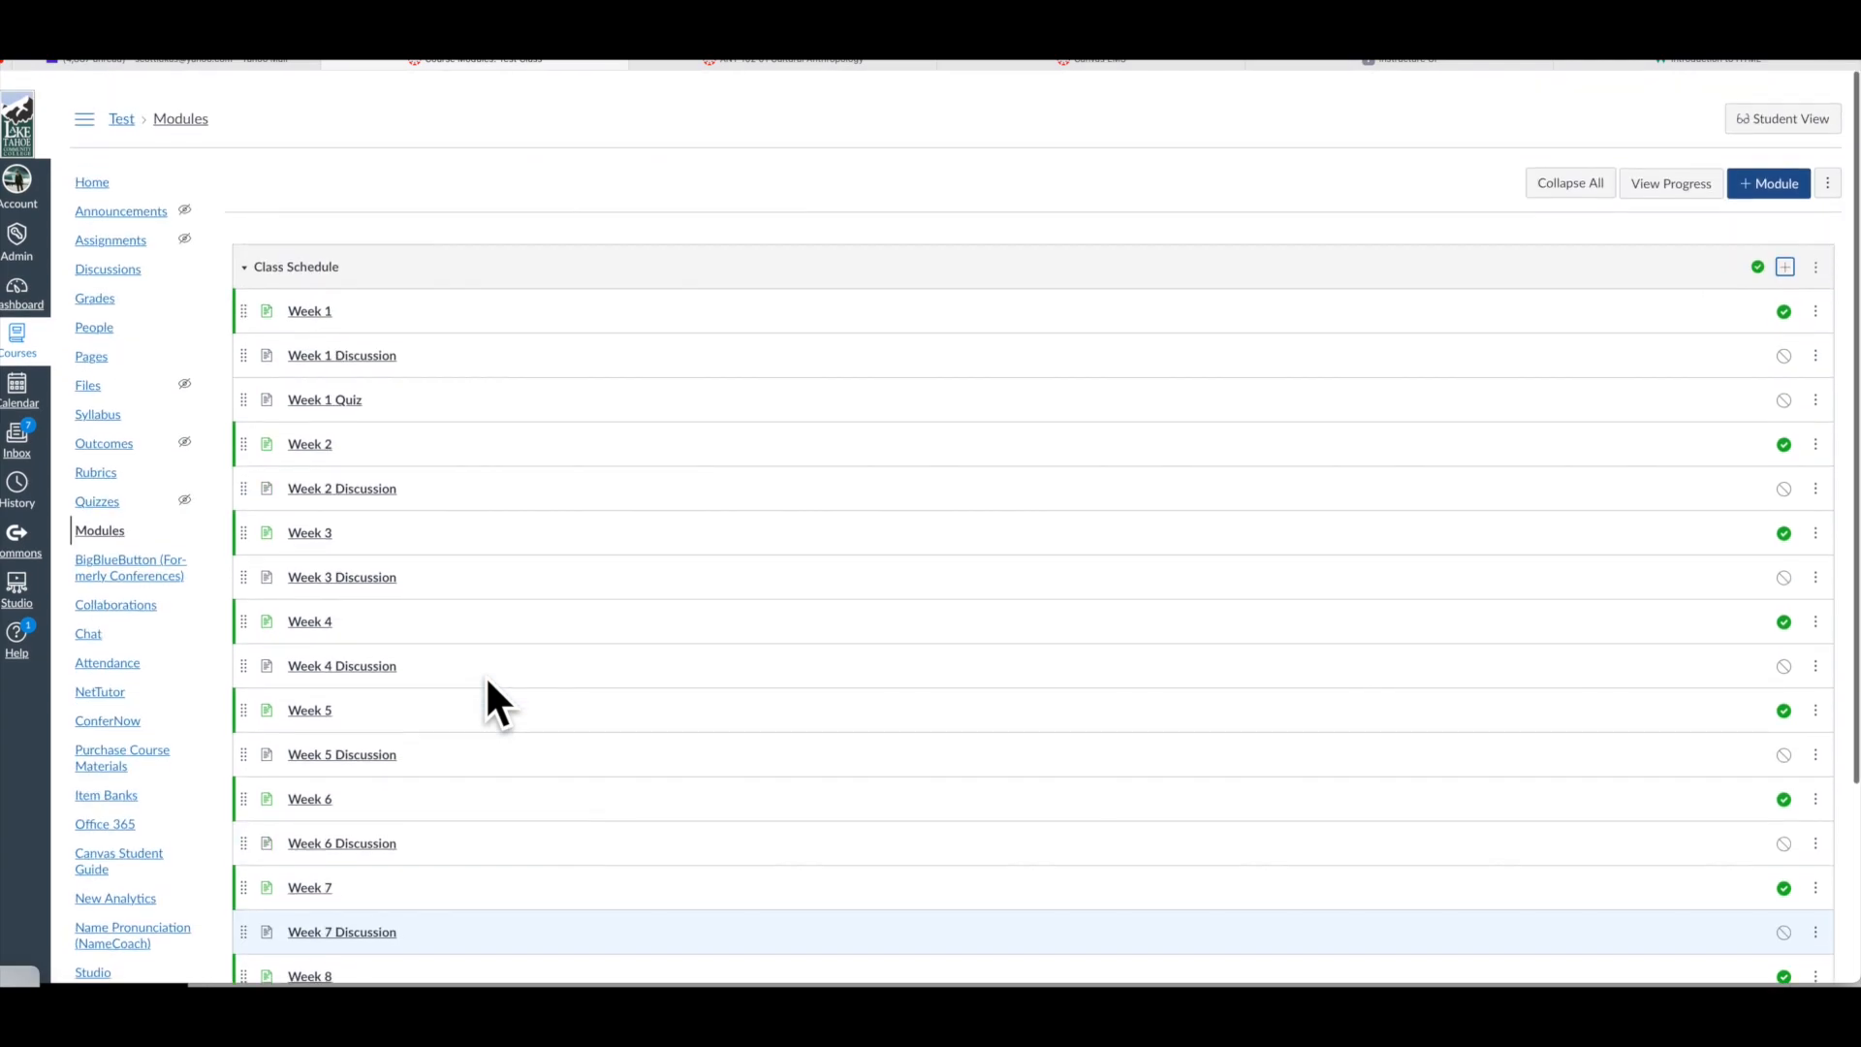
- Duplicate the Week 7 Discussion page within the Class Schedule module and check the copy's page before returning to the modules
scroll(488, 684, down, 3)
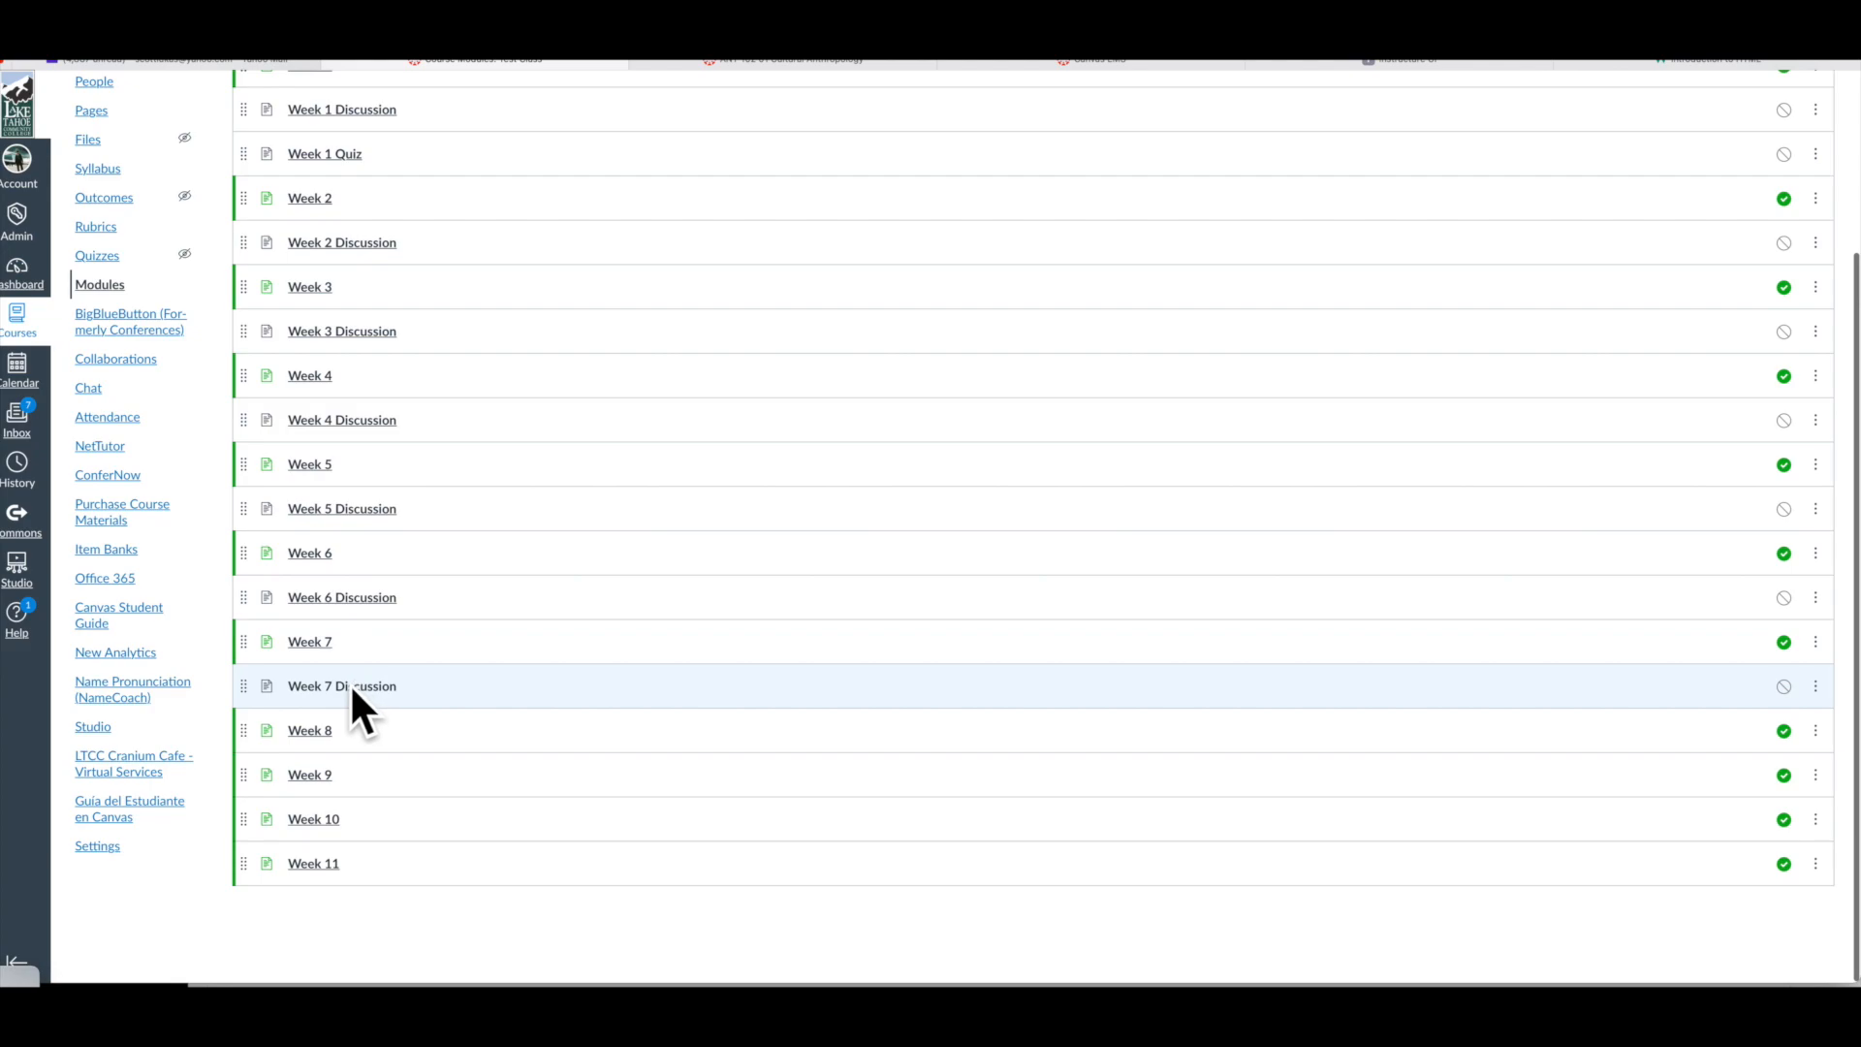
click(1815, 686)
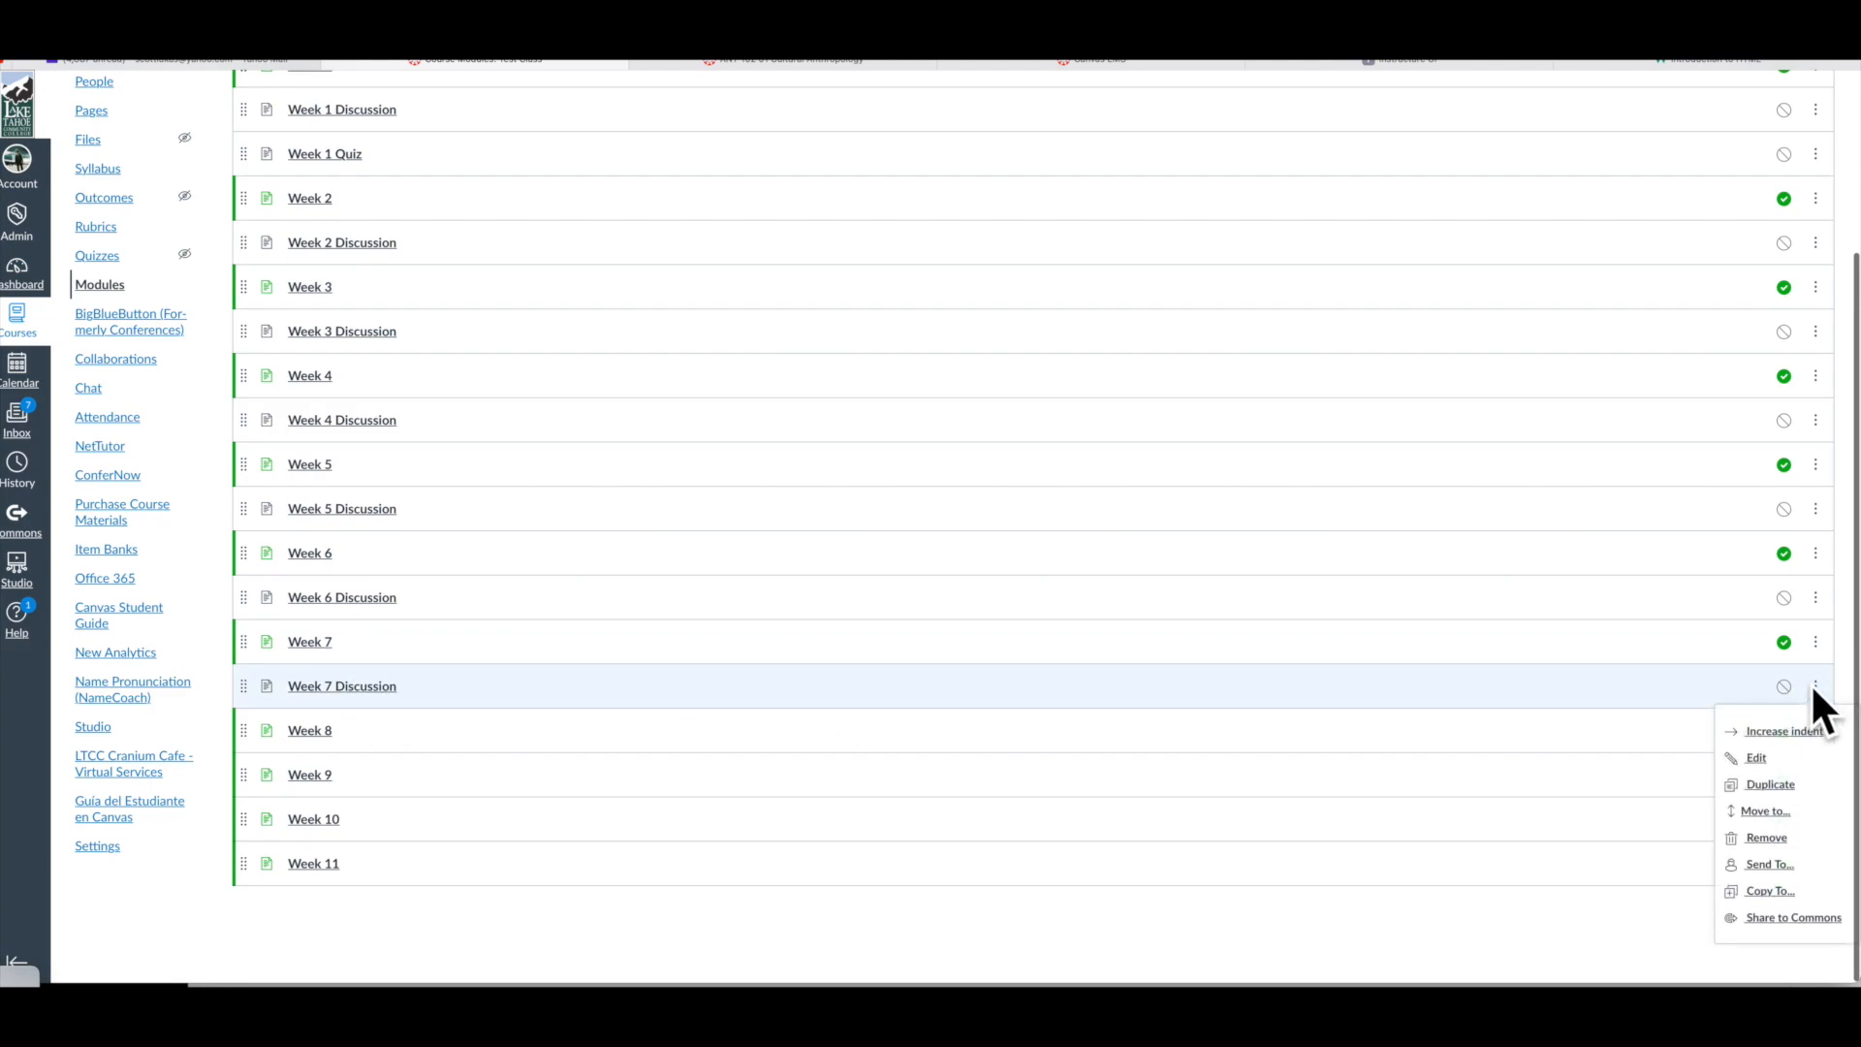
click(1796, 777)
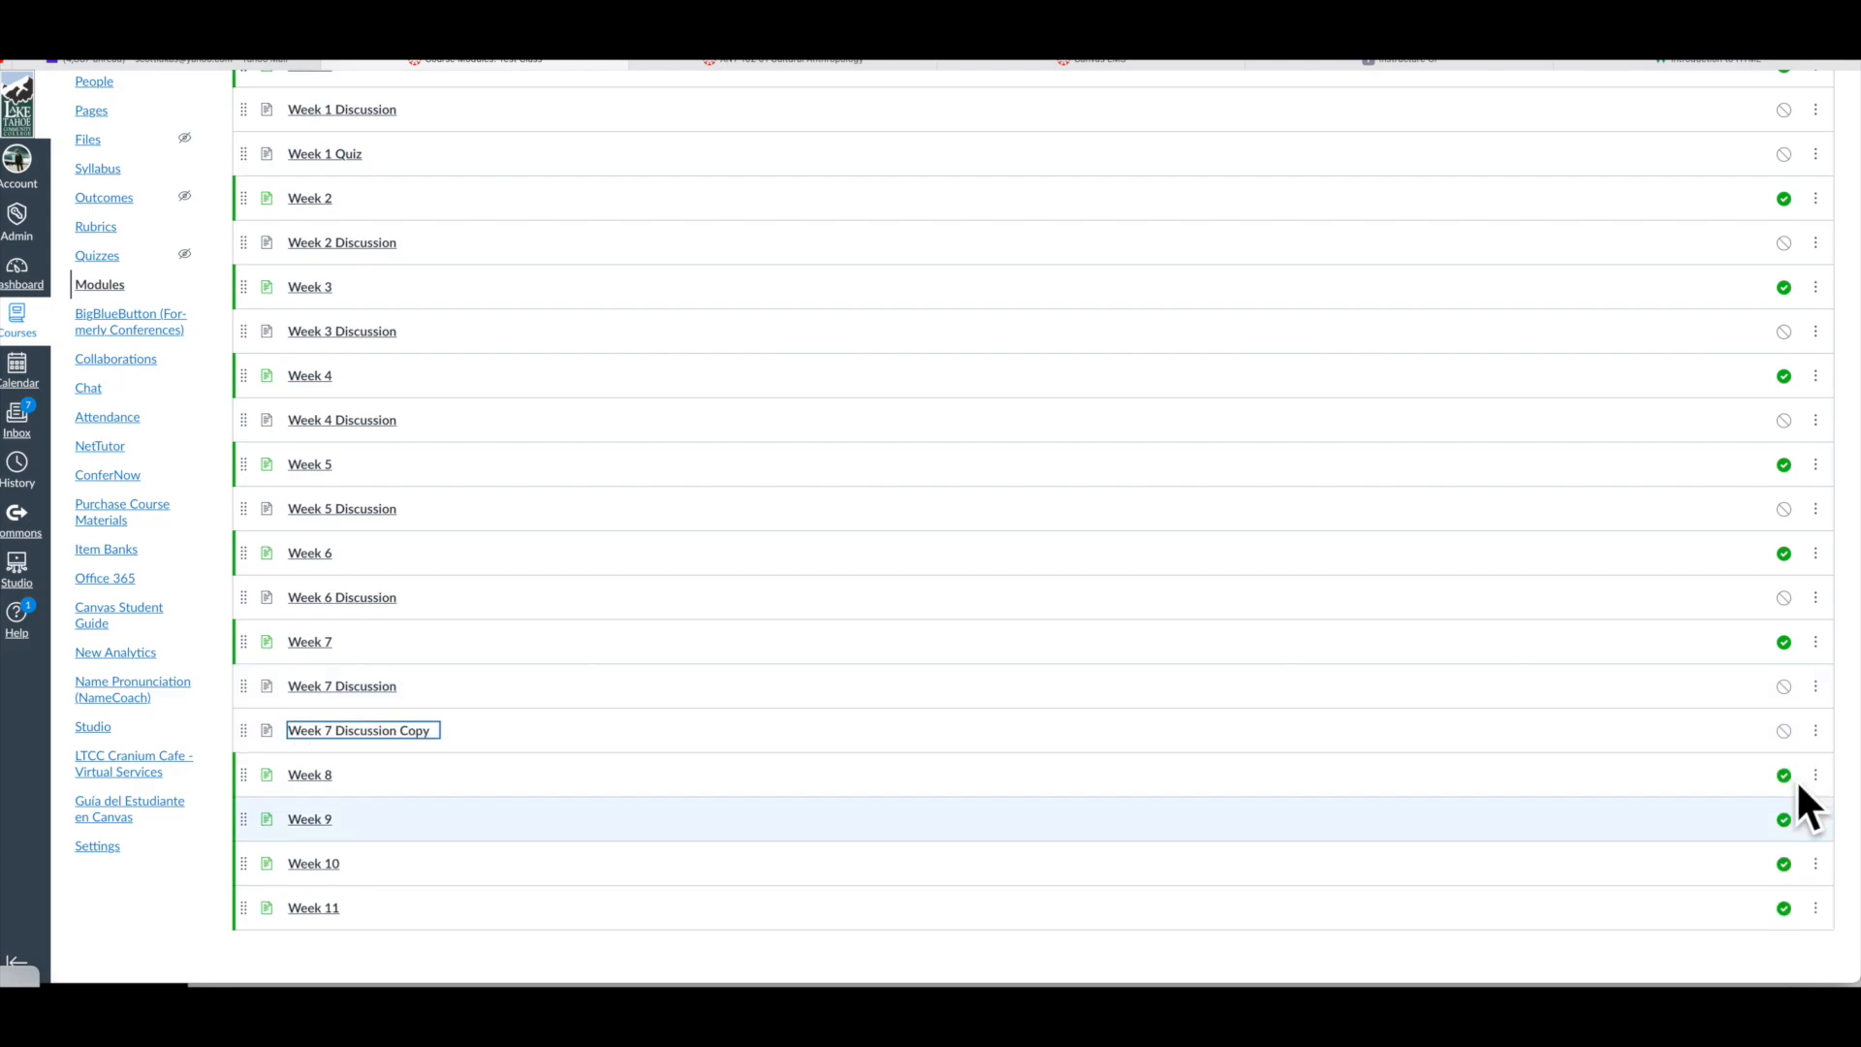
click(382, 729)
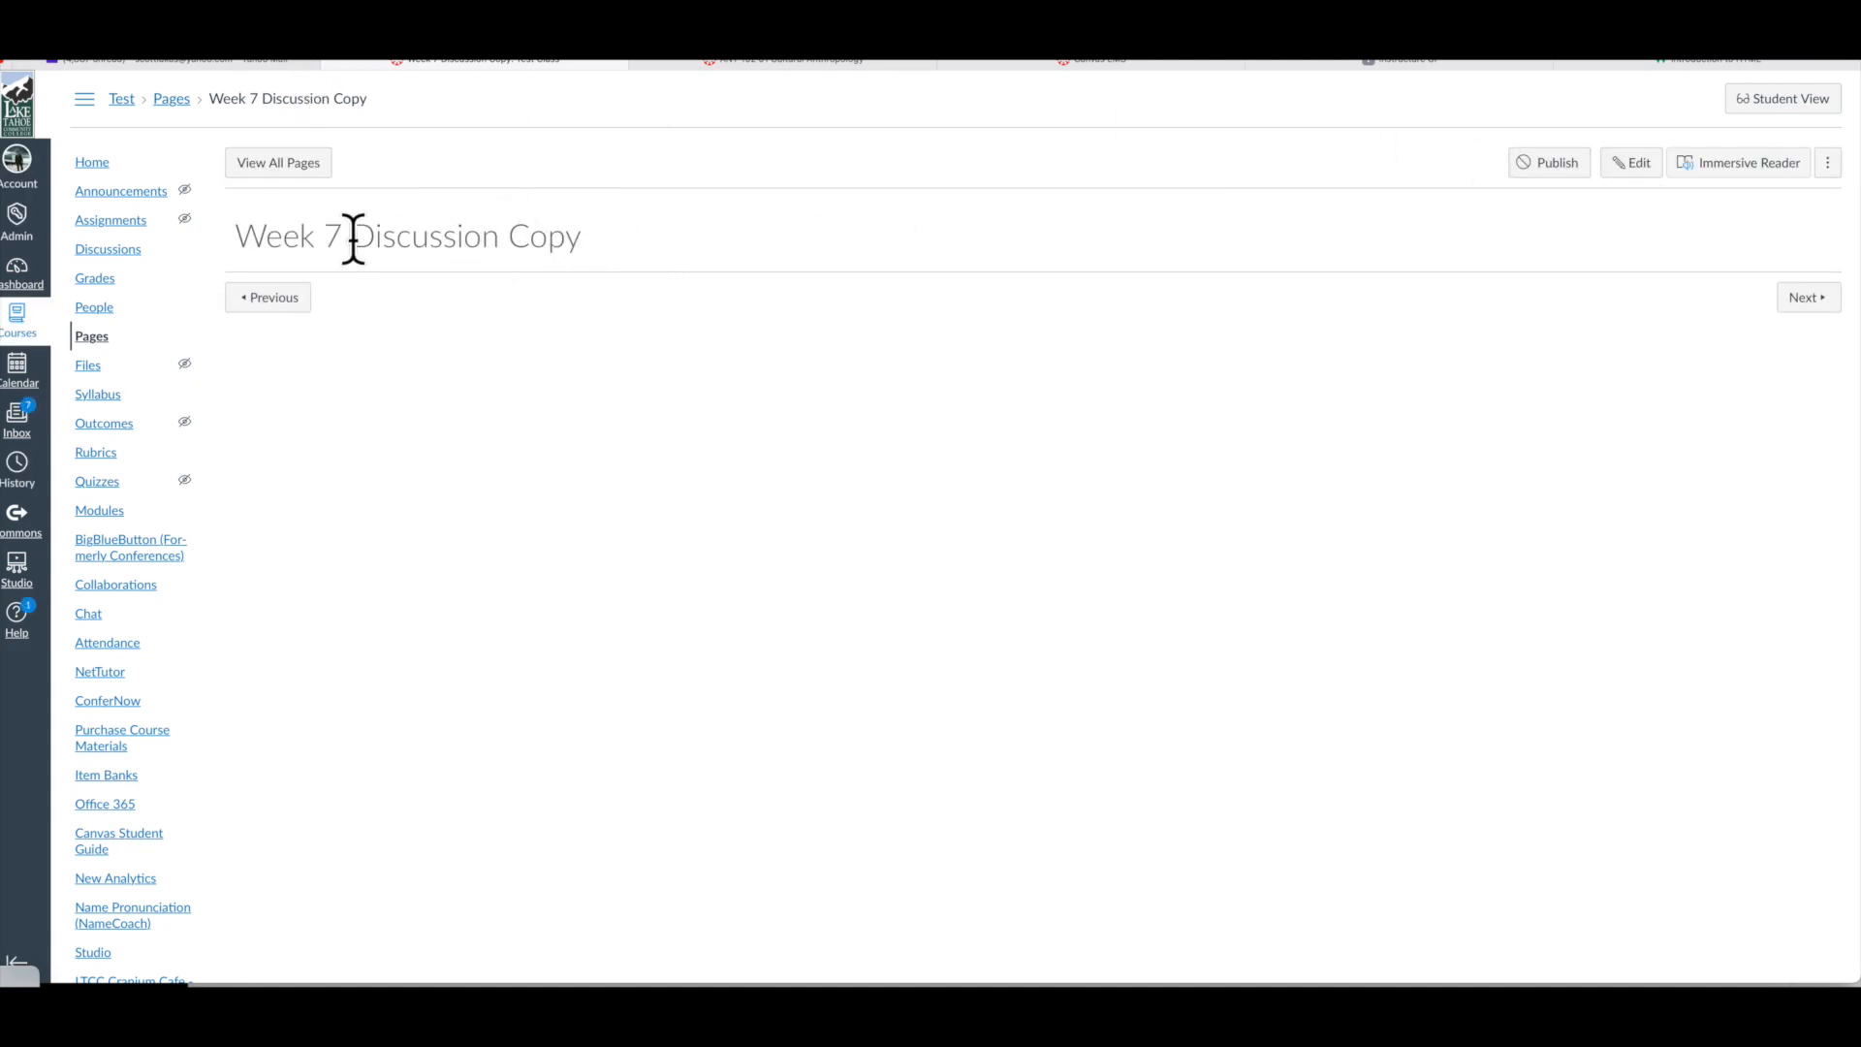
click(103, 512)
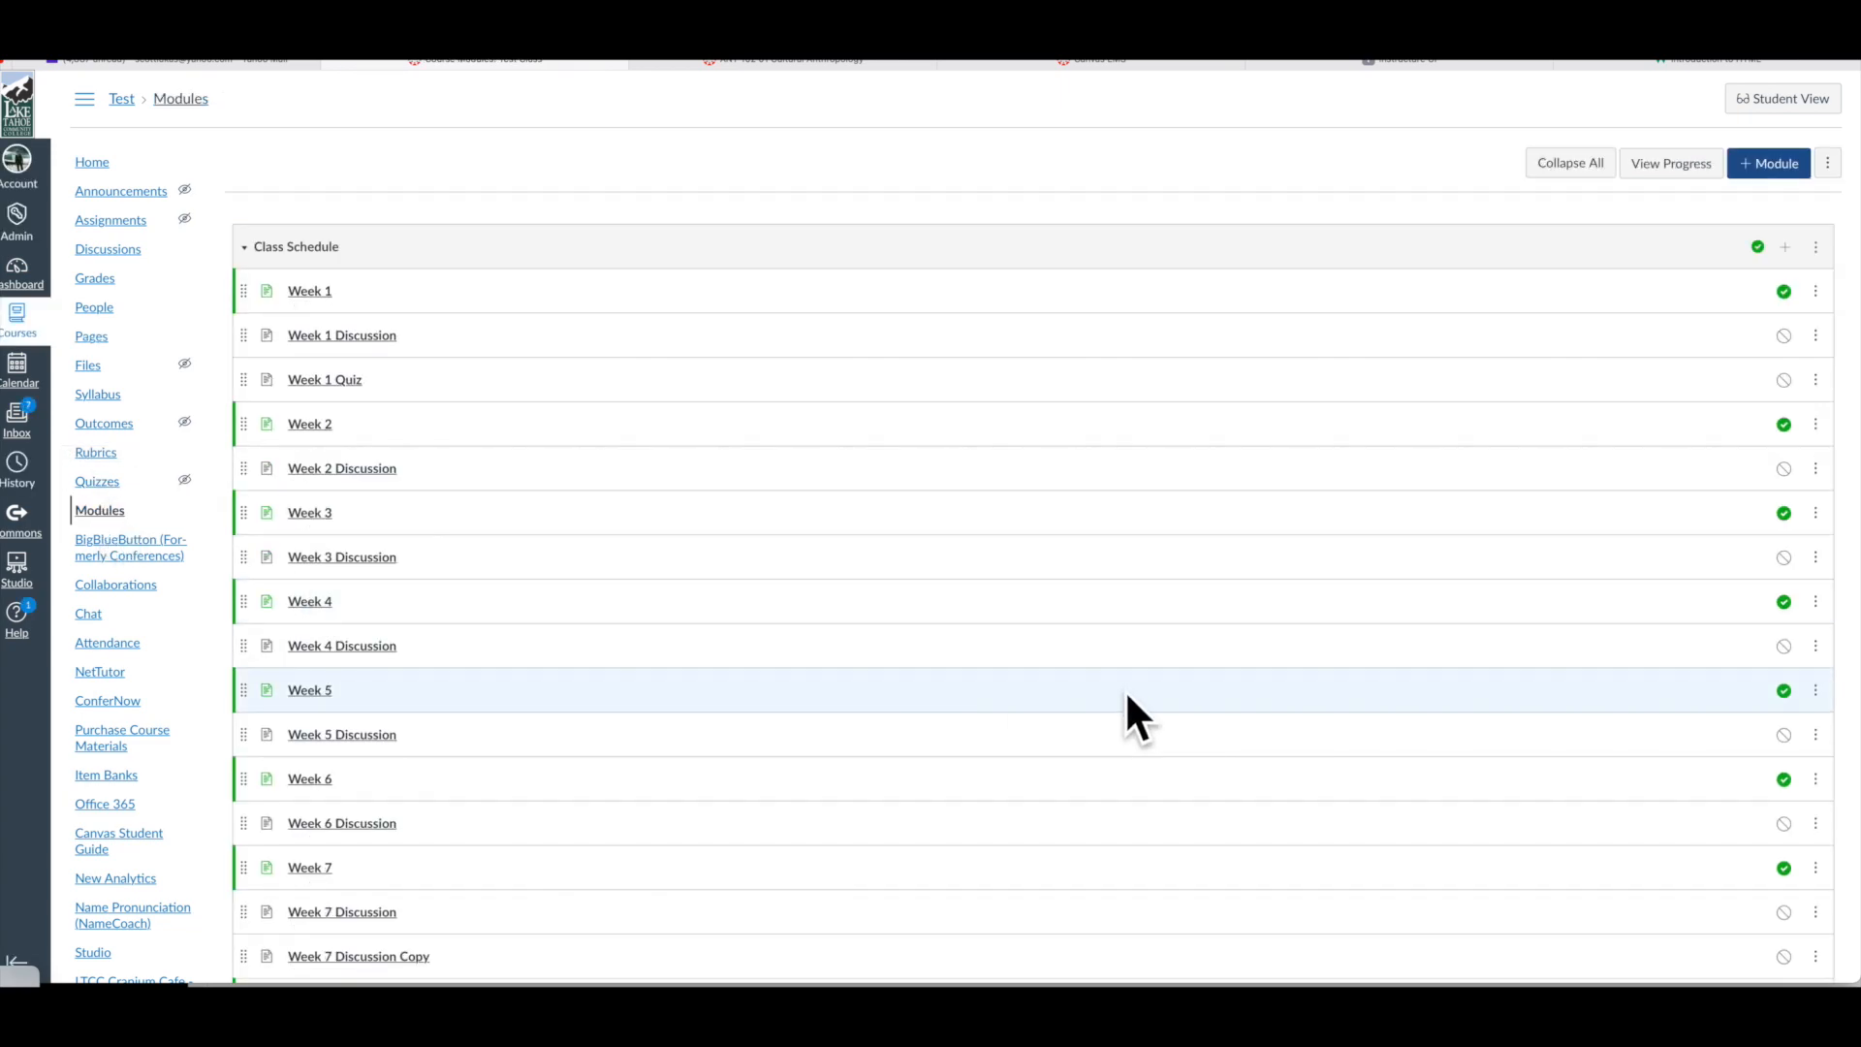
- Try to move the Week 7 Discussion copy below Week 8 in the Class Schedule module
scroll(1127, 714, down, 1)
scroll(1128, 715, down, 1)
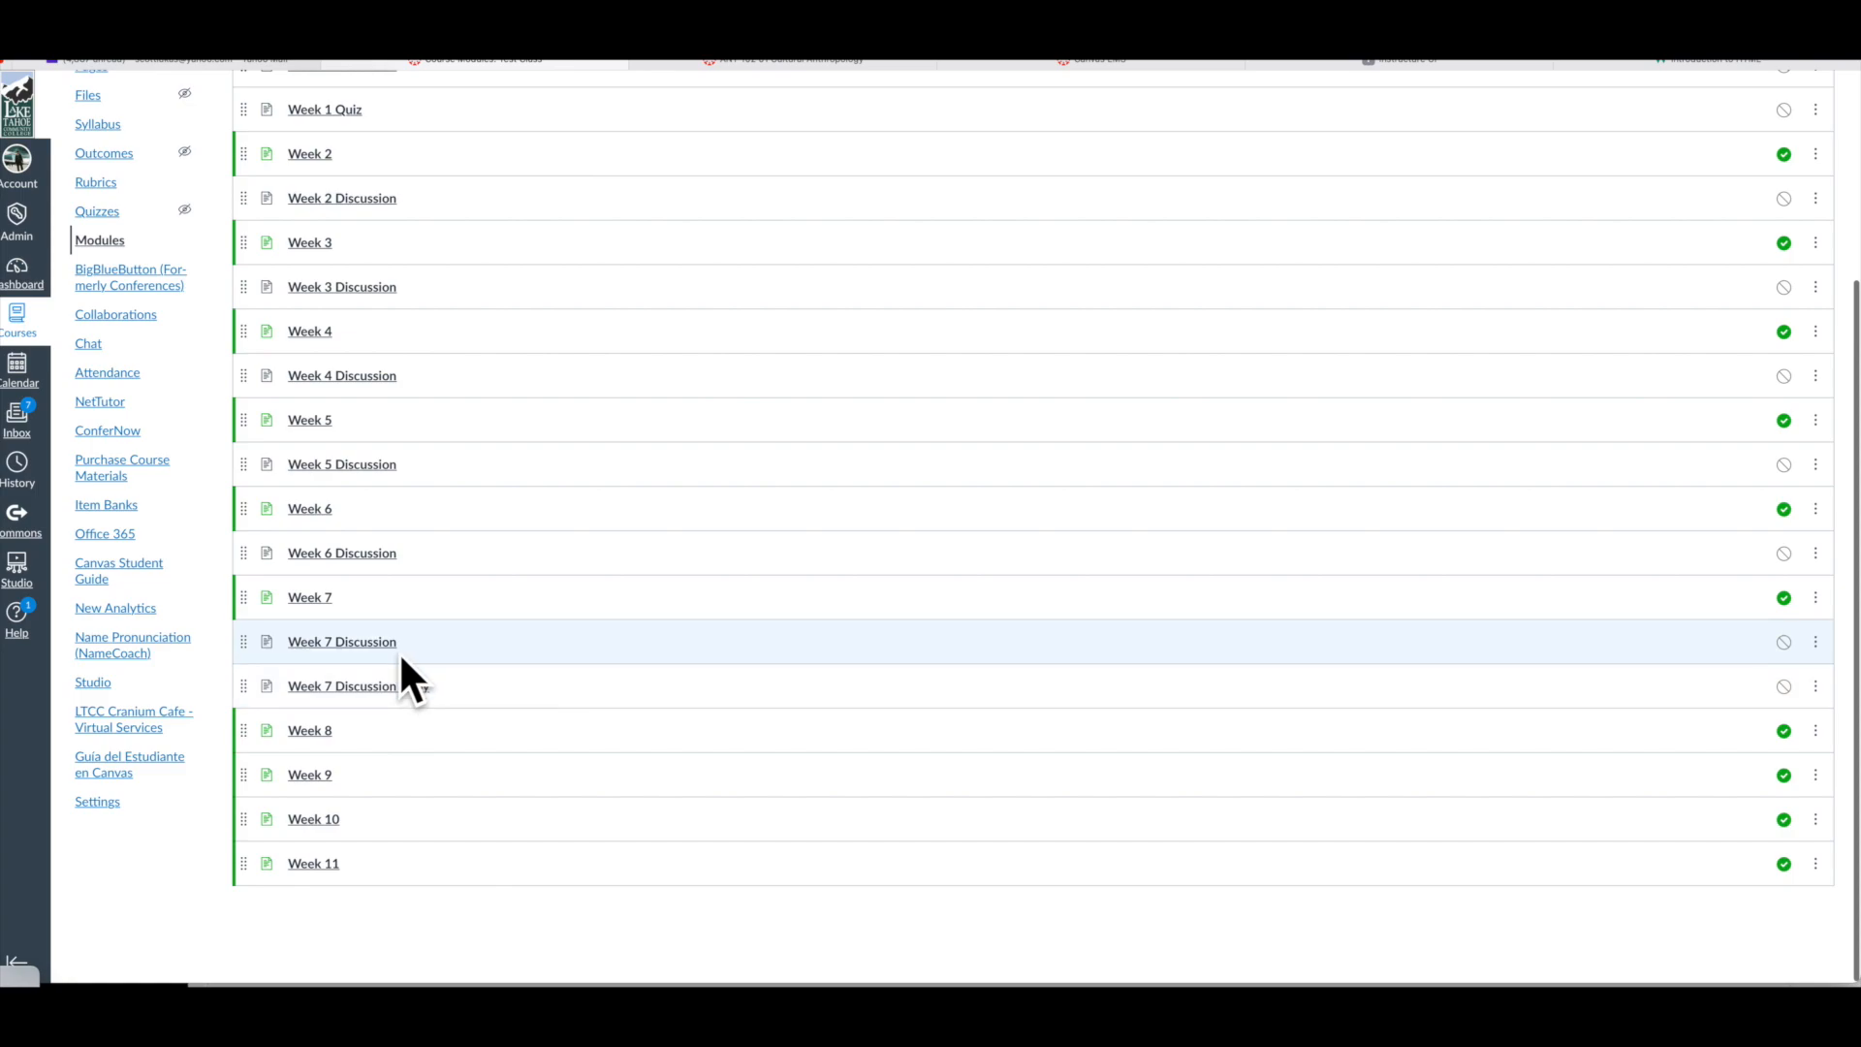
drag(246, 694, 250, 729)
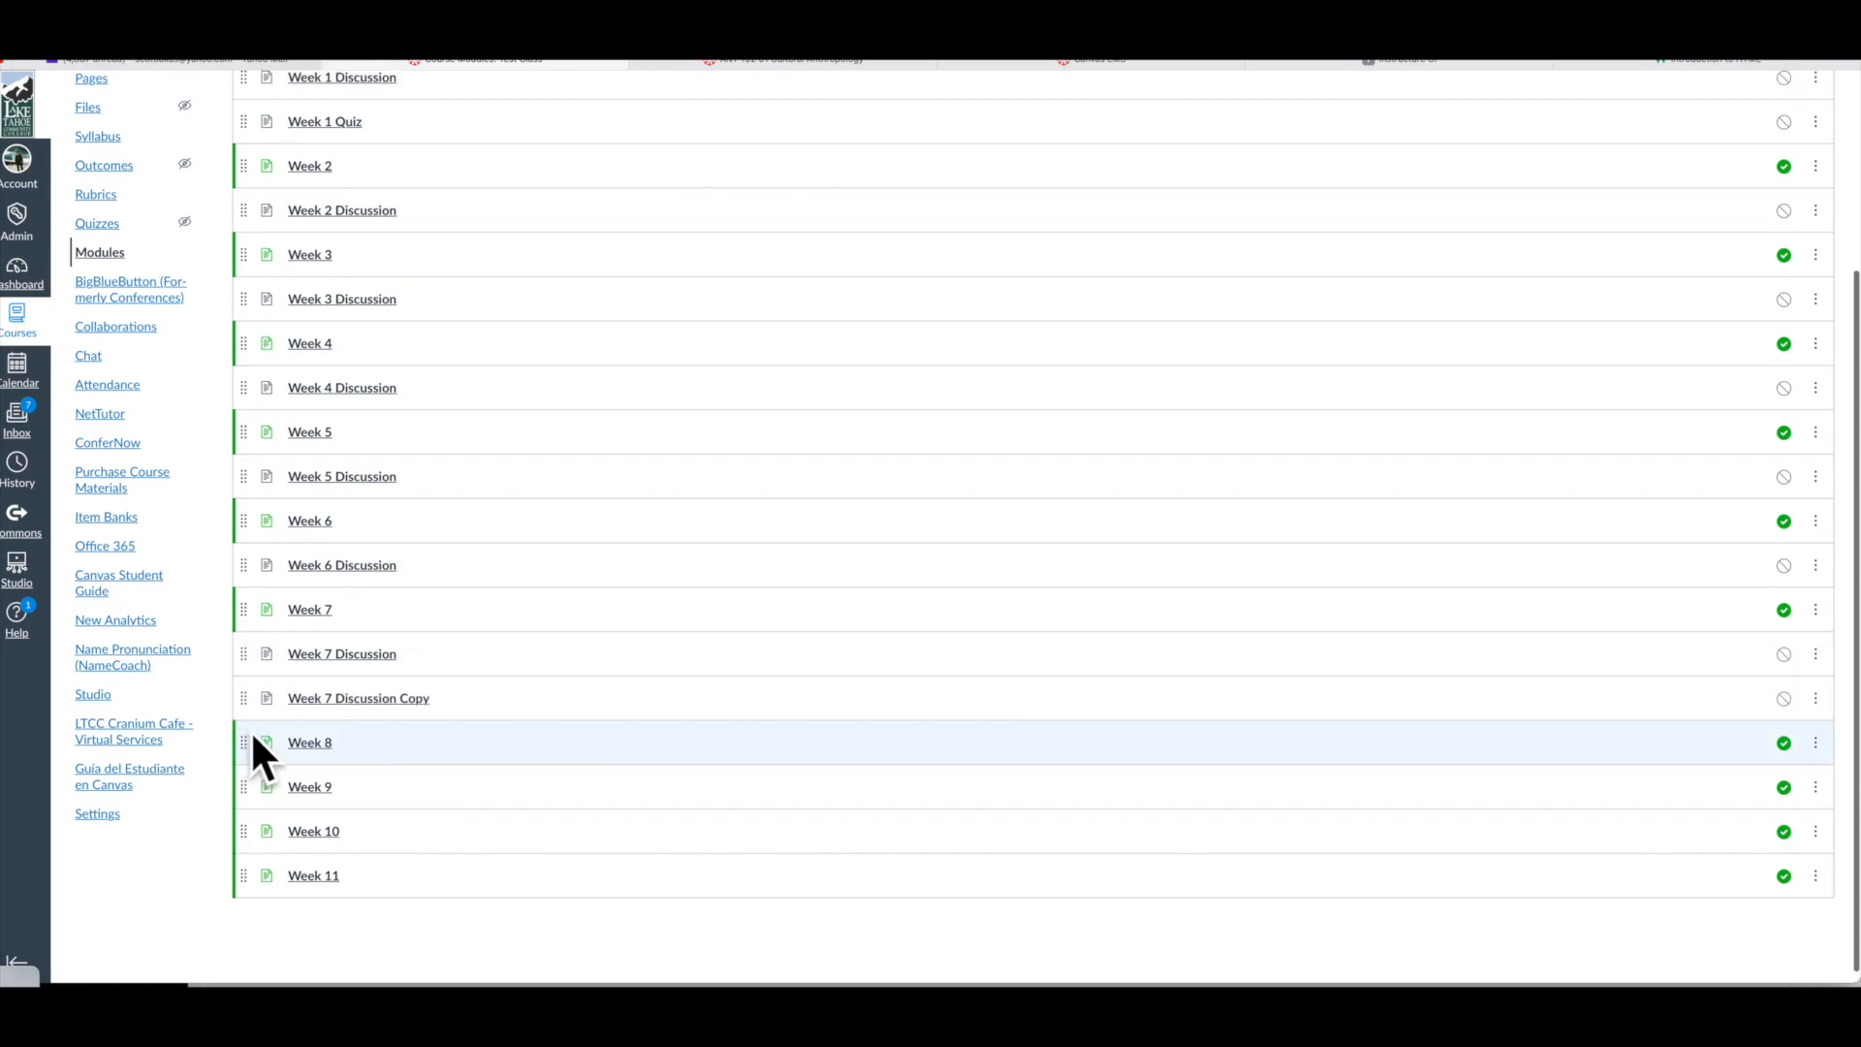
- Retitle the Week 7 Discussion copy as "Week 8 Discussion" and place it directly below Week 8 in the Class Schedule module
click(1817, 699)
click(1759, 770)
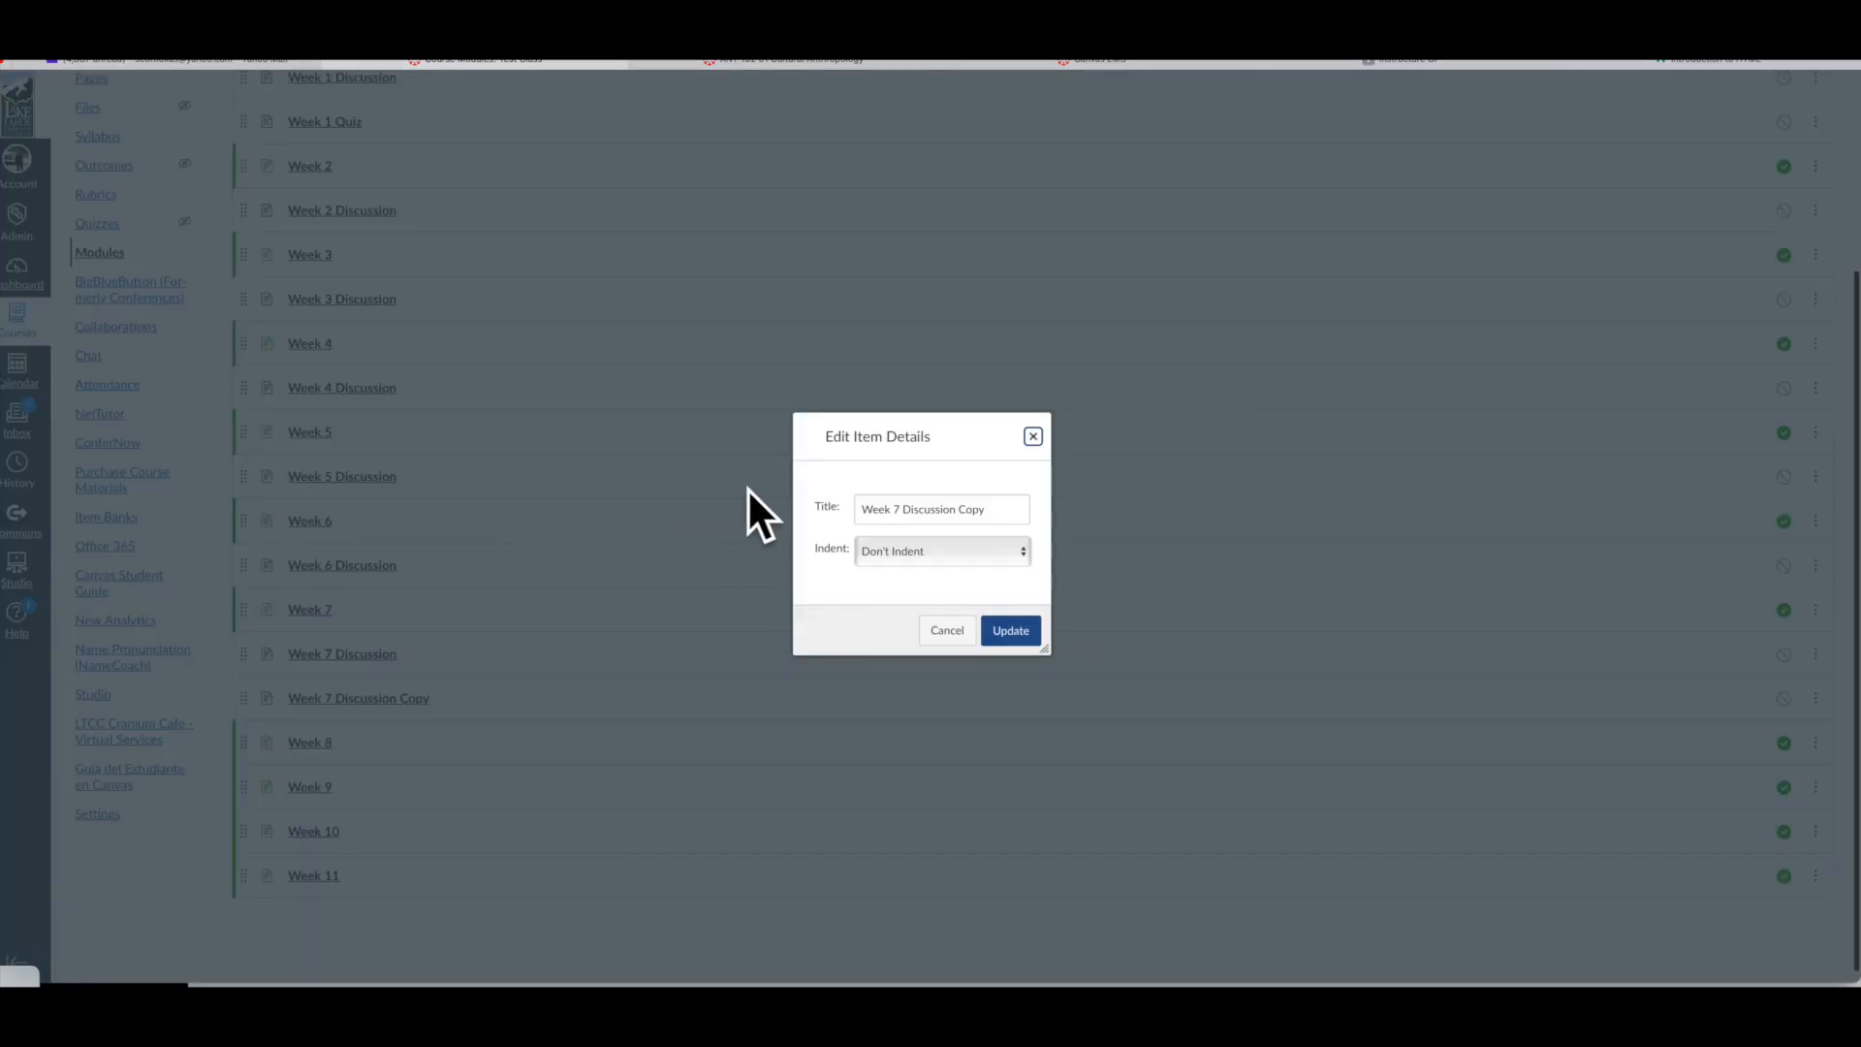
click(969, 508)
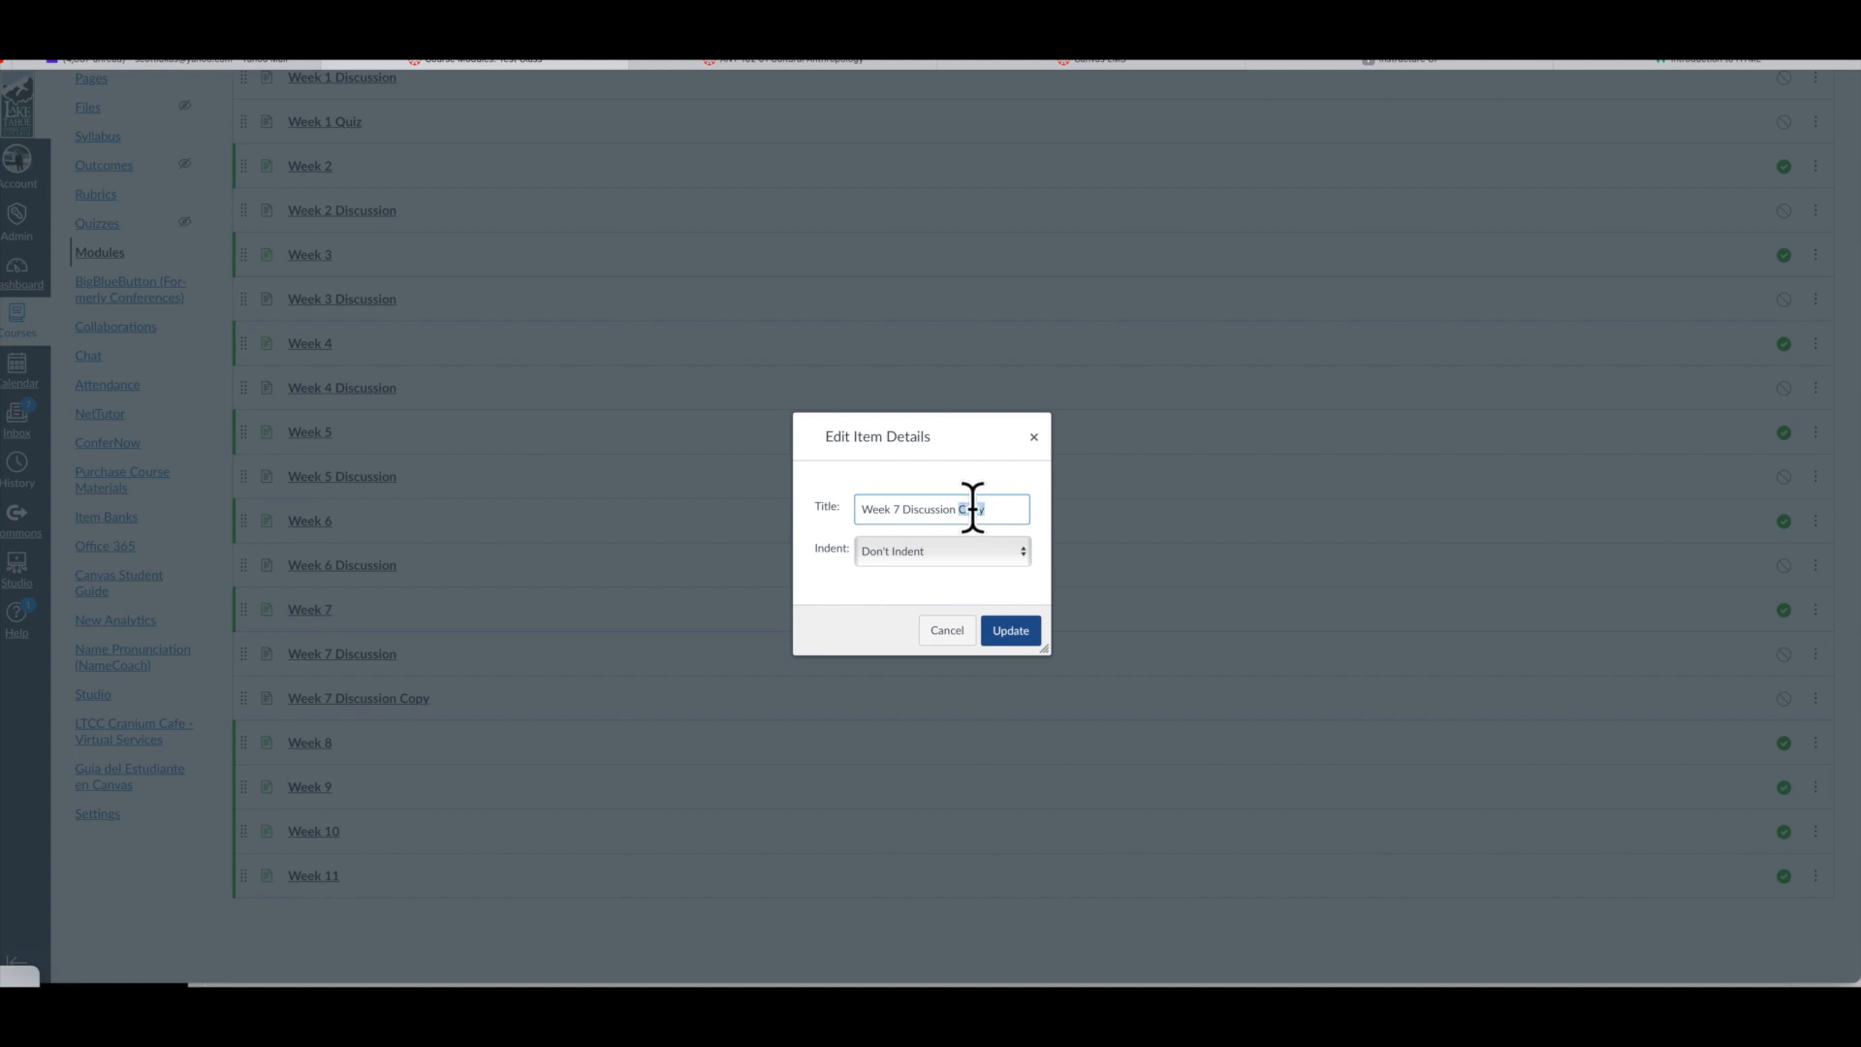
double_click(972, 508)
key(BackSpace)
click(902, 509)
key(BackSpace)
key(BackSpace)
text(8)
click(1008, 631)
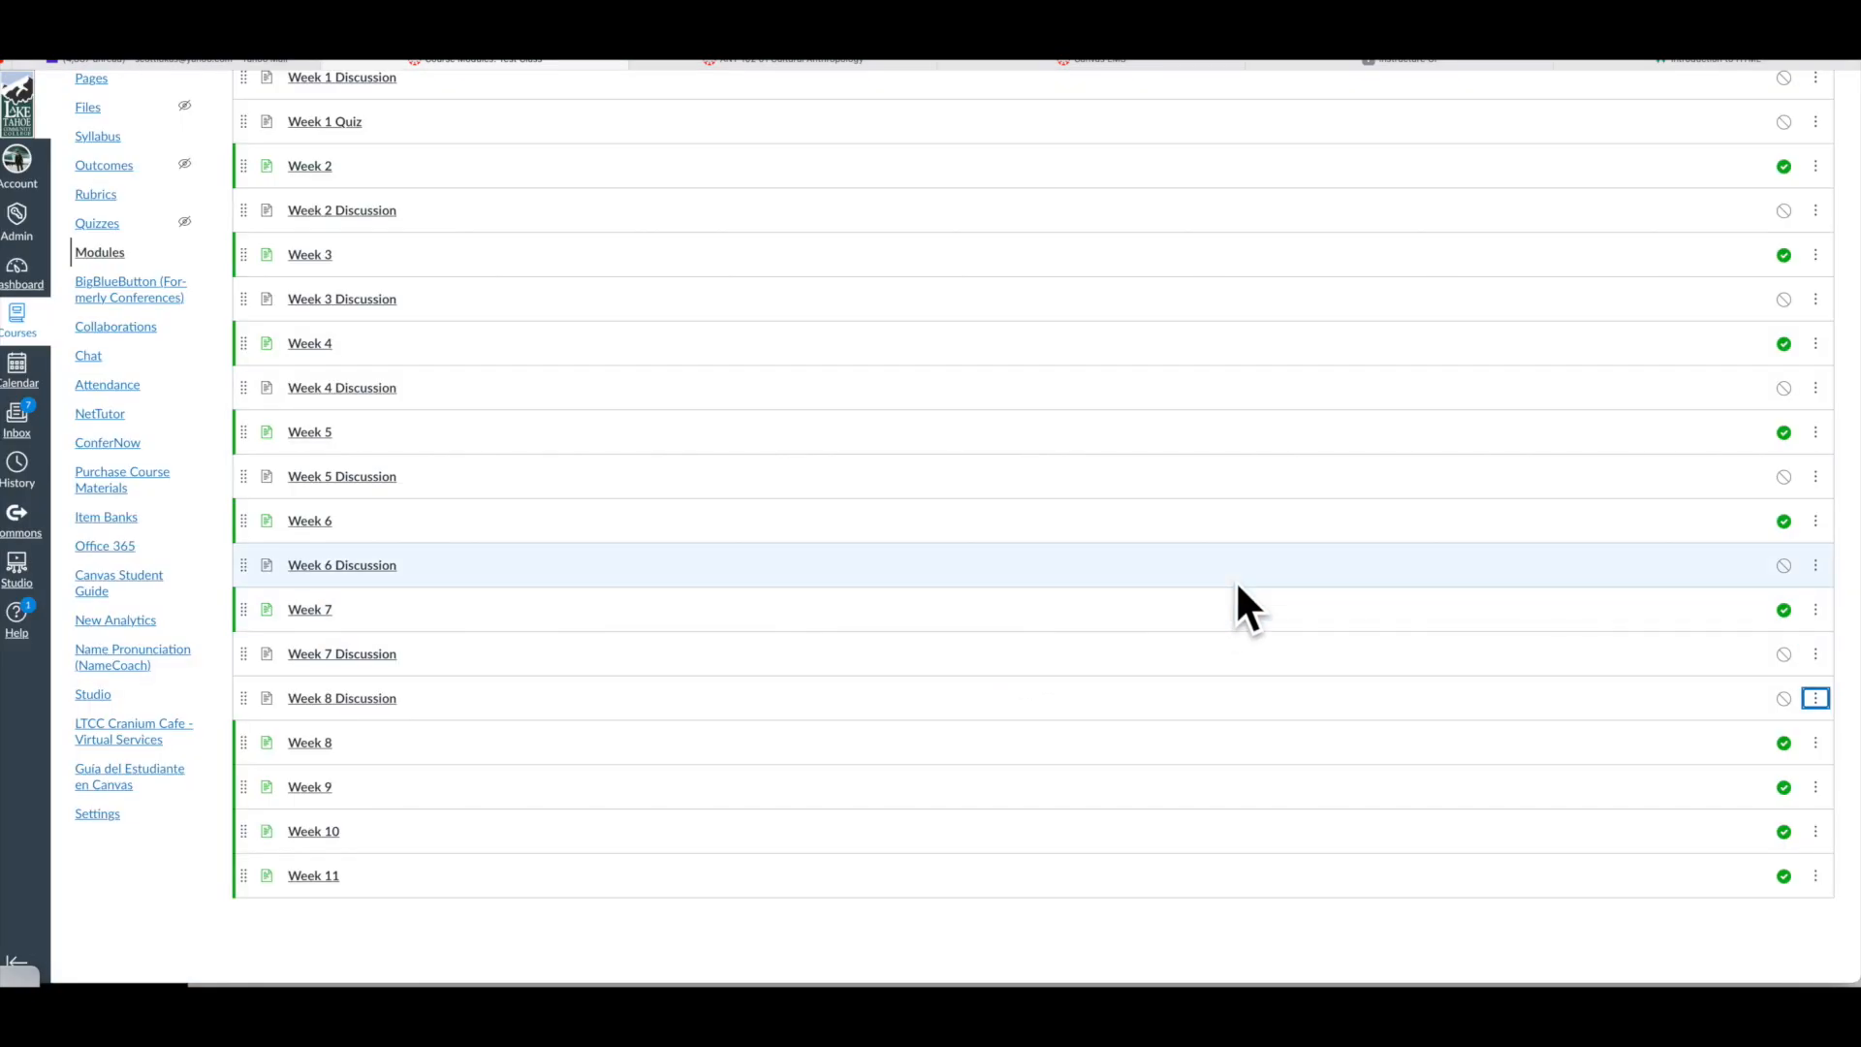
drag(242, 699, 250, 747)
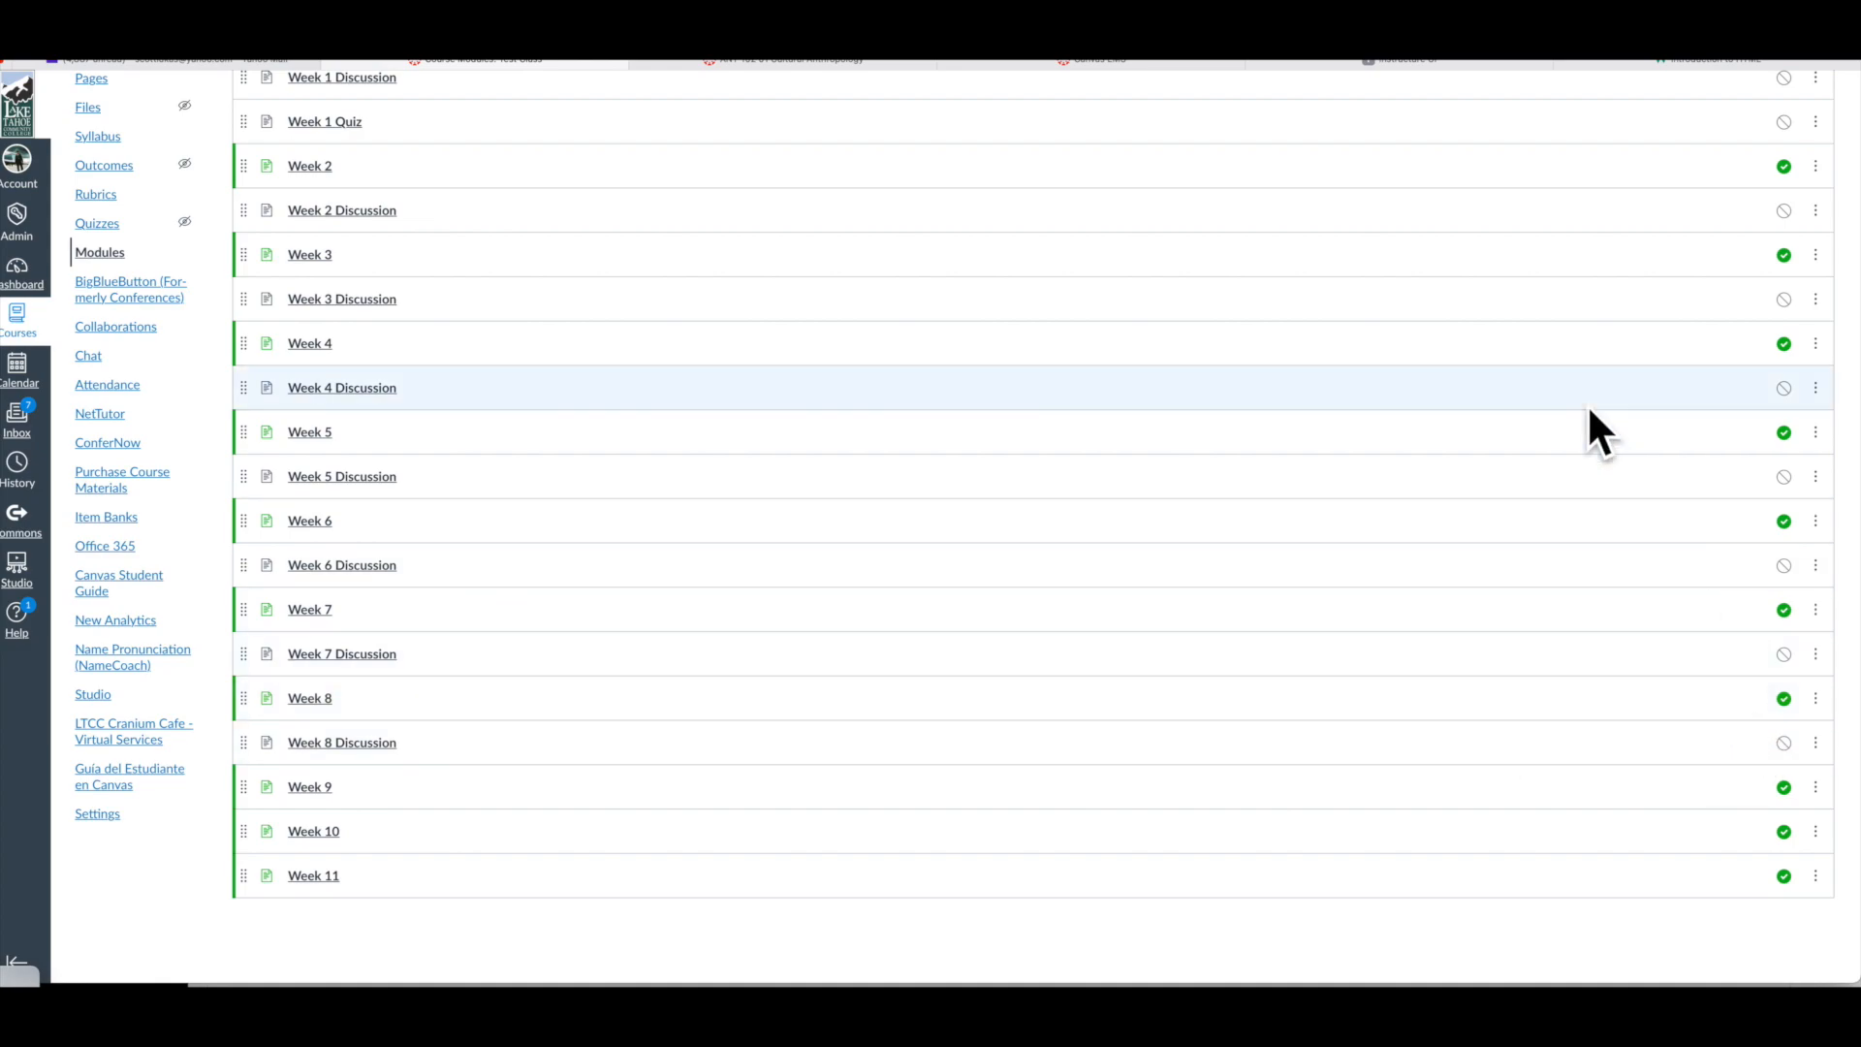
- Create a new page named "Week 9 Discussion" in the Class Schedule module and place it directly below Week 9
scroll(1175, 514, up, 3)
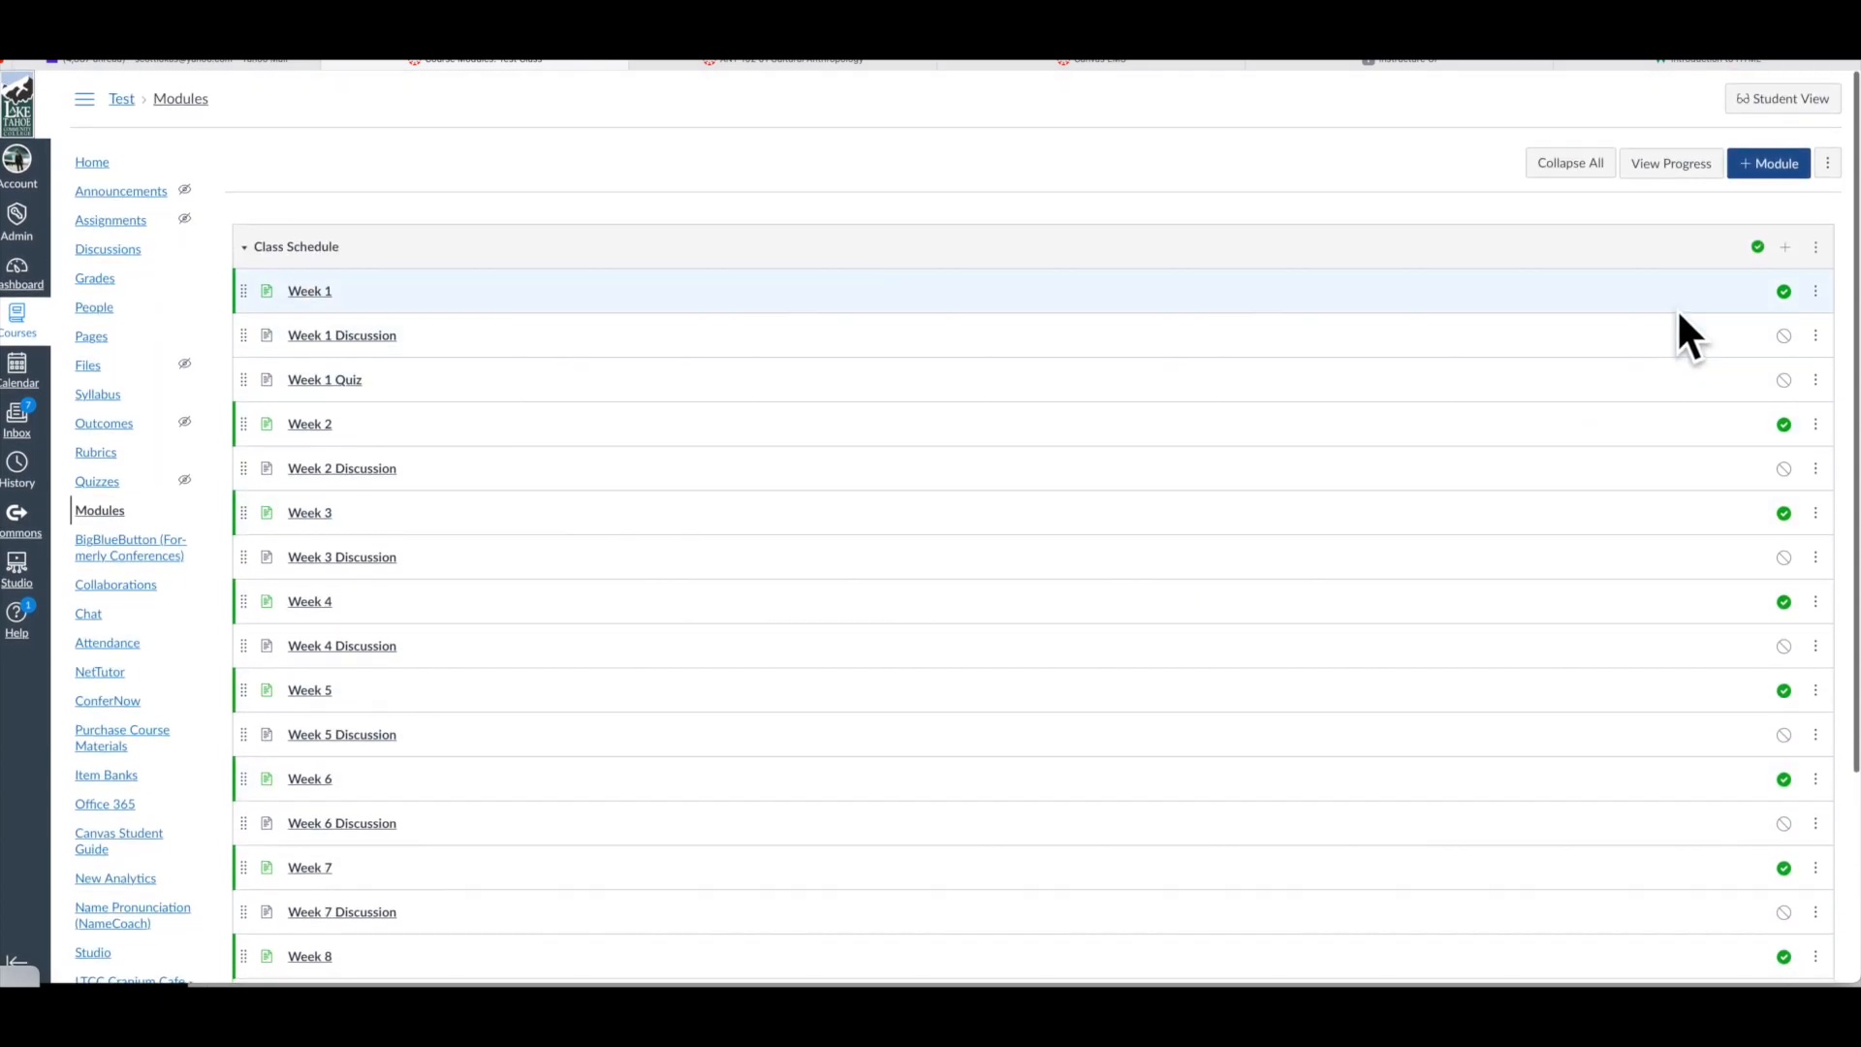
click(1785, 247)
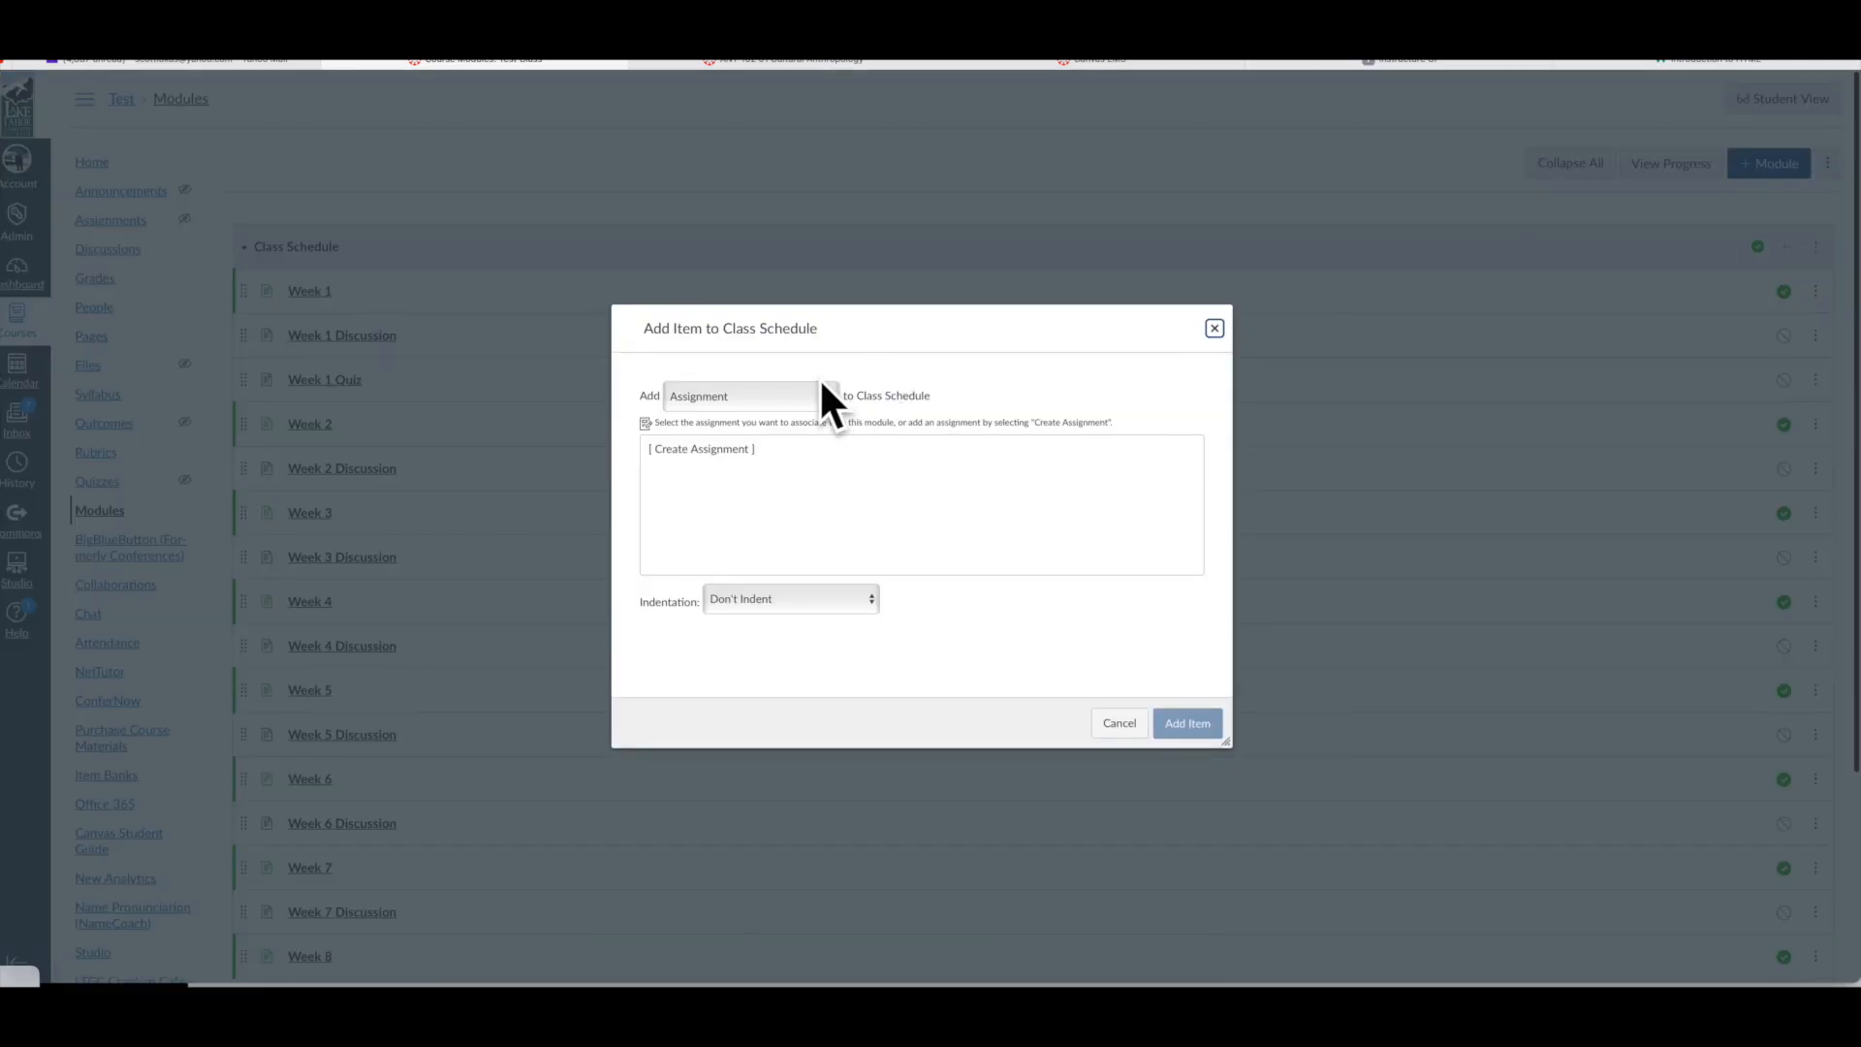
click(759, 392)
click(746, 445)
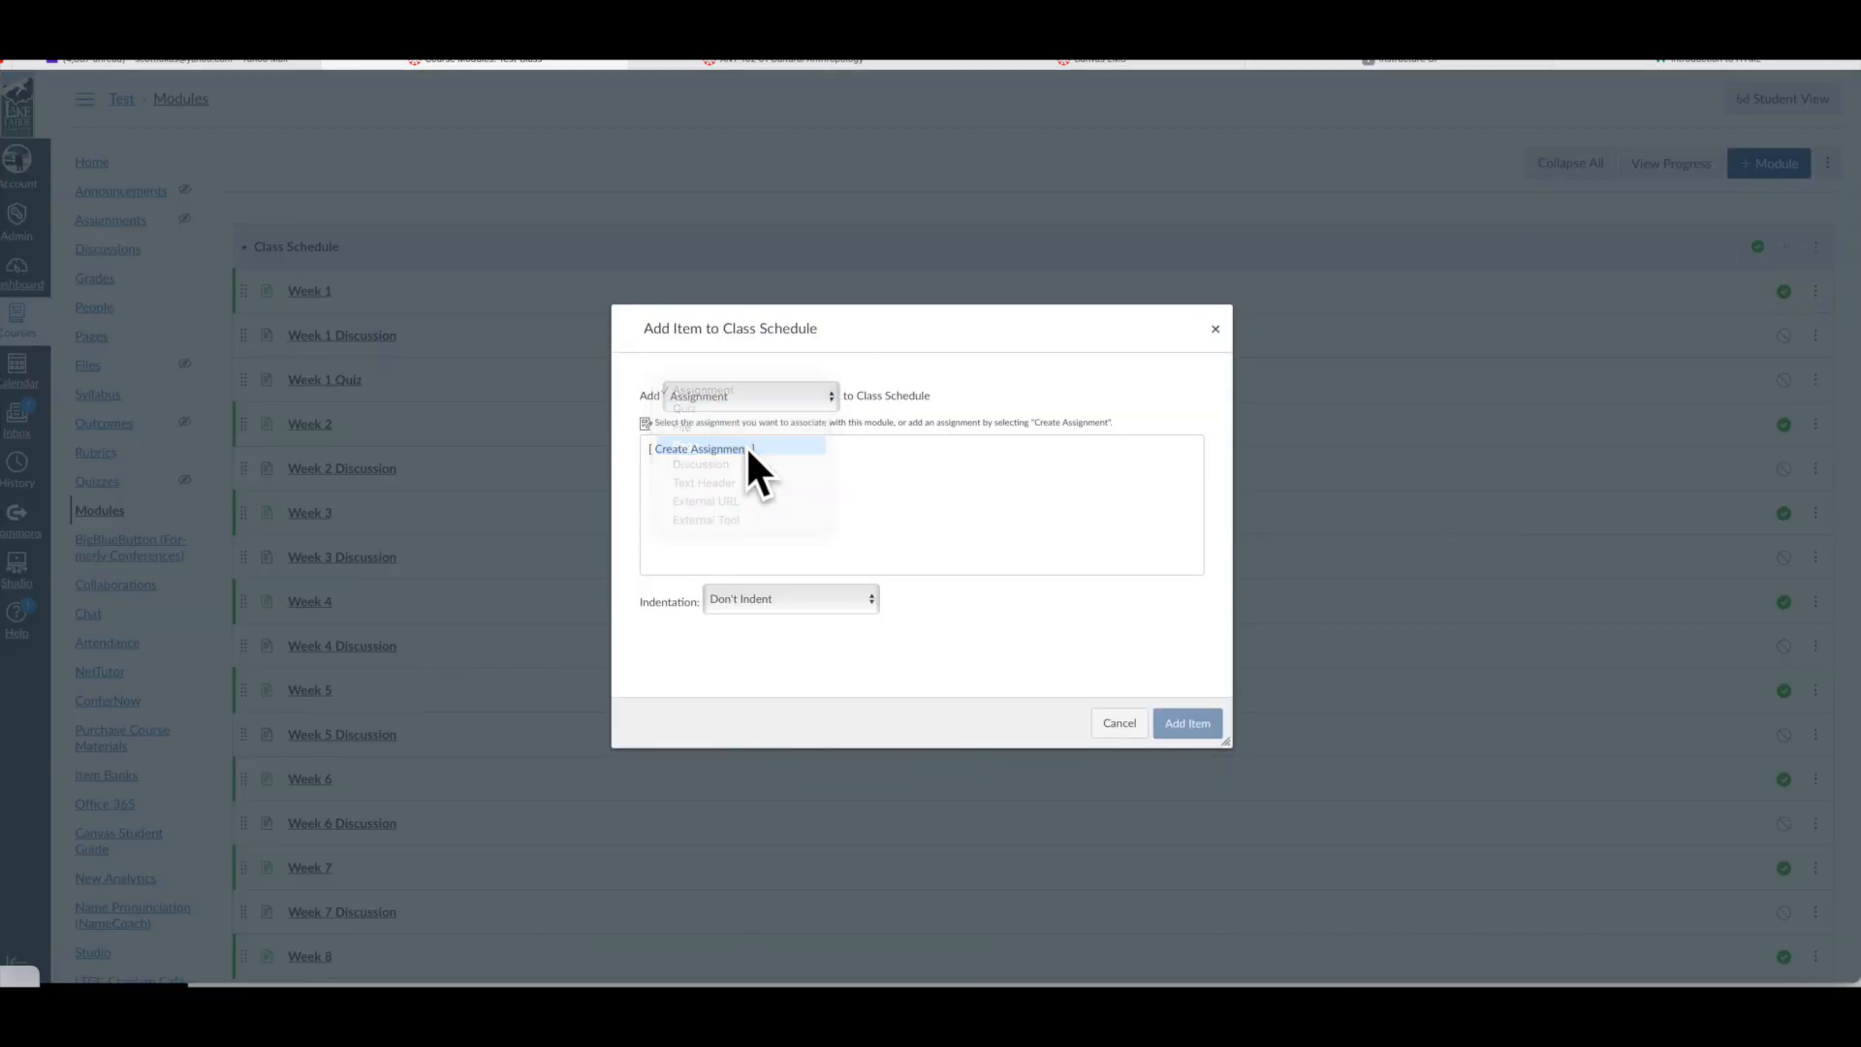
click(708, 448)
click(771, 602)
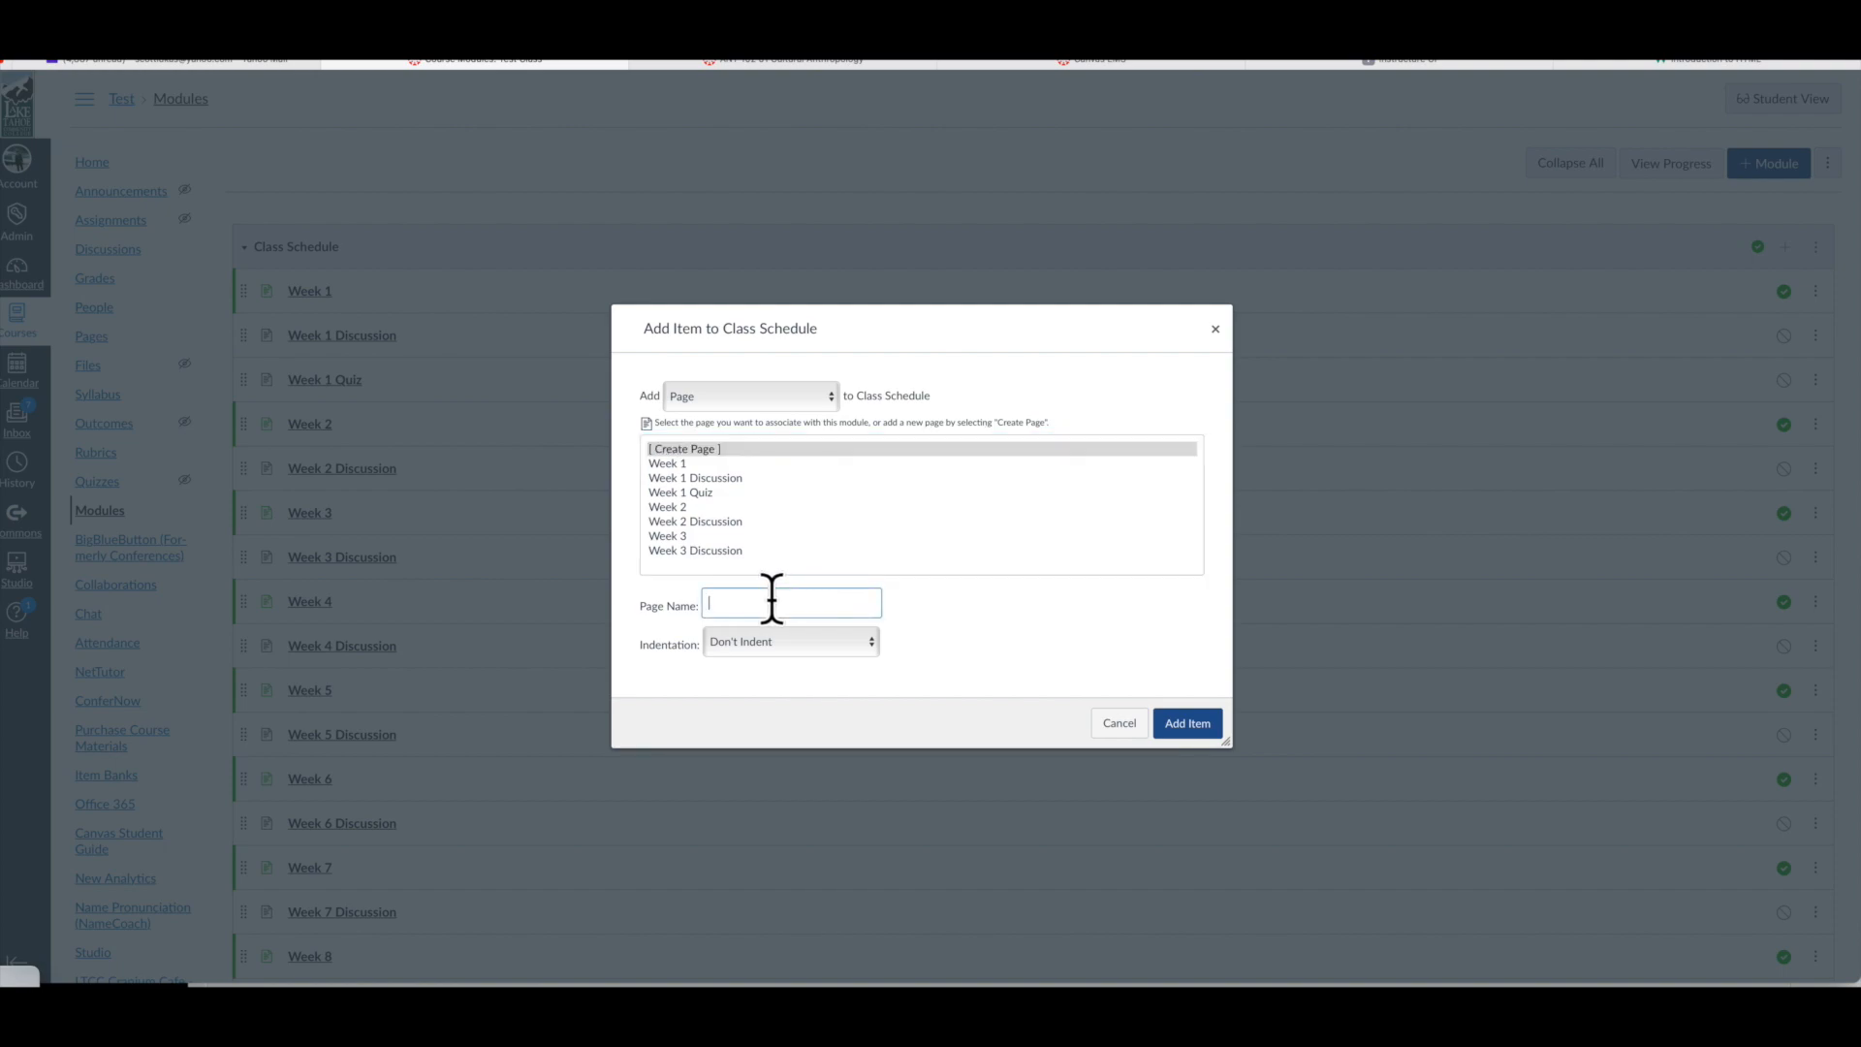
text(Week 9 Discussias)
double_click(791, 605)
text(Discussion)
click(1163, 719)
scroll(1057, 708, down, 3)
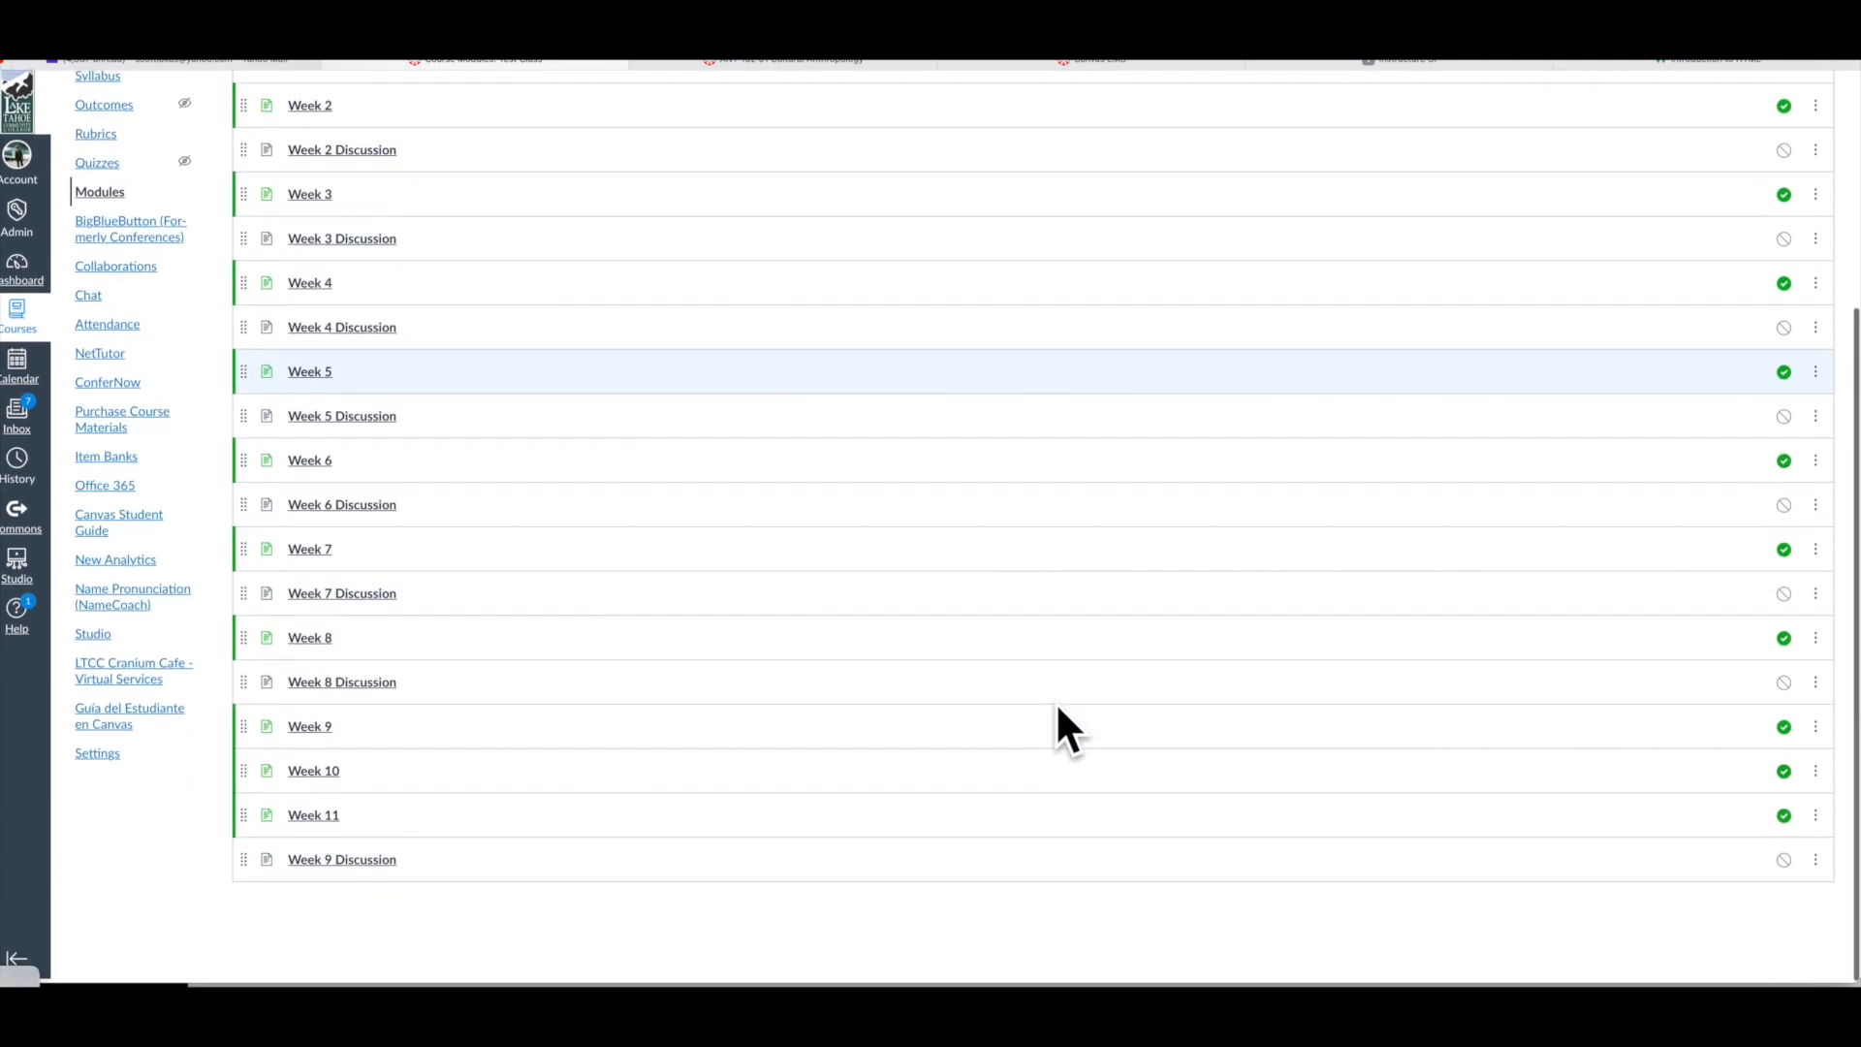
drag(249, 873, 281, 779)
- Create a new page named "Week 10 Discussion" in the Class Schedule module and place it directly below Week 10
scroll(735, 738, up, 3)
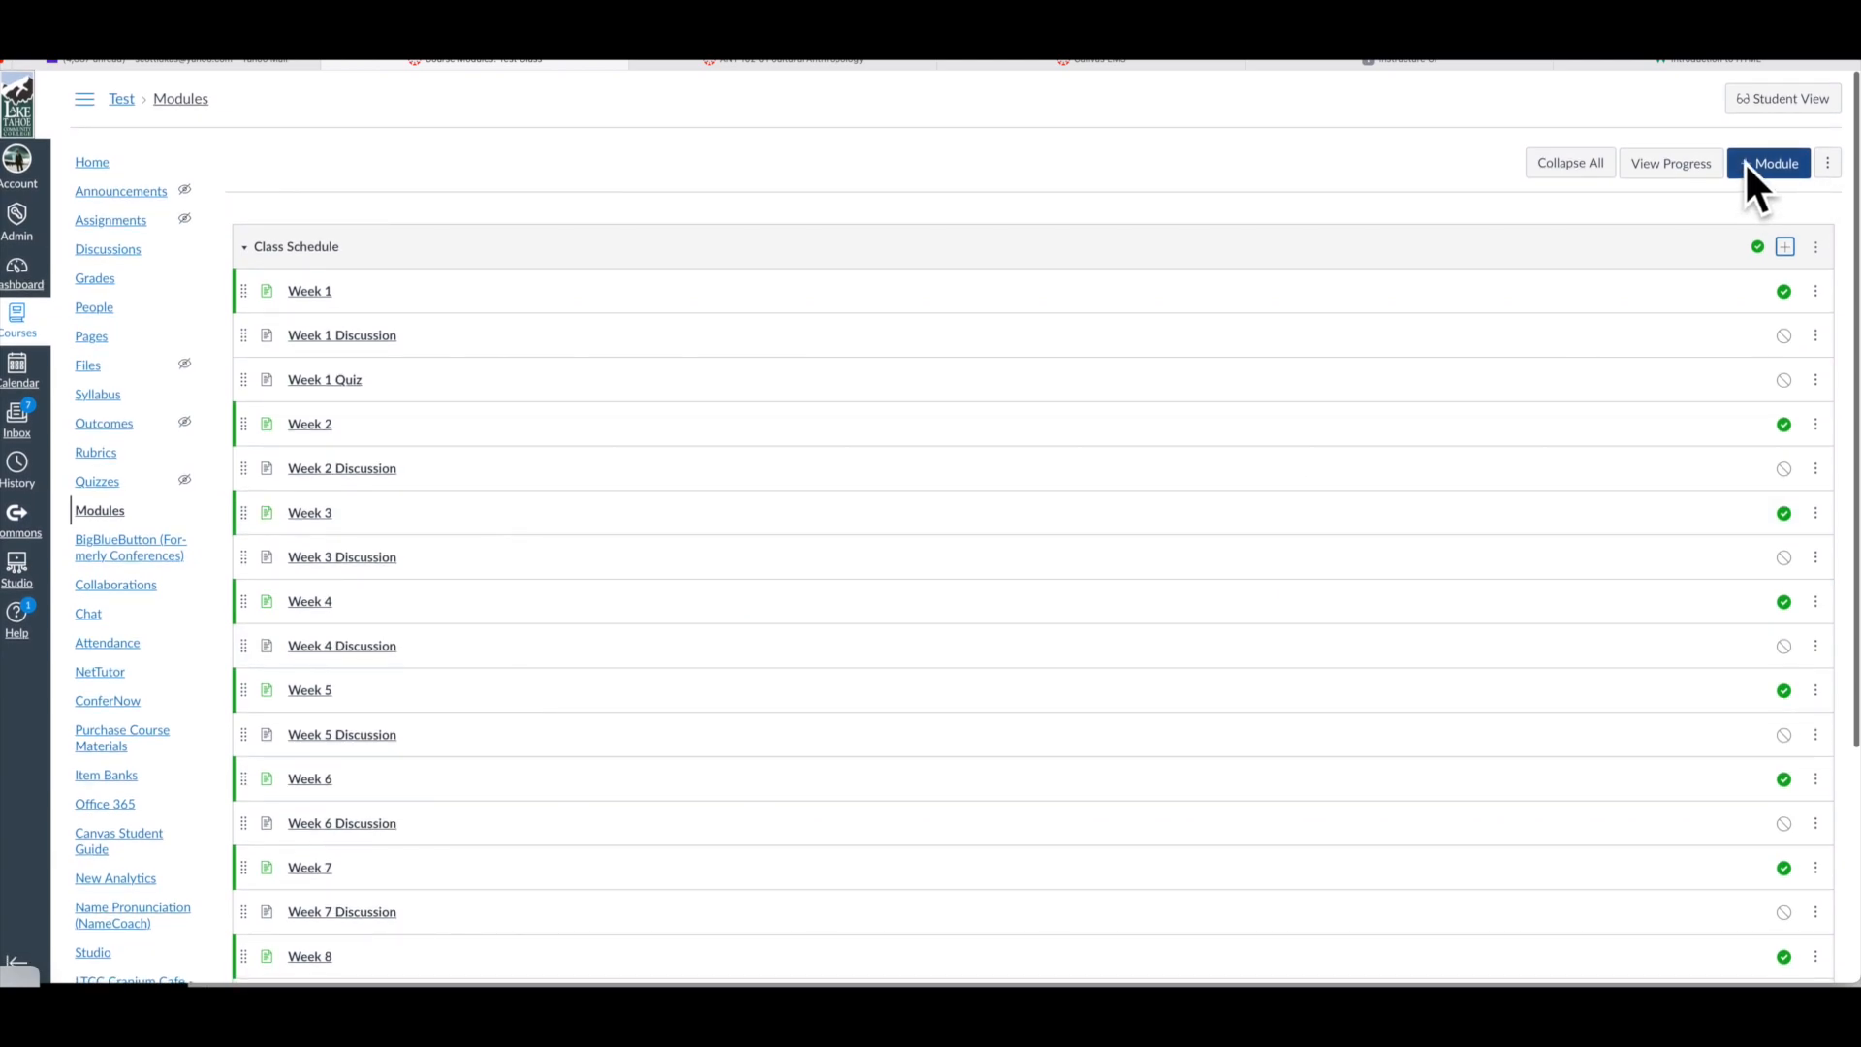
click(1786, 246)
click(766, 602)
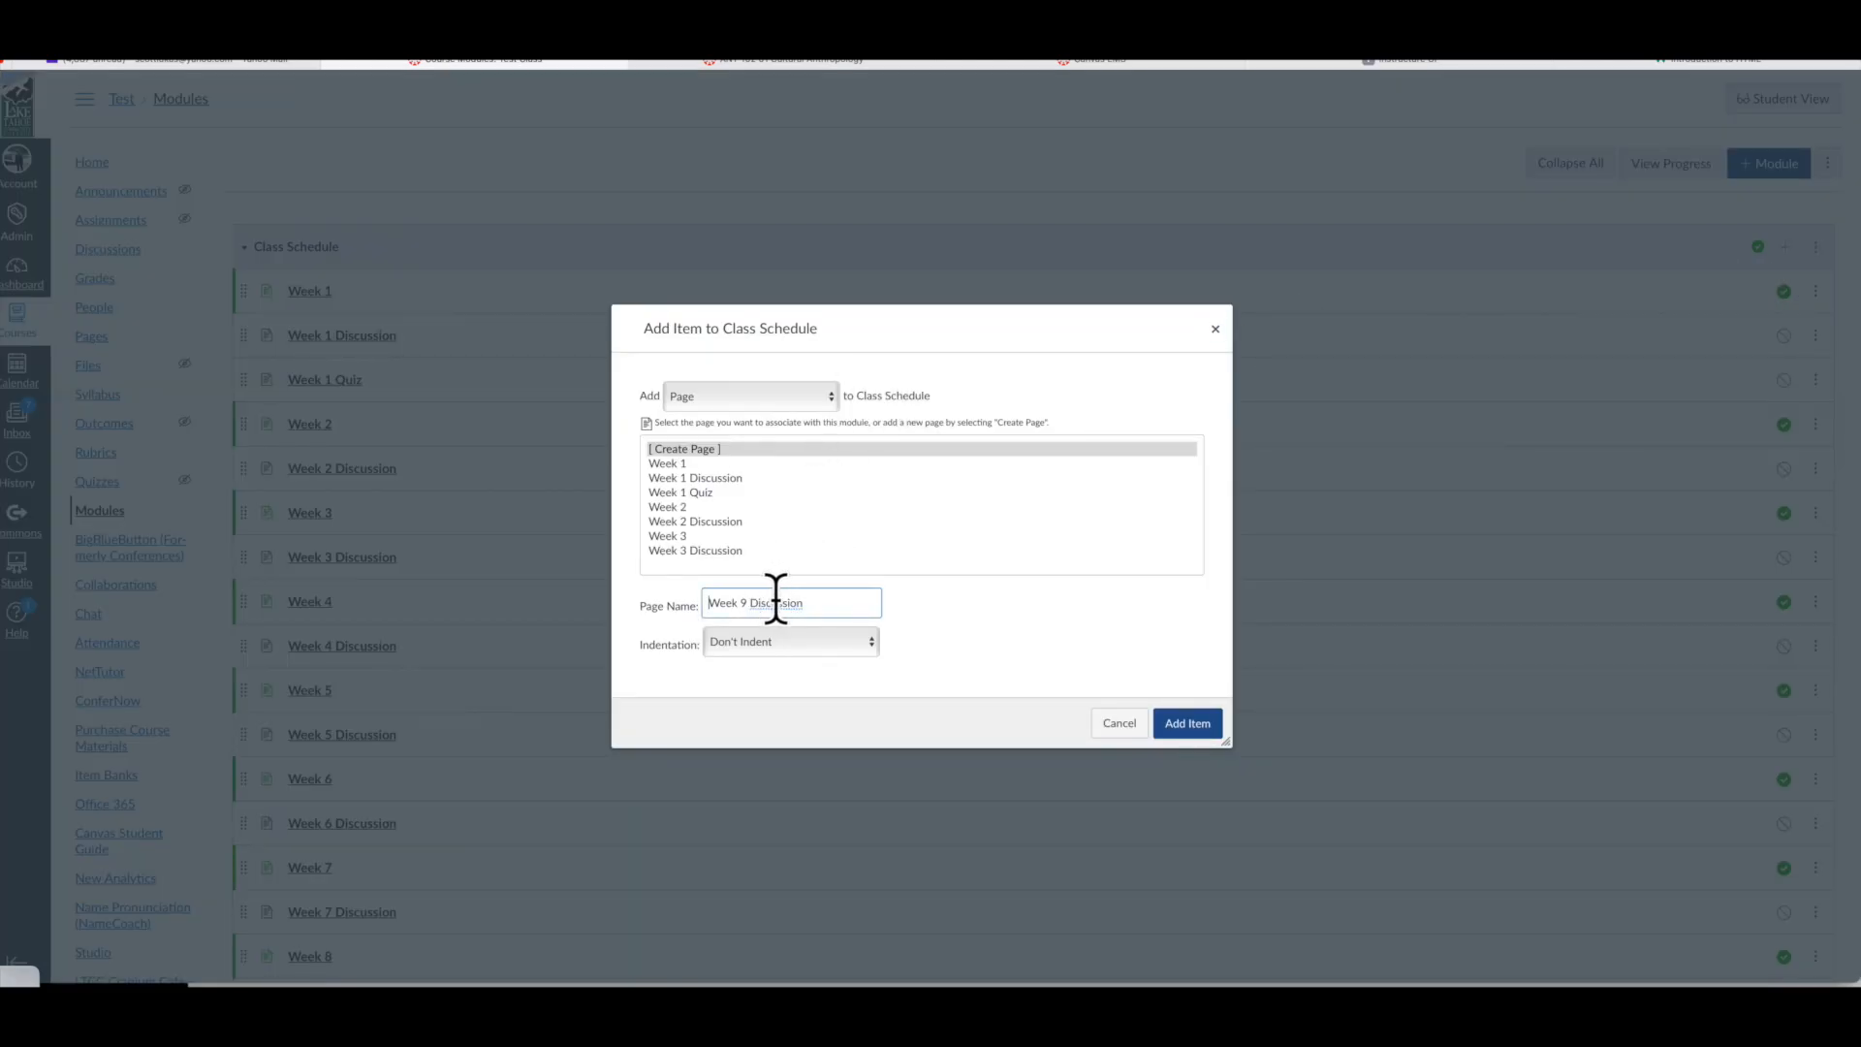
key(BackSpace)
text(10)
key(Escape)
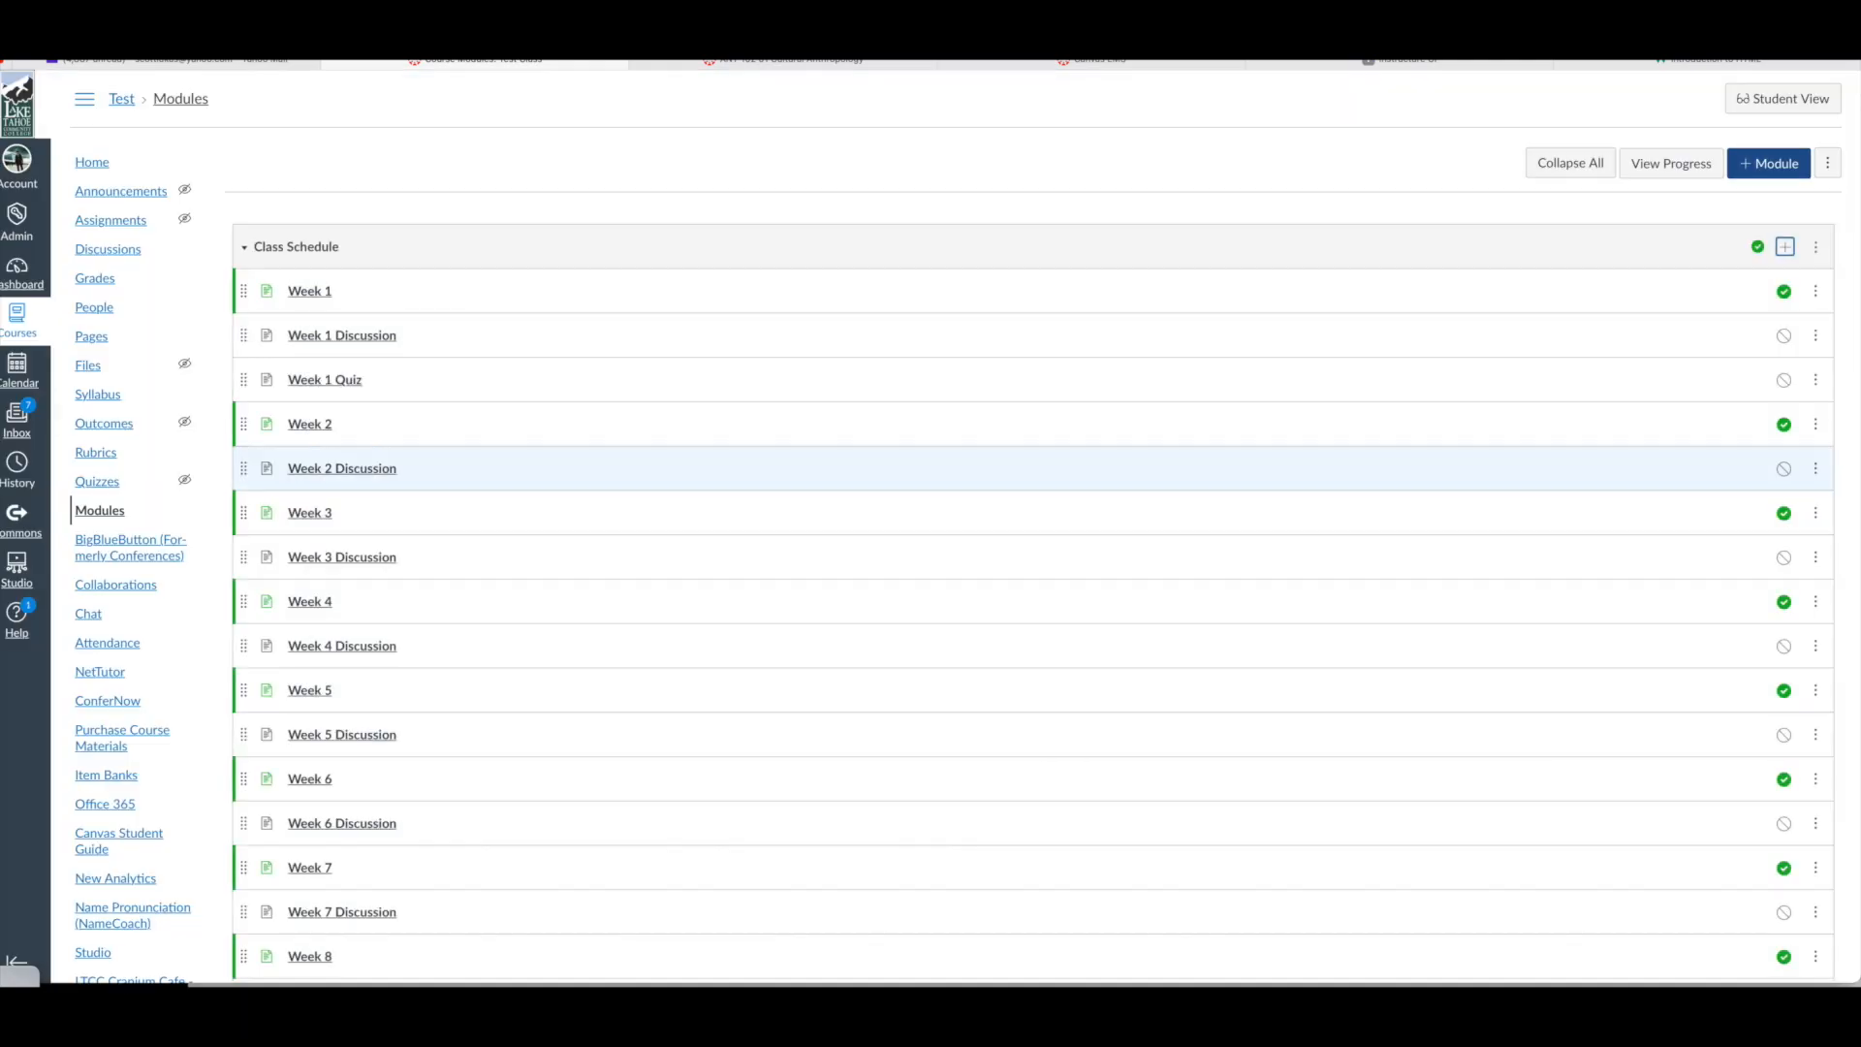
scroll(1369, 426, down, 5)
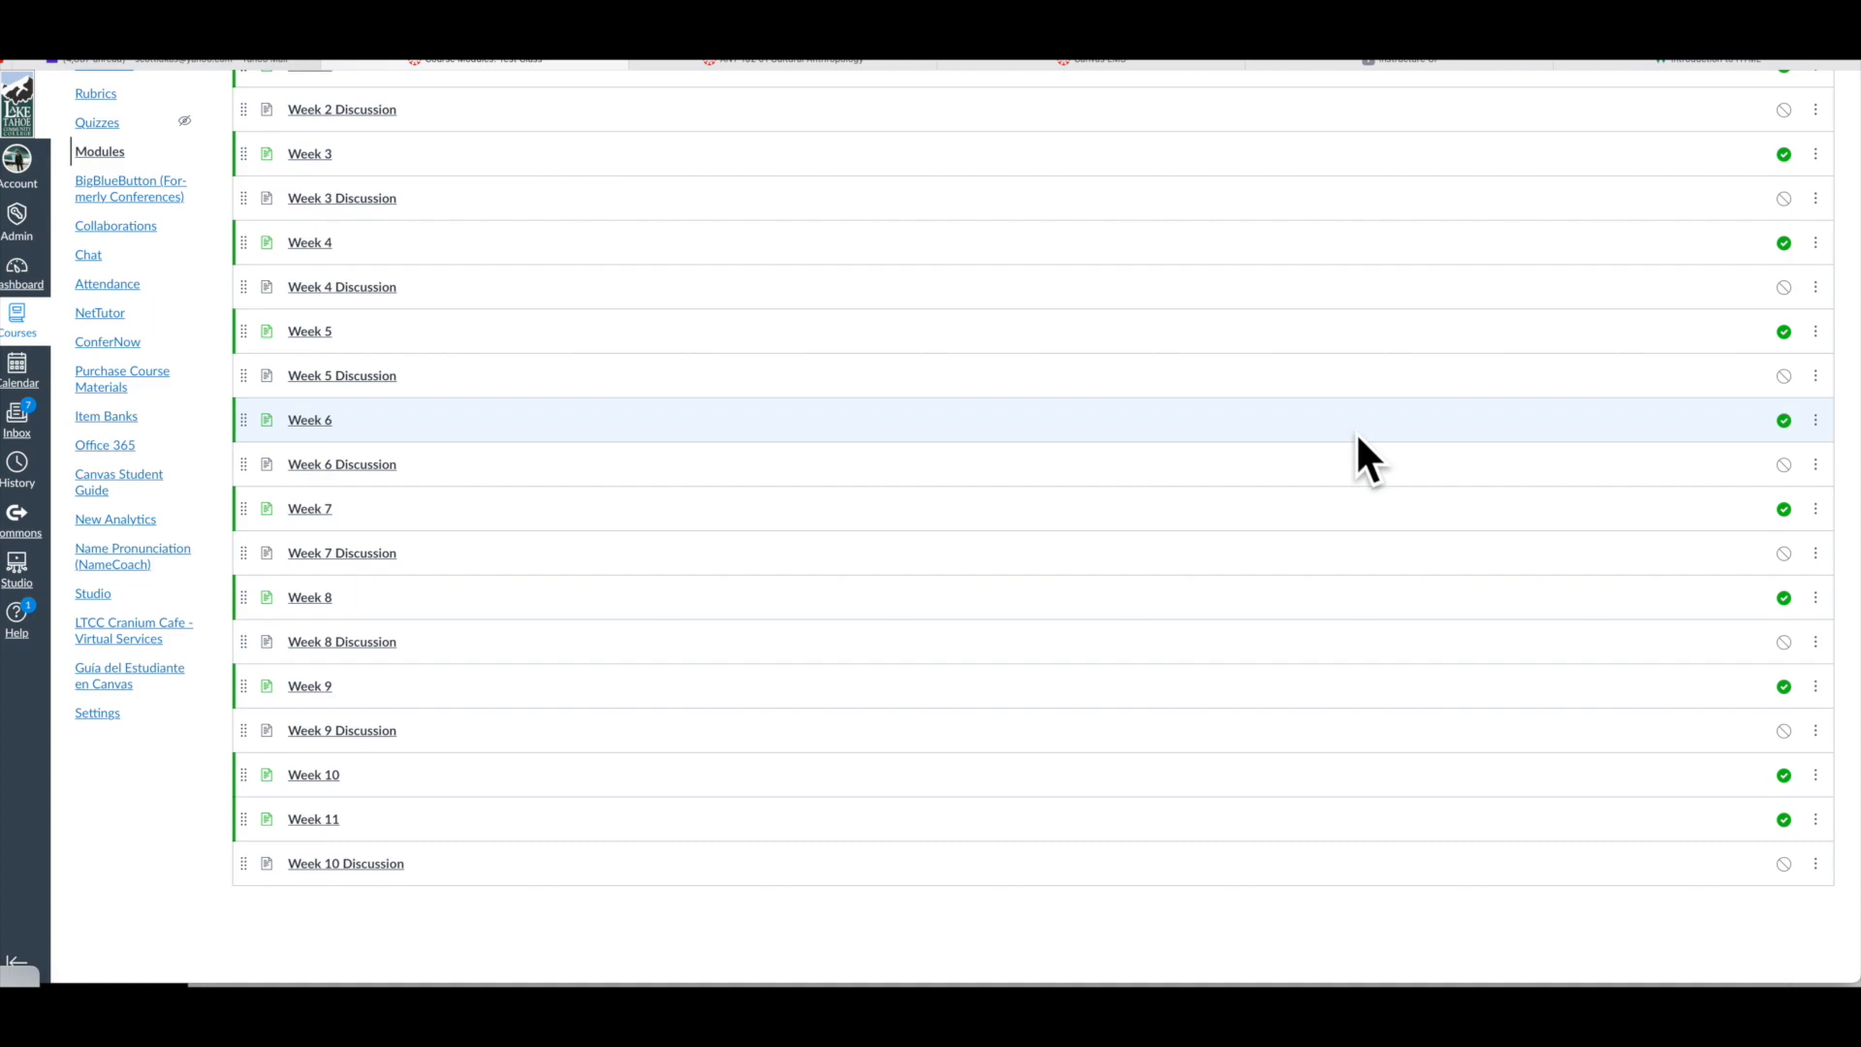
drag(244, 874, 250, 834)
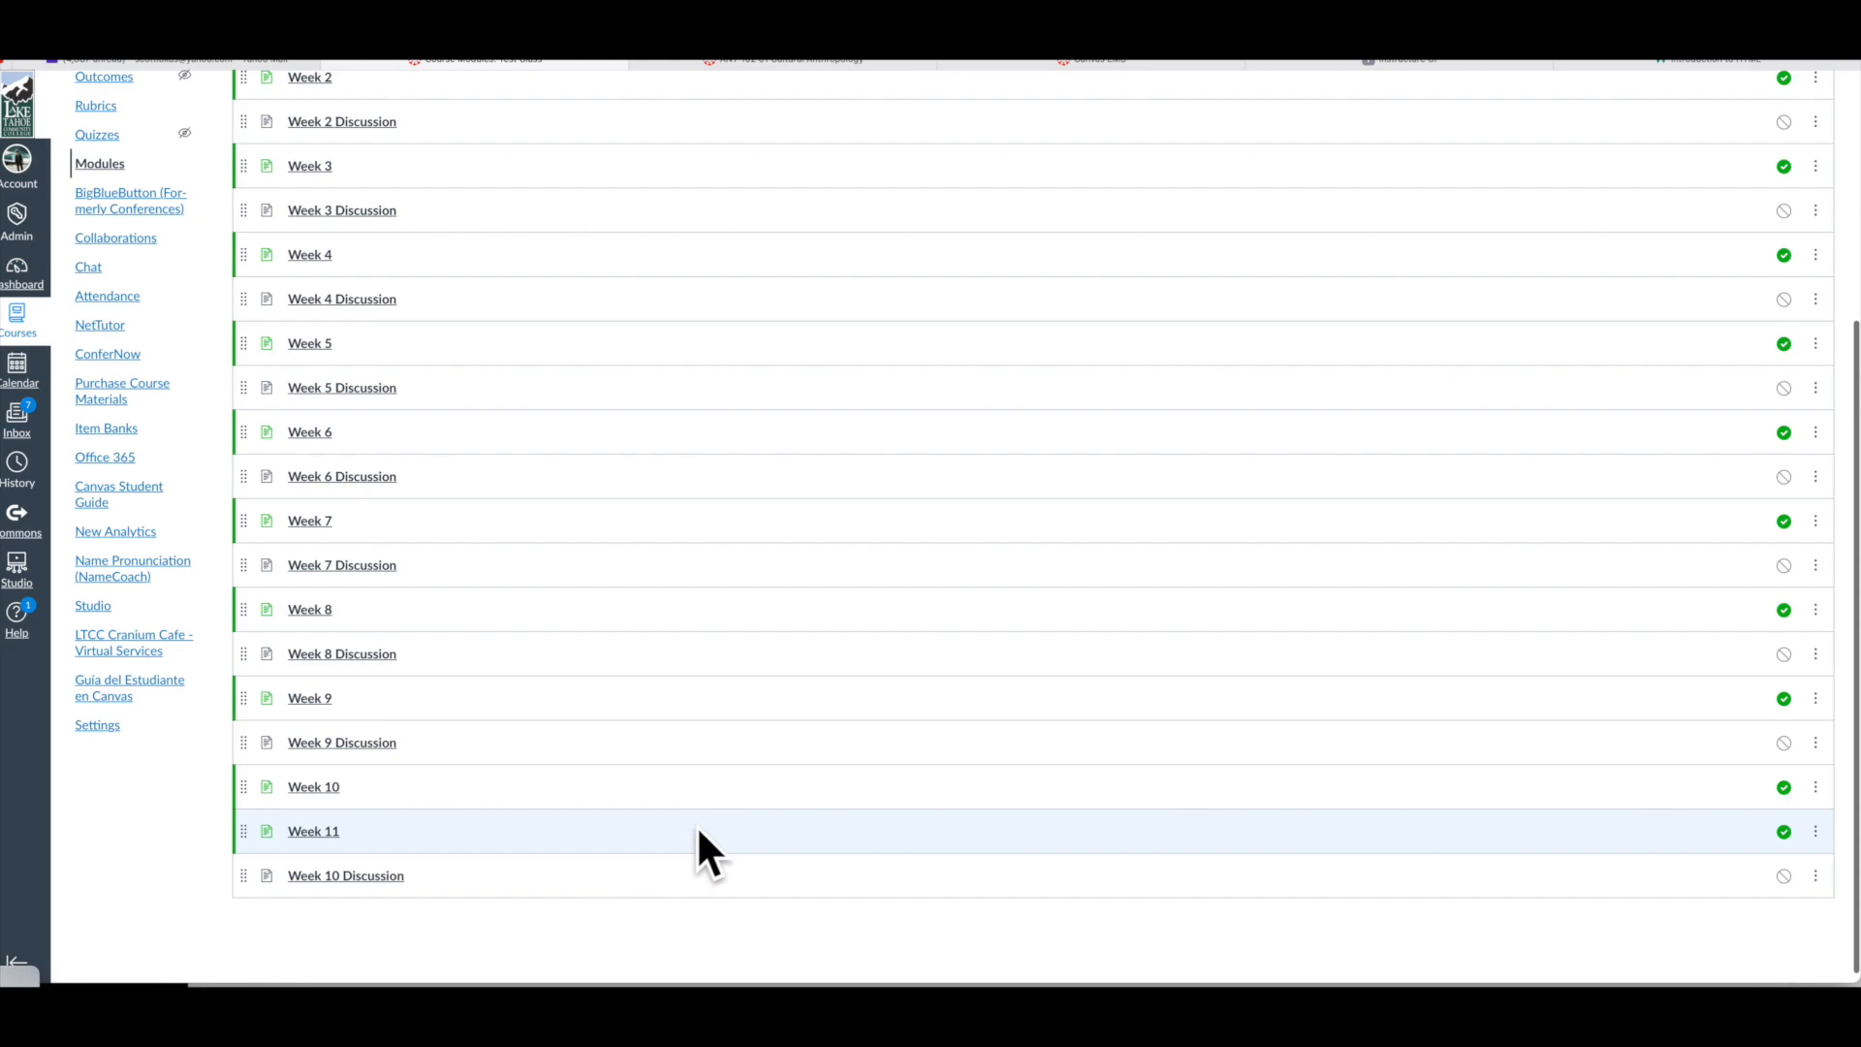
drag(247, 878, 253, 826)
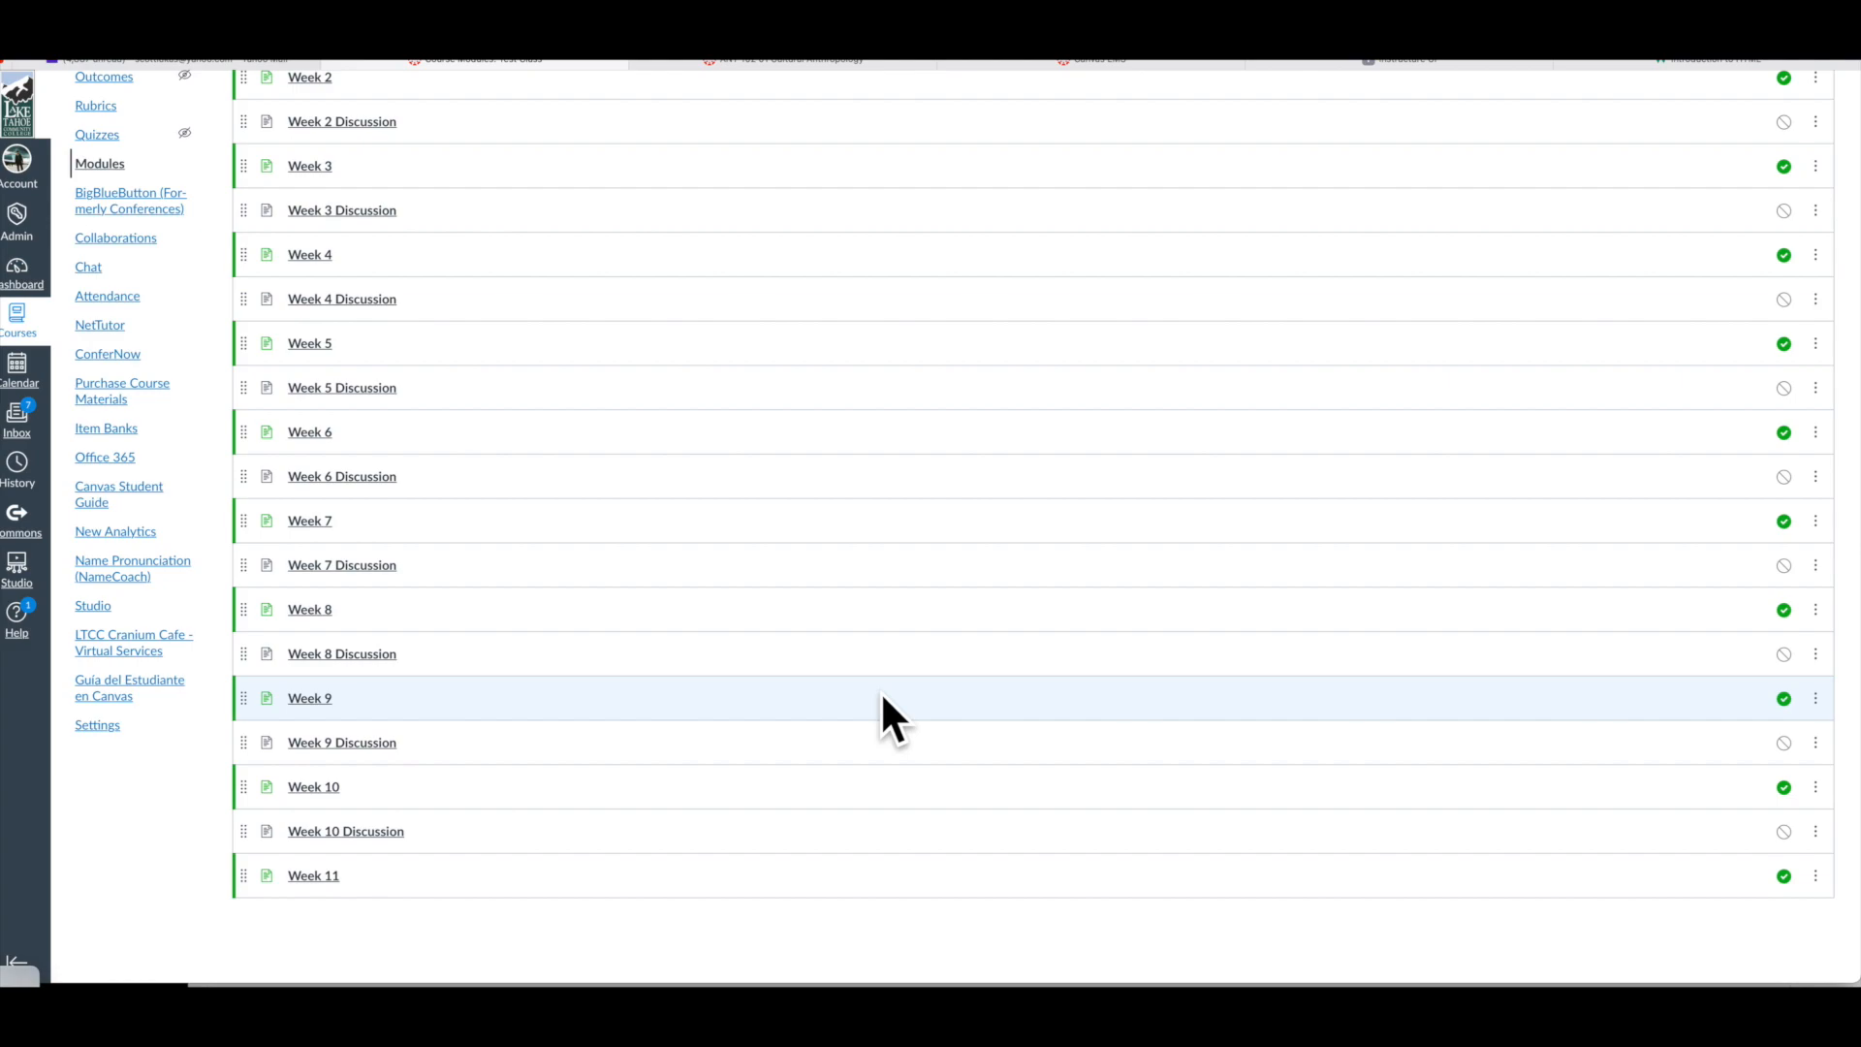
- Create a new page named "Week 2 Quiz" in the Class Schedule module and place it directly below Week 2 Discussion
scroll(881, 691, up, 4)
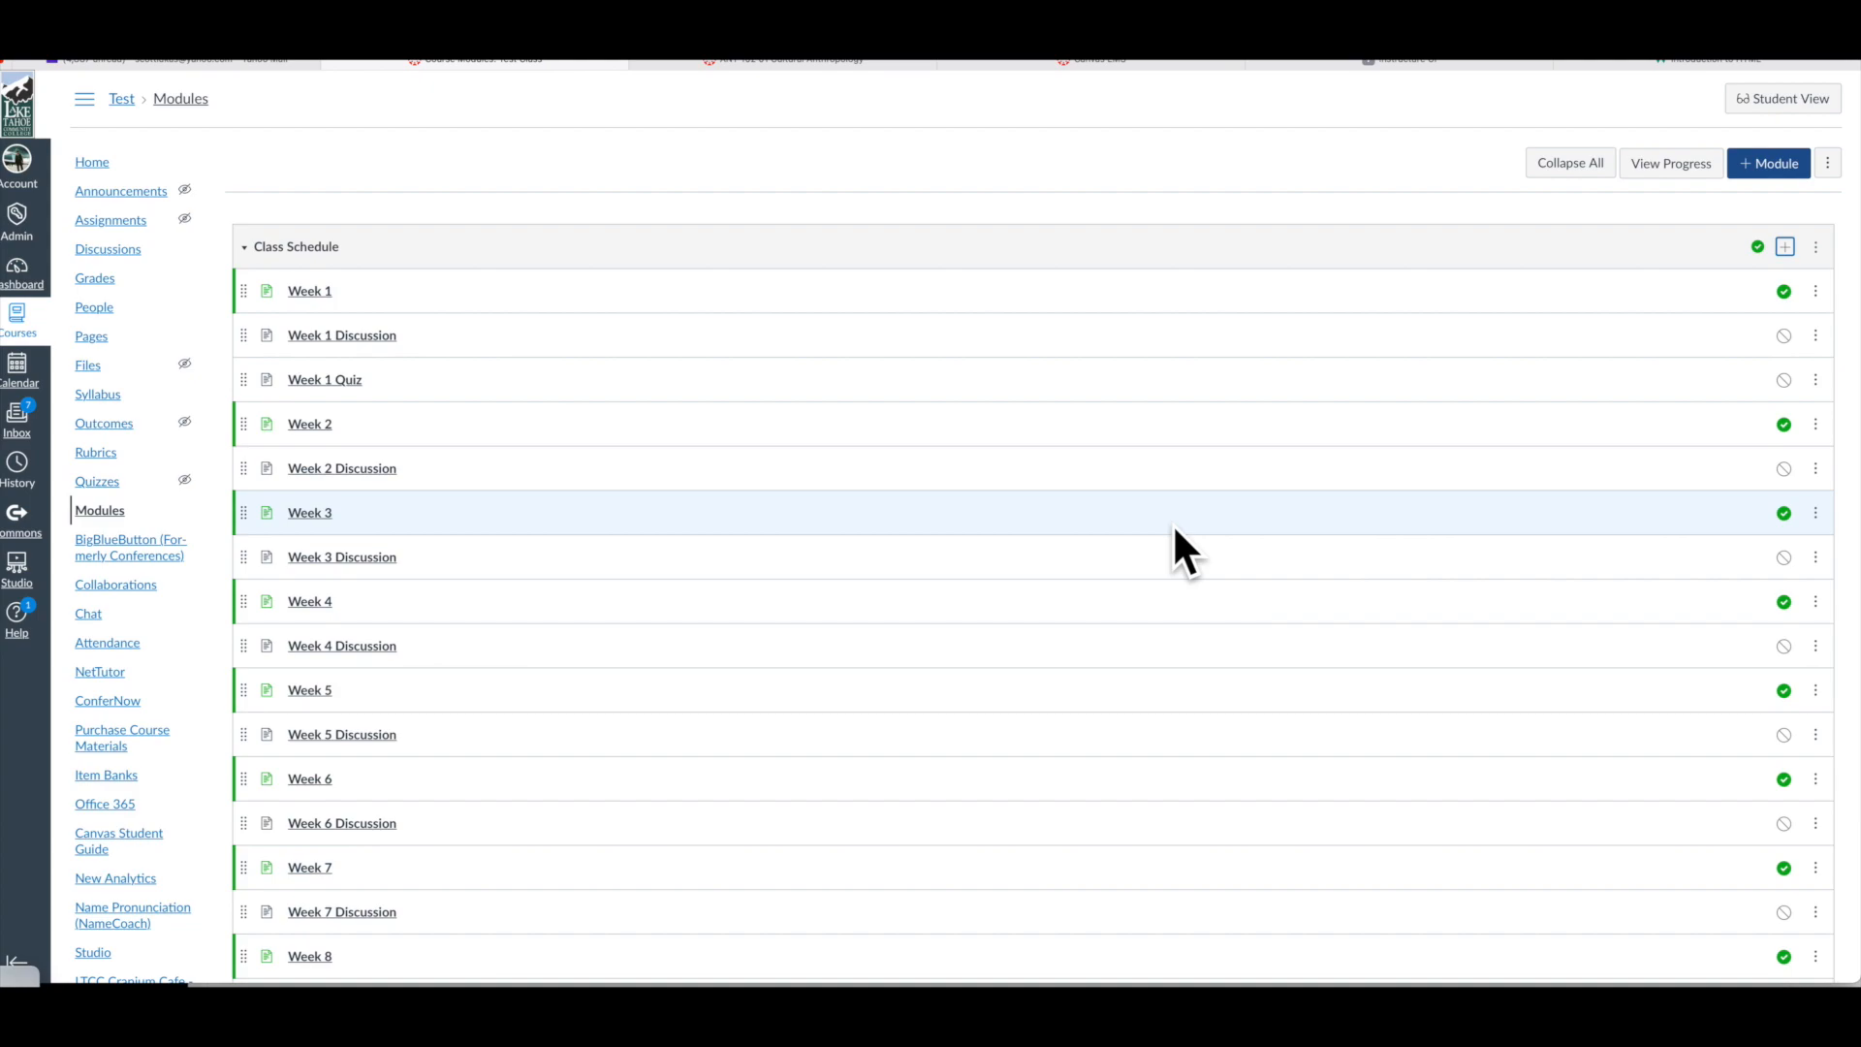
click(1786, 246)
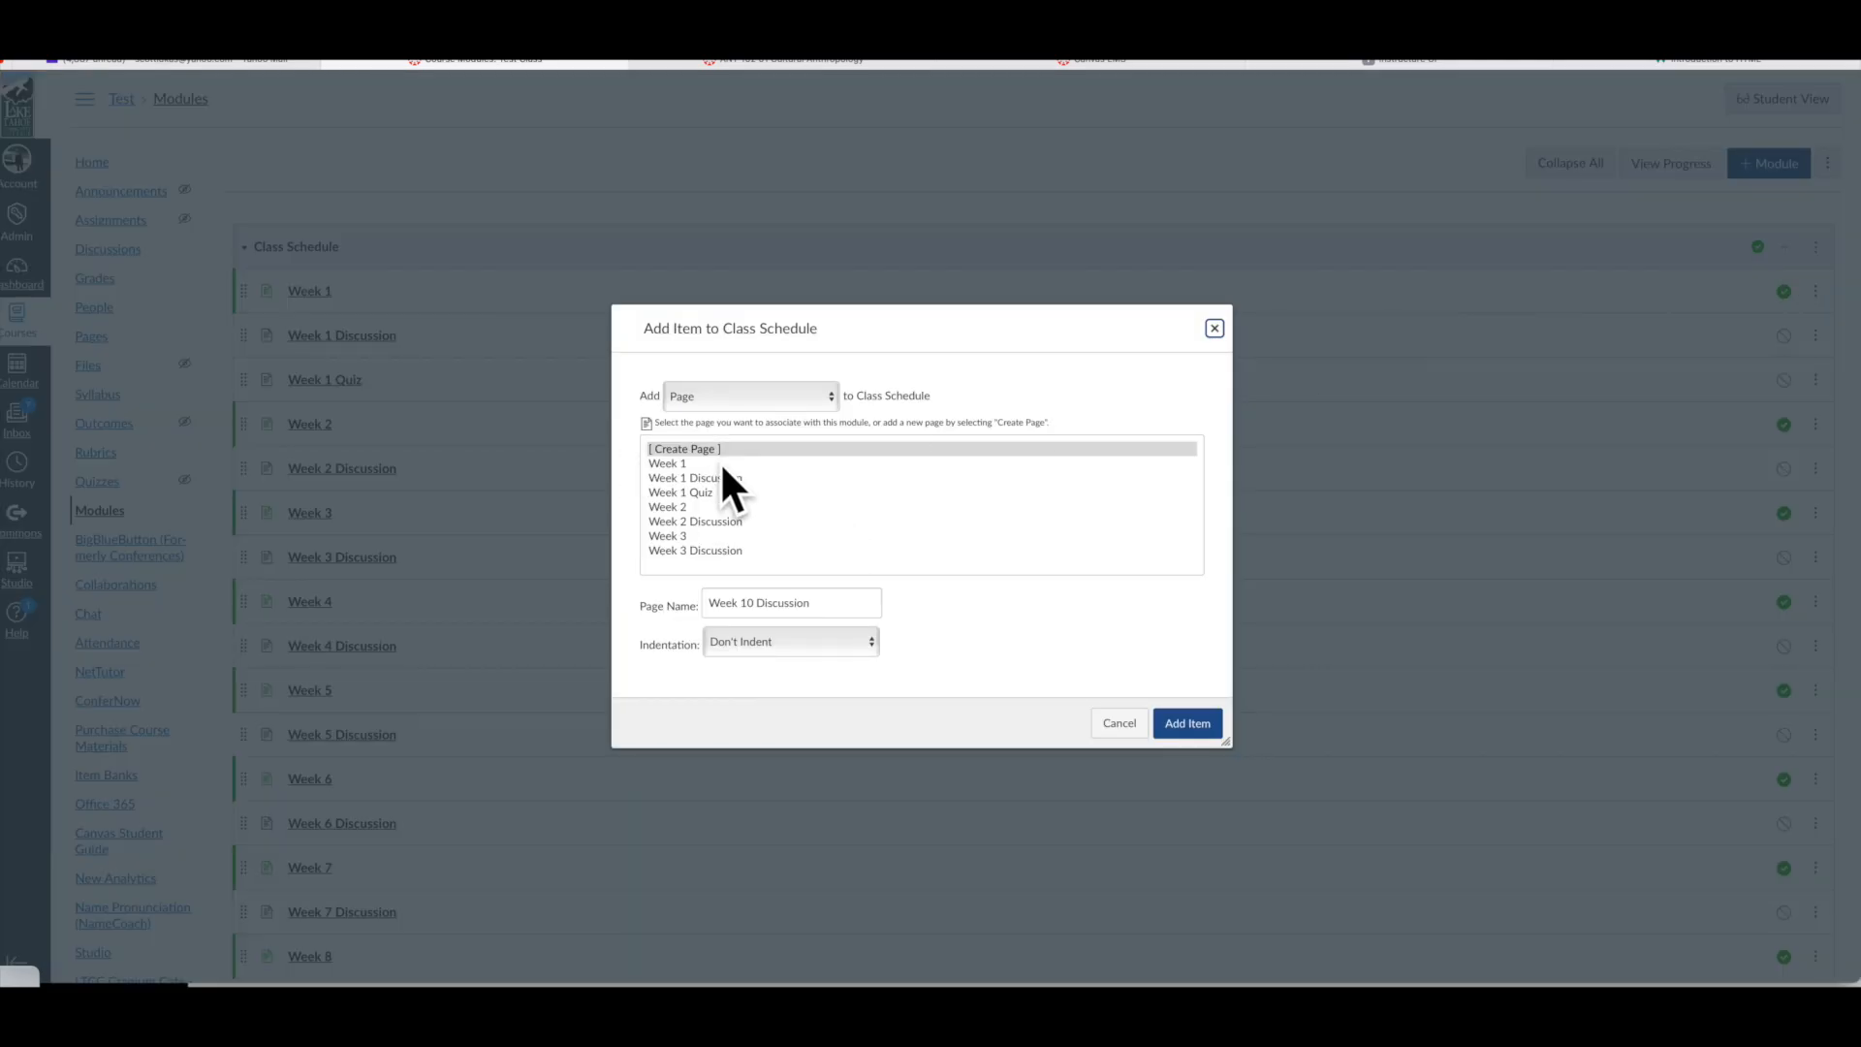
click(820, 604)
drag(839, 603, 739, 603)
text(2)
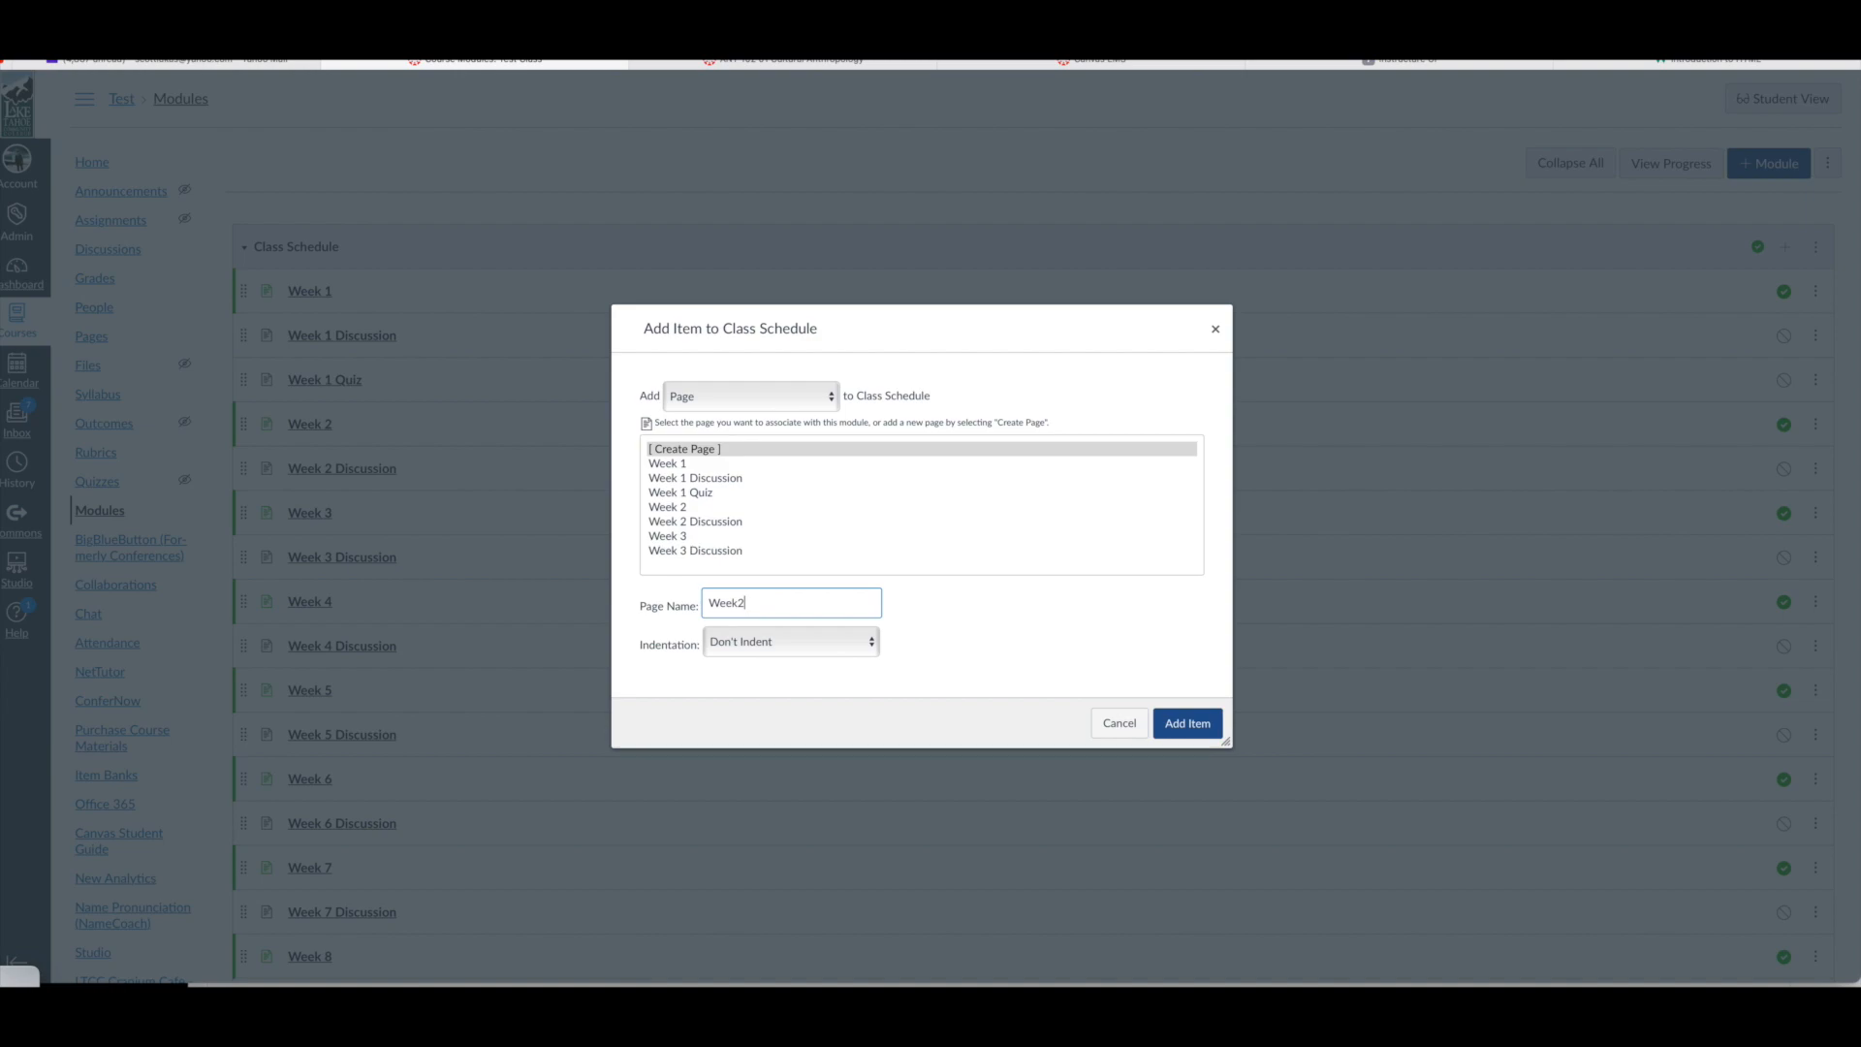
key(BackSpace)
text(2 Quiz)
key(Return)
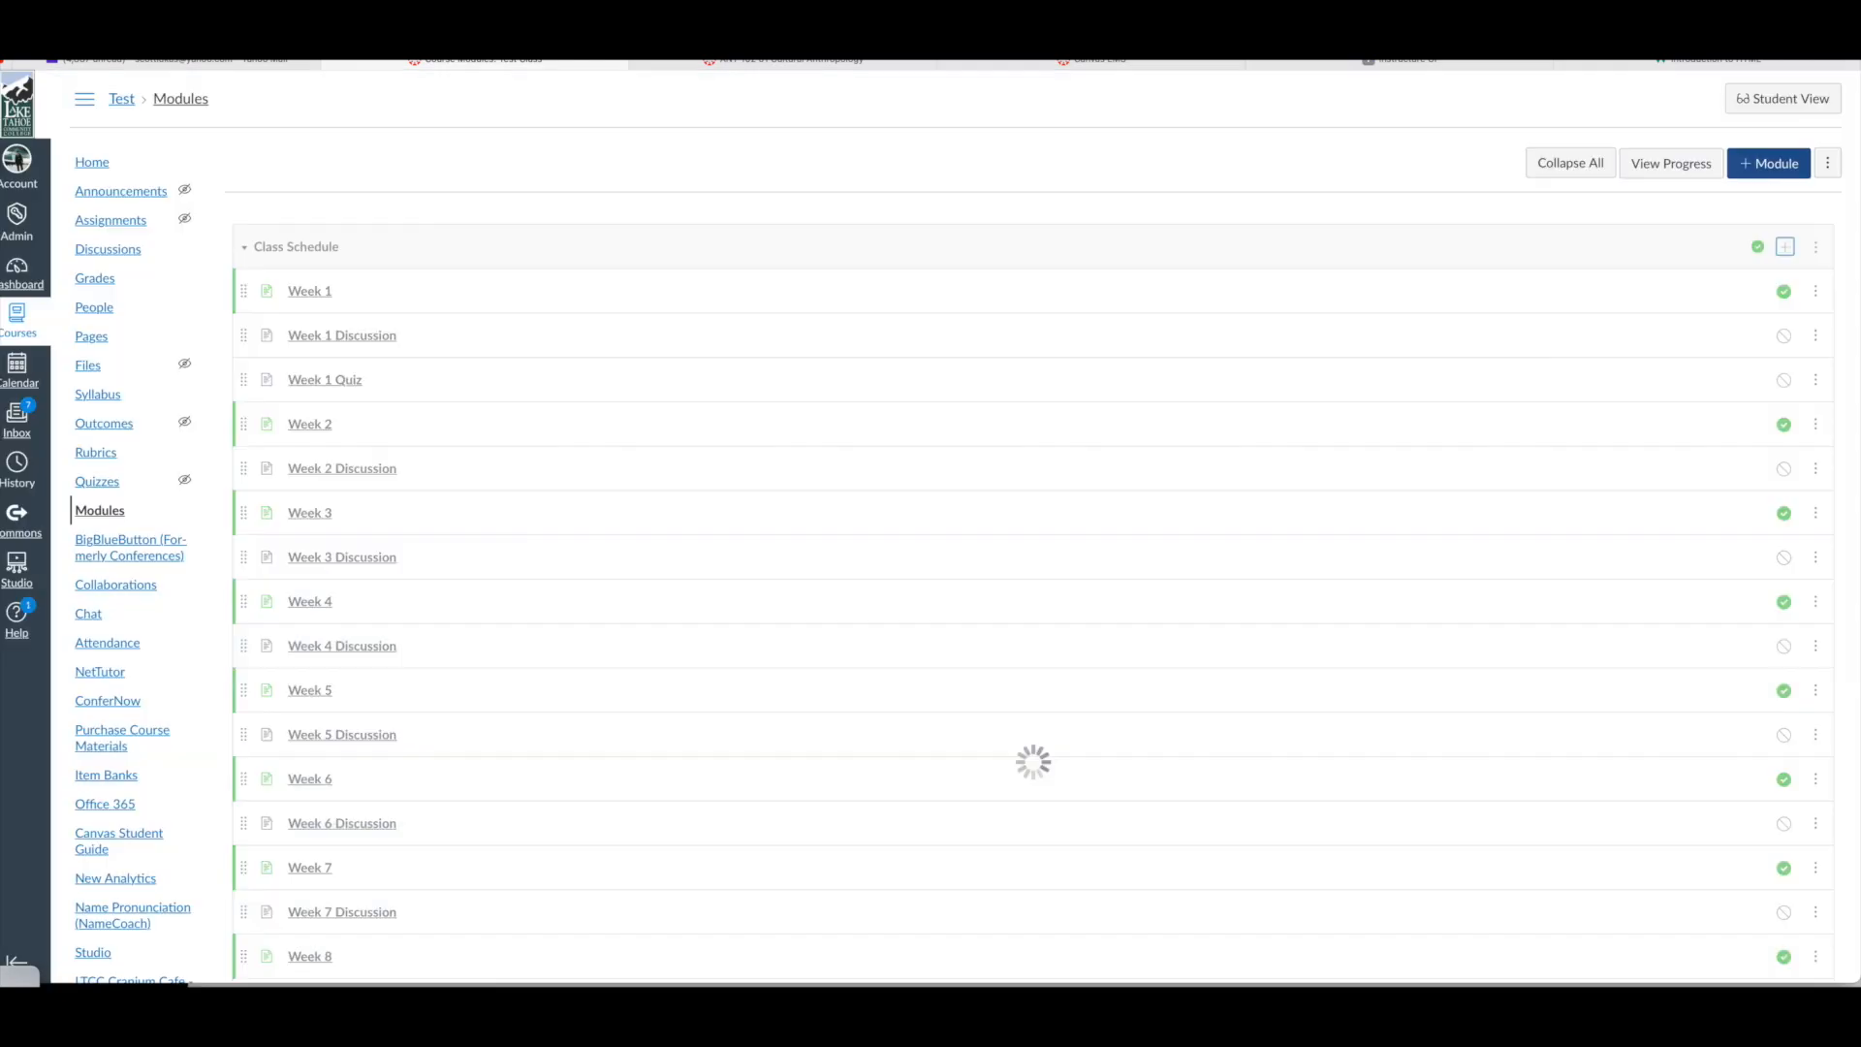
scroll(997, 679, down, 5)
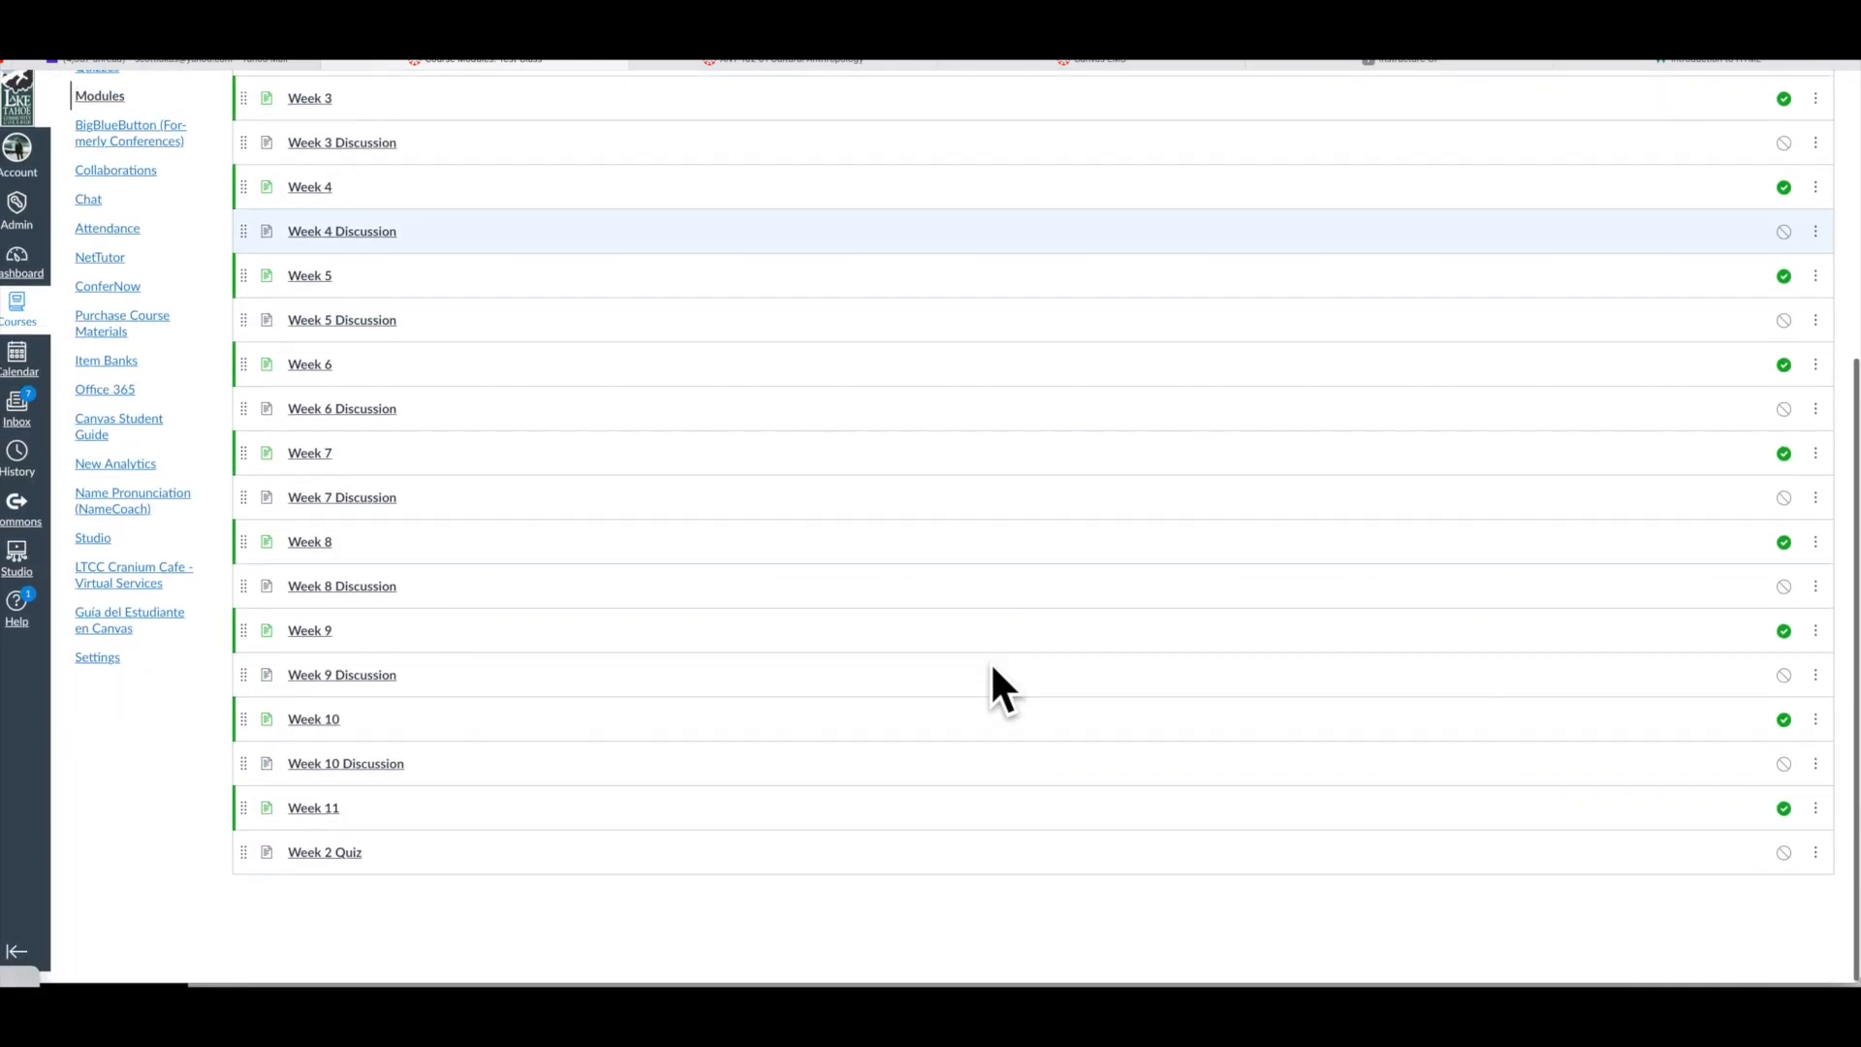
drag(245, 866, 324, 109)
- Create a new page named "Week 3 Quiz" in the Class Schedule module and place it directly below Week 3 Discussion
scroll(445, 175, up, 3)
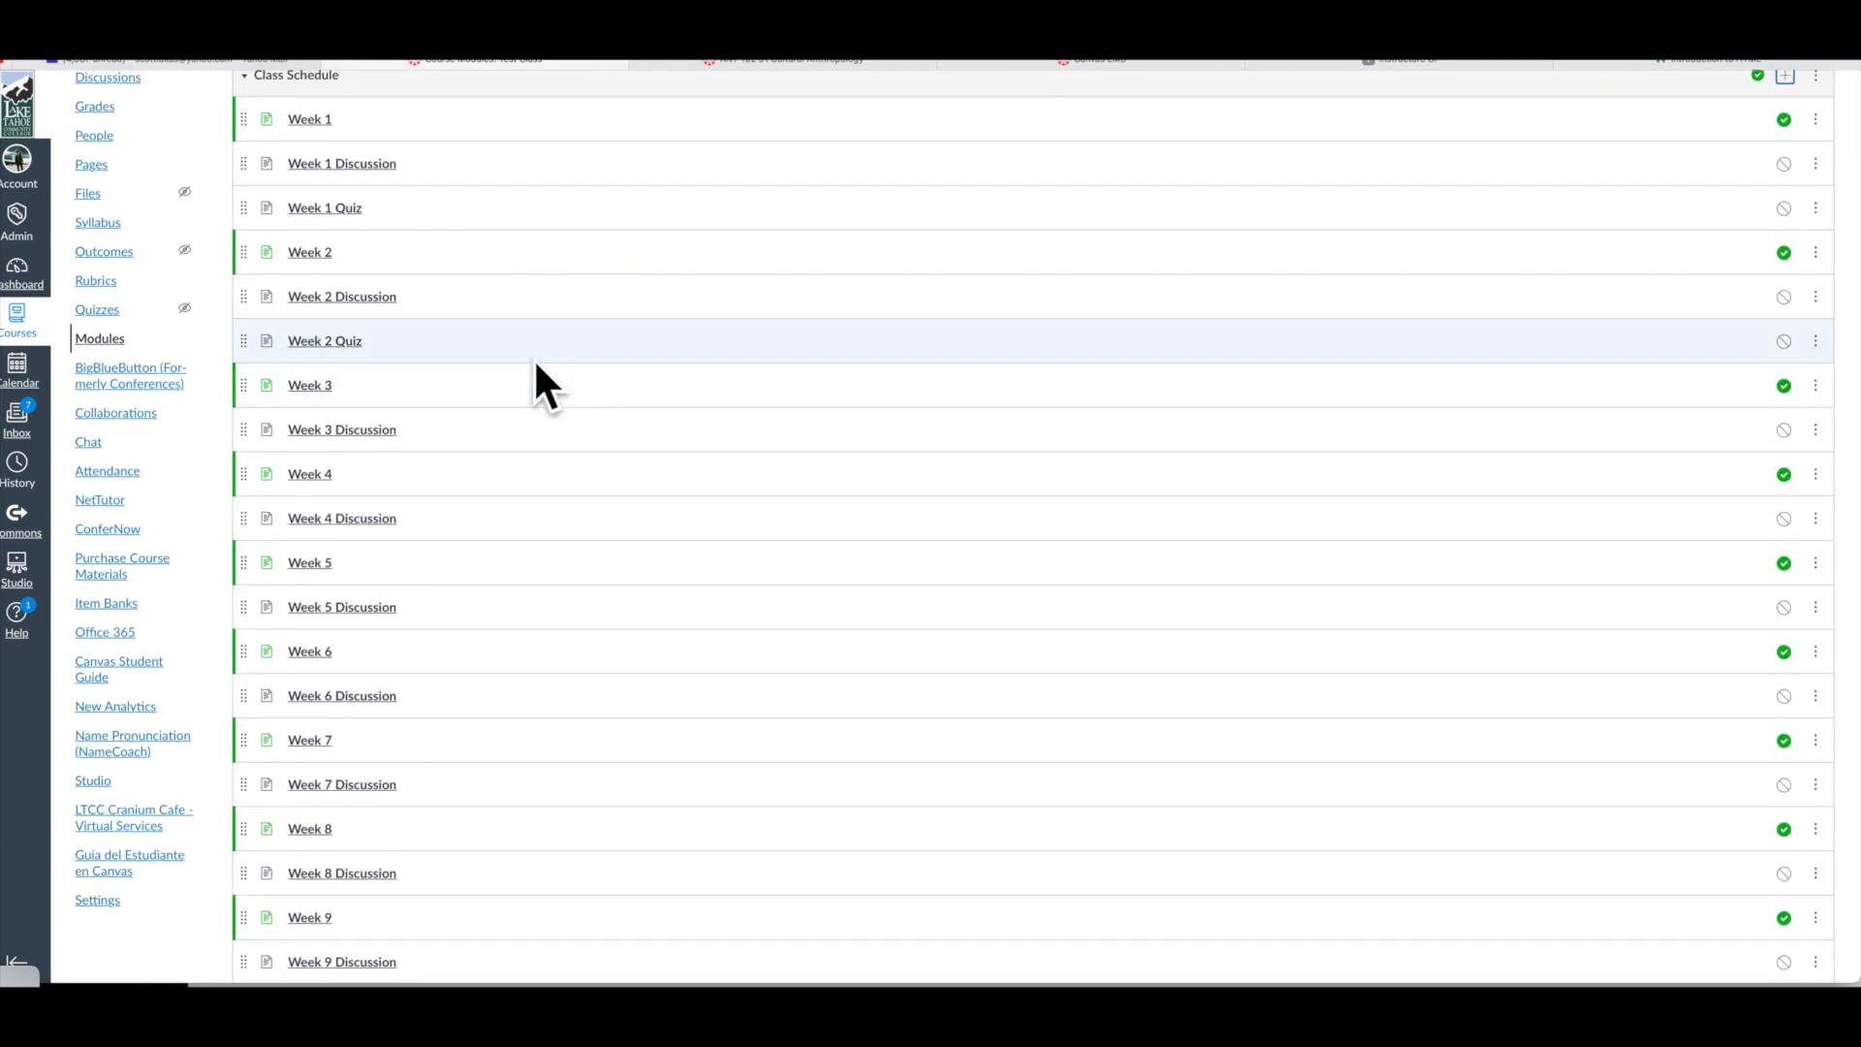
scroll(525, 361, up, 2)
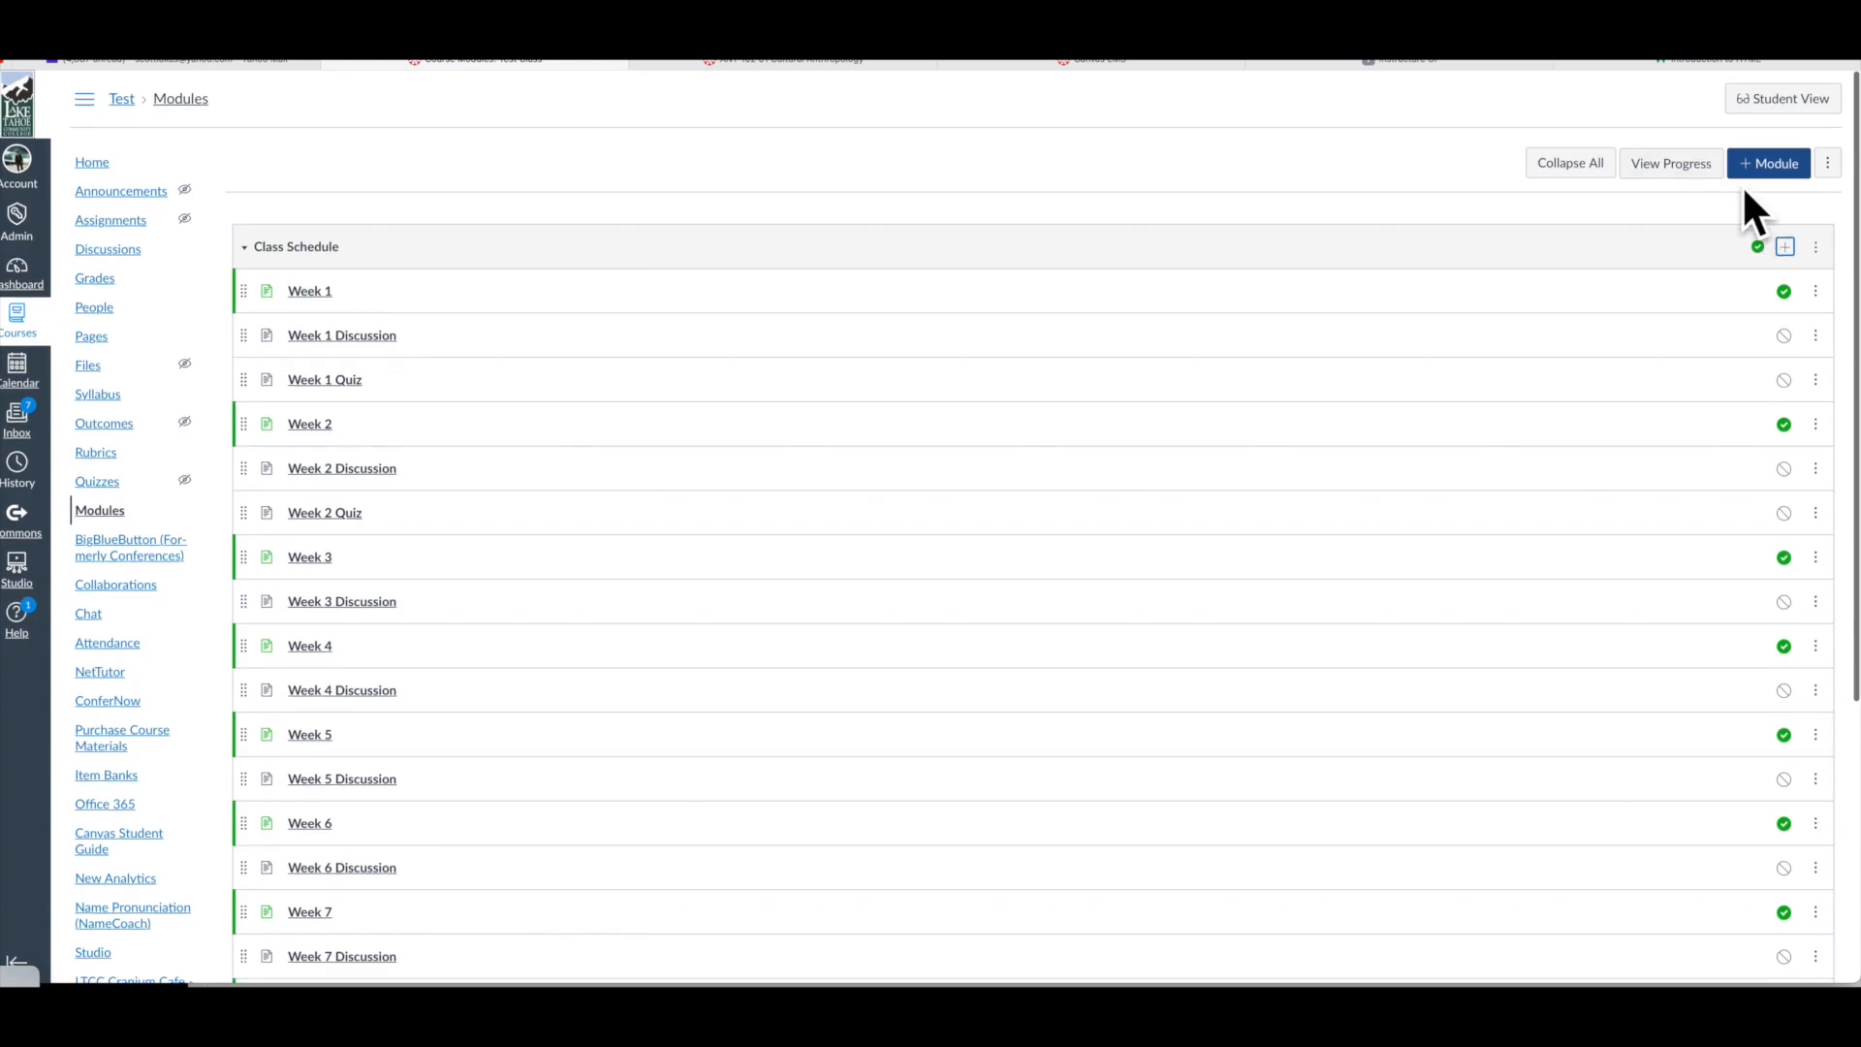
click(1786, 246)
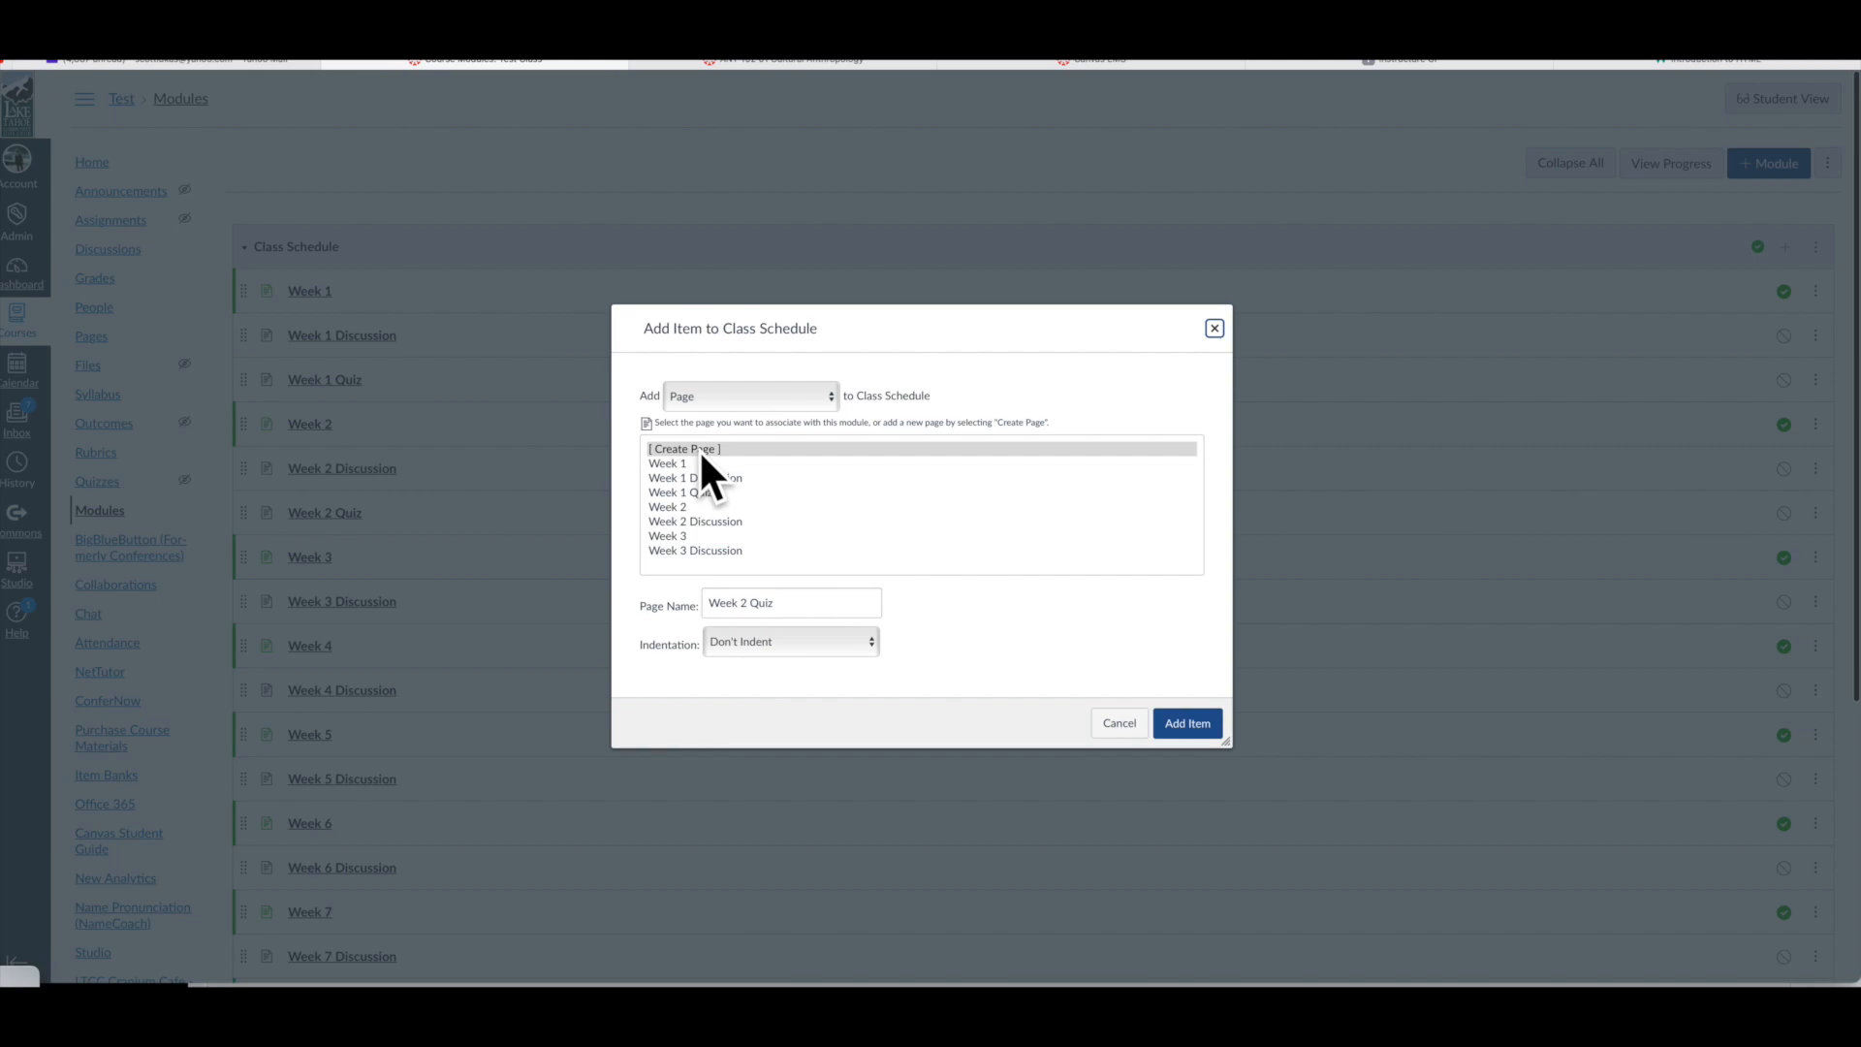
click(749, 603)
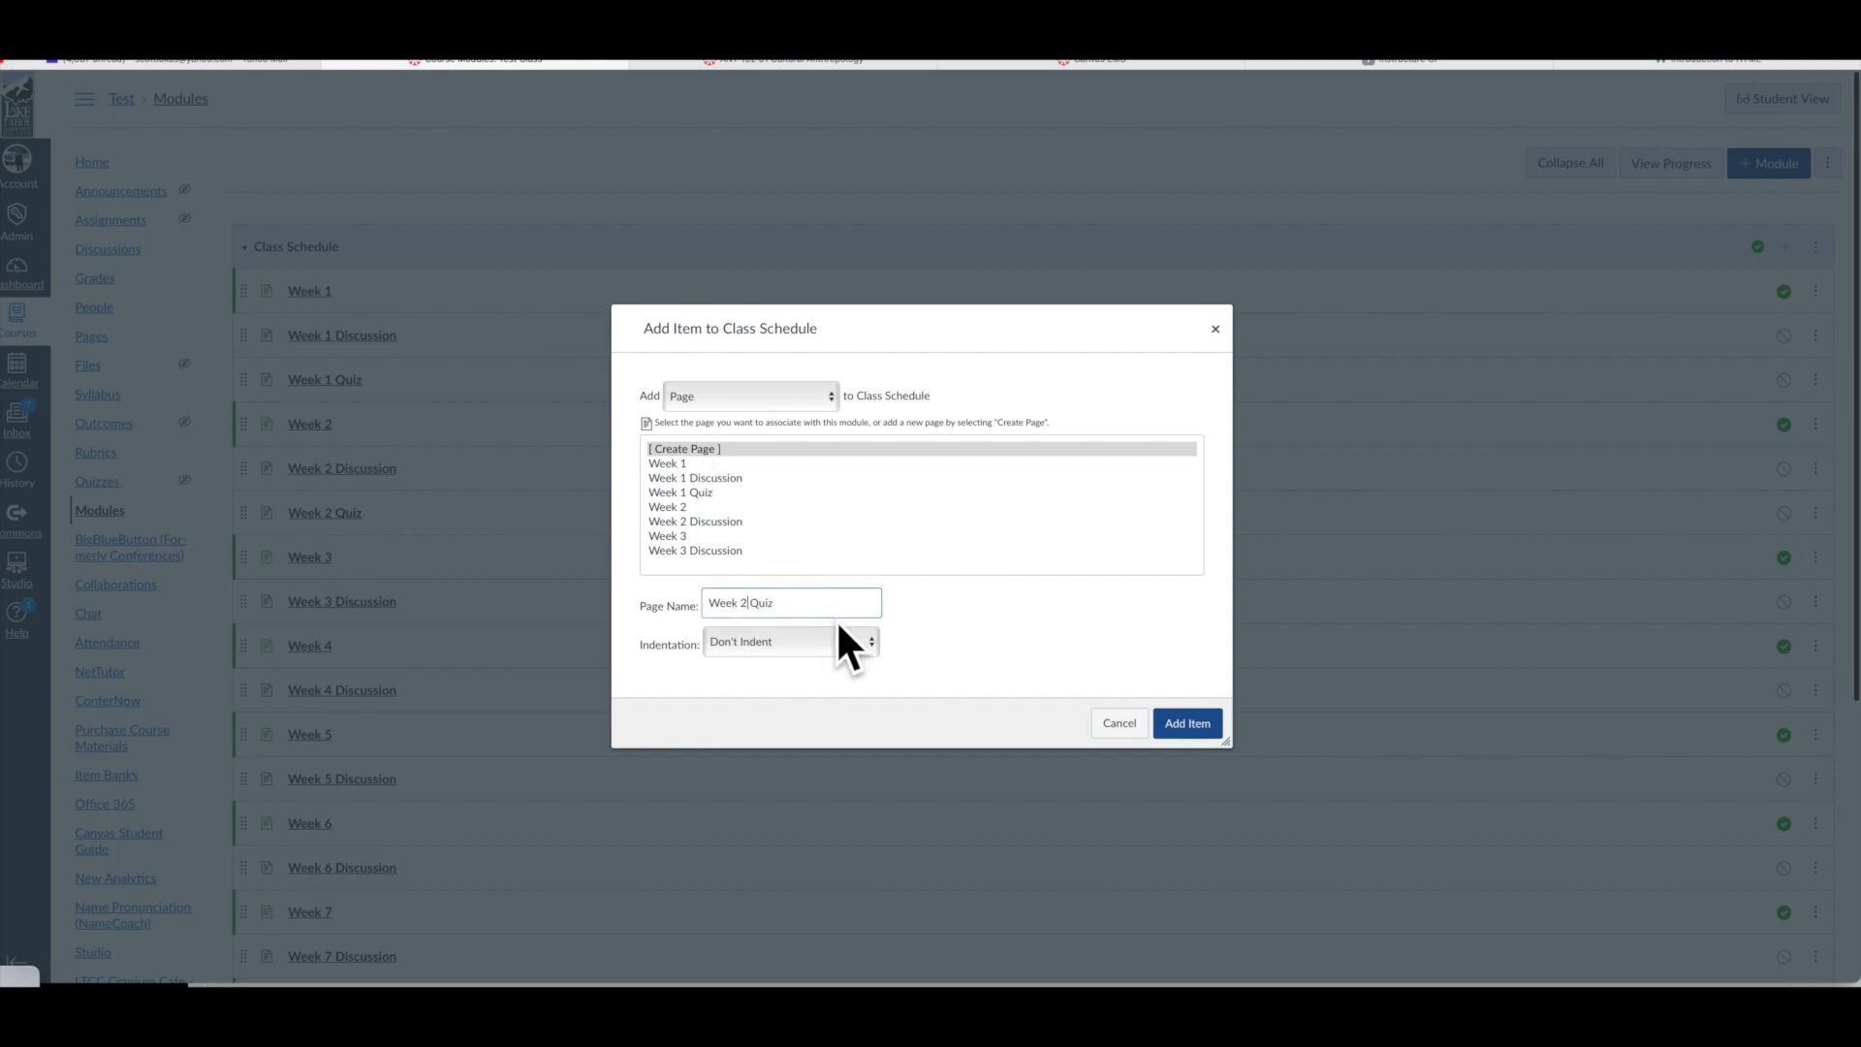
key(BackSpace)
text(3)
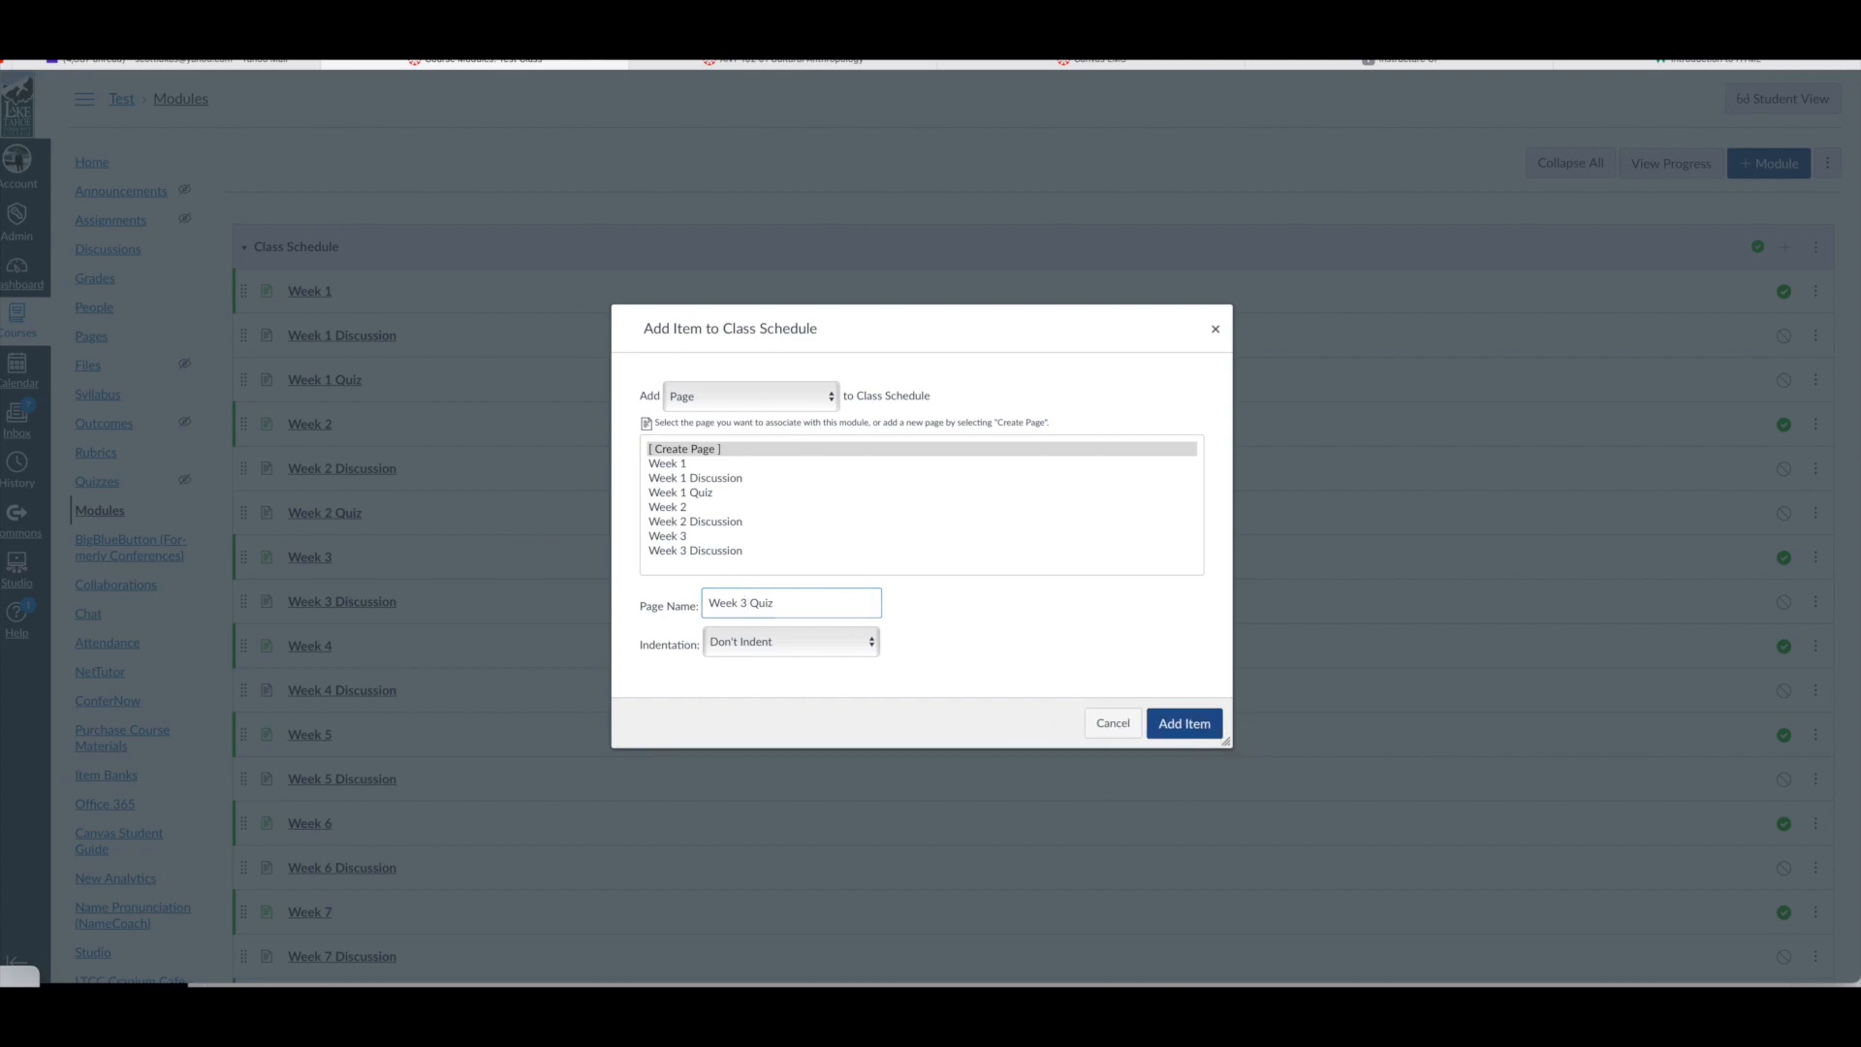
click(1183, 723)
scroll(1210, 751, down, 5)
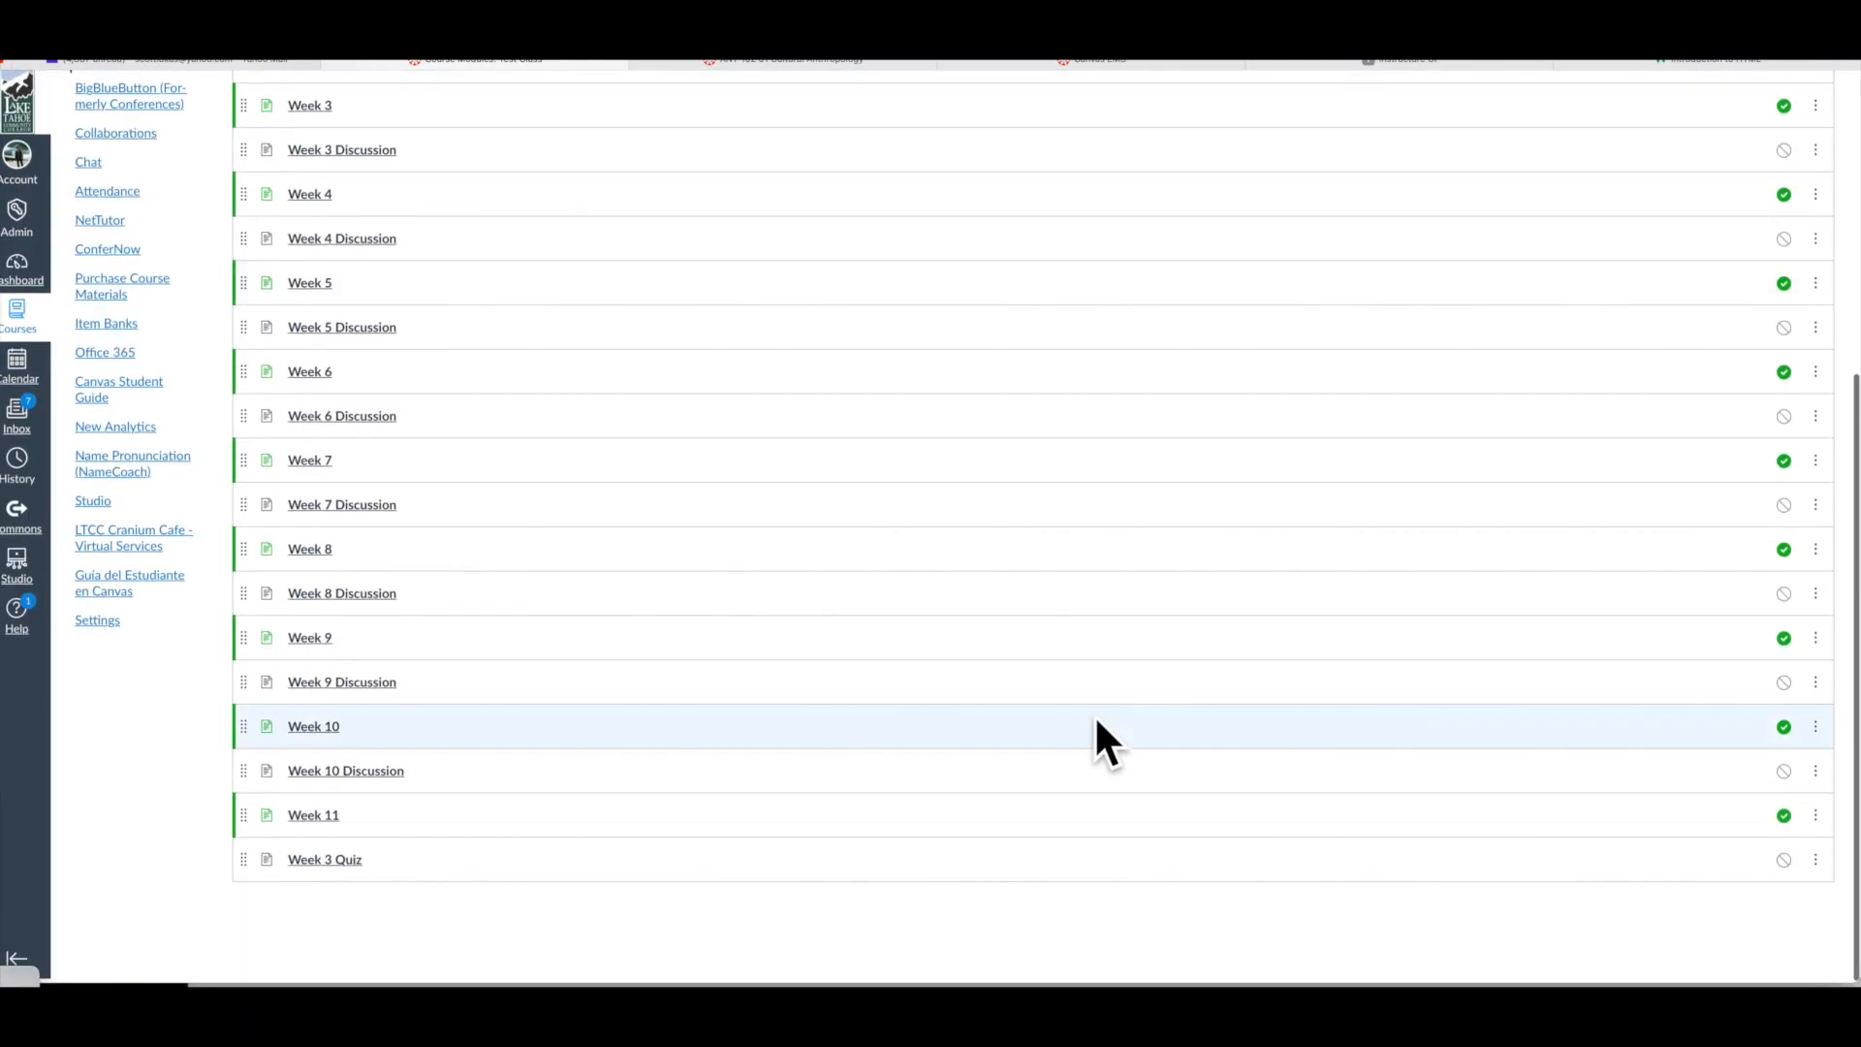
drag(244, 859, 305, 201)
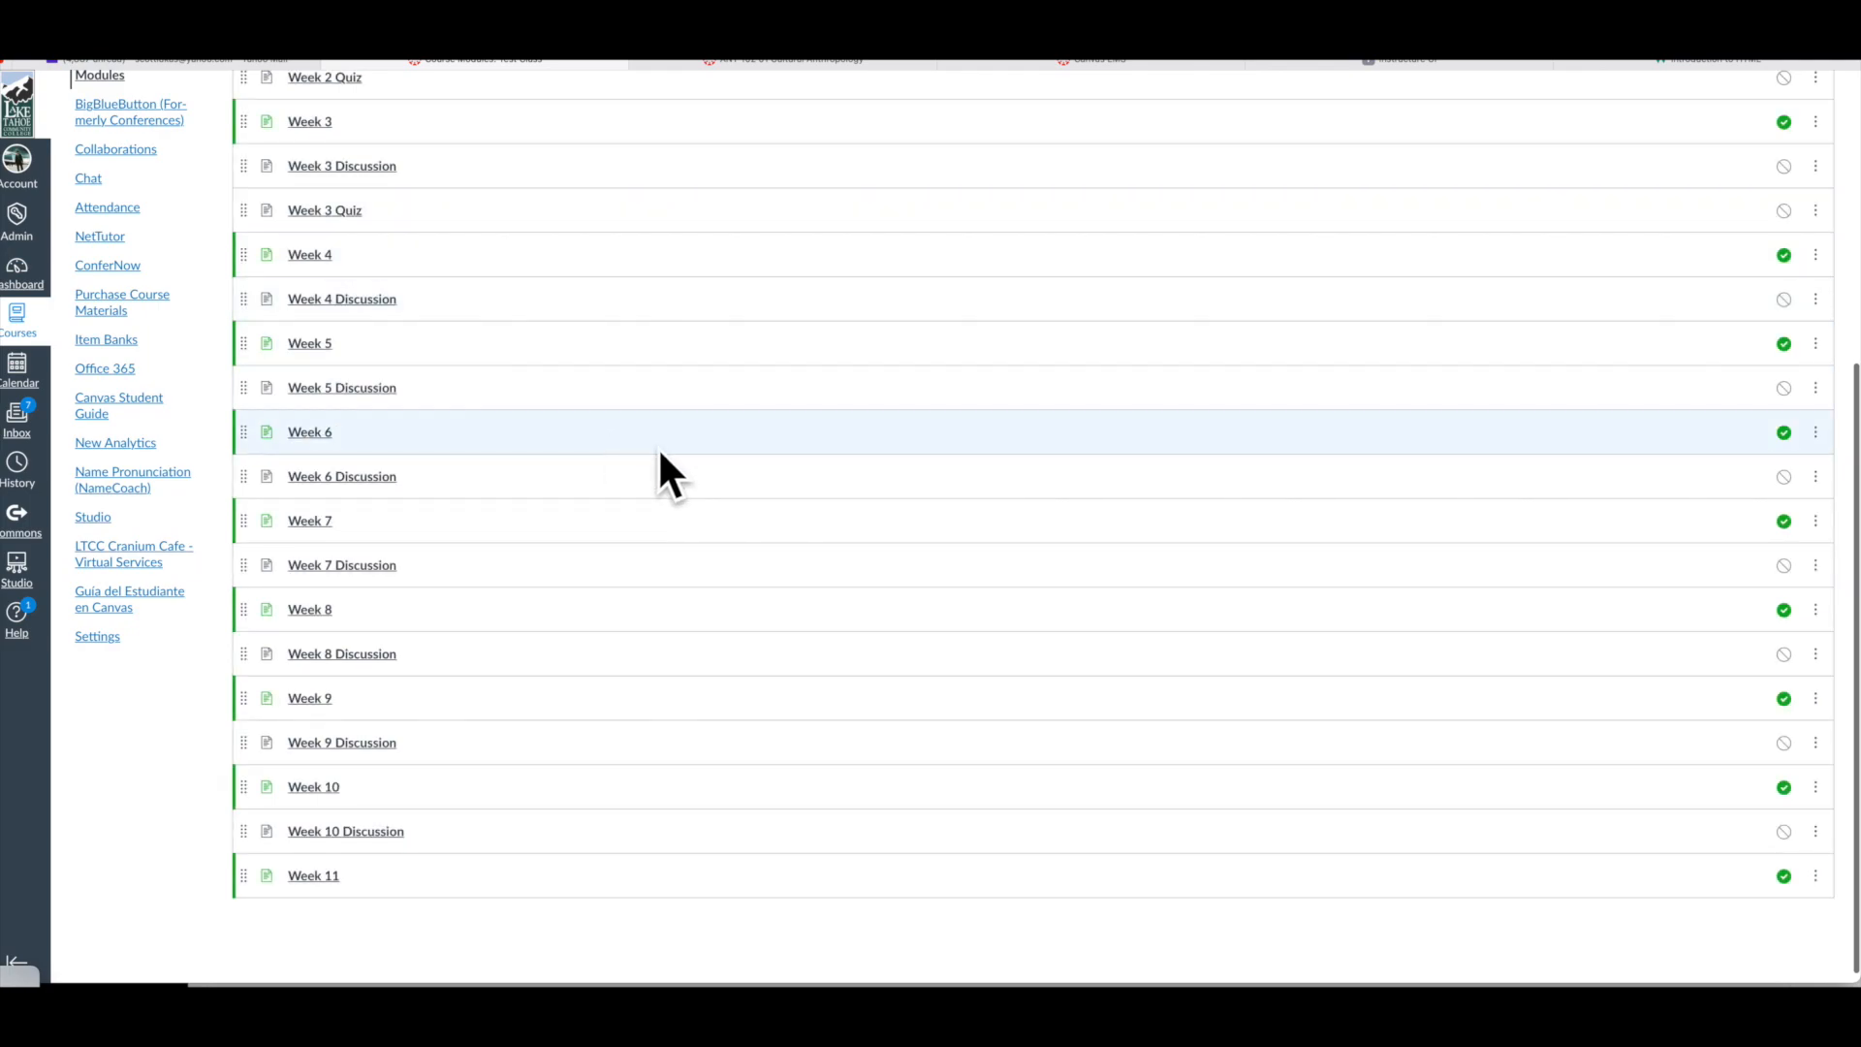
- Examine how items are arranged in the ANT 102 course's Week 1 and Week 2 modules, and return to the Test course
scroll(658, 453, up, 15)
scroll(803, 487, down, 9)
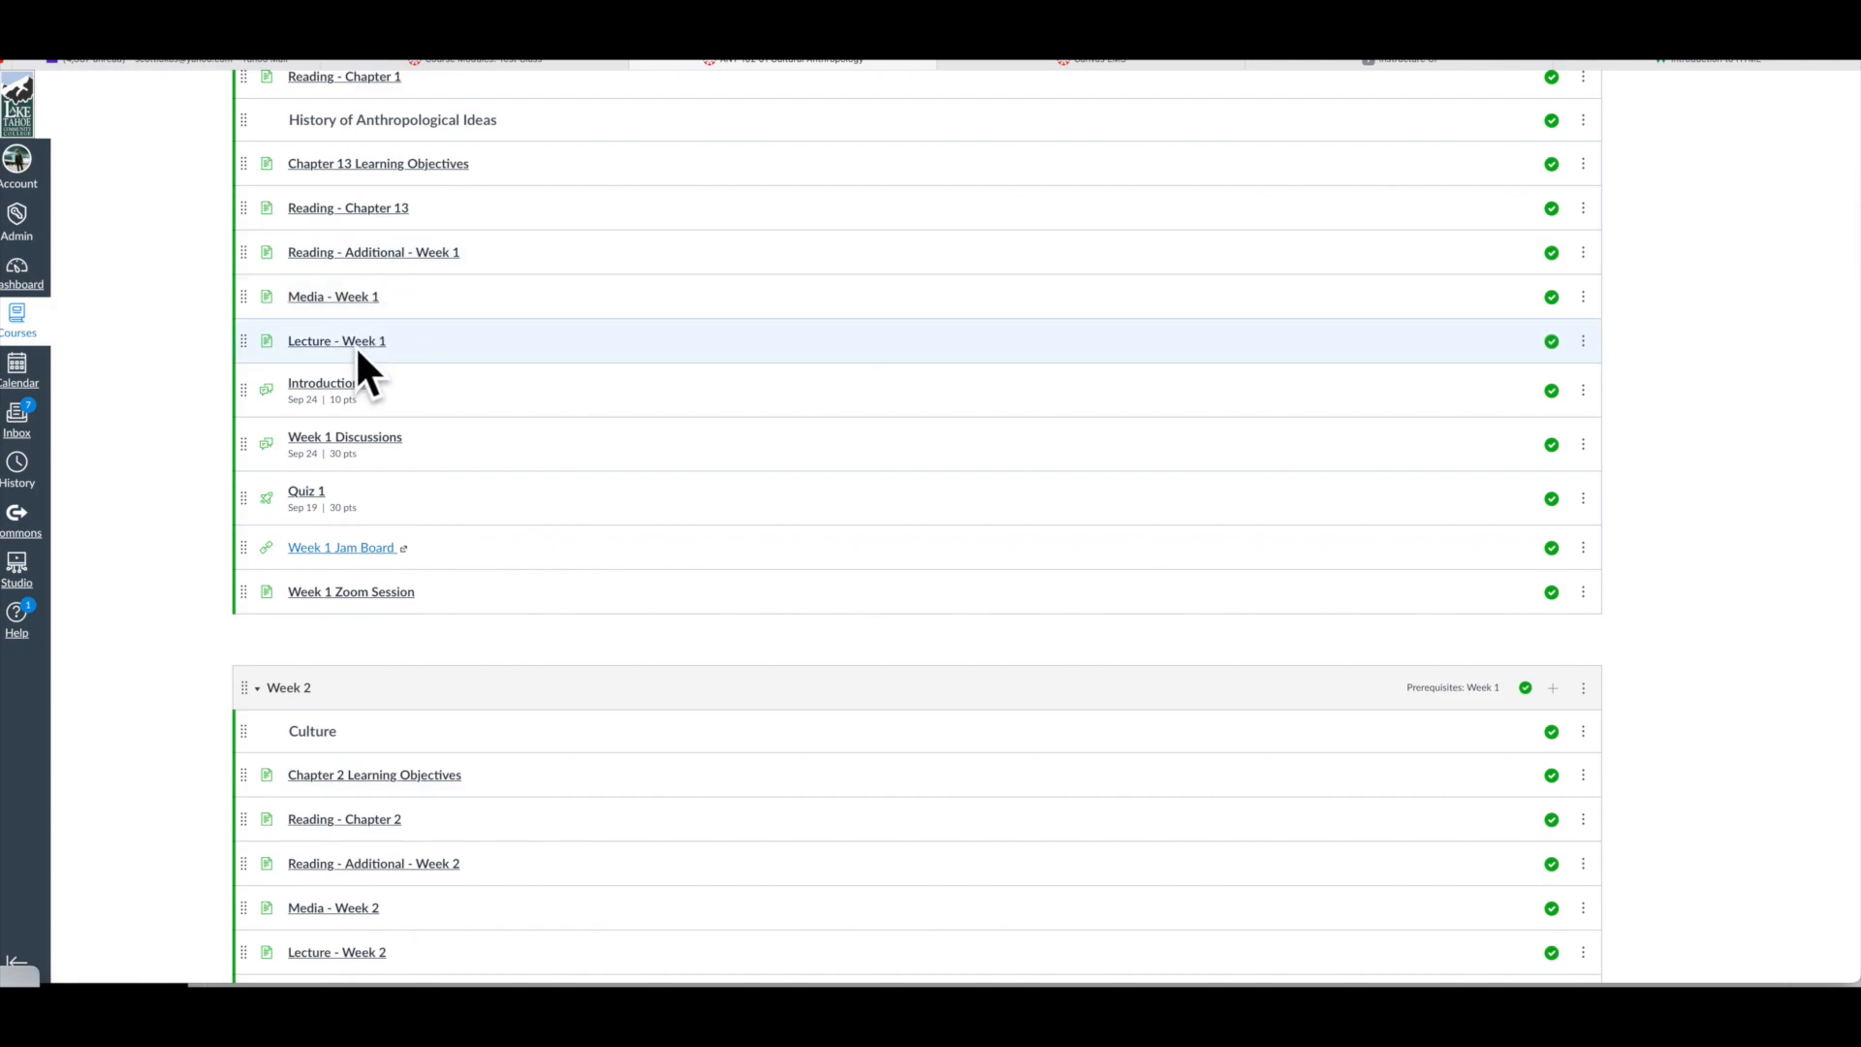
scroll(621, 288, up, 9)
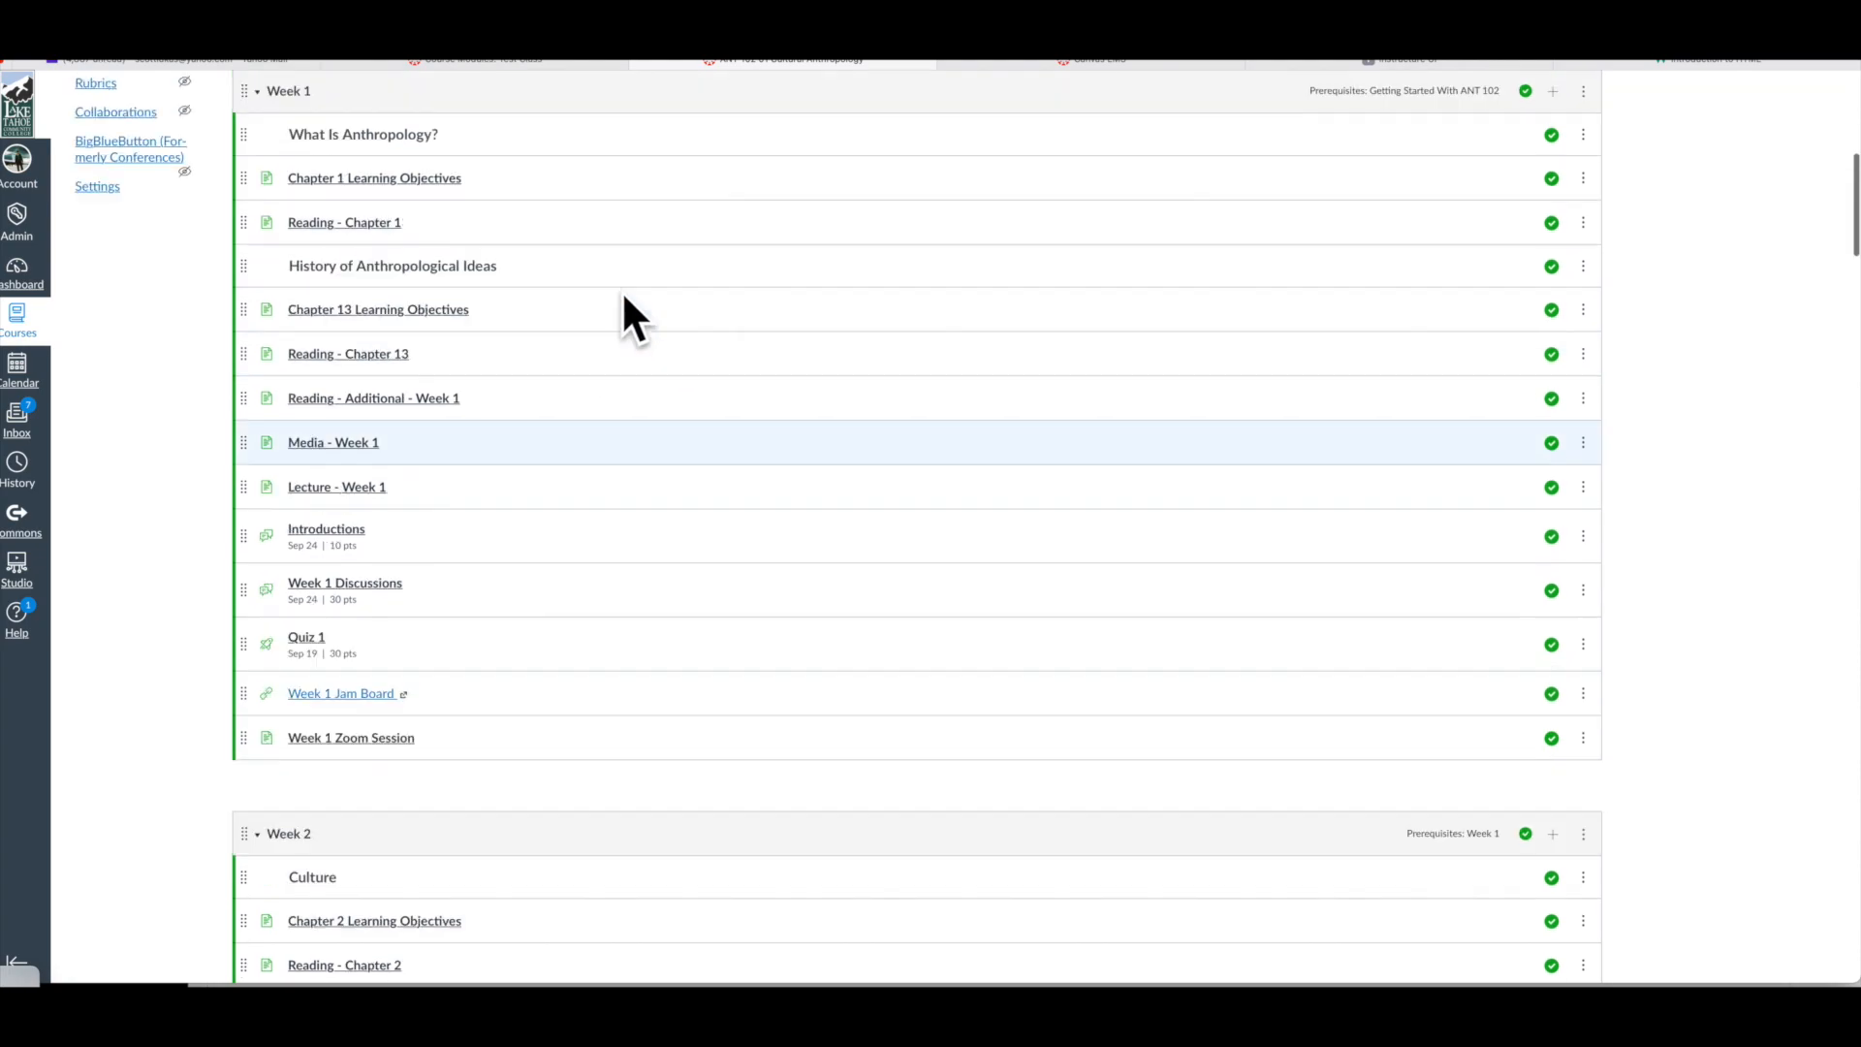
click(520, 59)
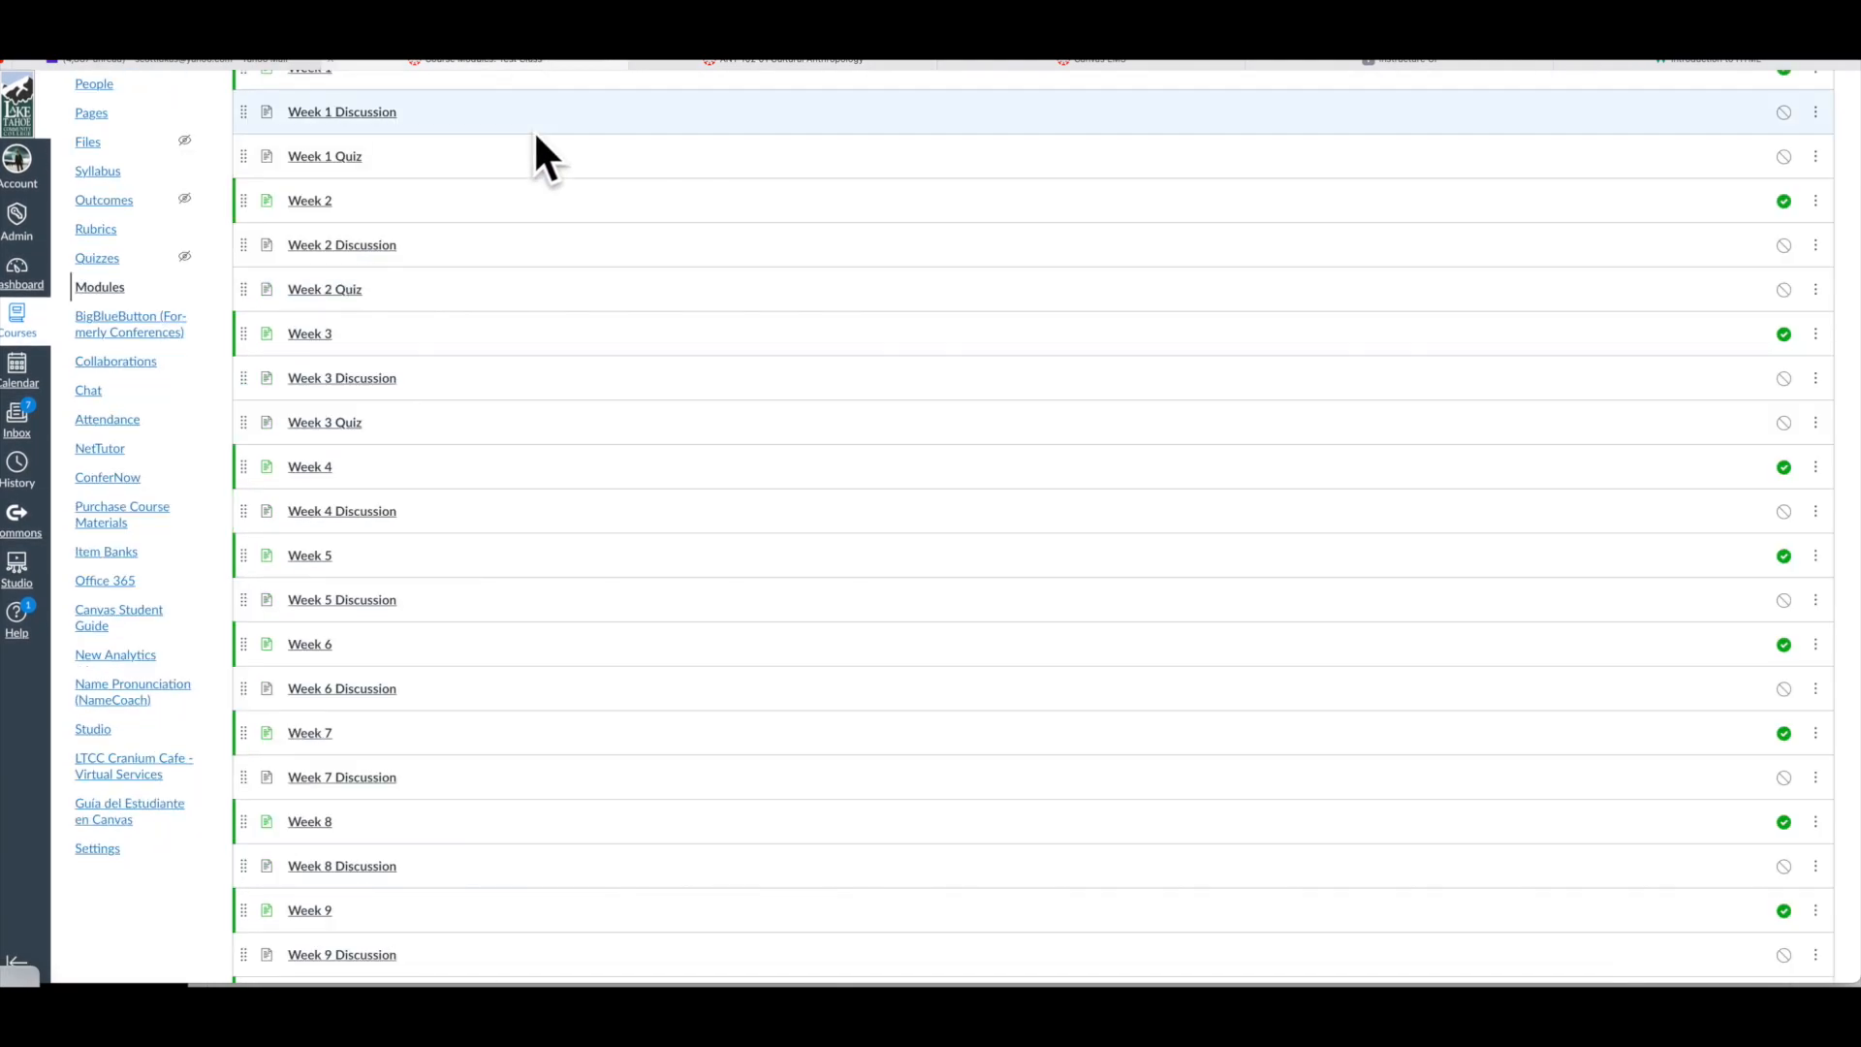
- Review the order of the weekly, discussion and quiz pages in the Class Schedule module, and open the Week 1 Discussion page
scroll(718, 475, up, 2)
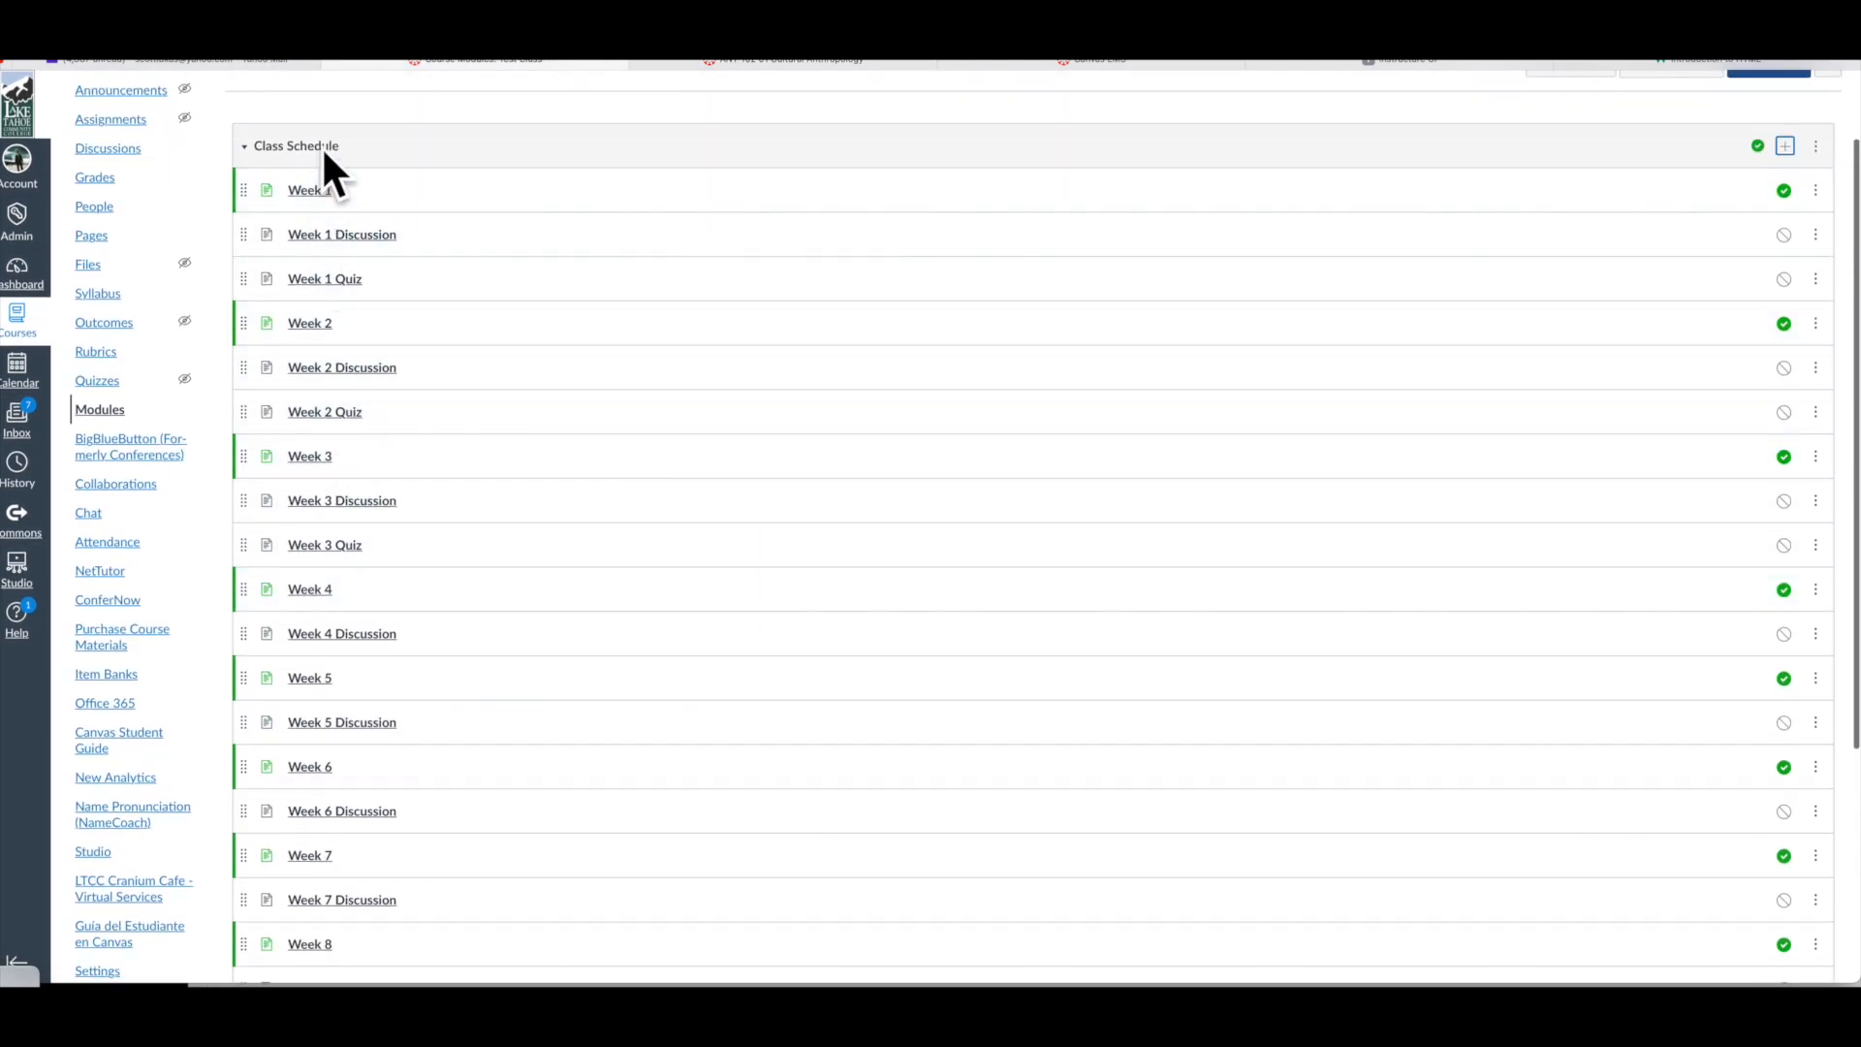
scroll(865, 621, down, 4)
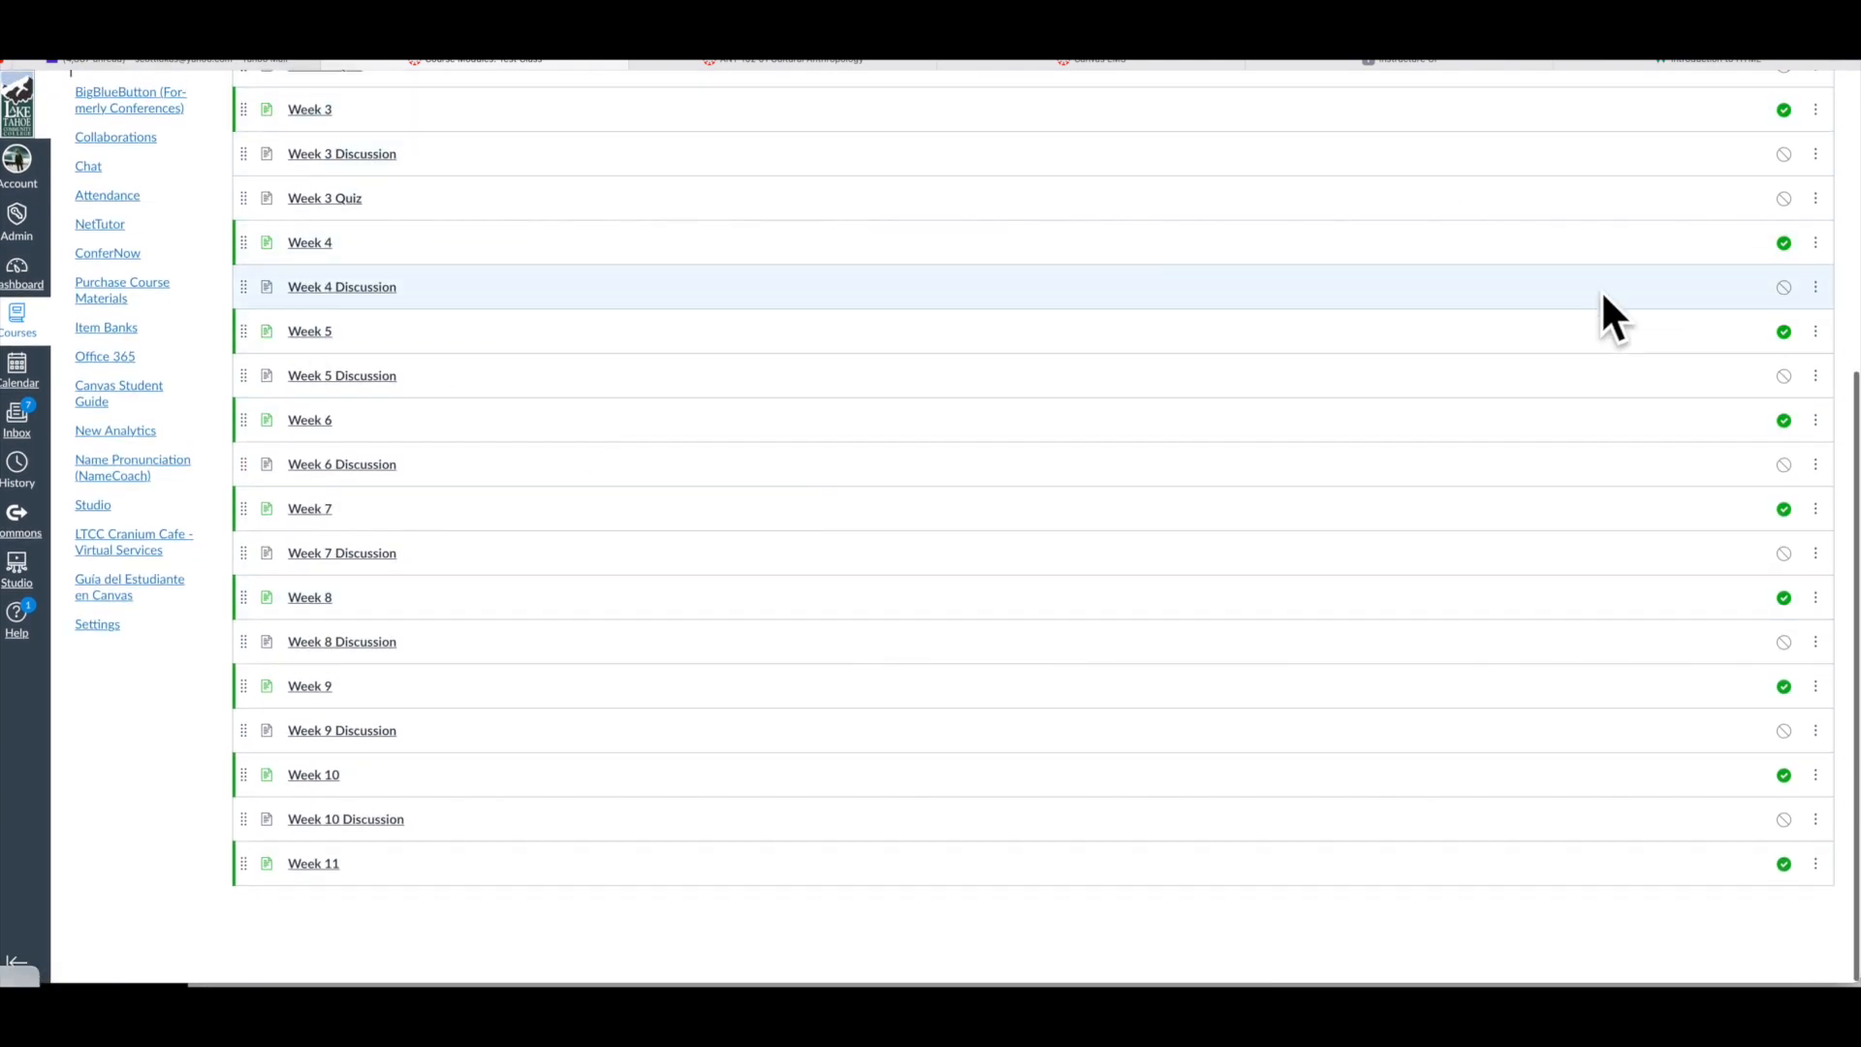
scroll(1323, 580, up, 5)
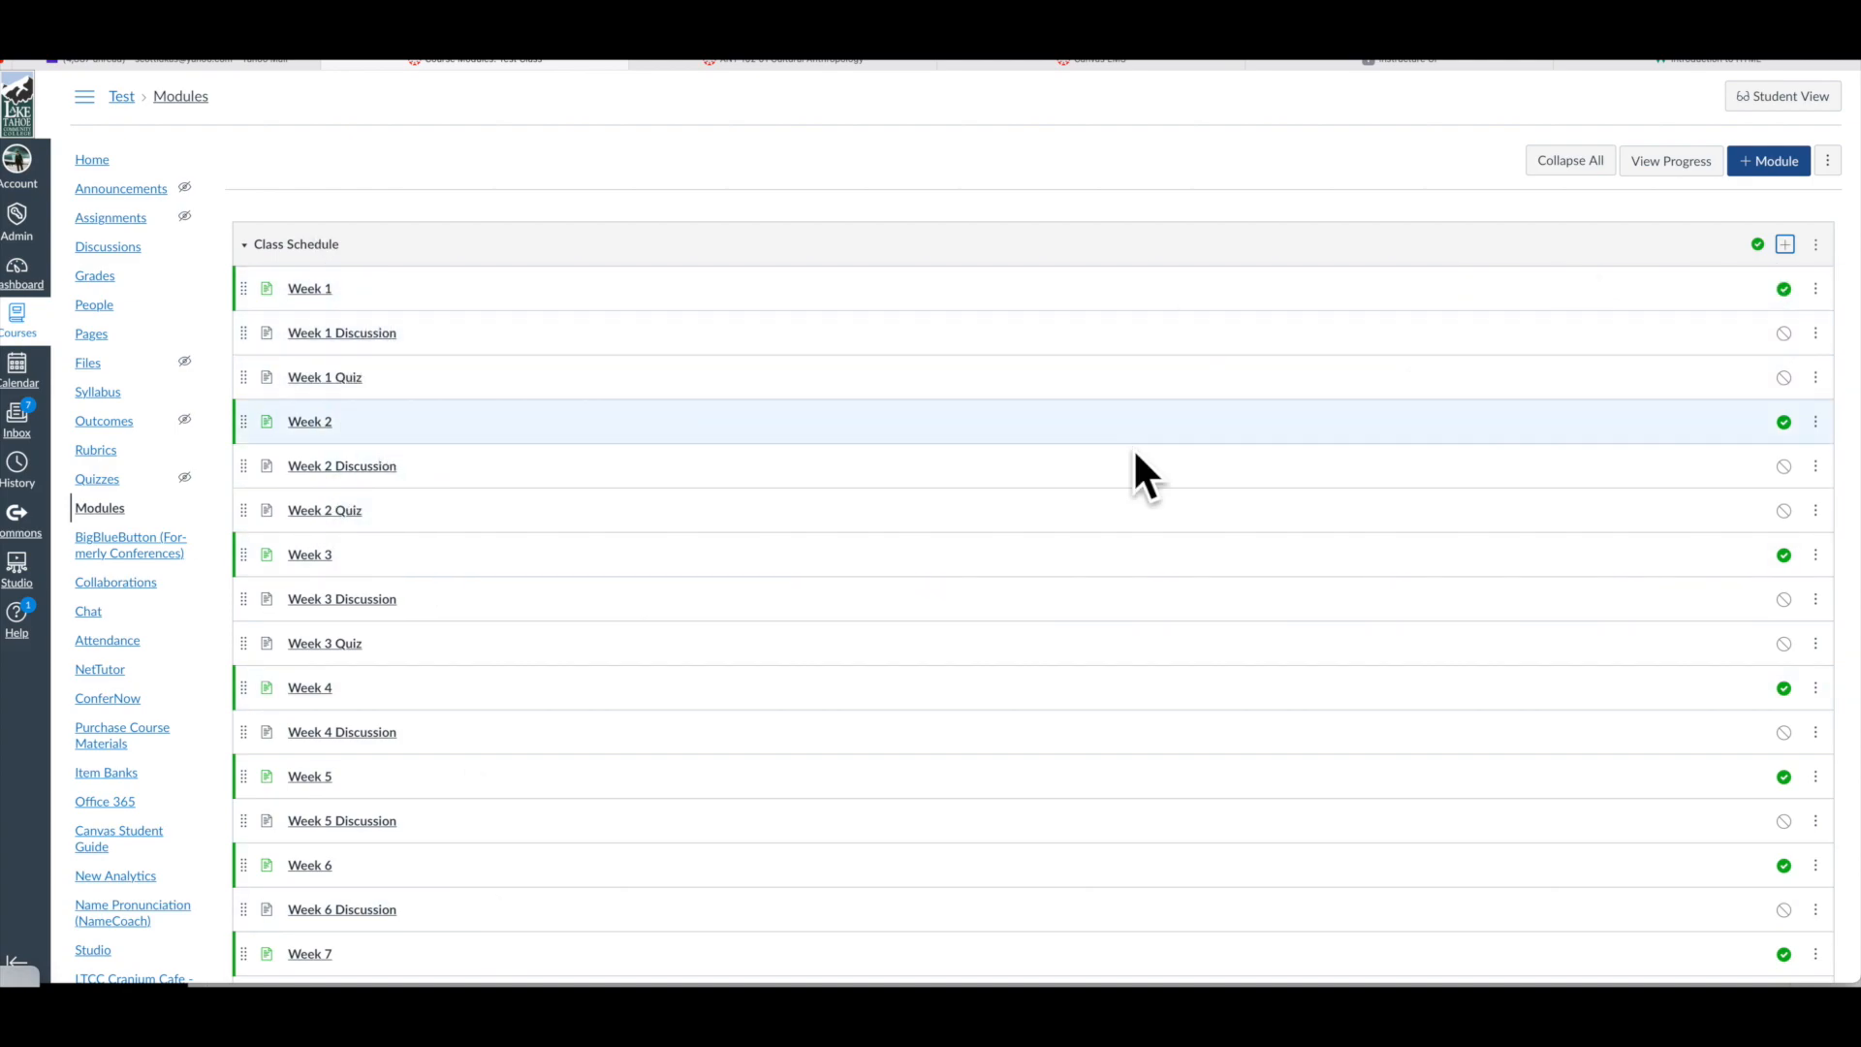
scroll(644, 685, down, 5)
scroll(645, 753, up, 5)
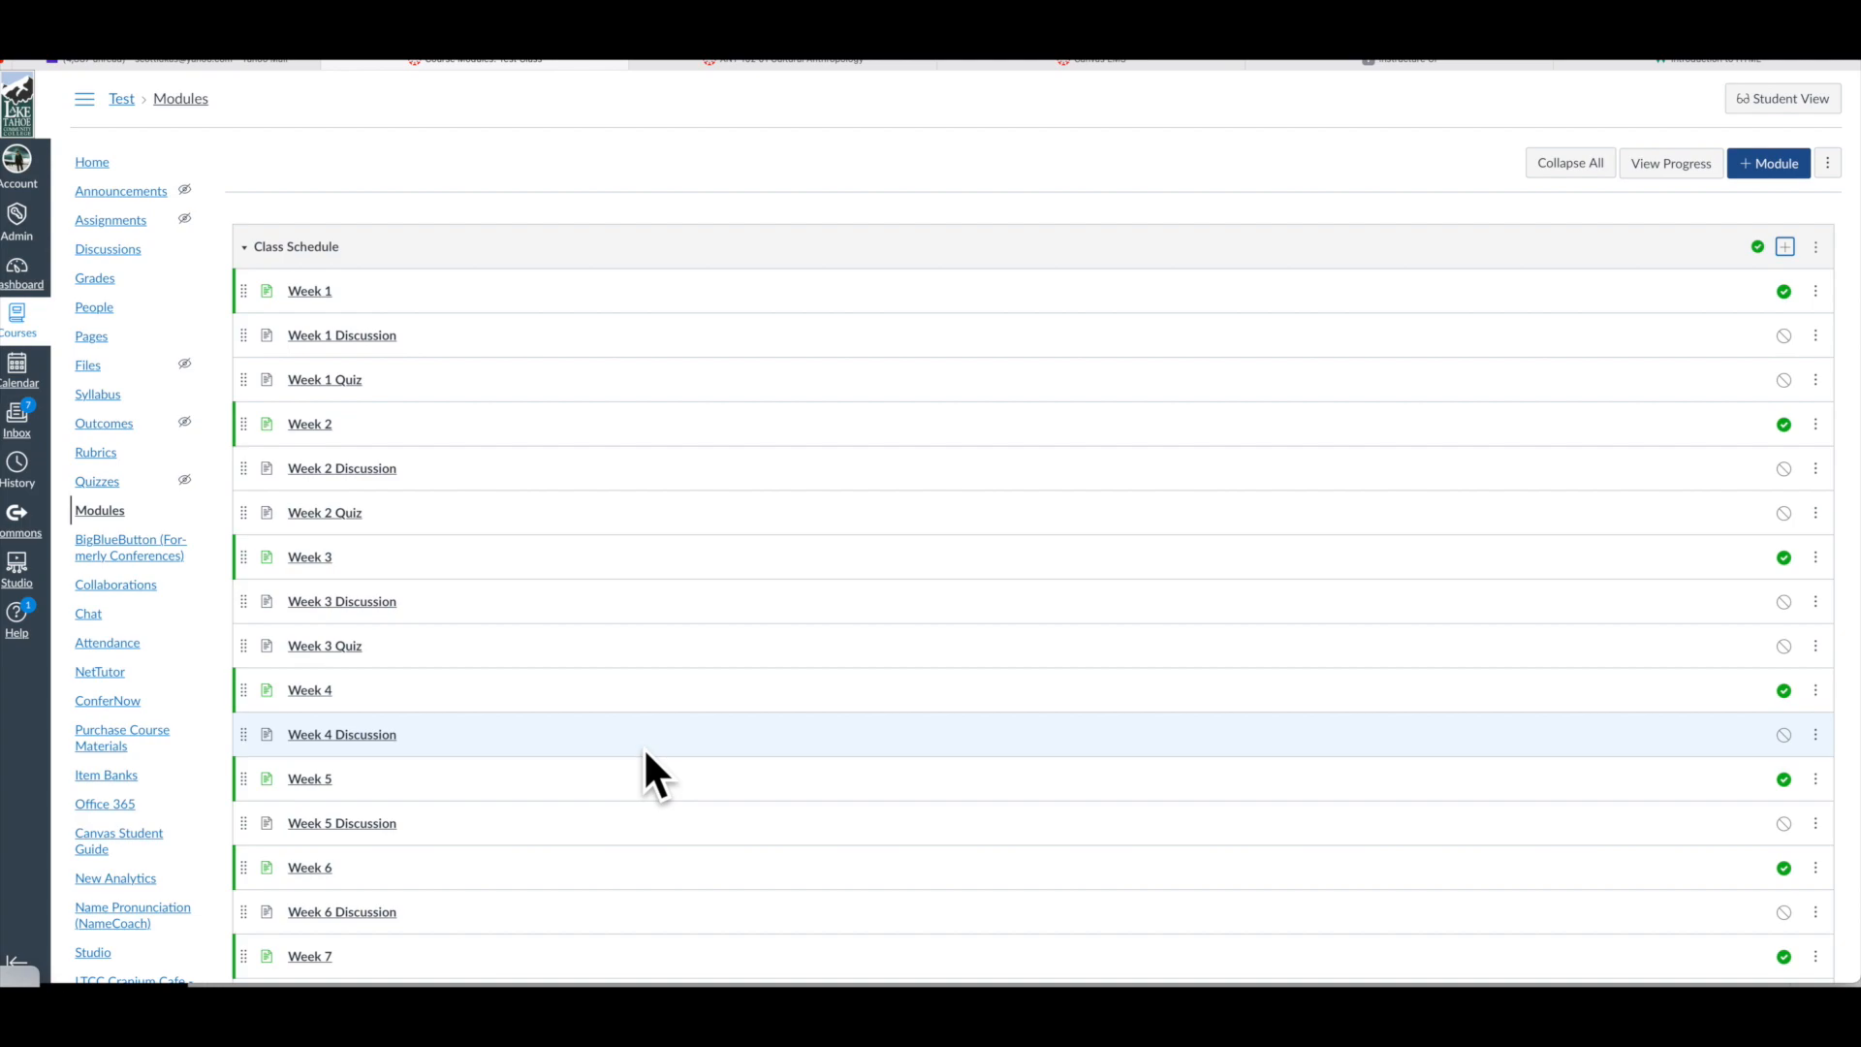
click(349, 335)
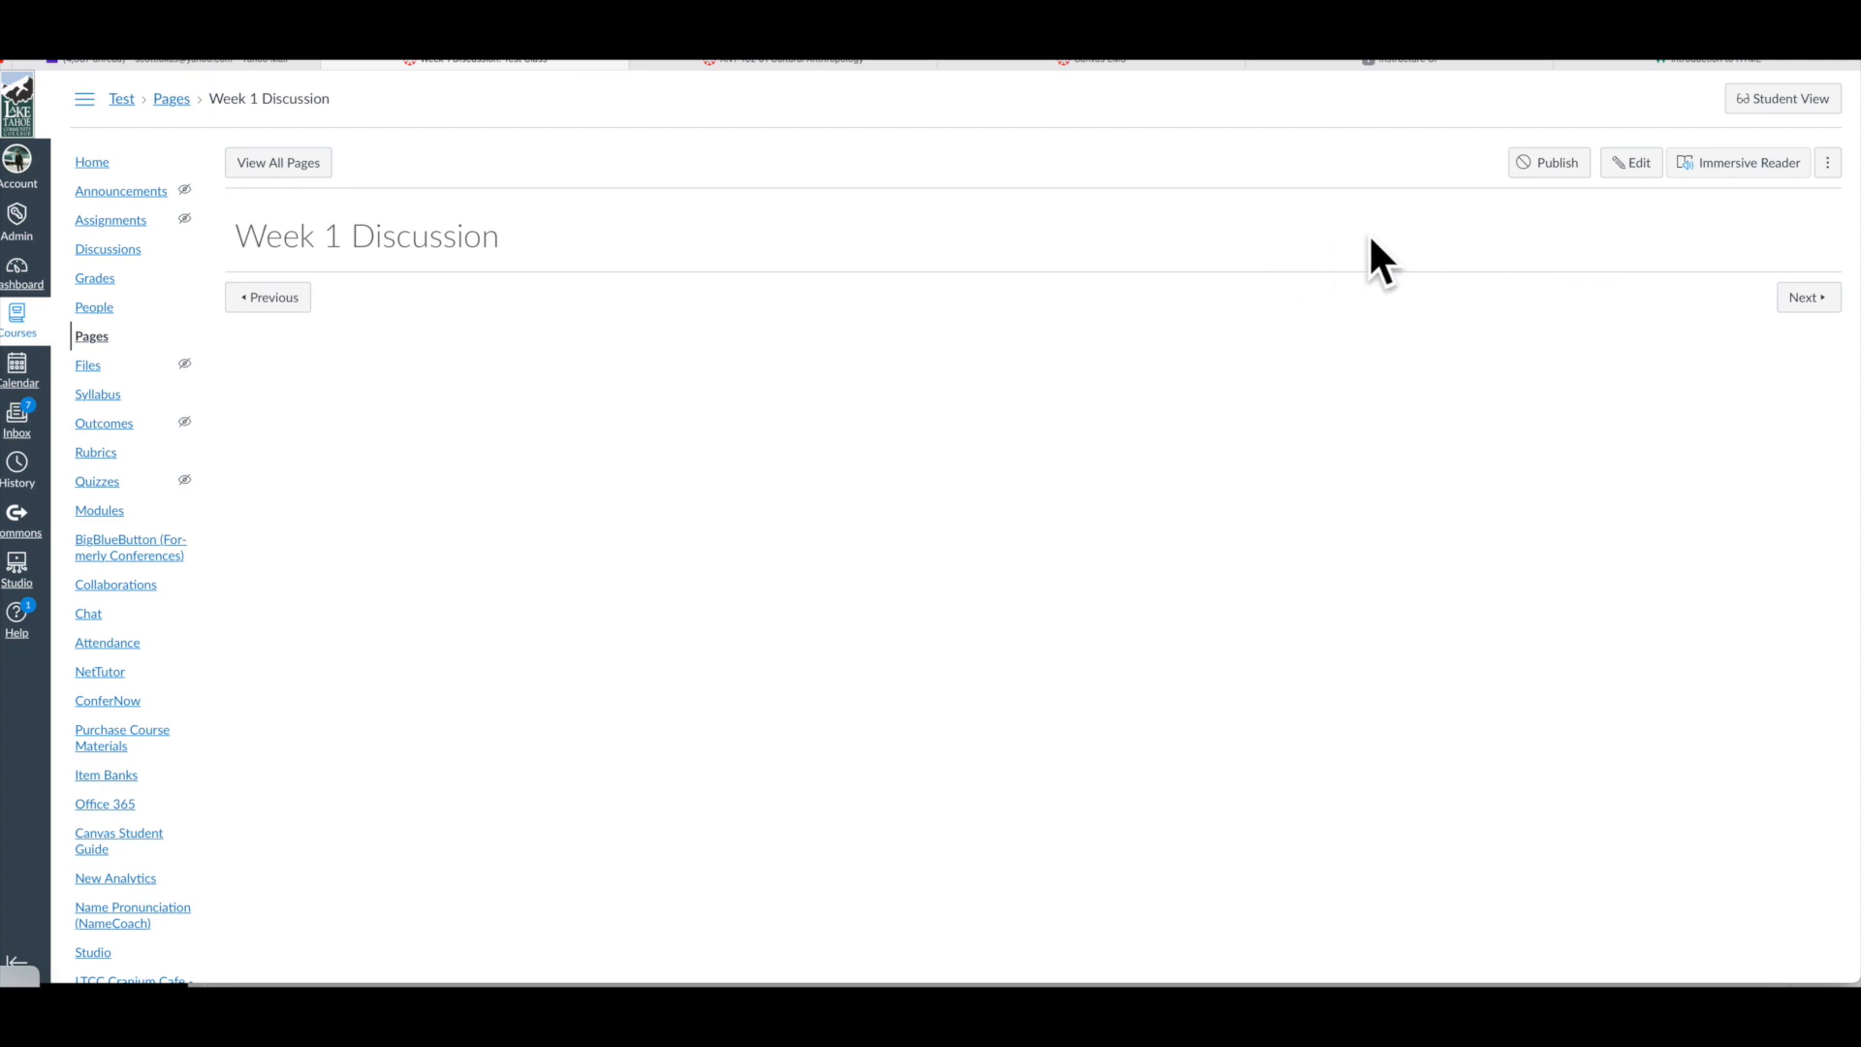
- Open the list of all pages in the Test course and review how the weekly, discussion and quiz pages are listed
click(294, 162)
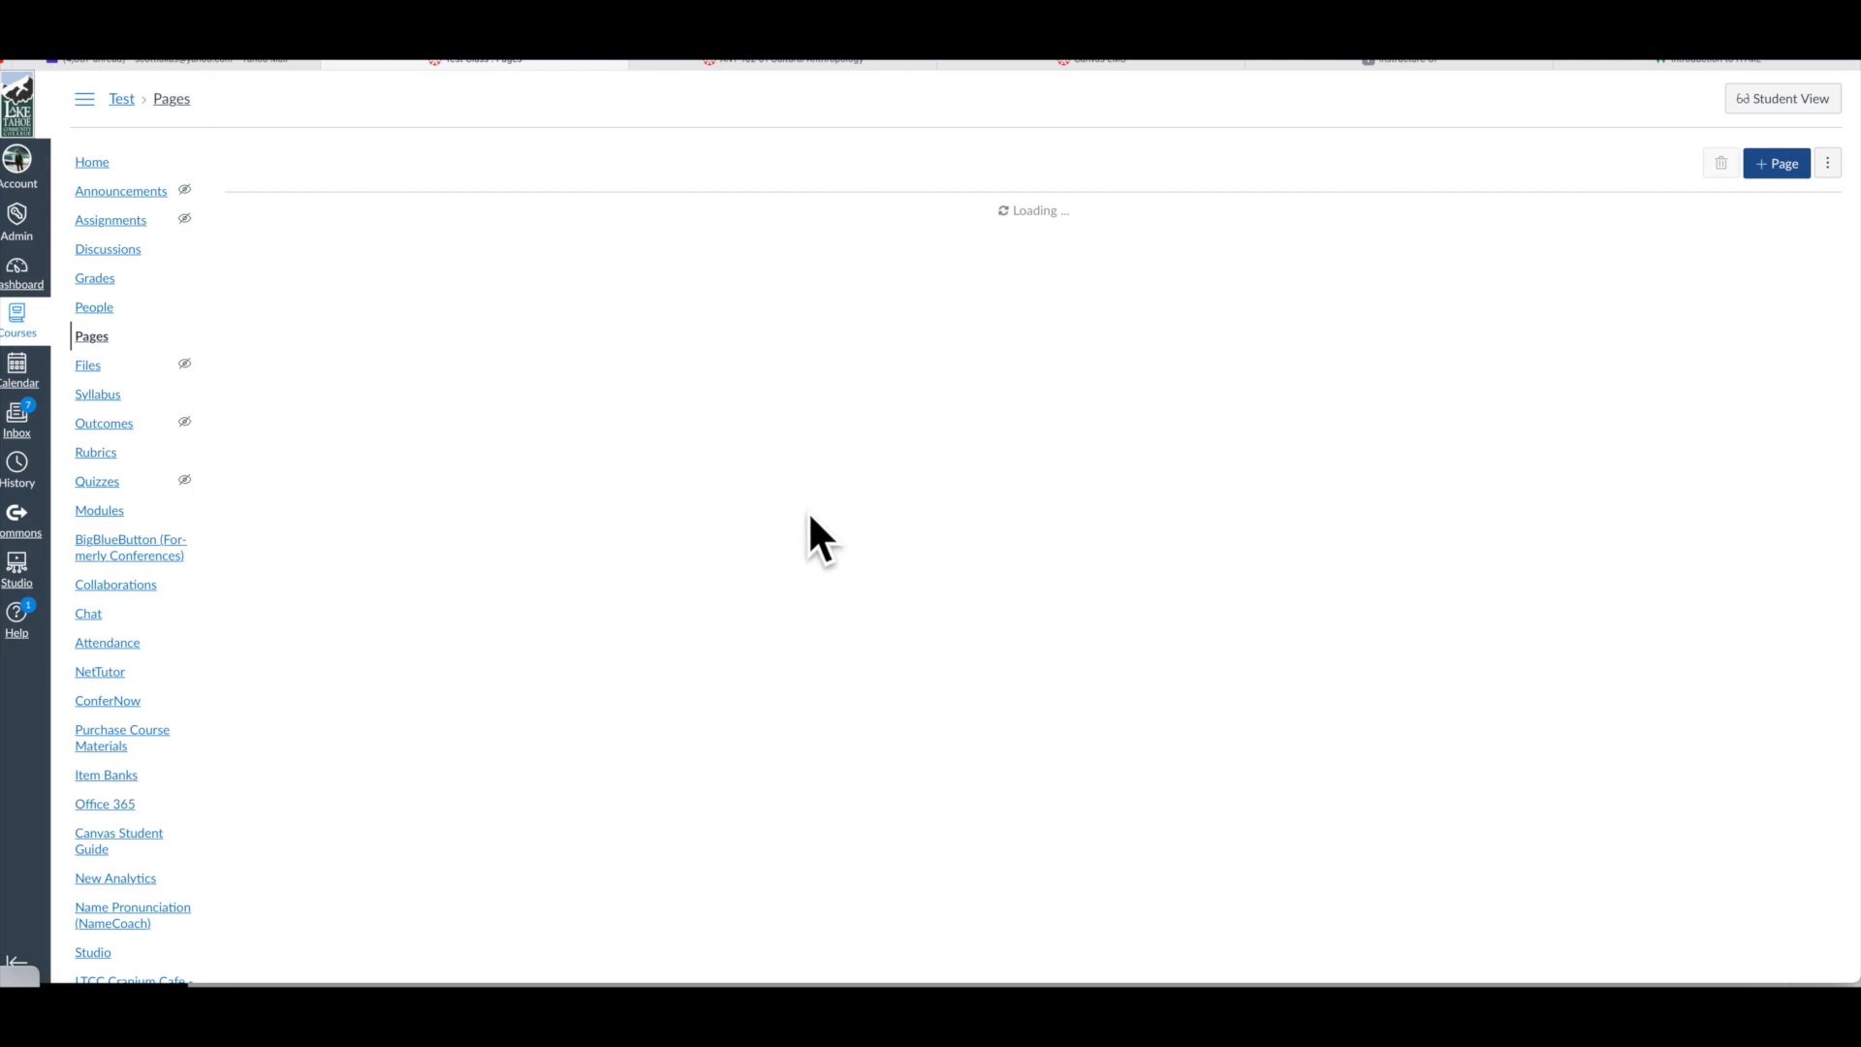
scroll(807, 531, down, 1)
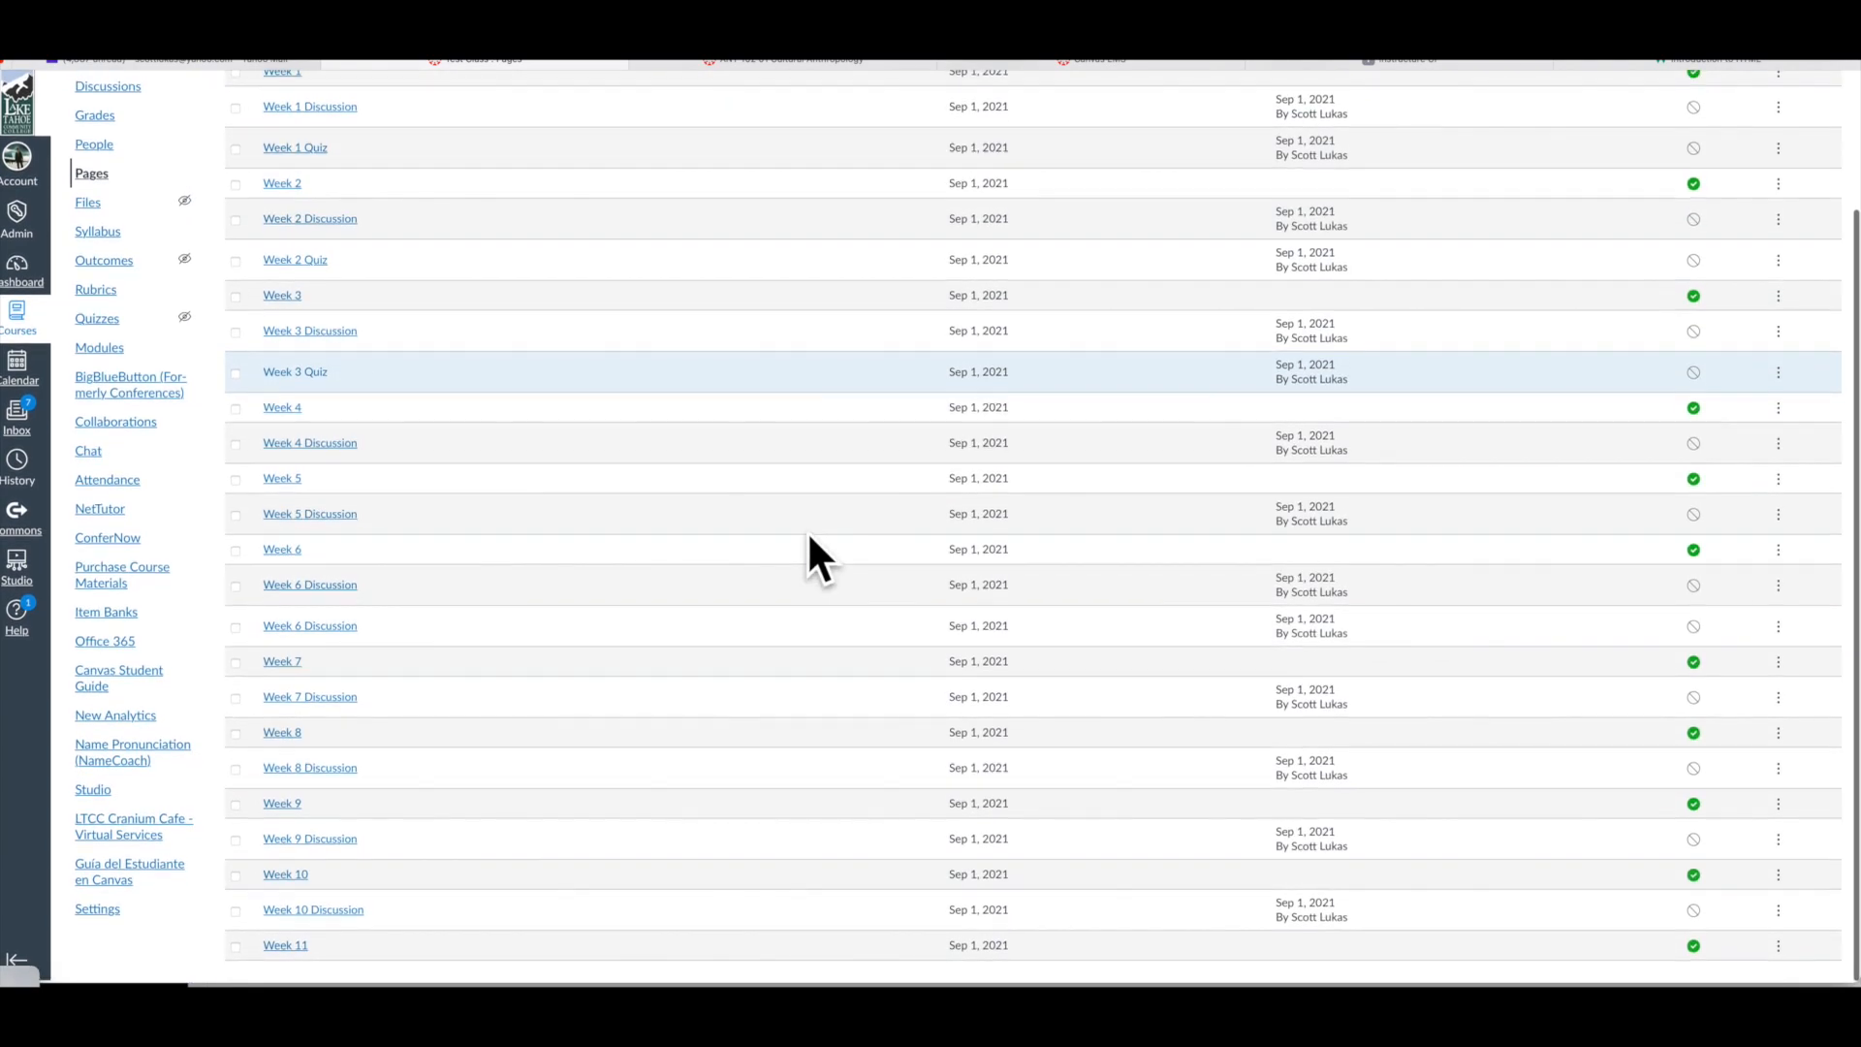
scroll(812, 531, up, 3)
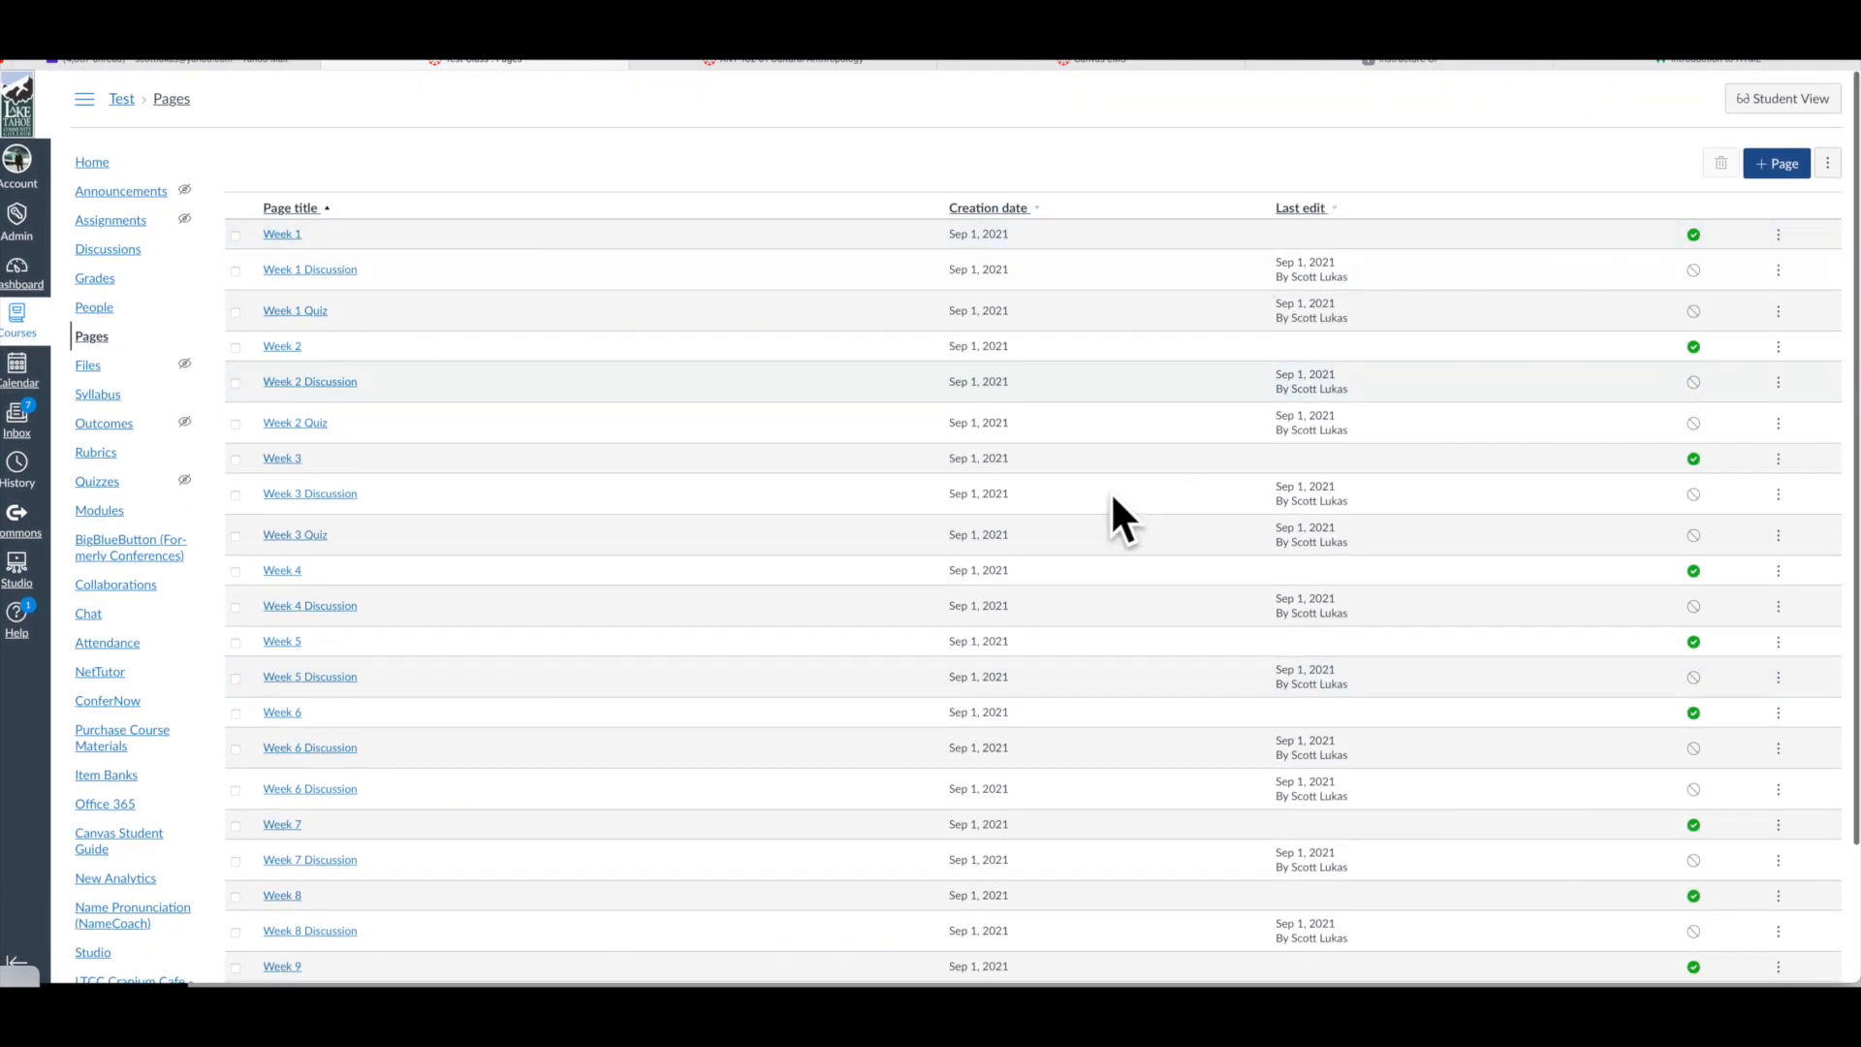
scroll(1071, 535, down, 3)
scroll(362, 432, up, 3)
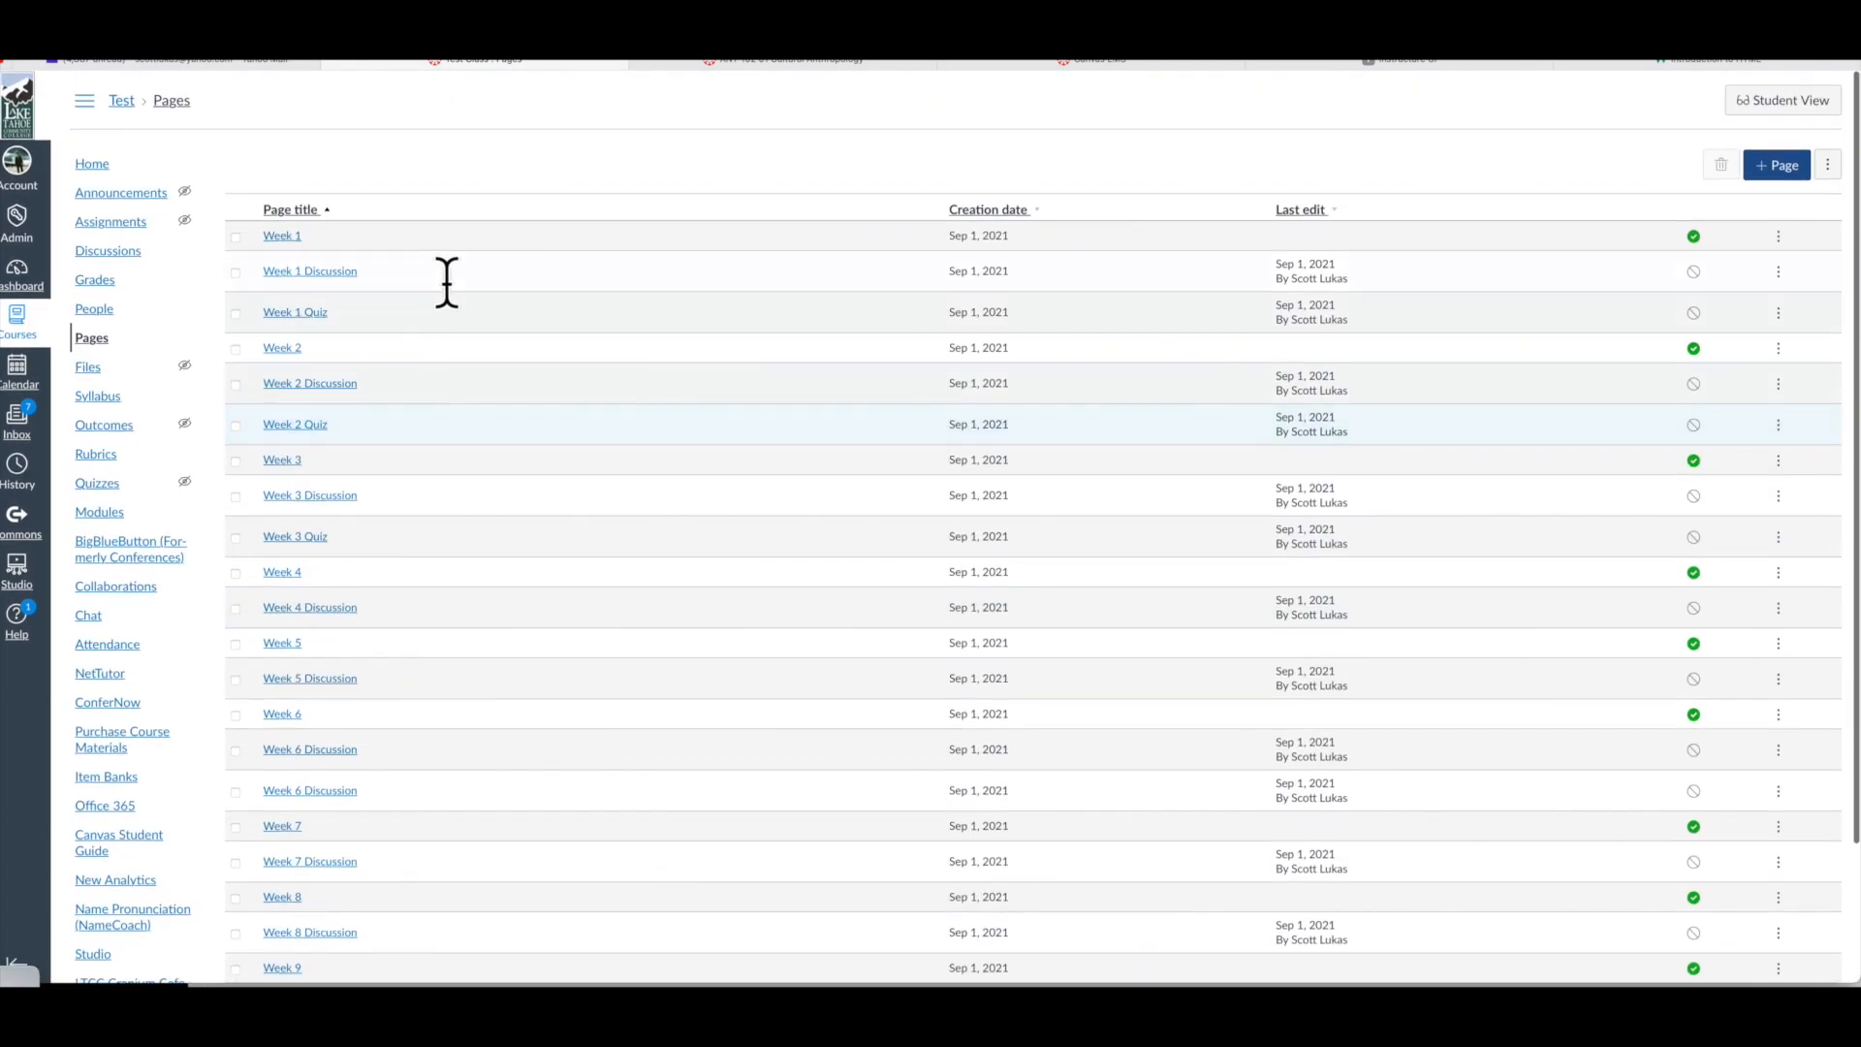
- Sort the pages list by title in descending order, switch the sorting to creation date, and review the order
click(322, 202)
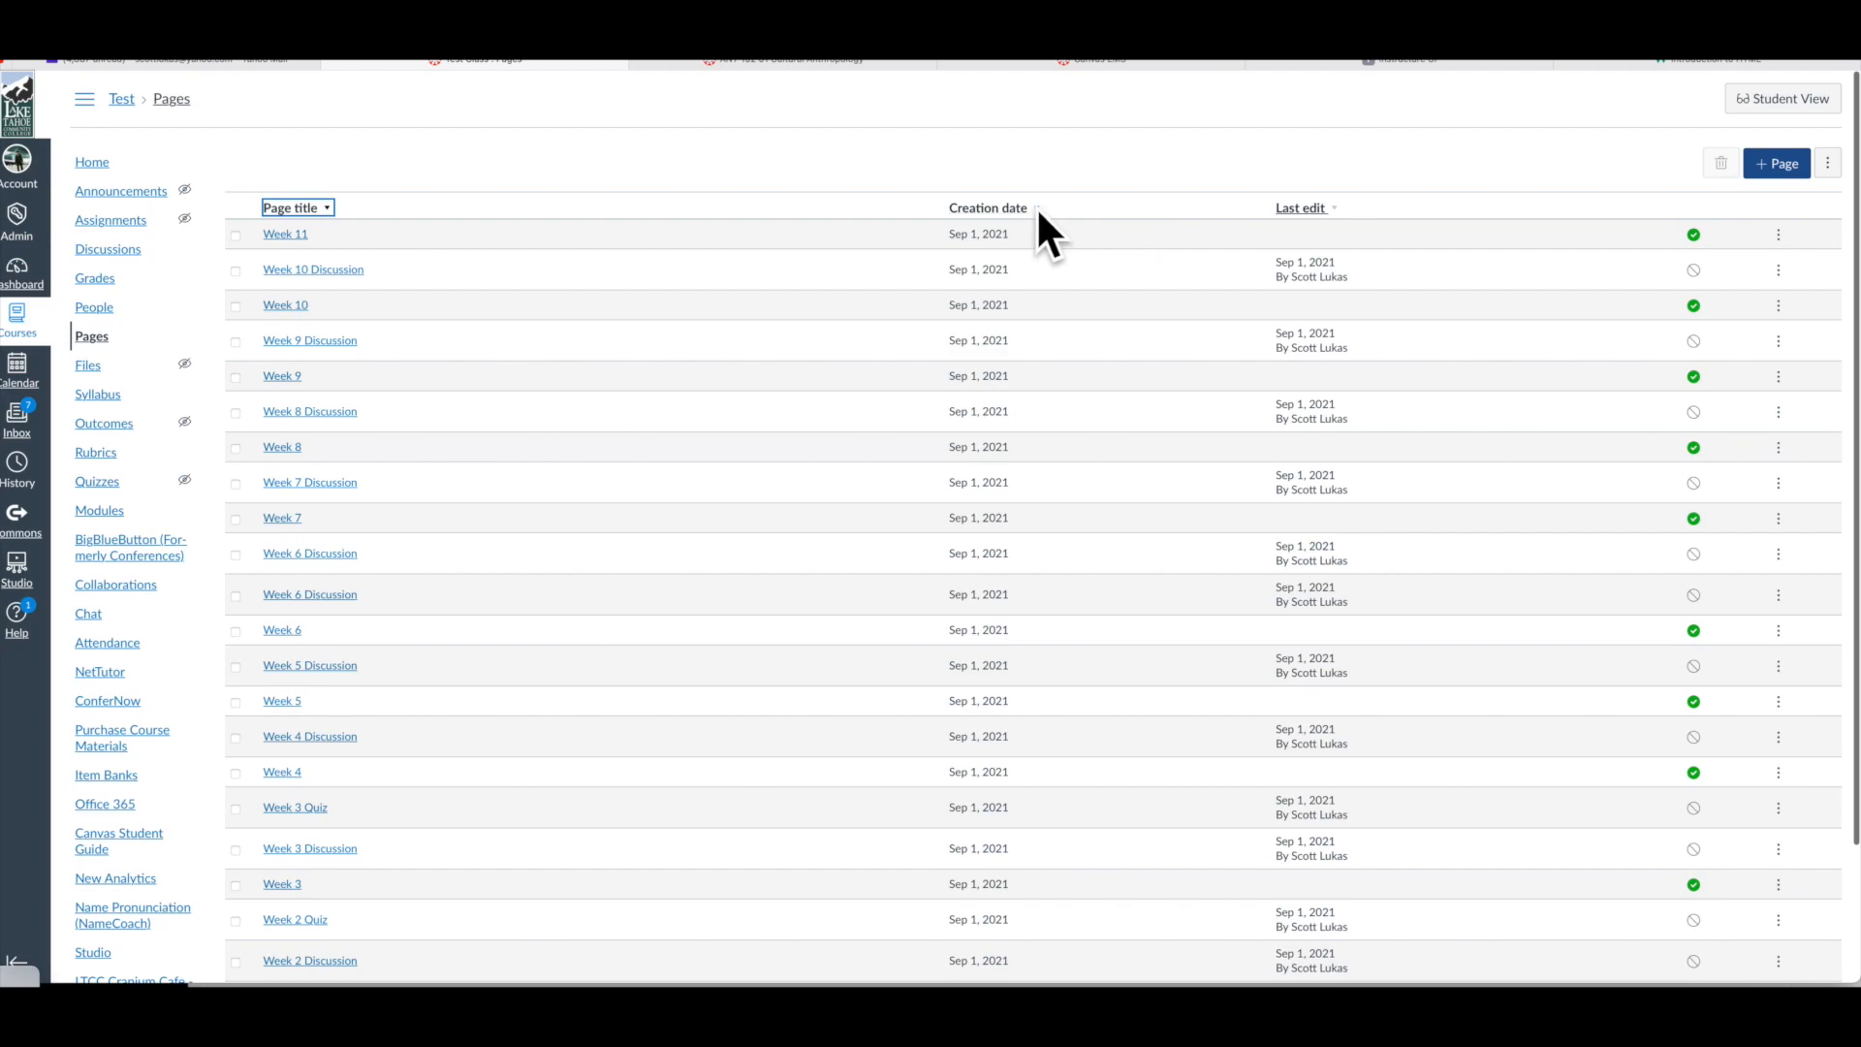
click(1035, 207)
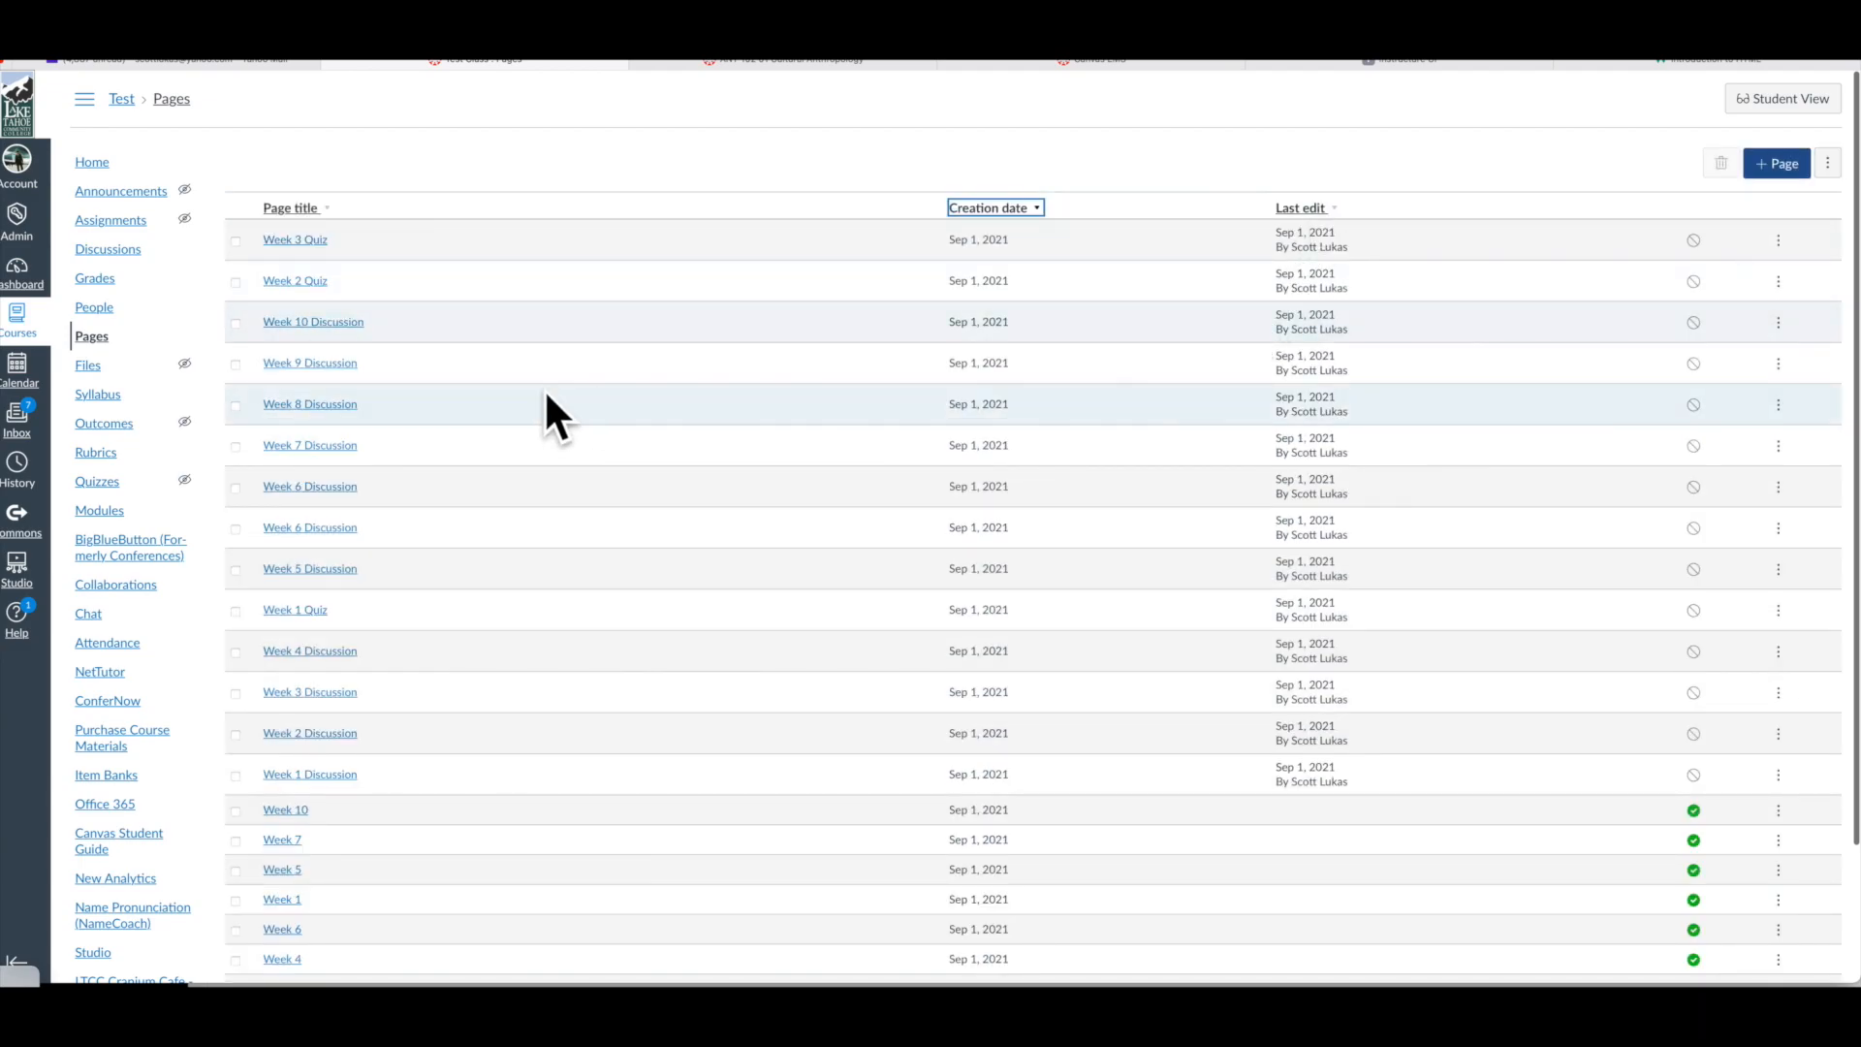
scroll(558, 388, down, 3)
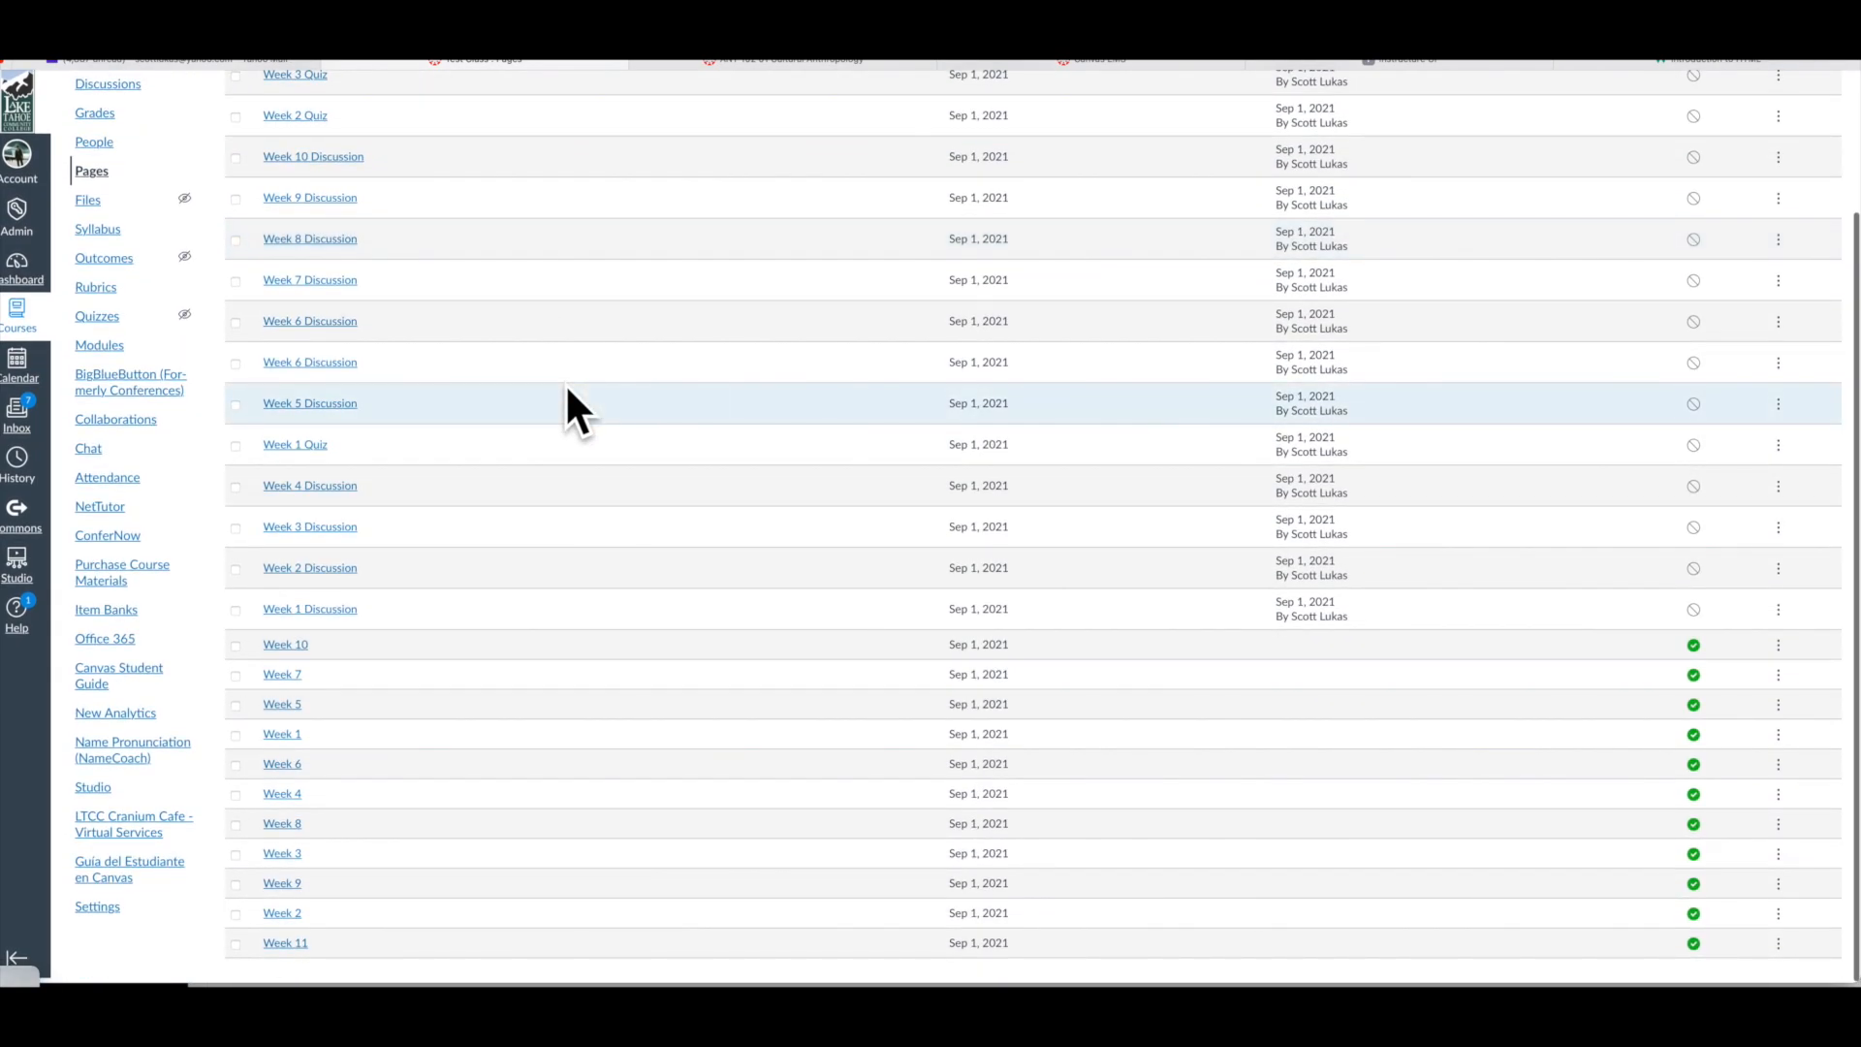
scroll(566, 381, up, 3)
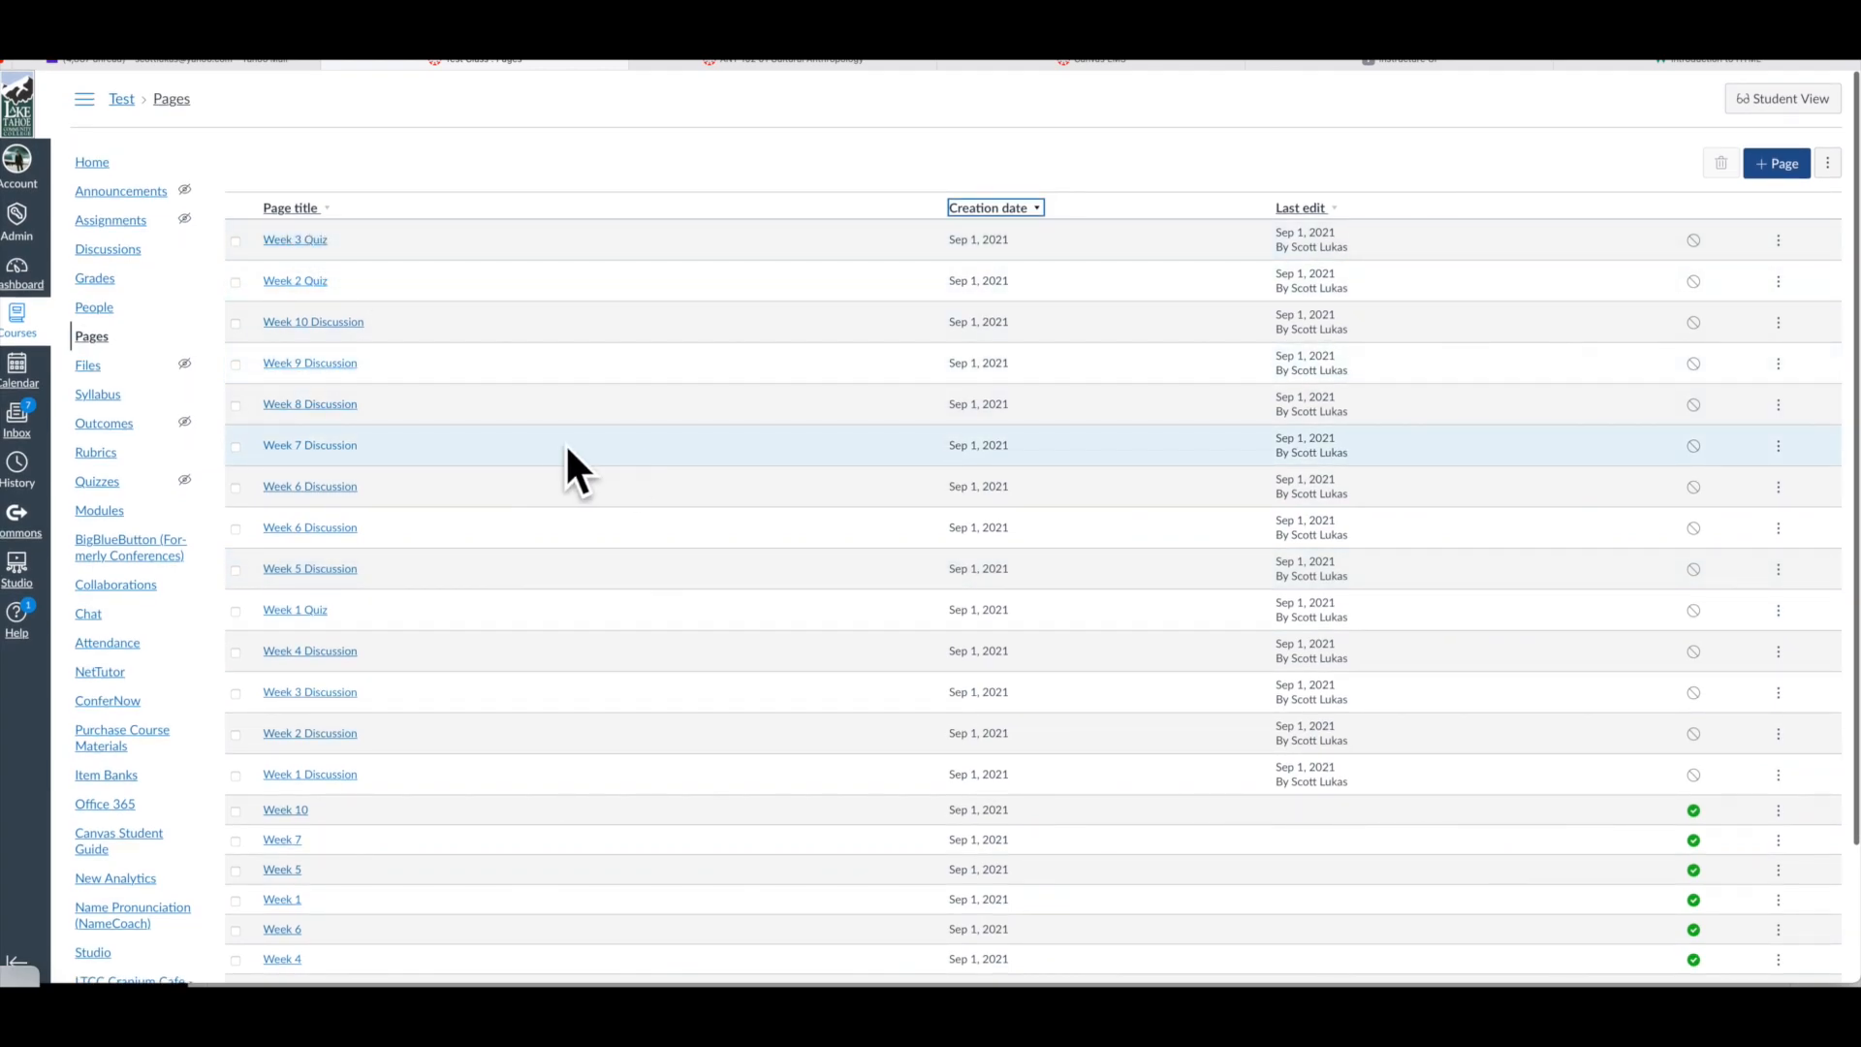
- Open the Week 3 Quiz page, and return to the Class Schedule module to review its page order
click(309, 238)
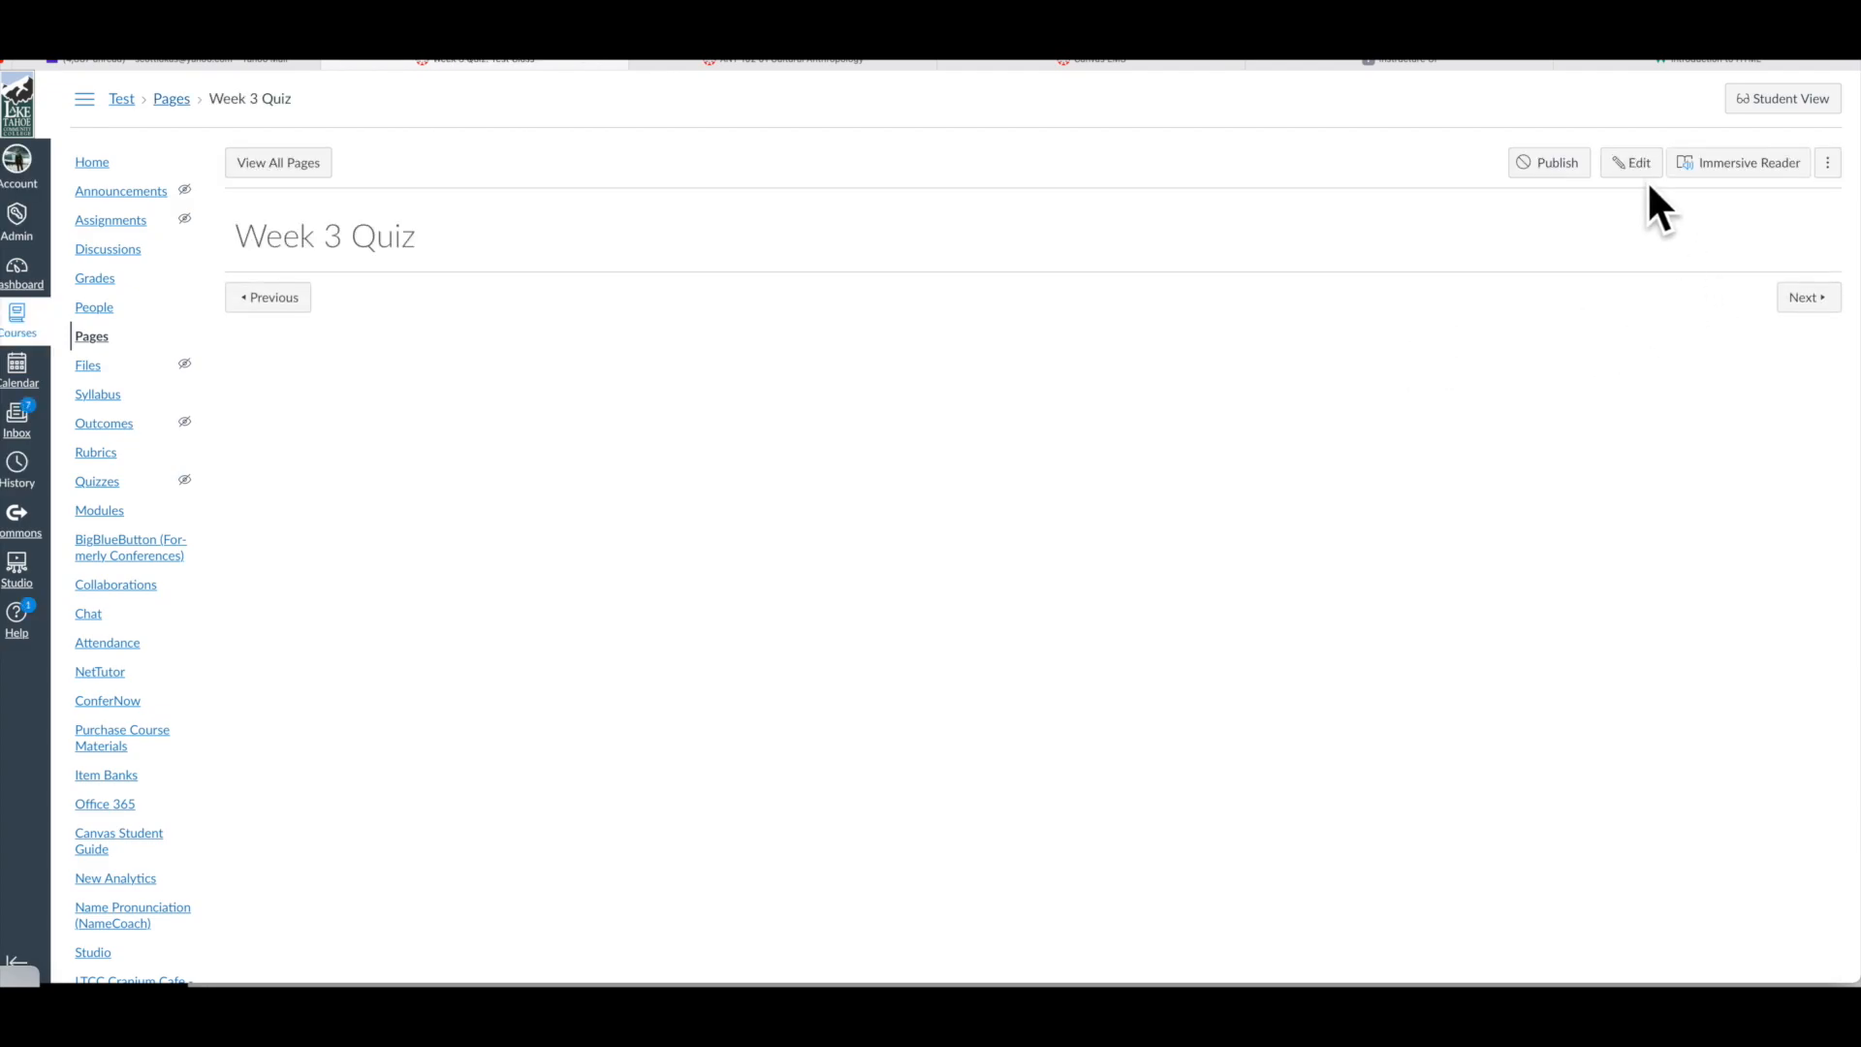
click(1796, 298)
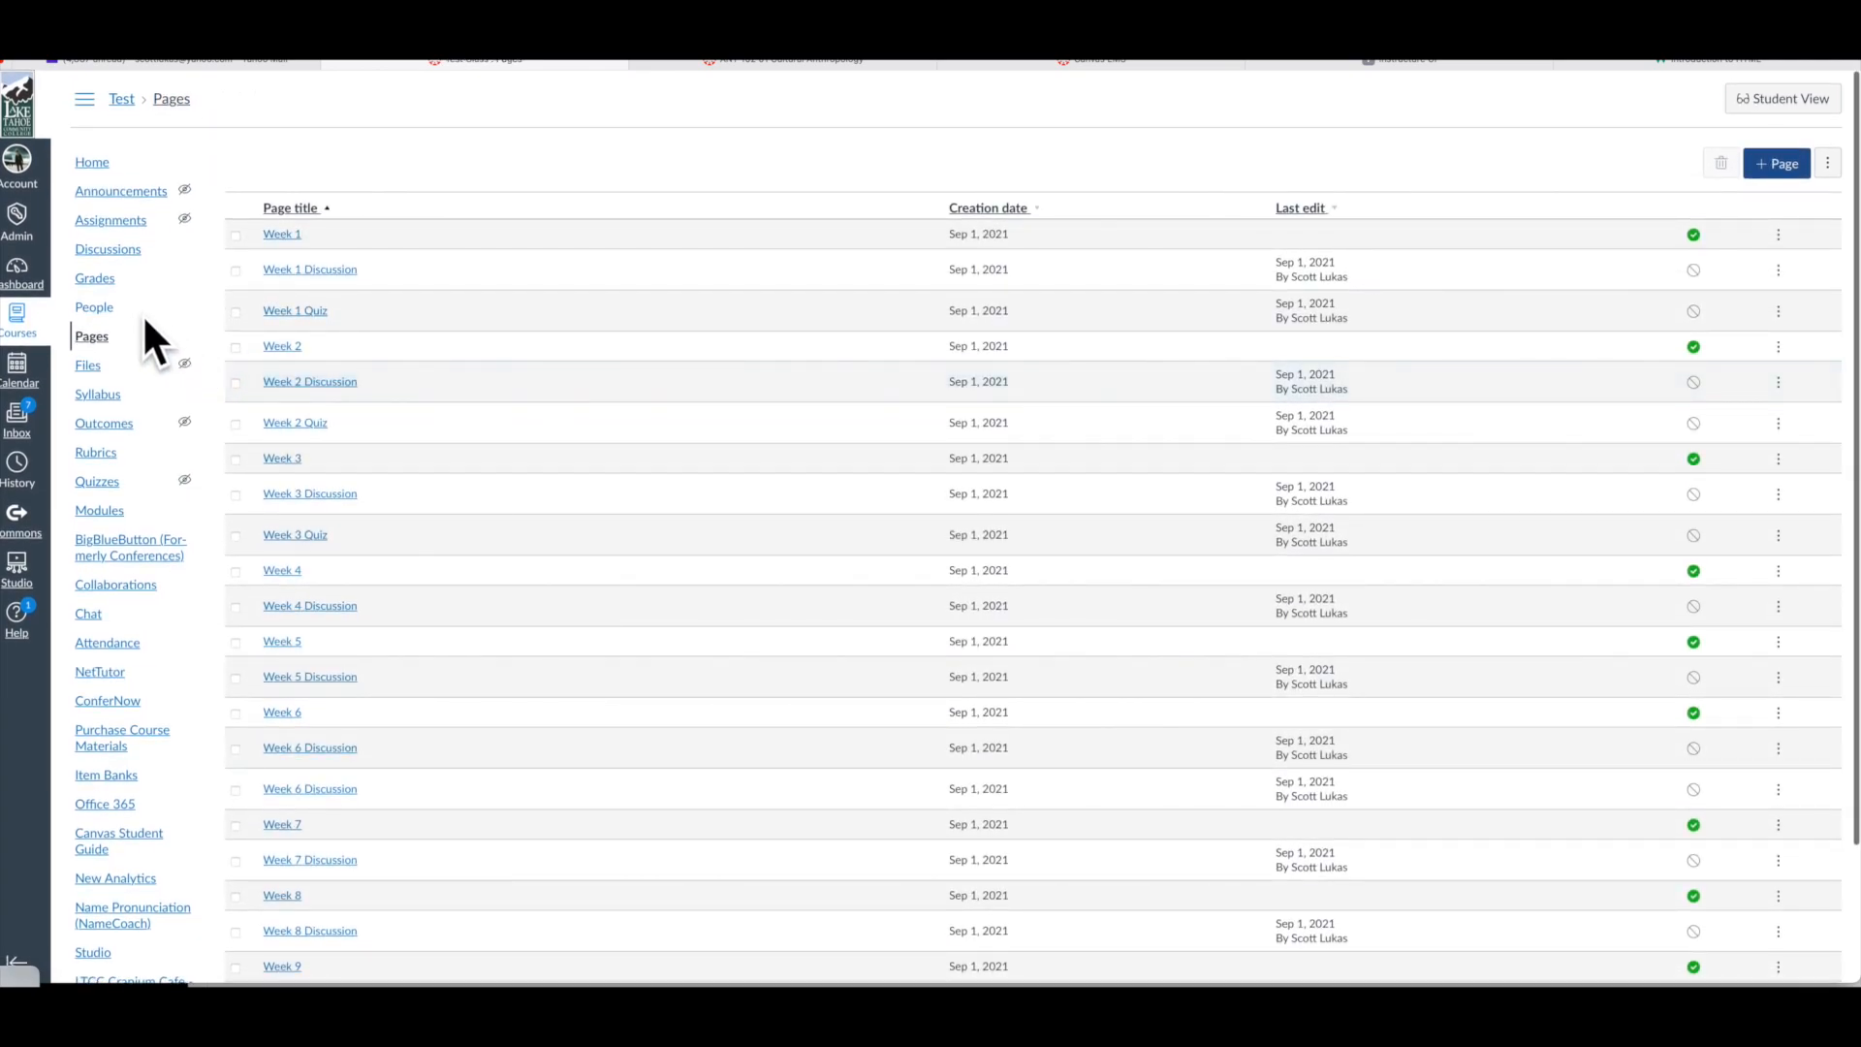
click(103, 509)
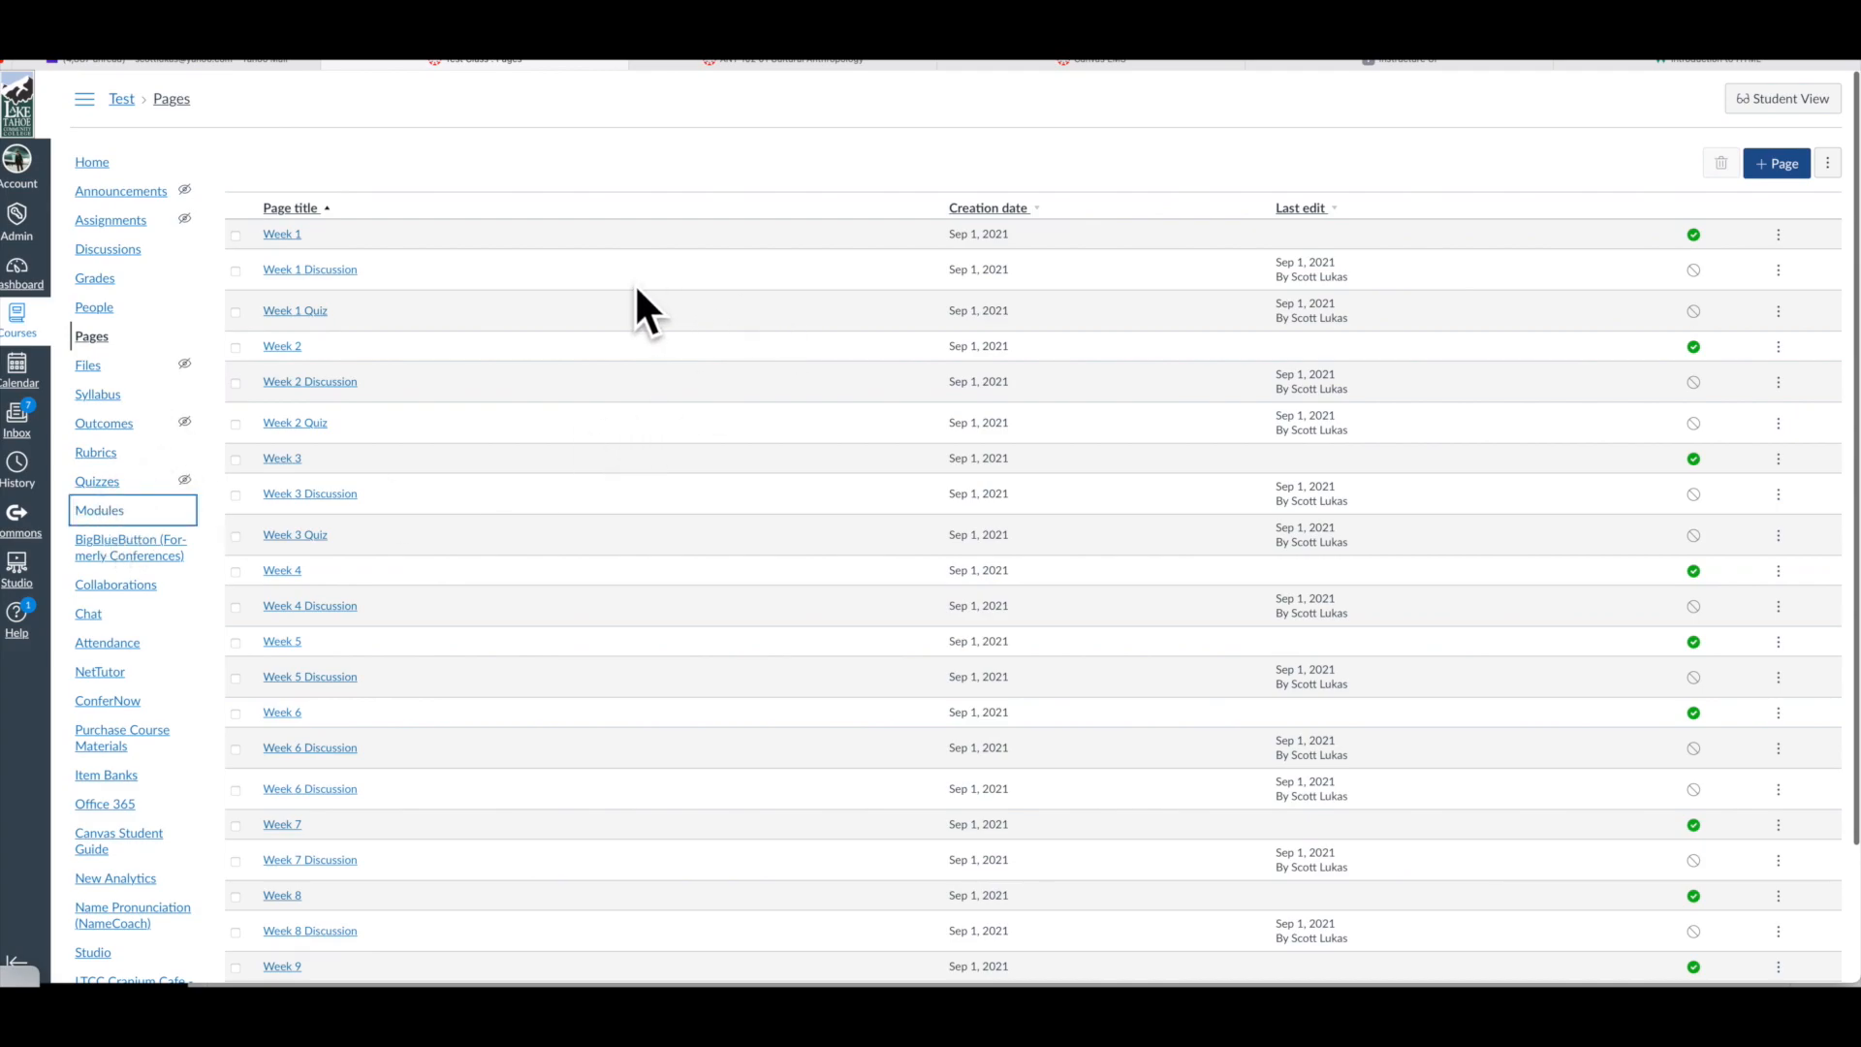
scroll(587, 642, down, 5)
scroll(587, 660, up, 5)
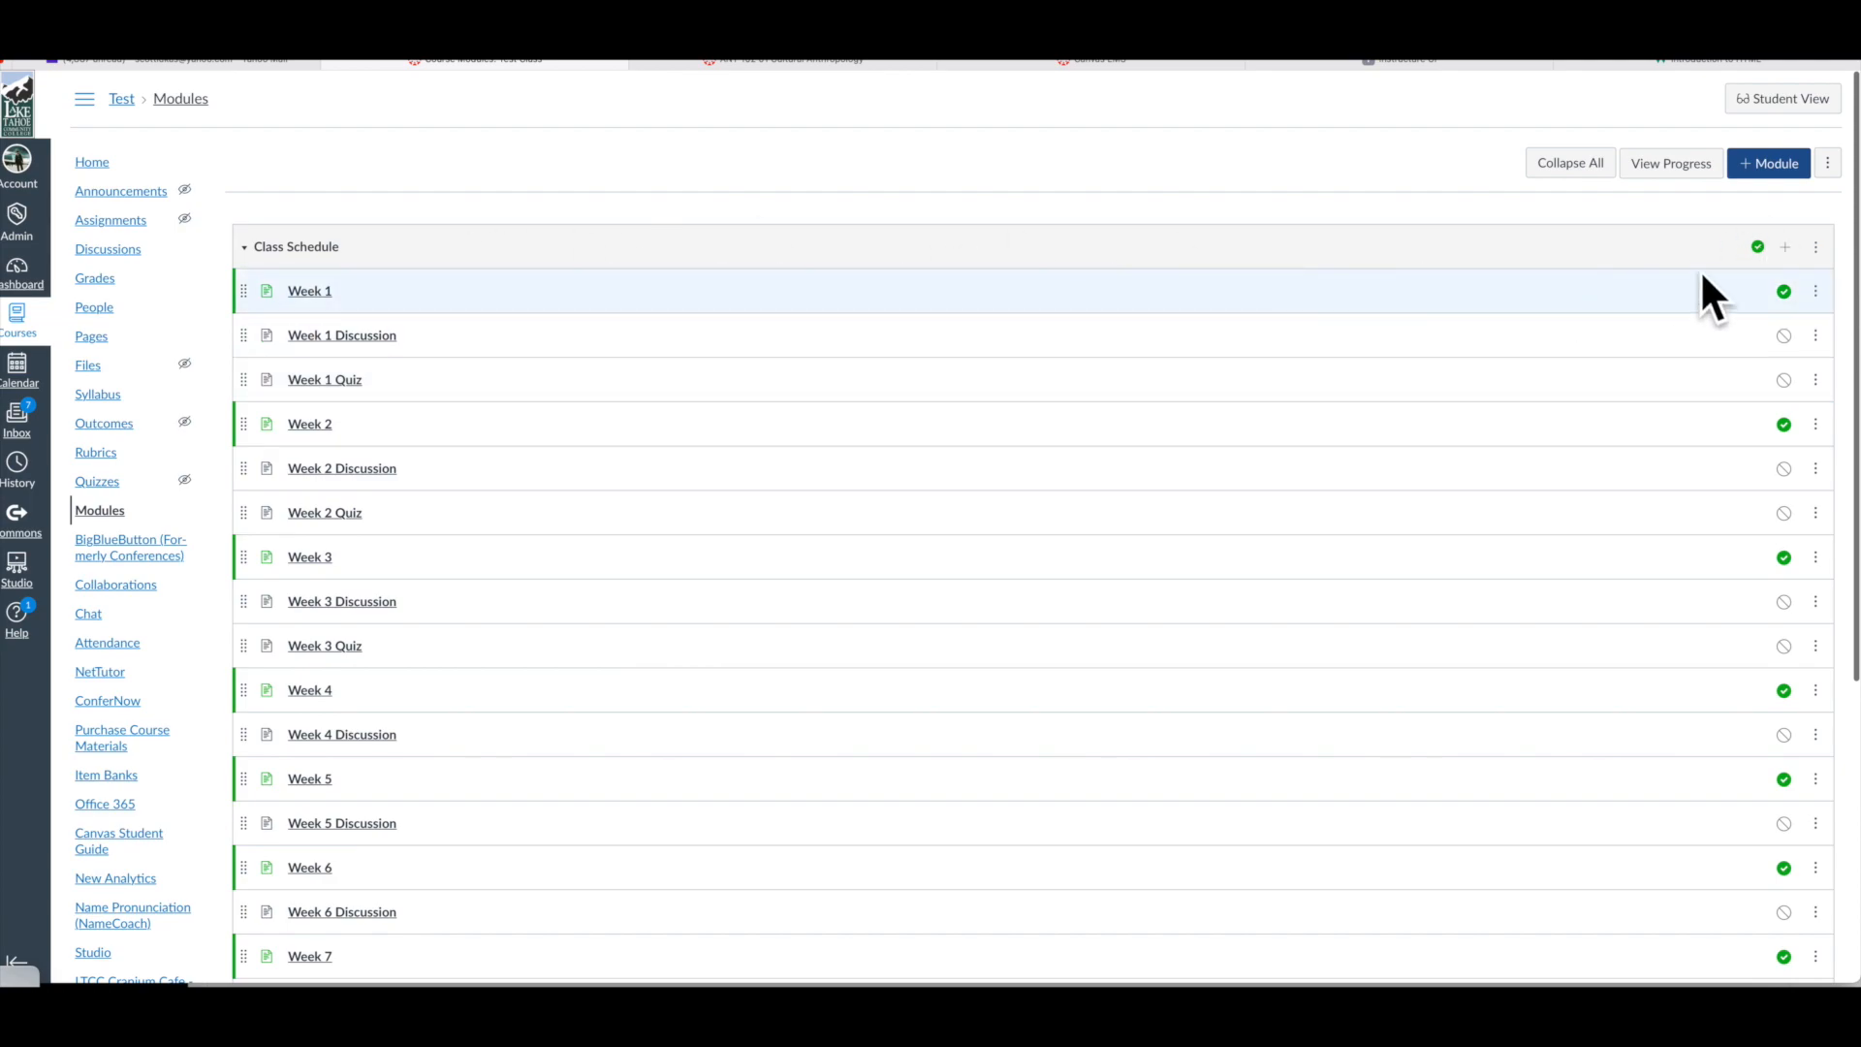
click(1786, 246)
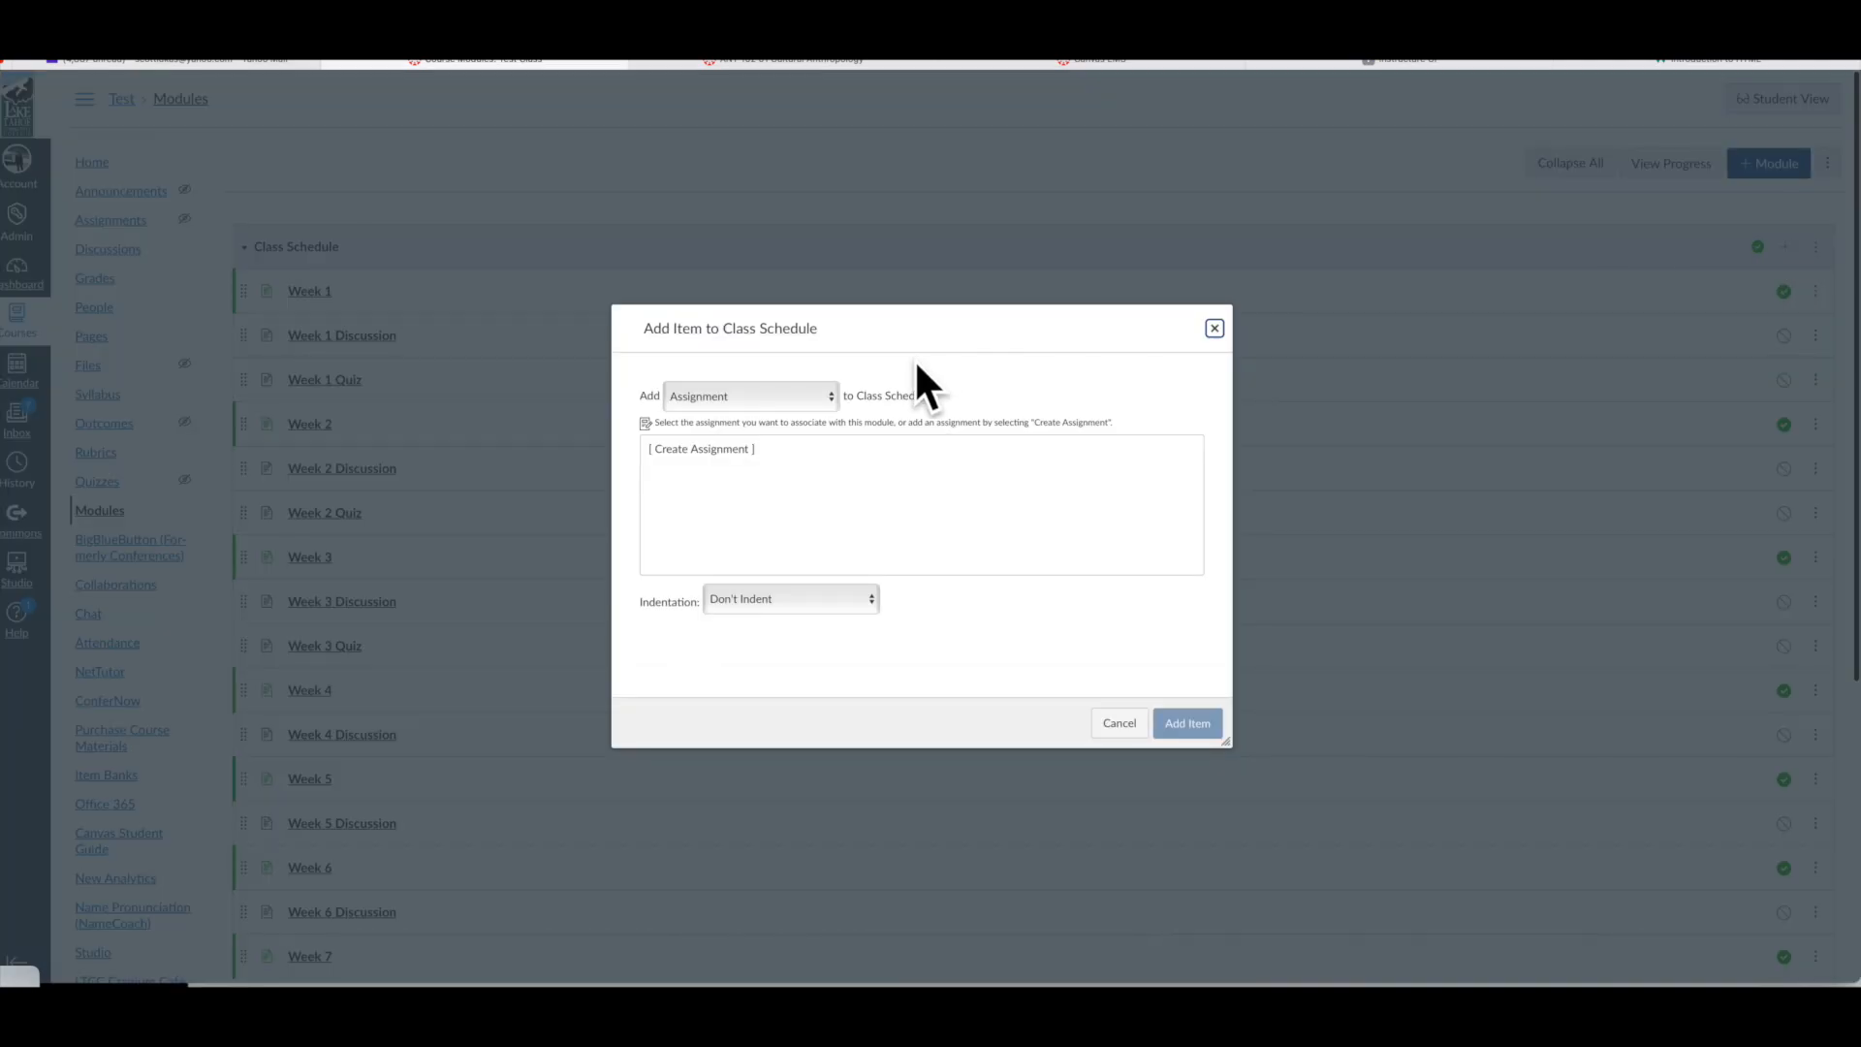
click(733, 396)
click(725, 442)
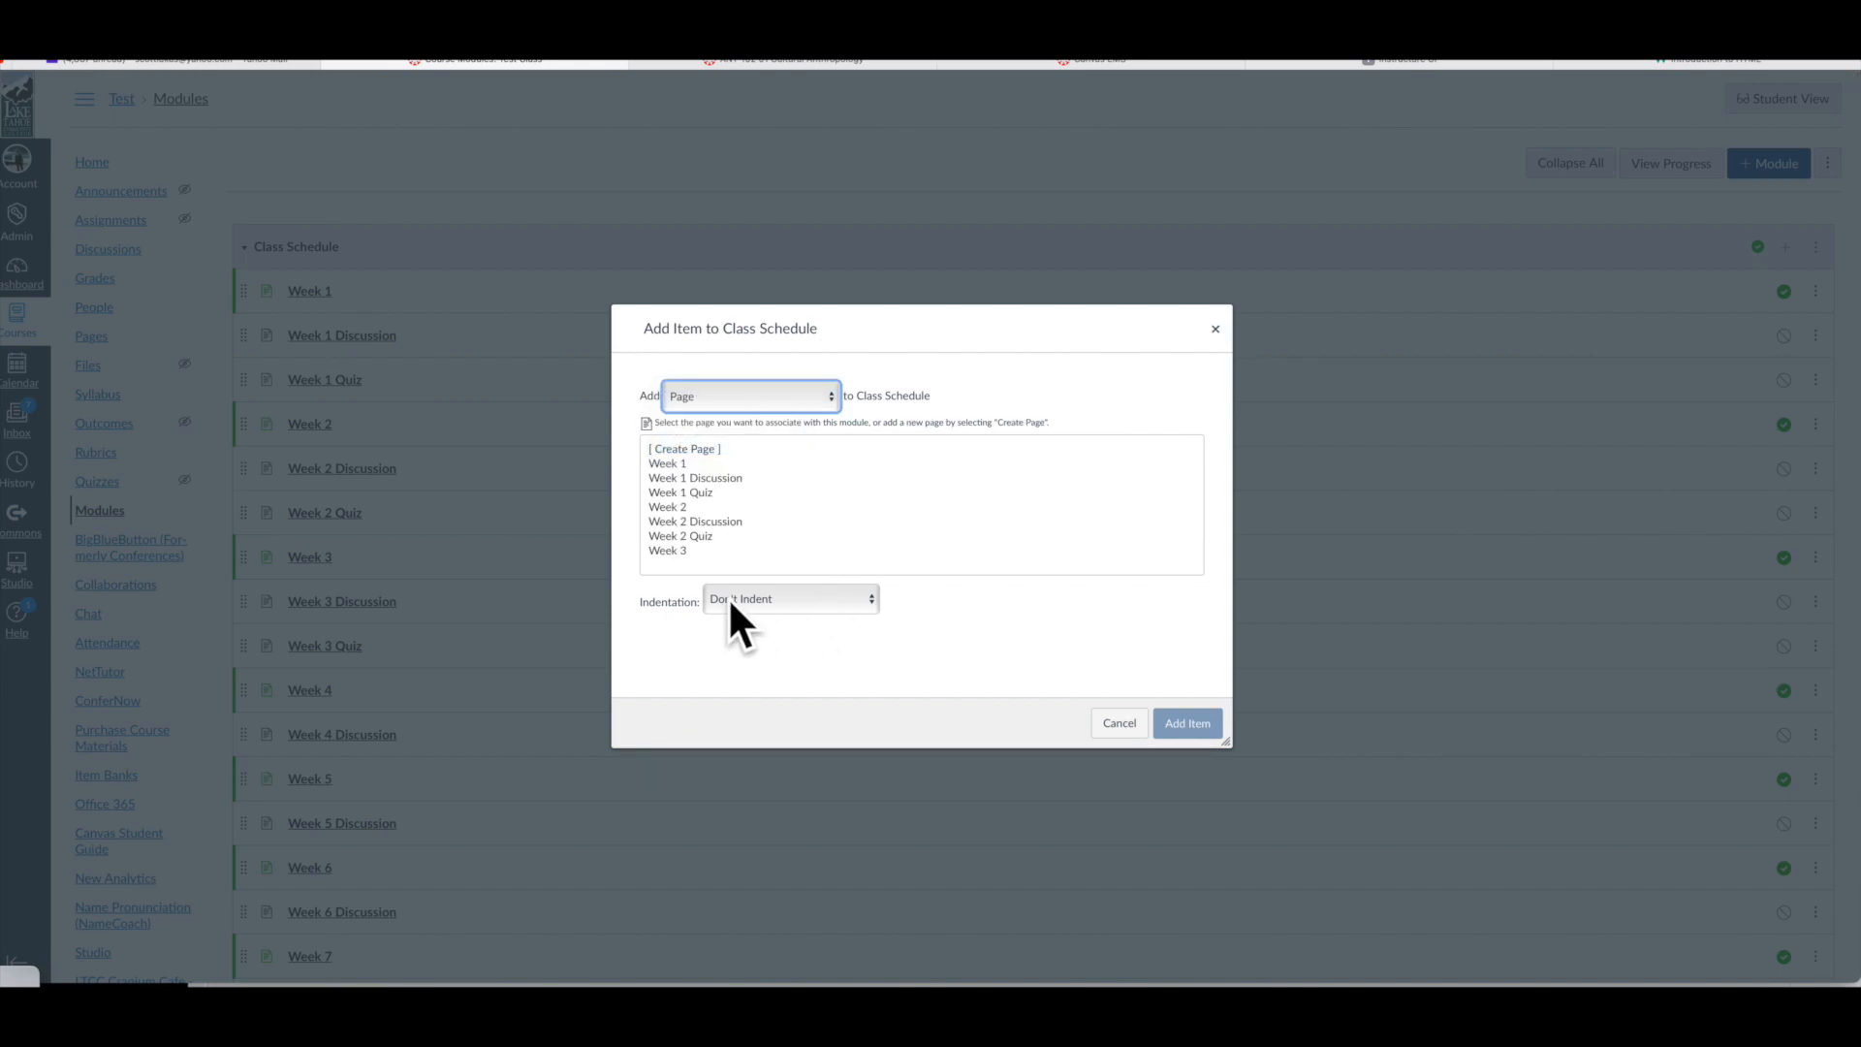
click(696, 448)
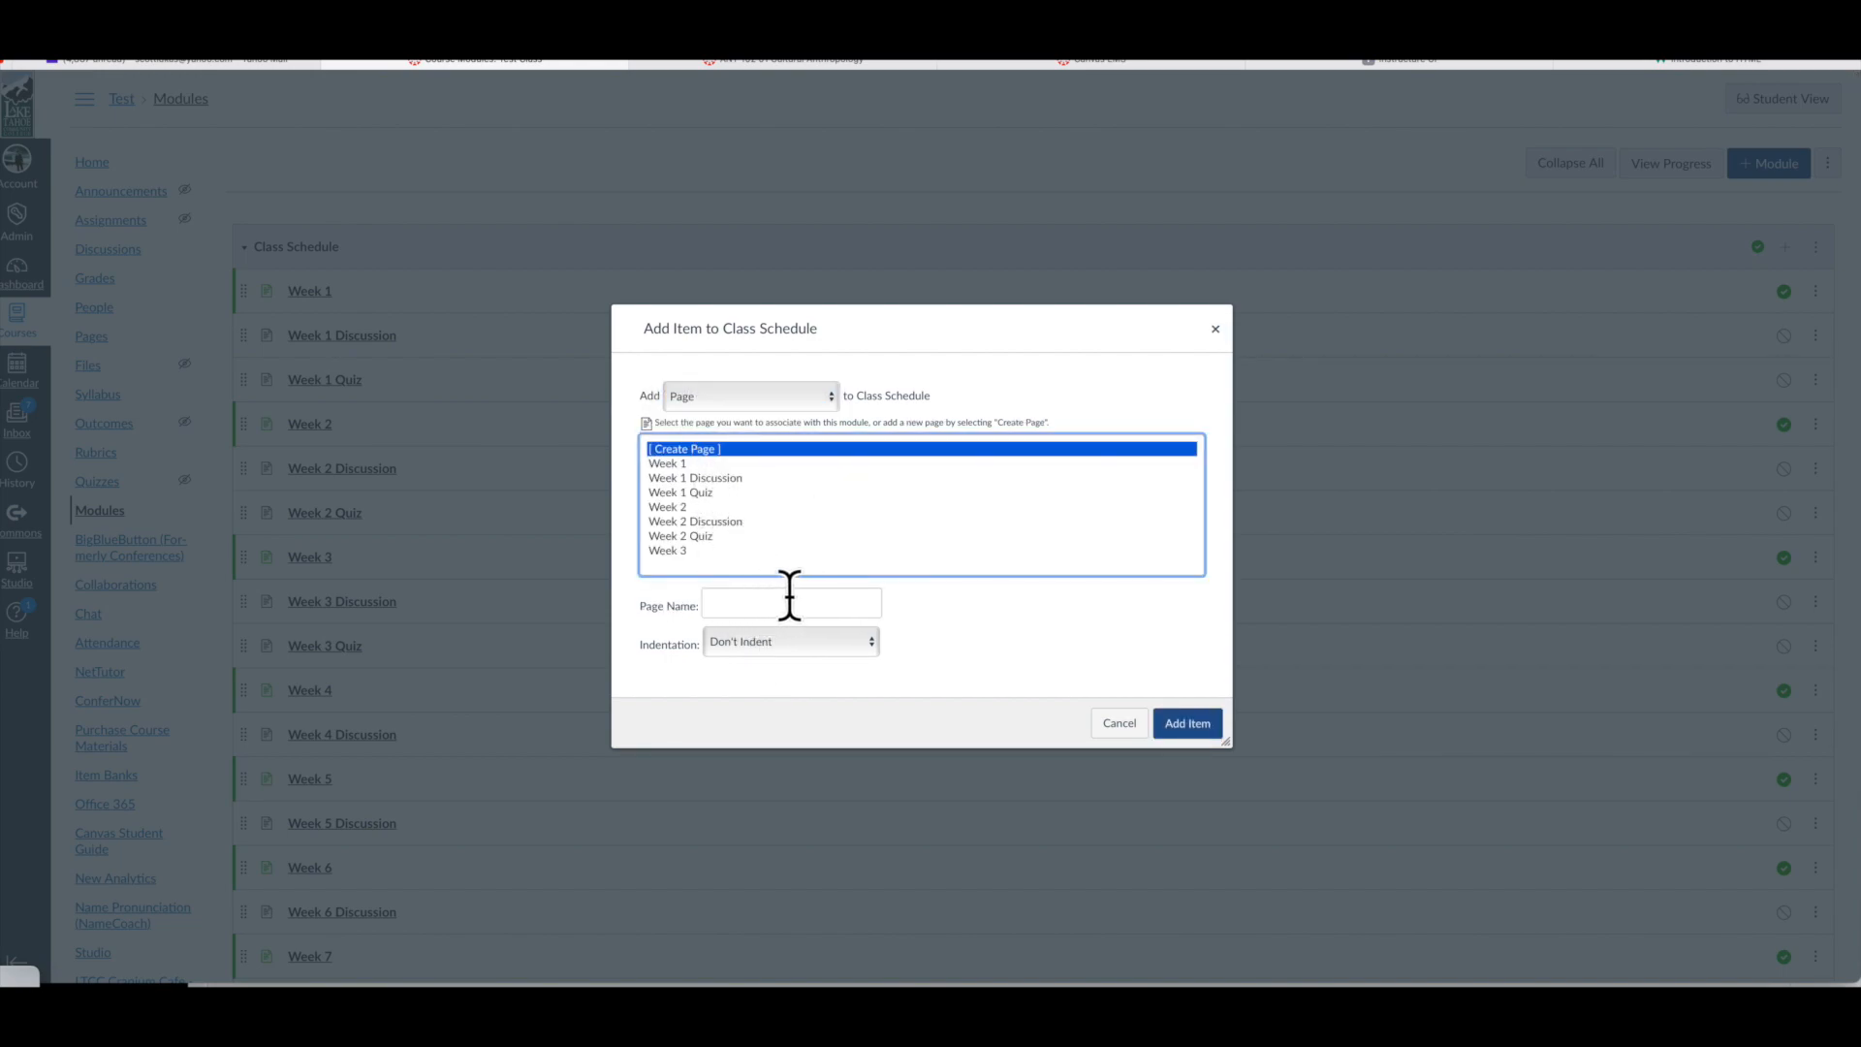
click(778, 601)
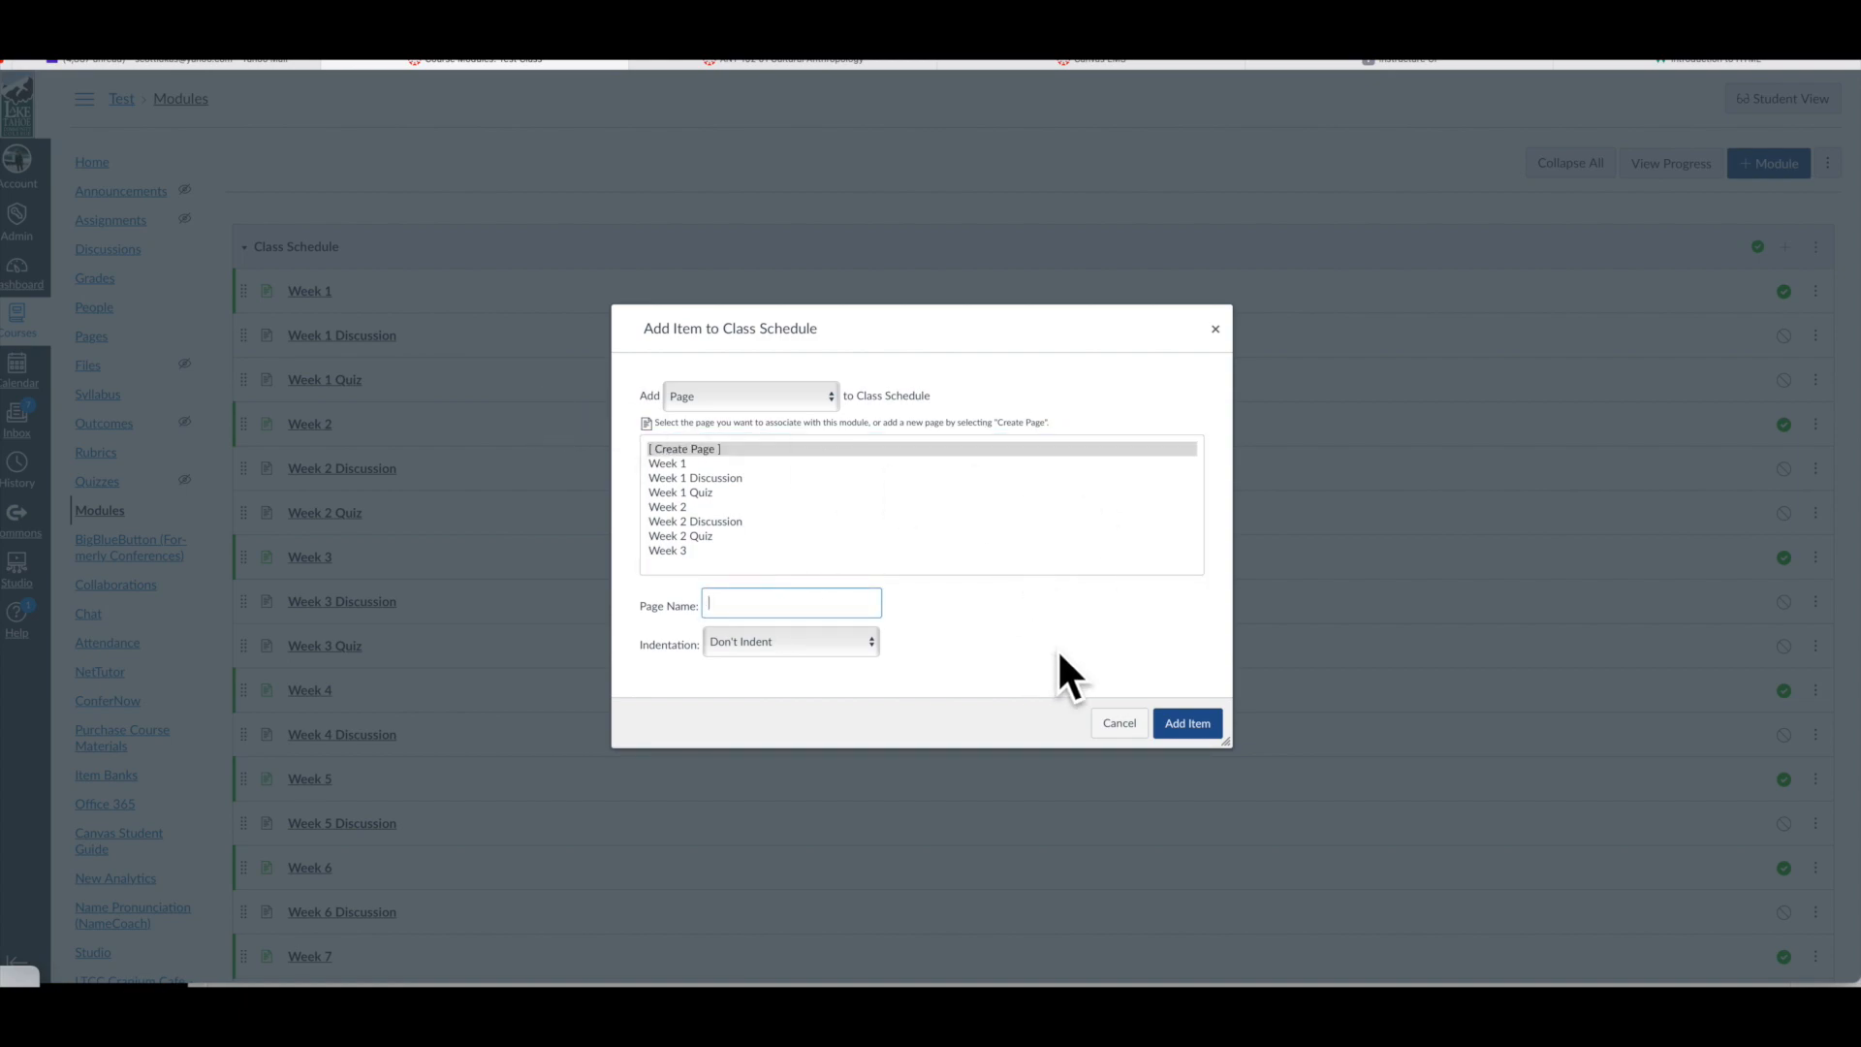
click(1115, 722)
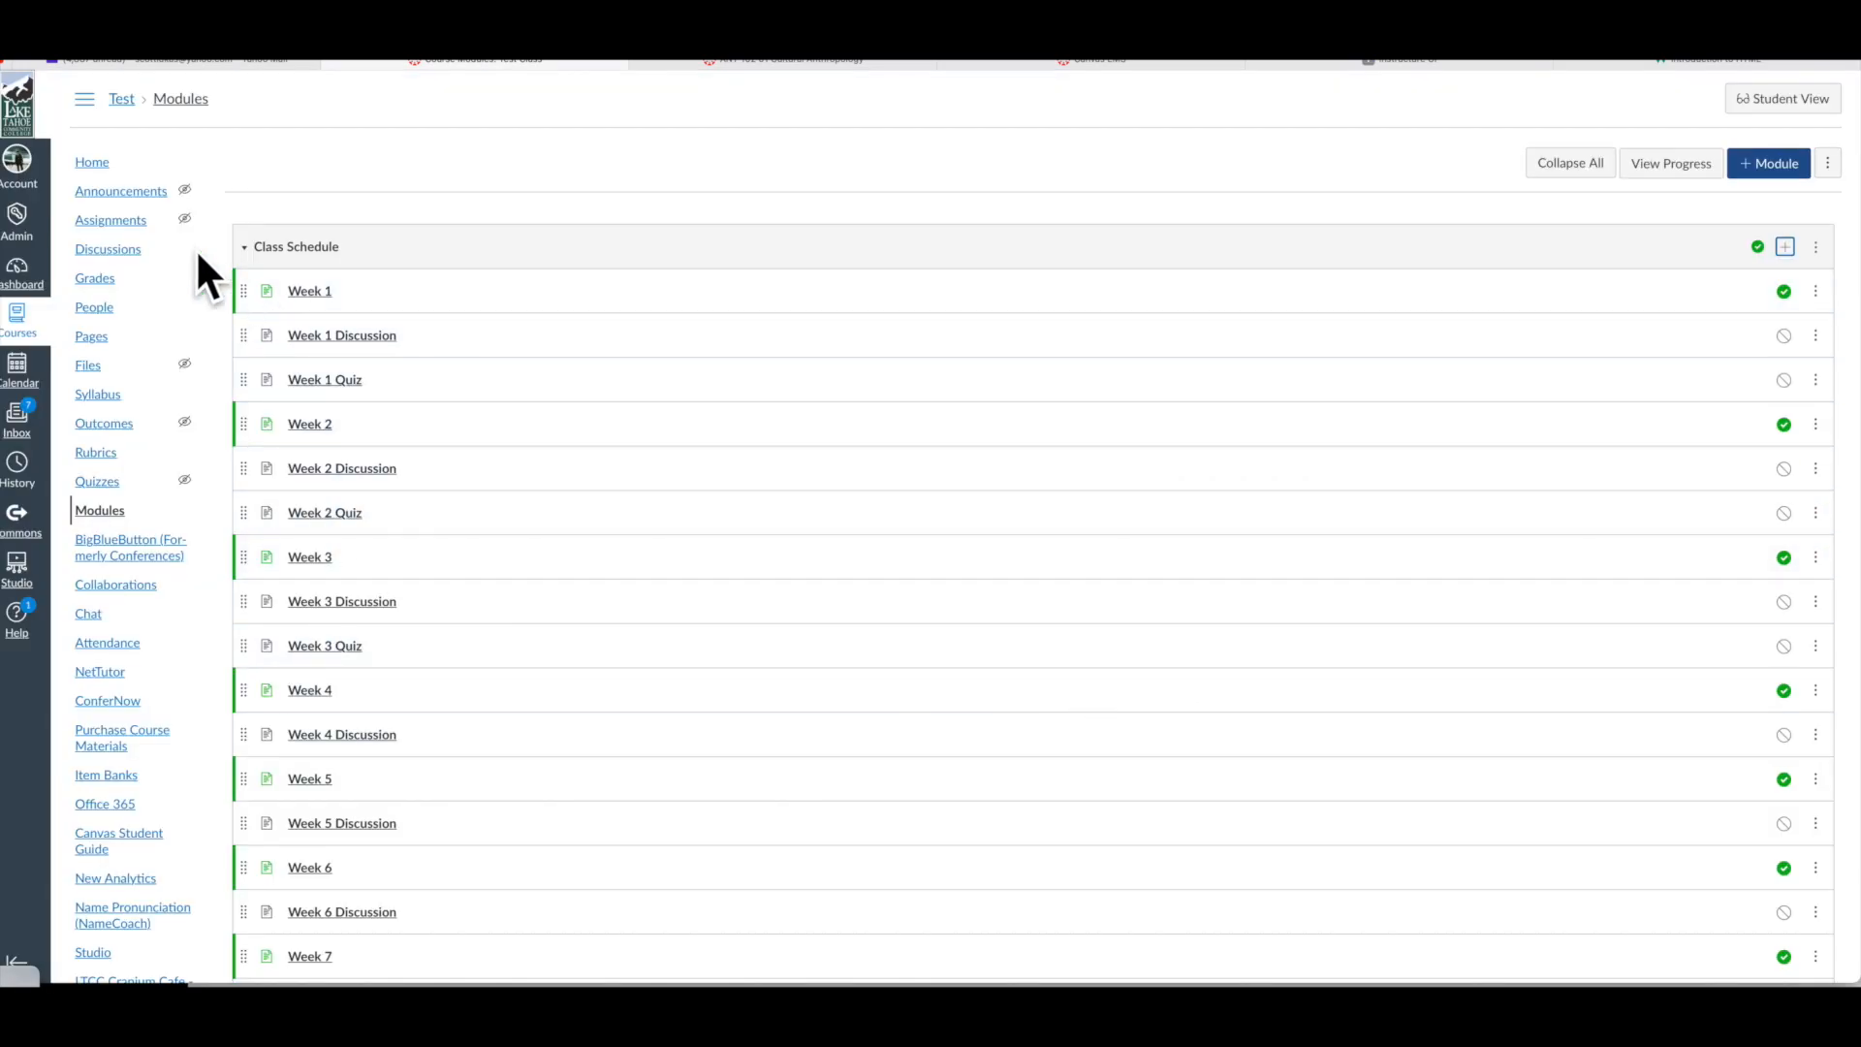
- Look through the full Class Schedule module, and compare it with the ANT 102 course's modules
scroll(1055, 585, down, 5)
scroll(1058, 584, up, 5)
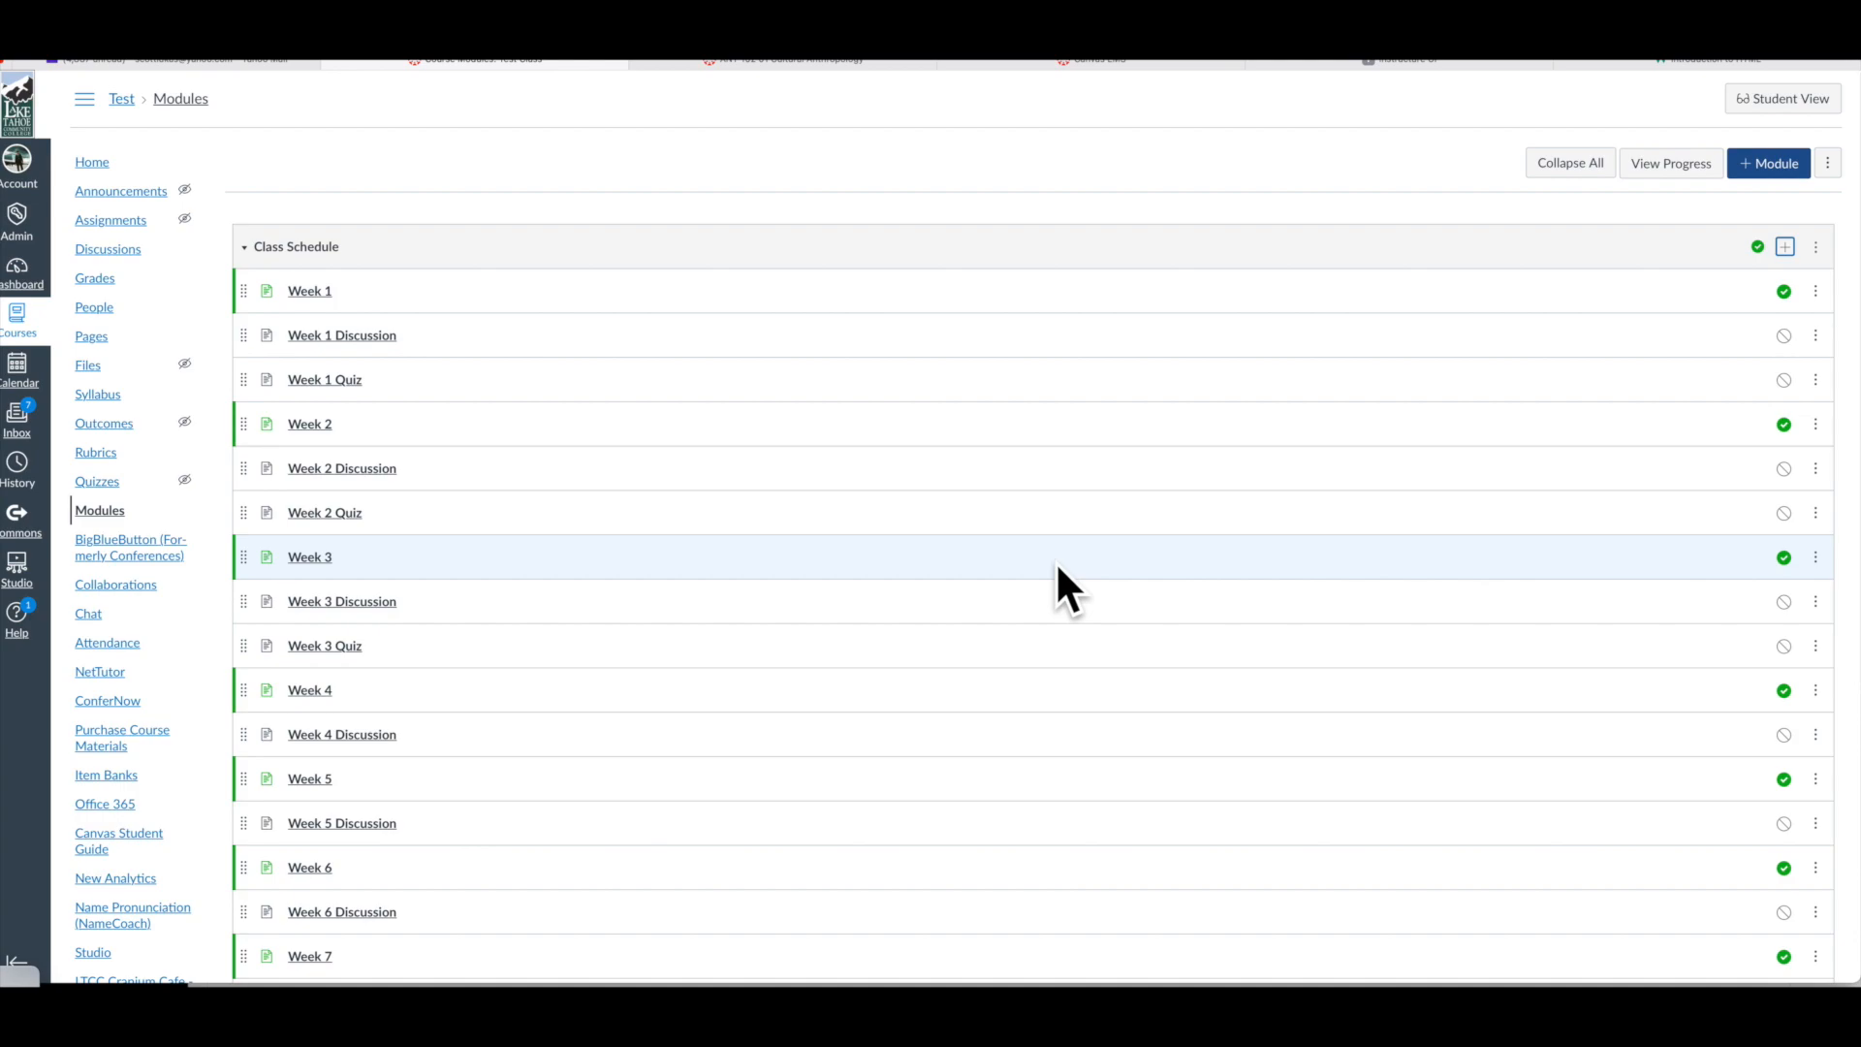
click(764, 61)
scroll(717, 515, down, 13)
scroll(719, 521, down, 7)
scroll(719, 521, up, 20)
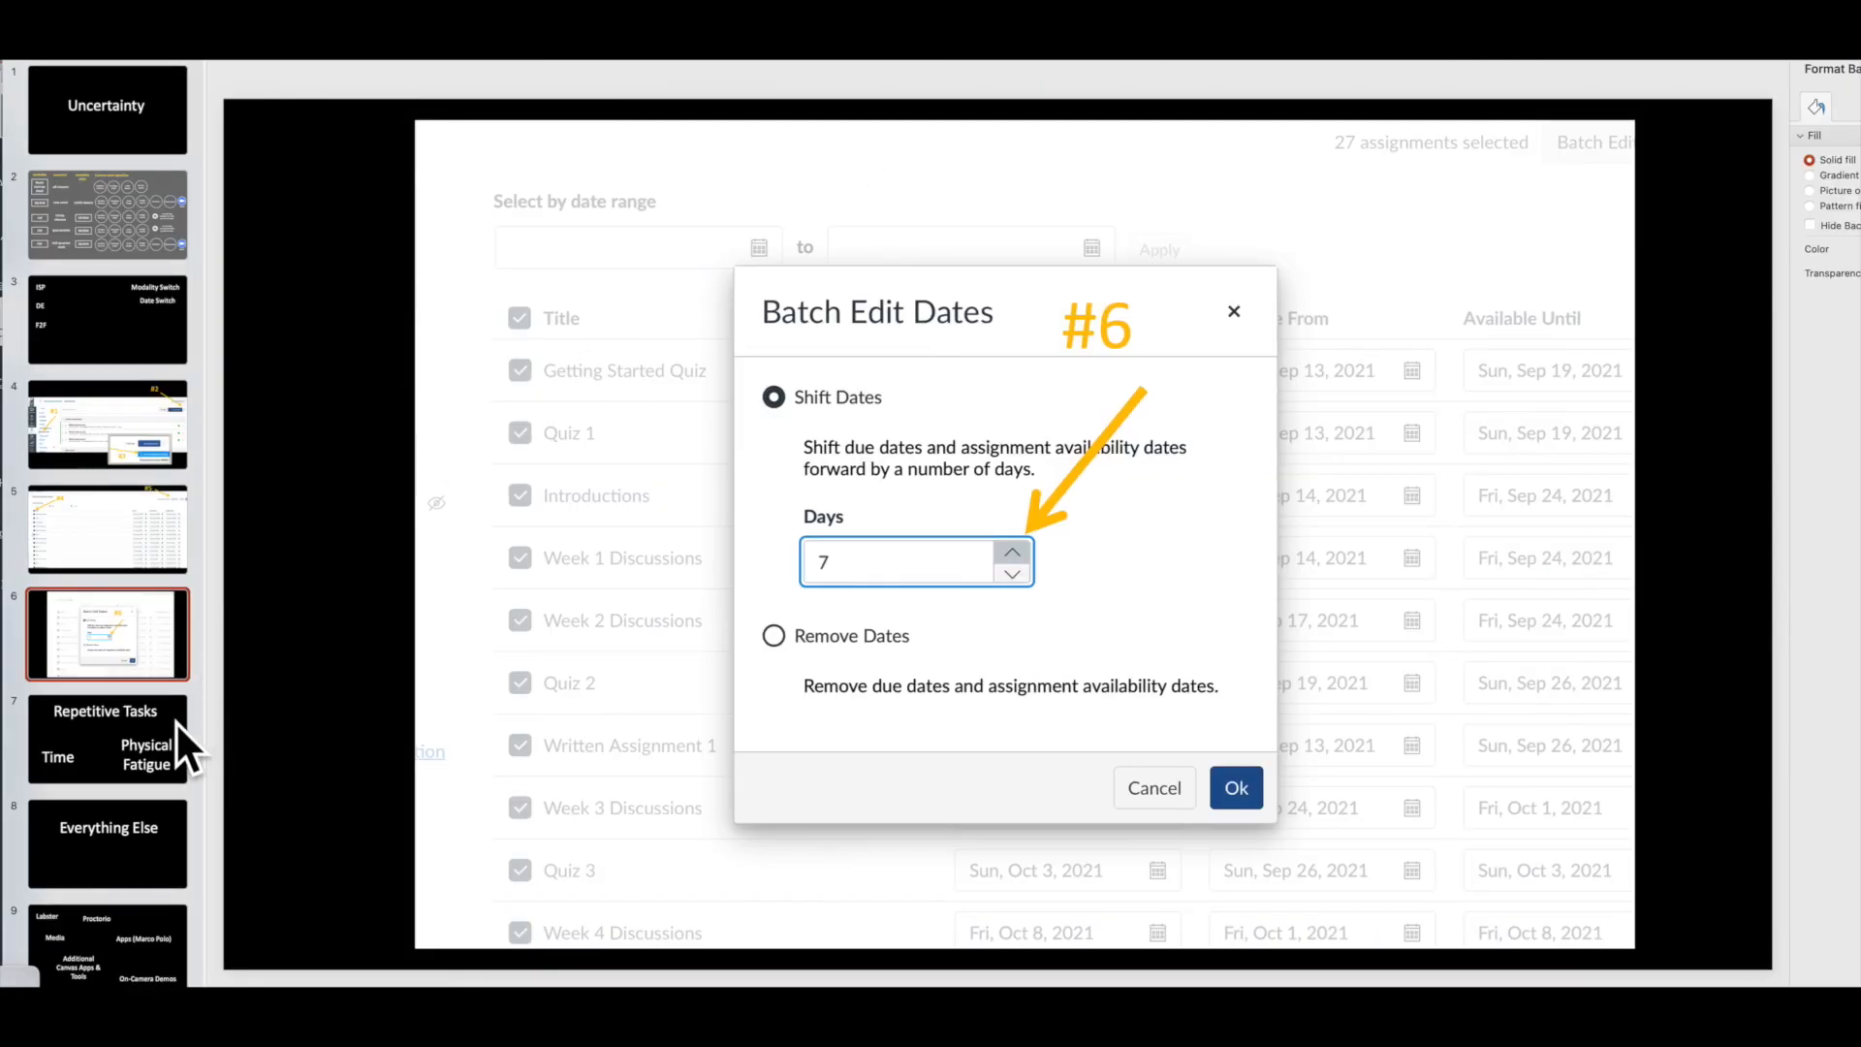
- In PowerPoint, start the slide show from the "Repetitive Tasks" slide
click(119, 749)
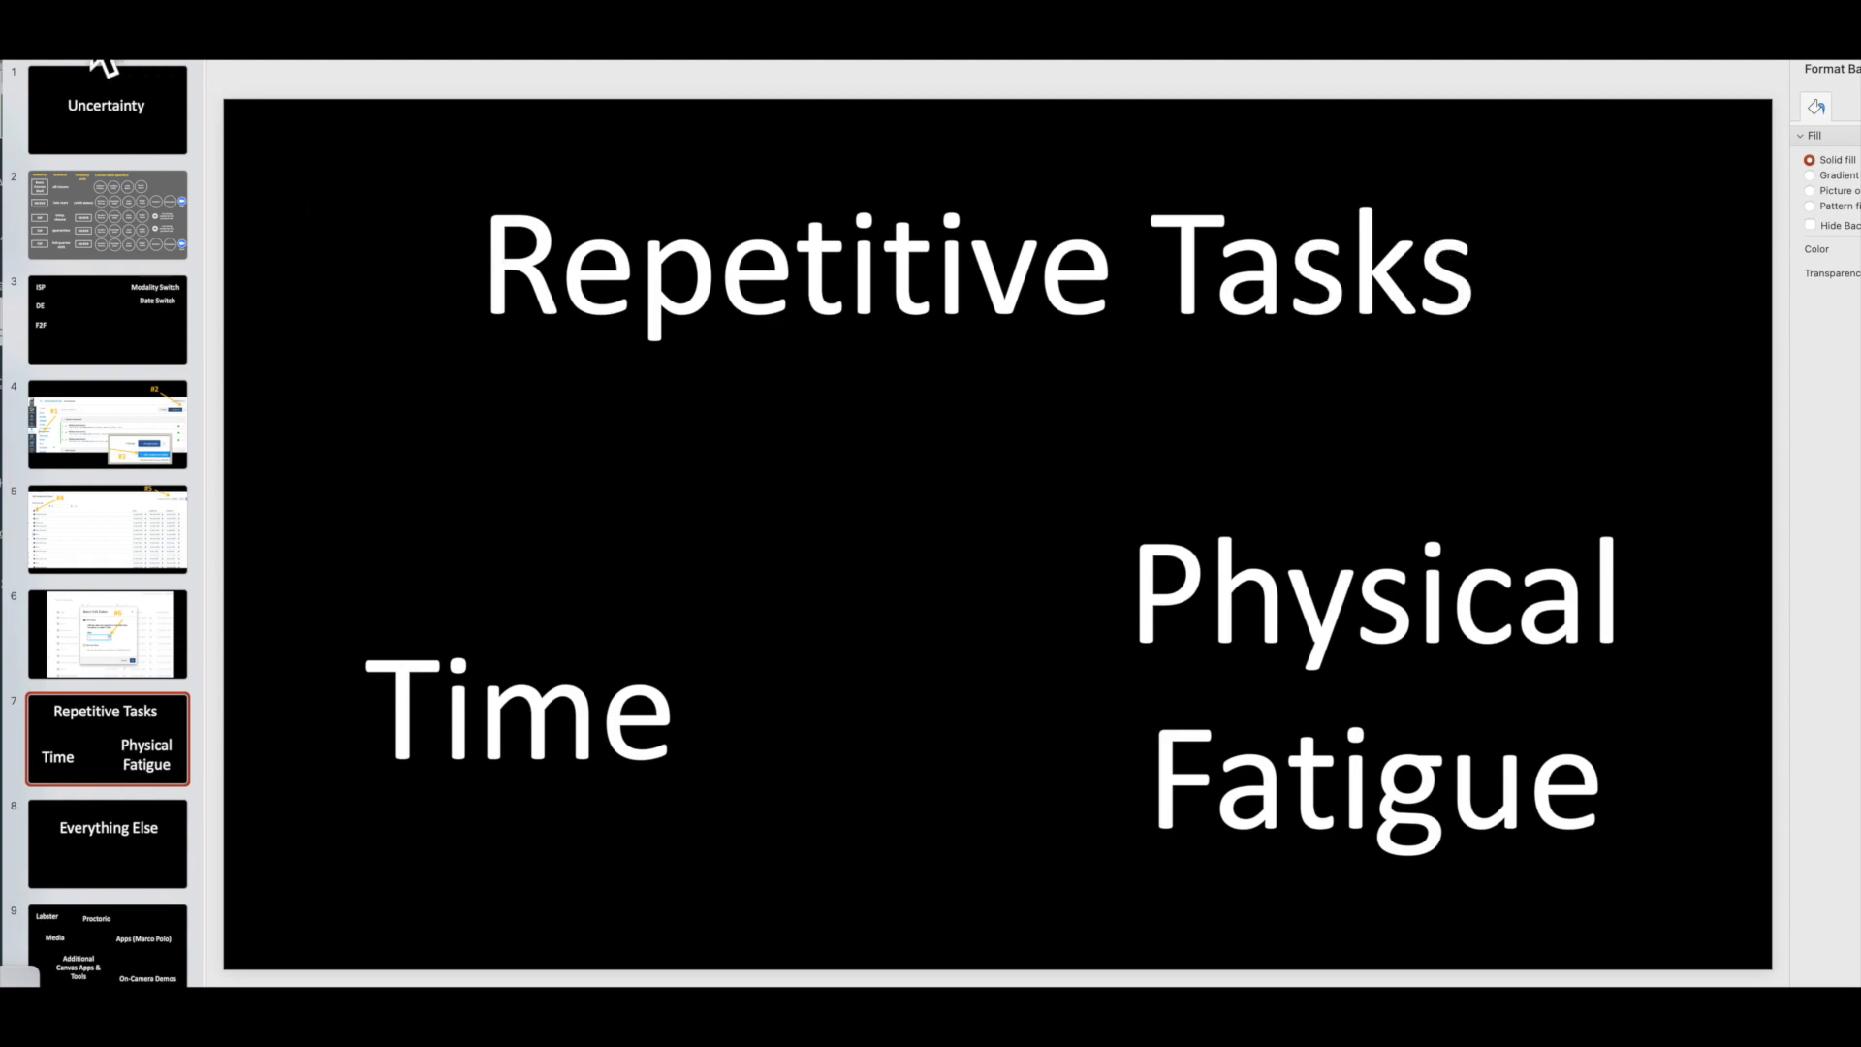
key(super+shift+Return)
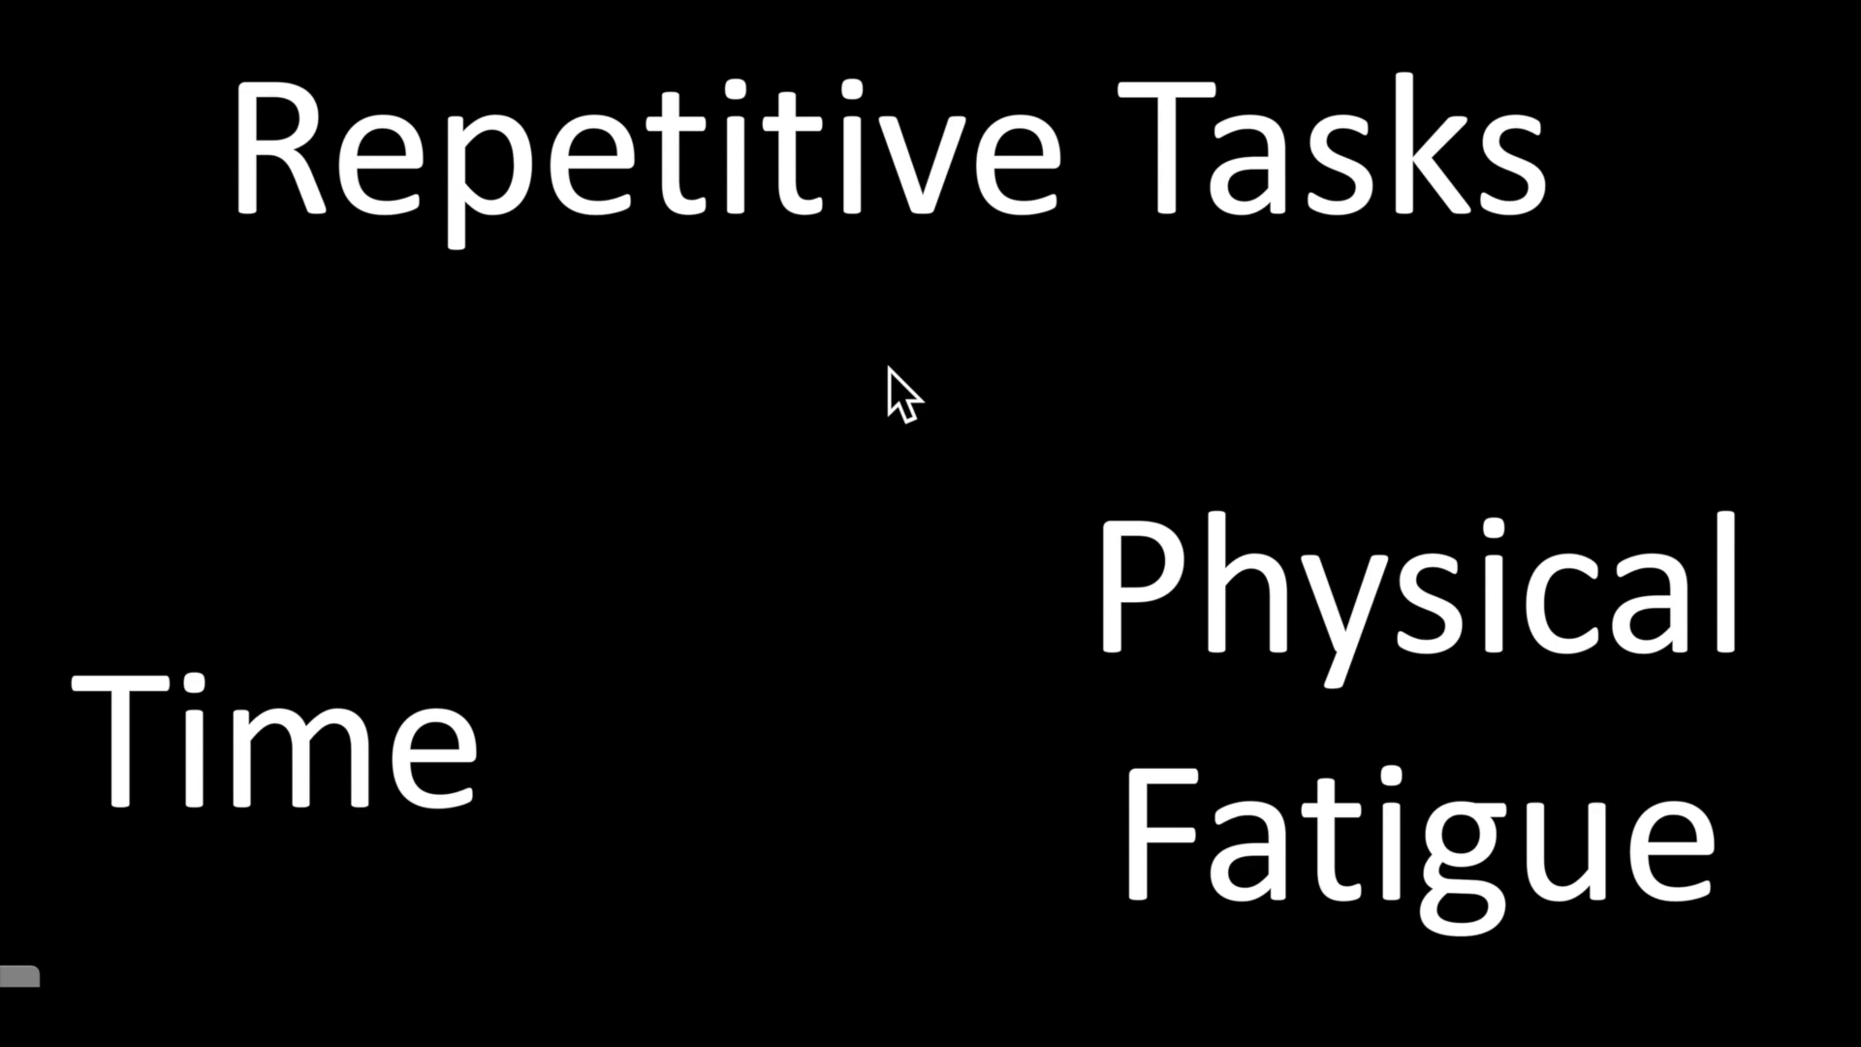